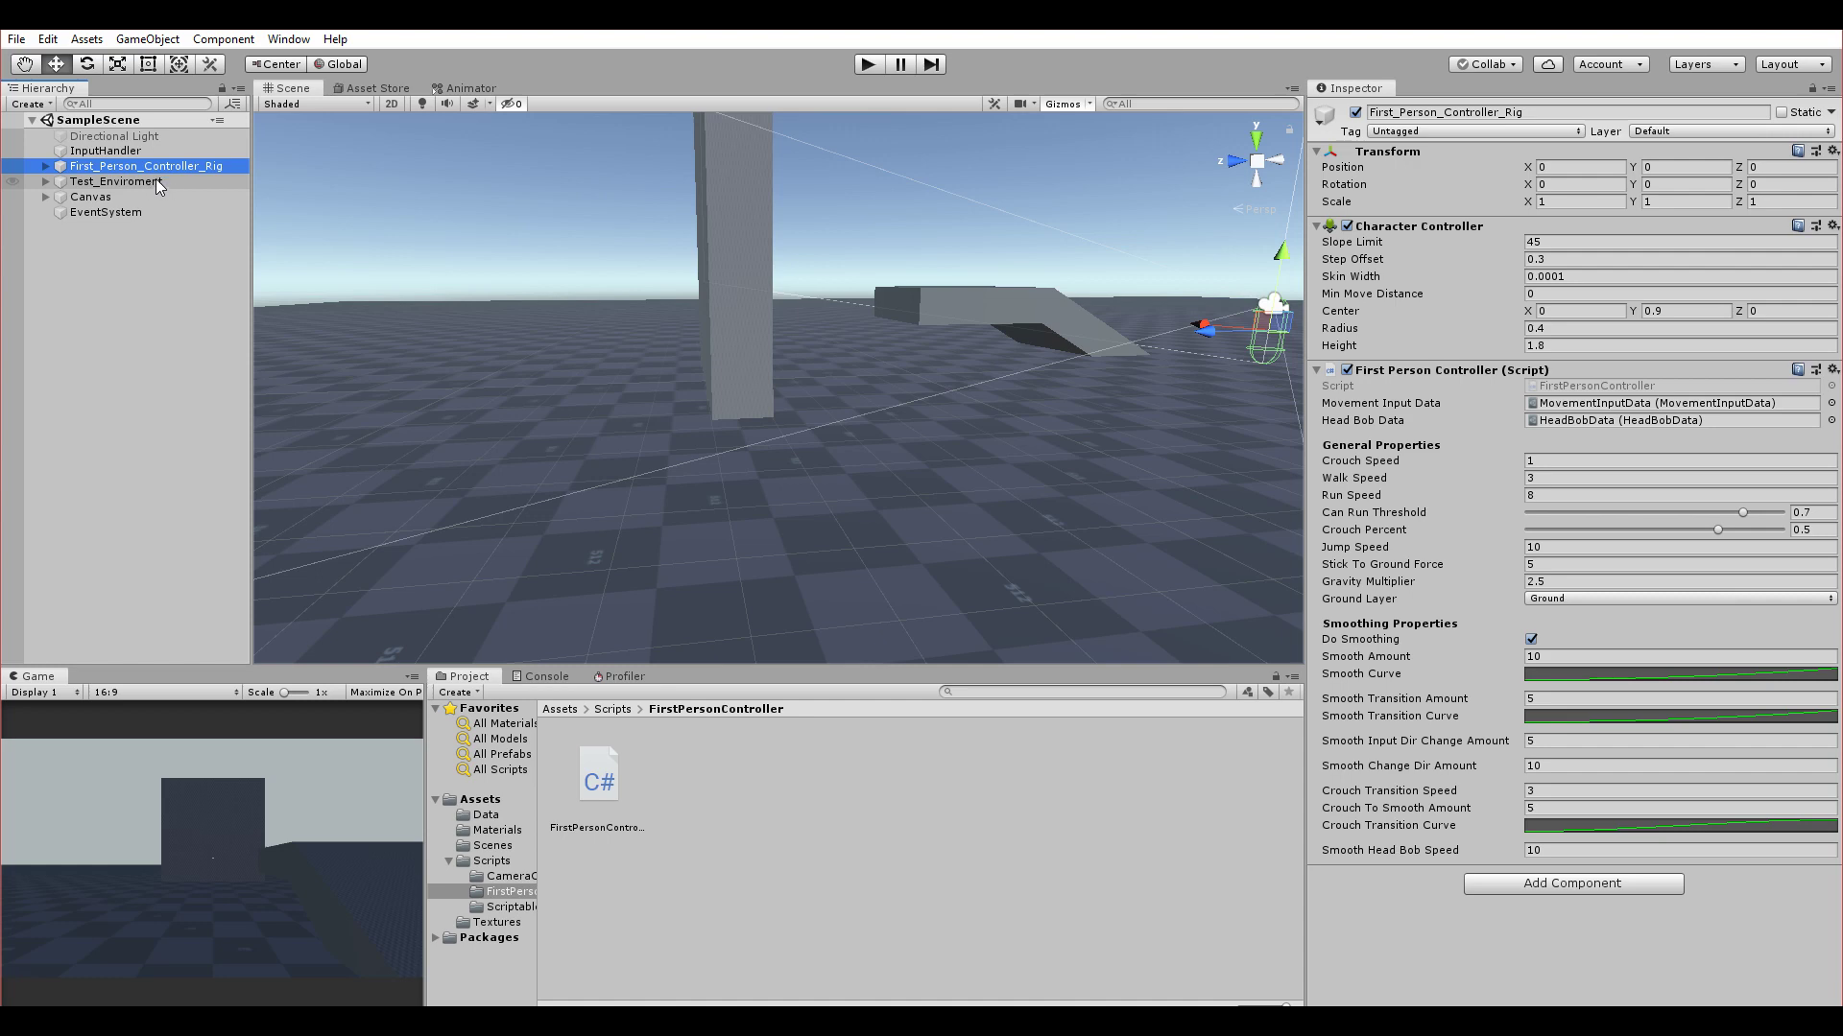
# - Disable Do Smoothing in the First Person Controller script of First_Person_Controller_Rig
pyautogui.click(156, 181)
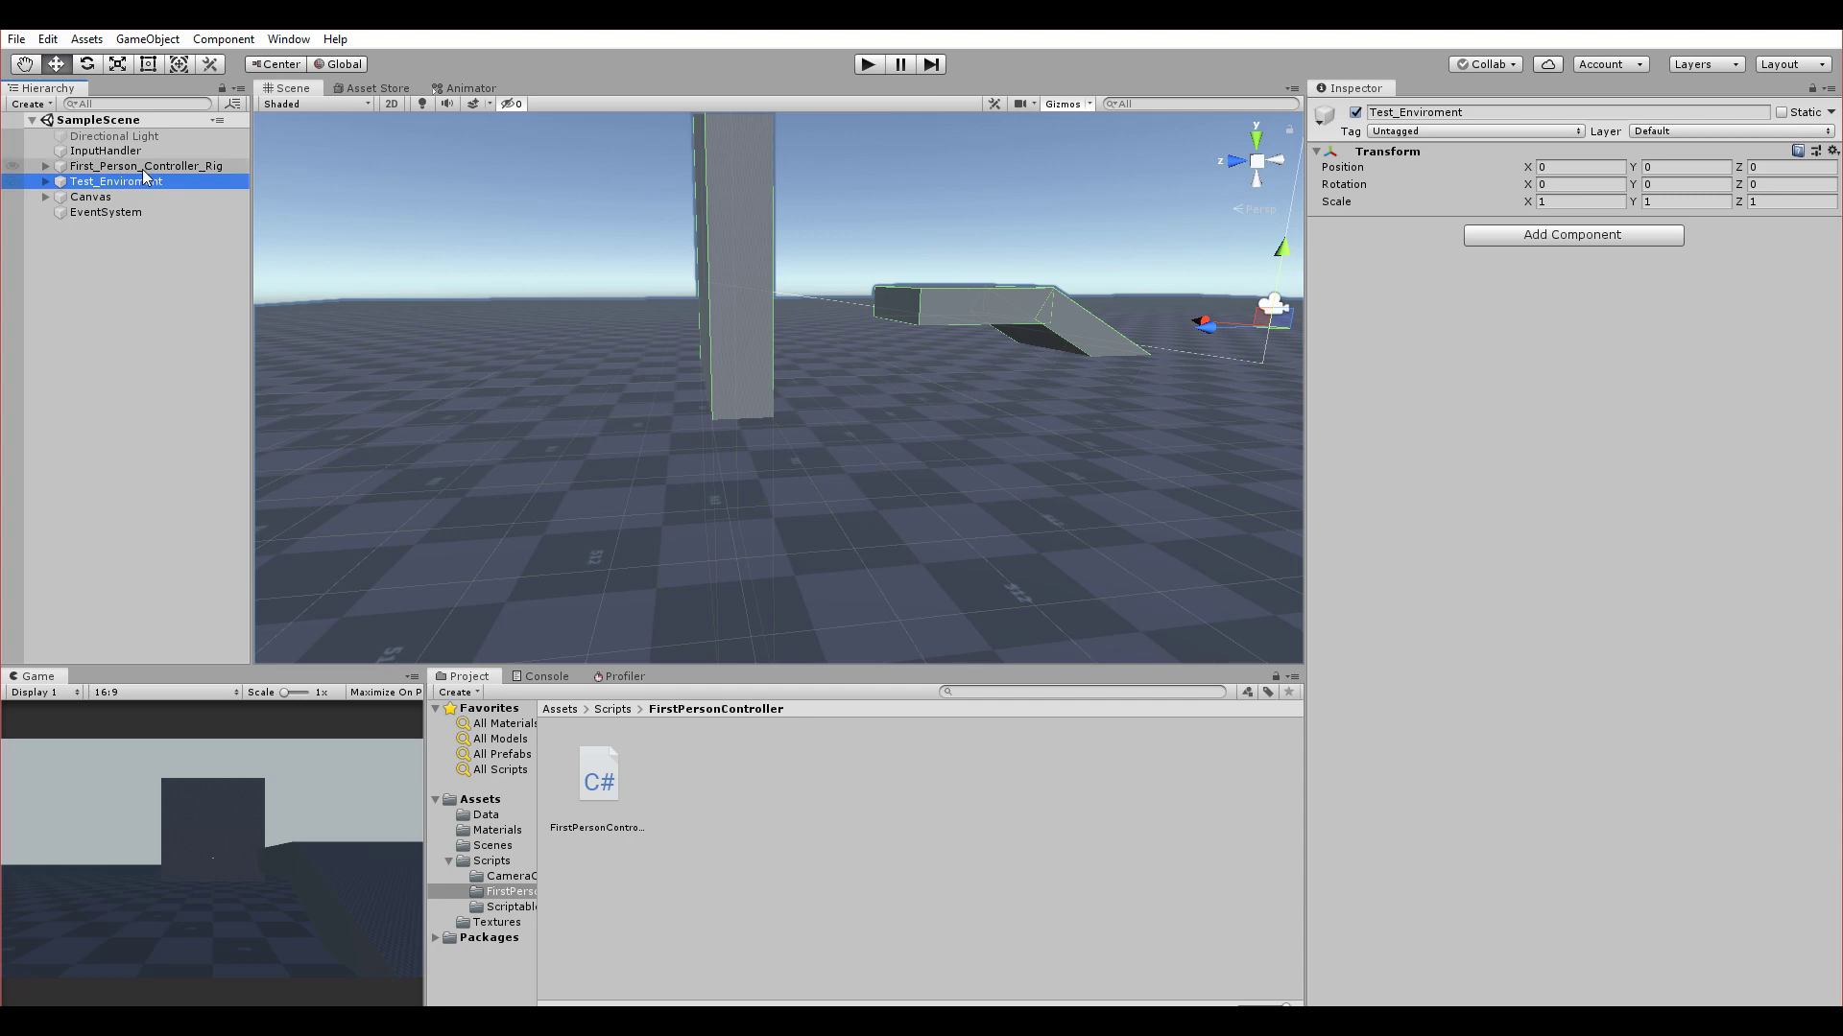
pyautogui.click(144, 169)
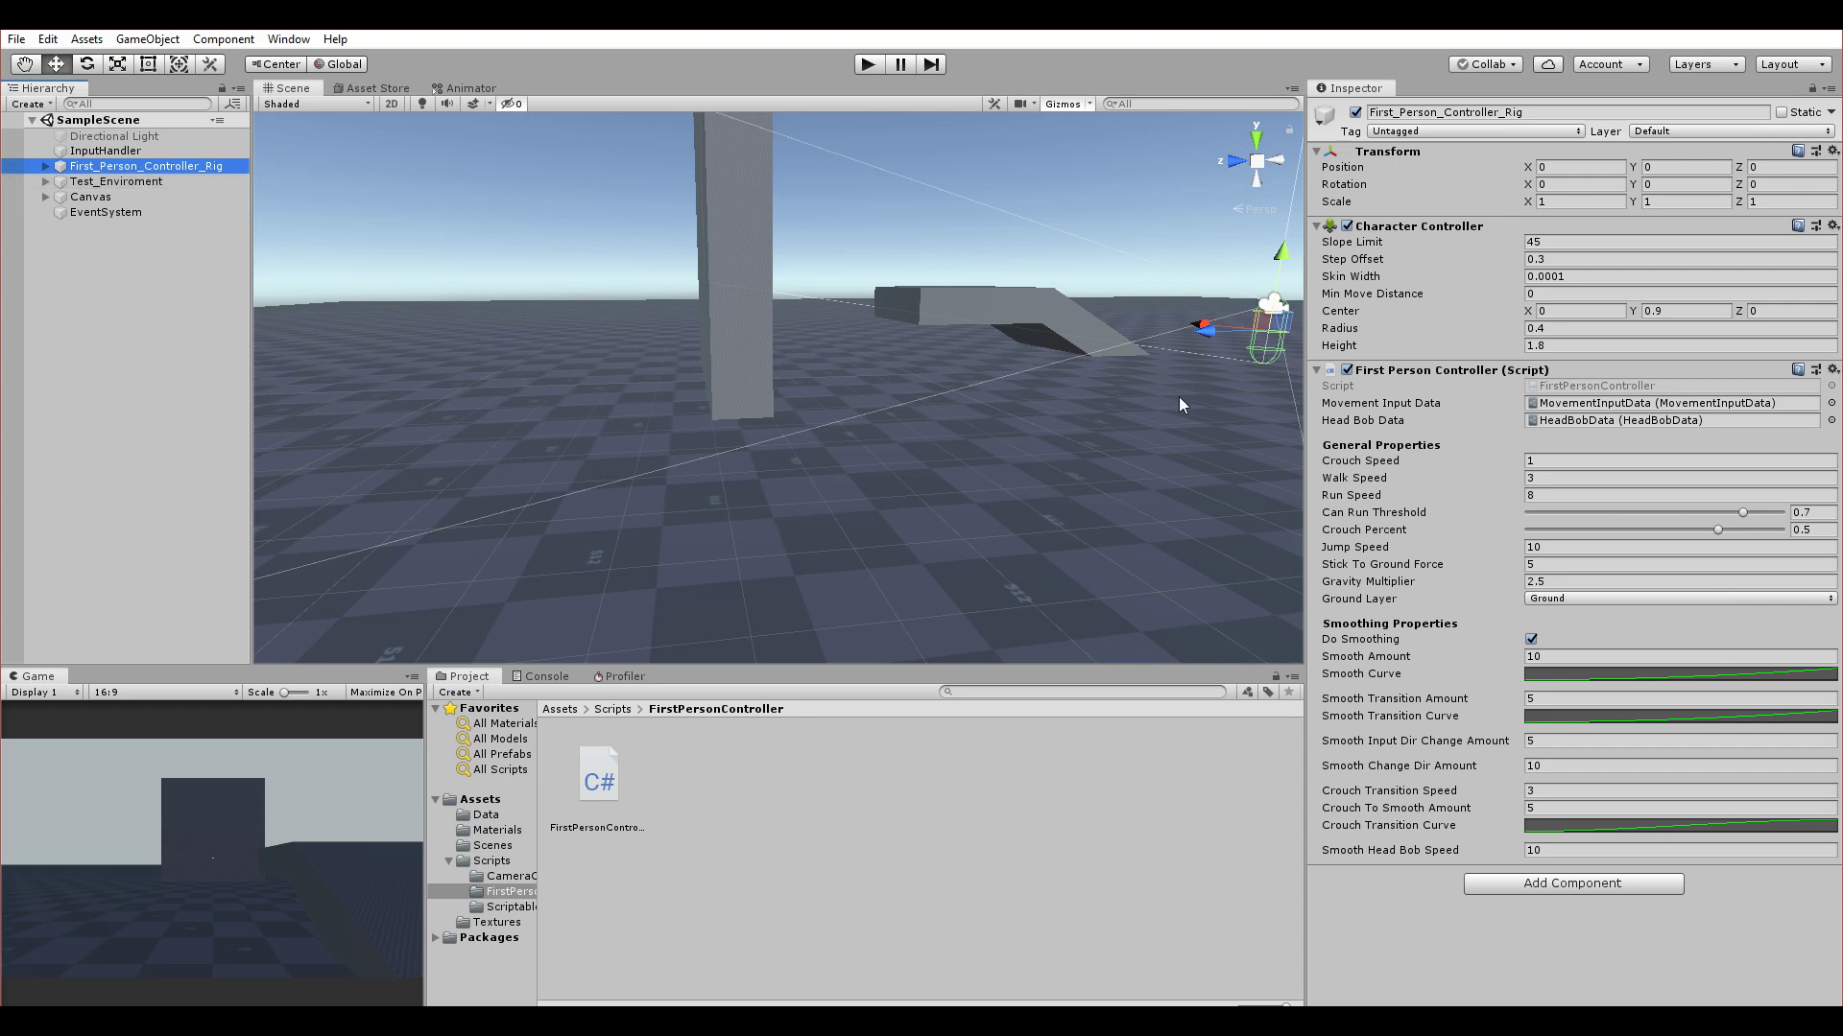
pyautogui.click(115, 181)
pyautogui.click(144, 166)
pyautogui.click(1532, 639)
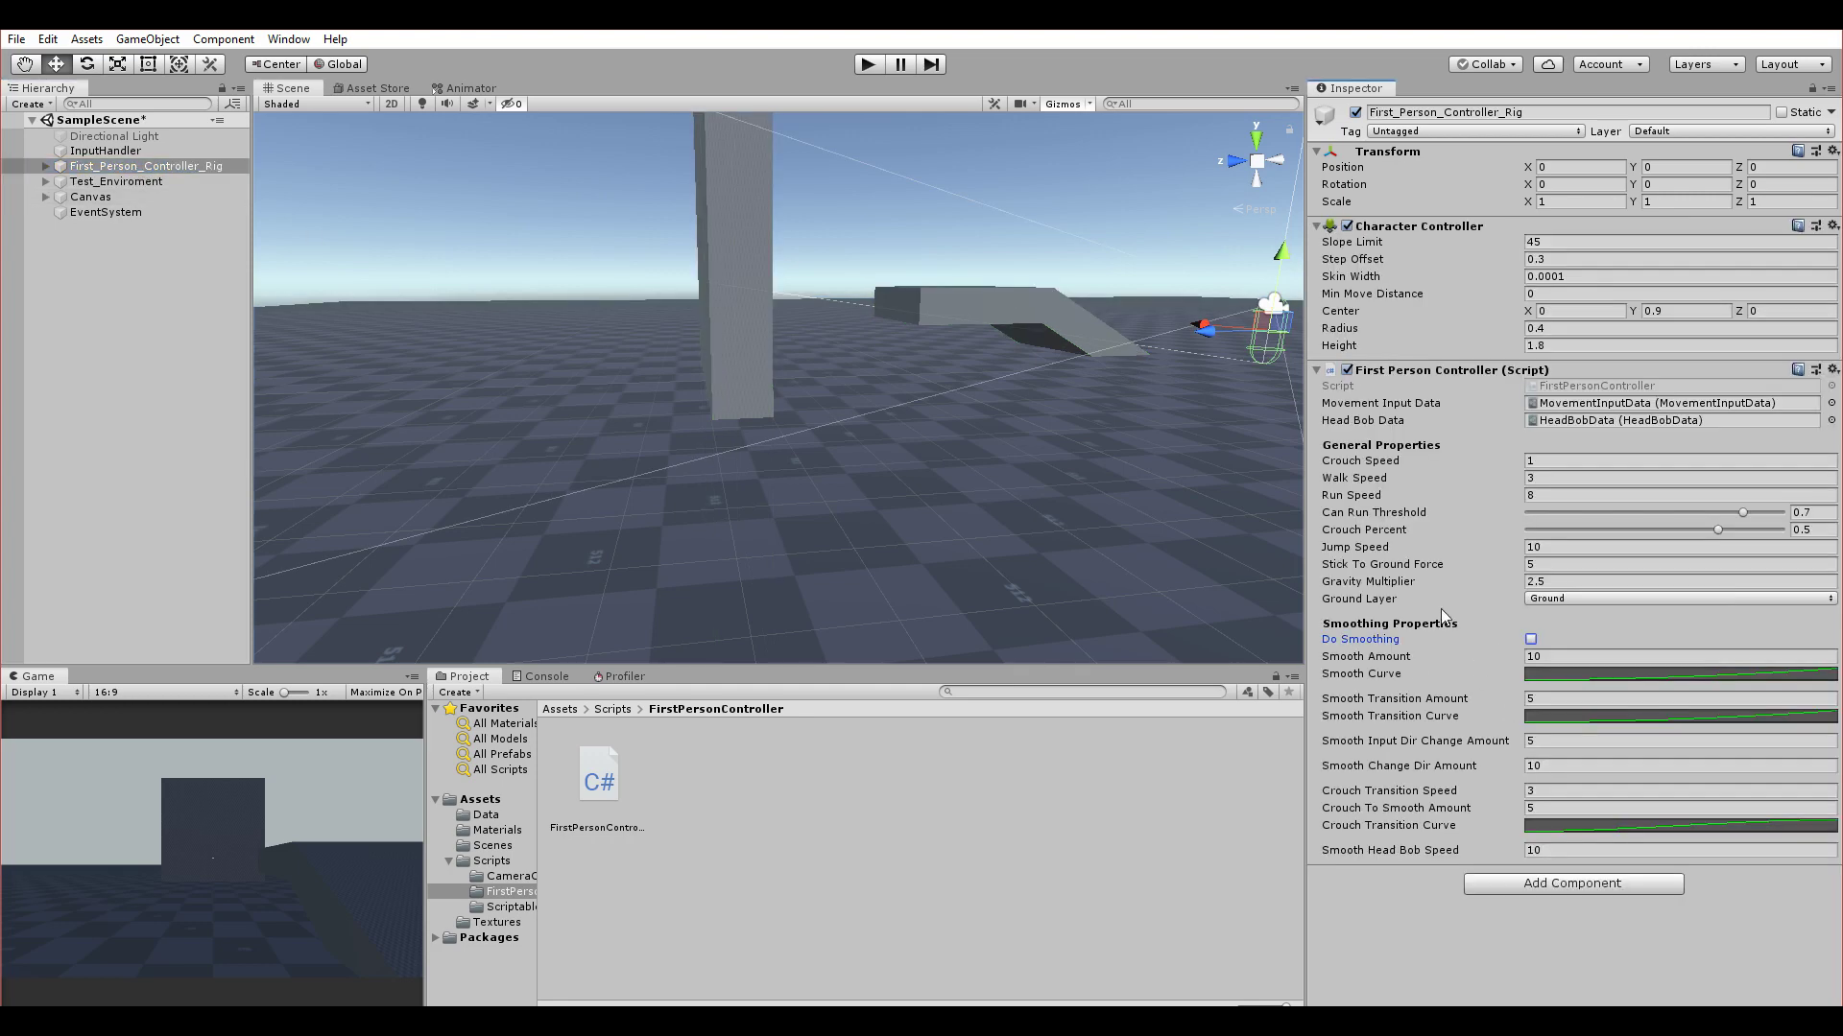
# - Disable Do Smoothing in the Camera Controller script of Camera_Holder, the child of First_Person_Controller_Rig
pyautogui.click(46, 182)
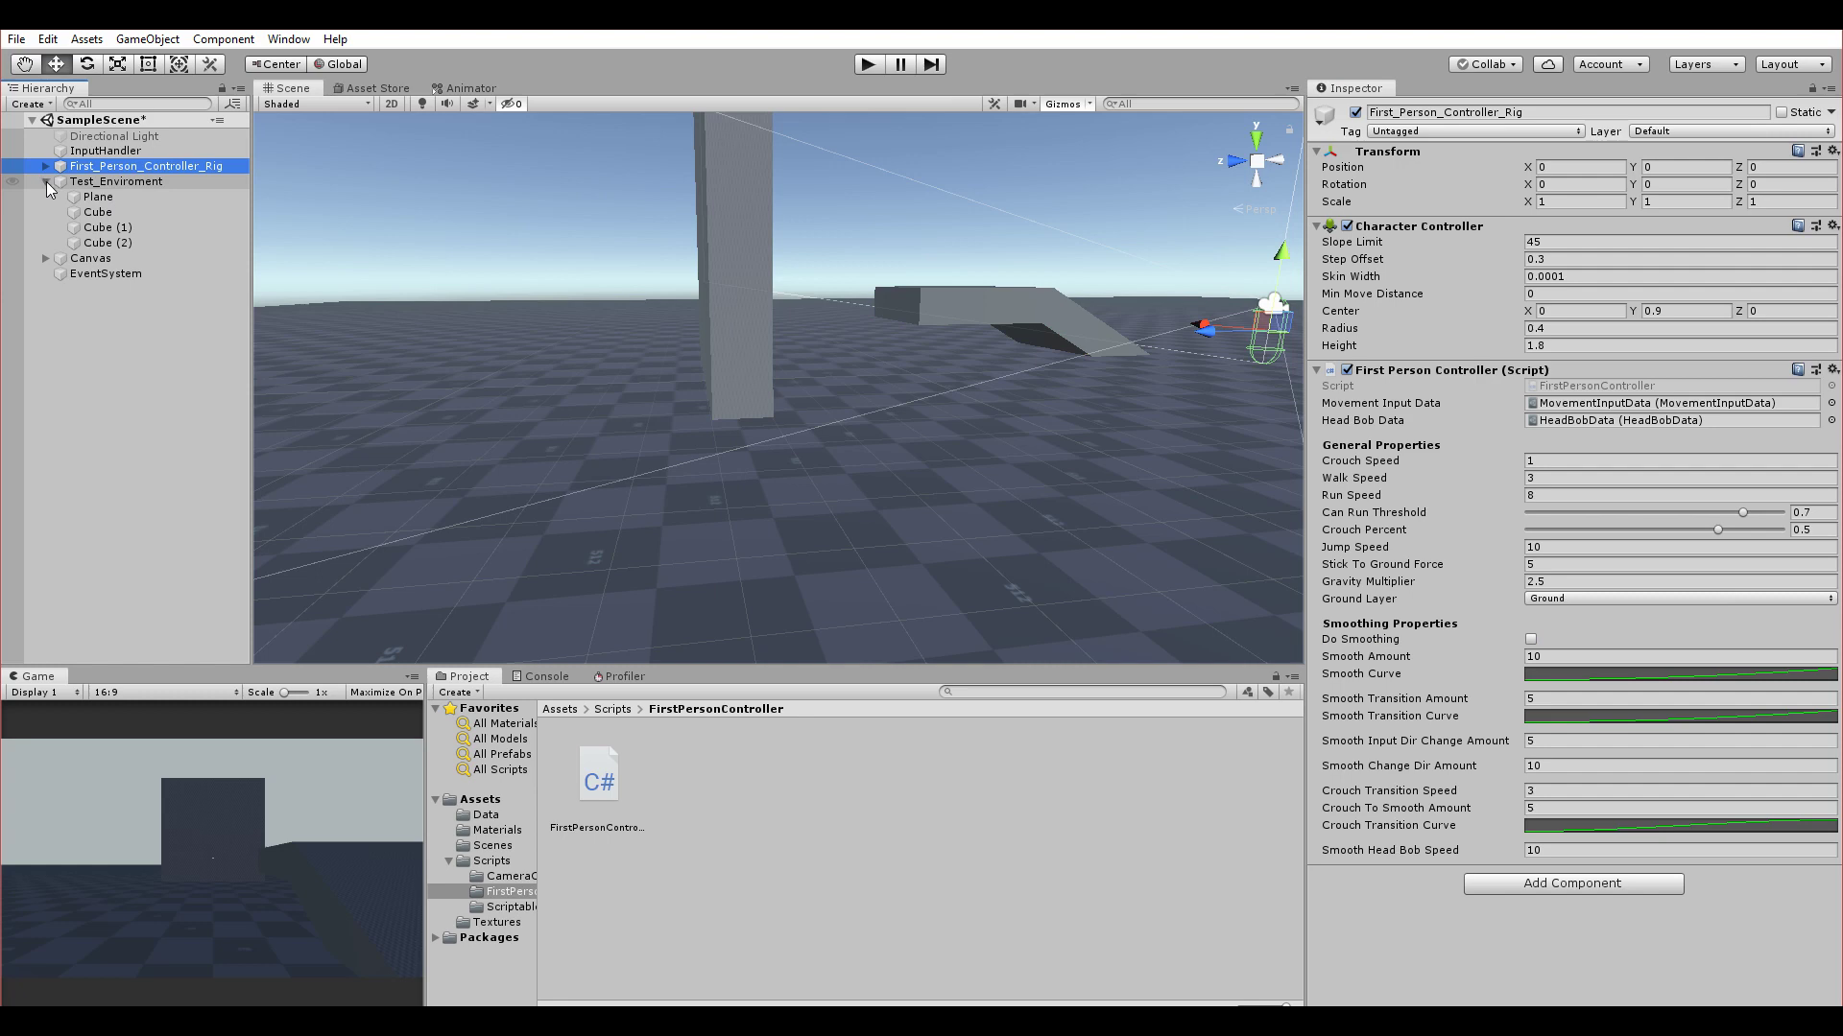
pyautogui.click(46, 182)
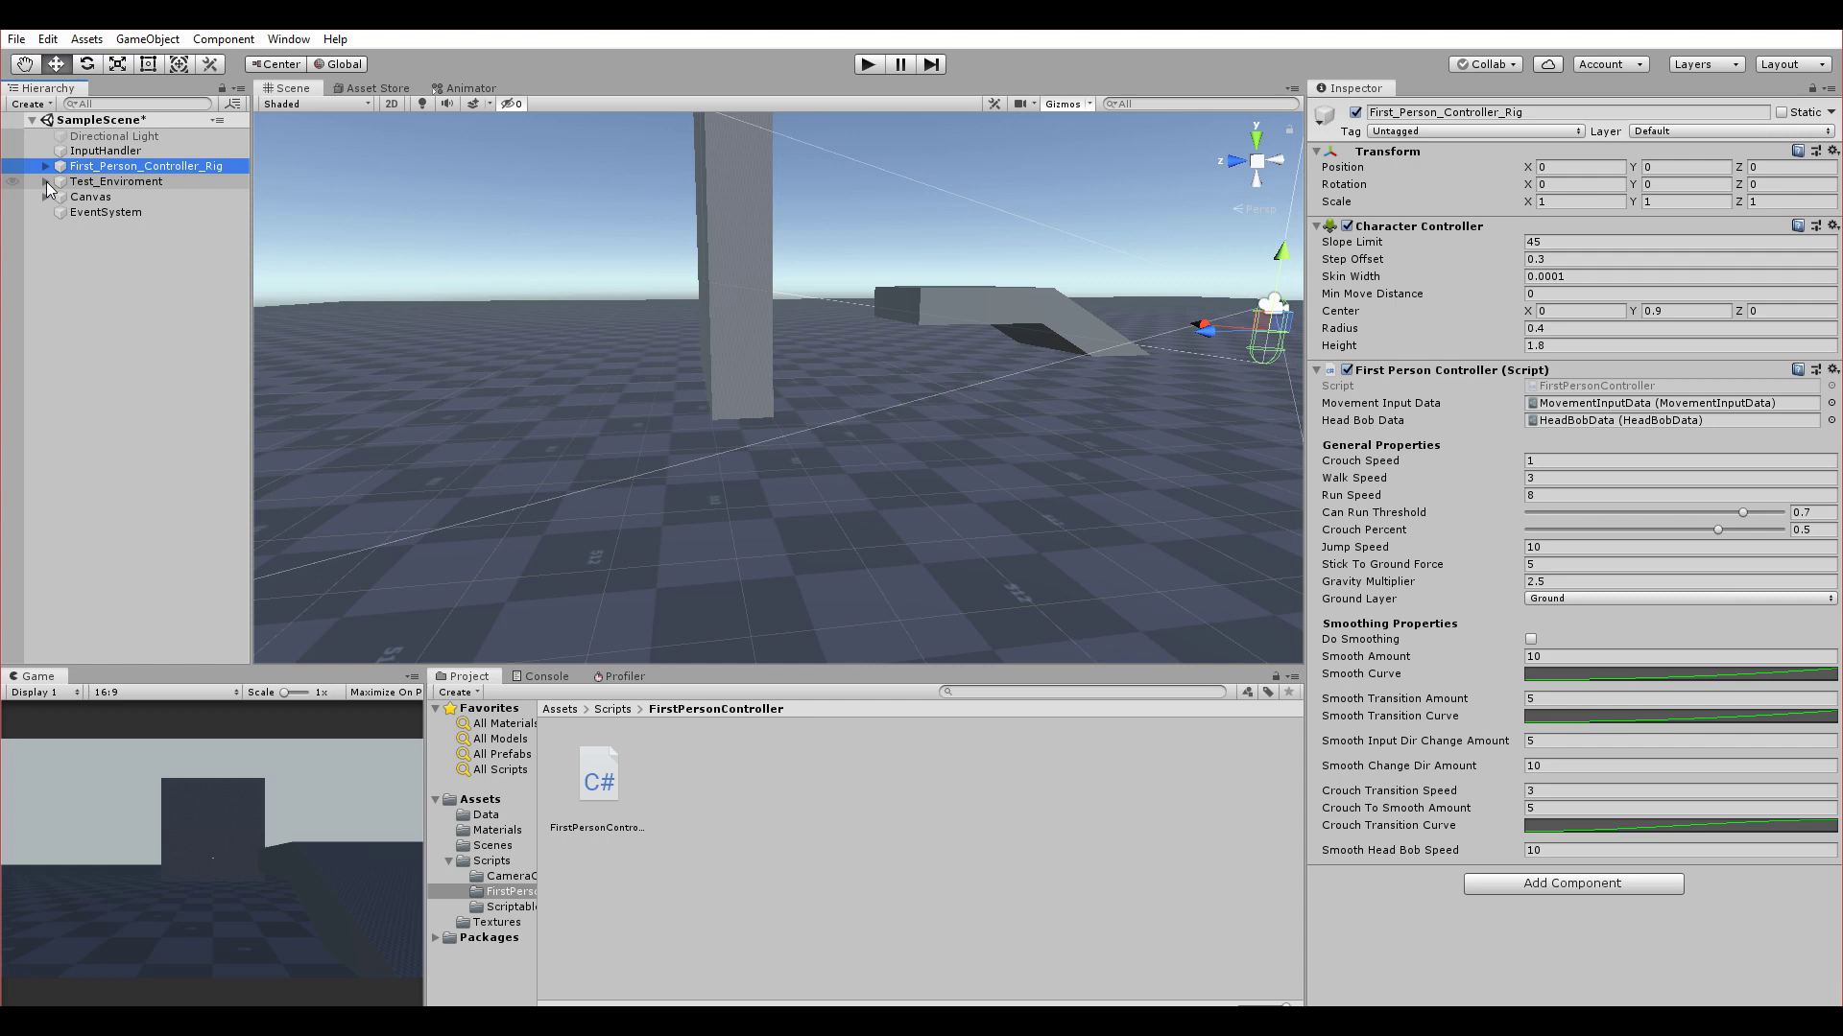
pyautogui.click(46, 182)
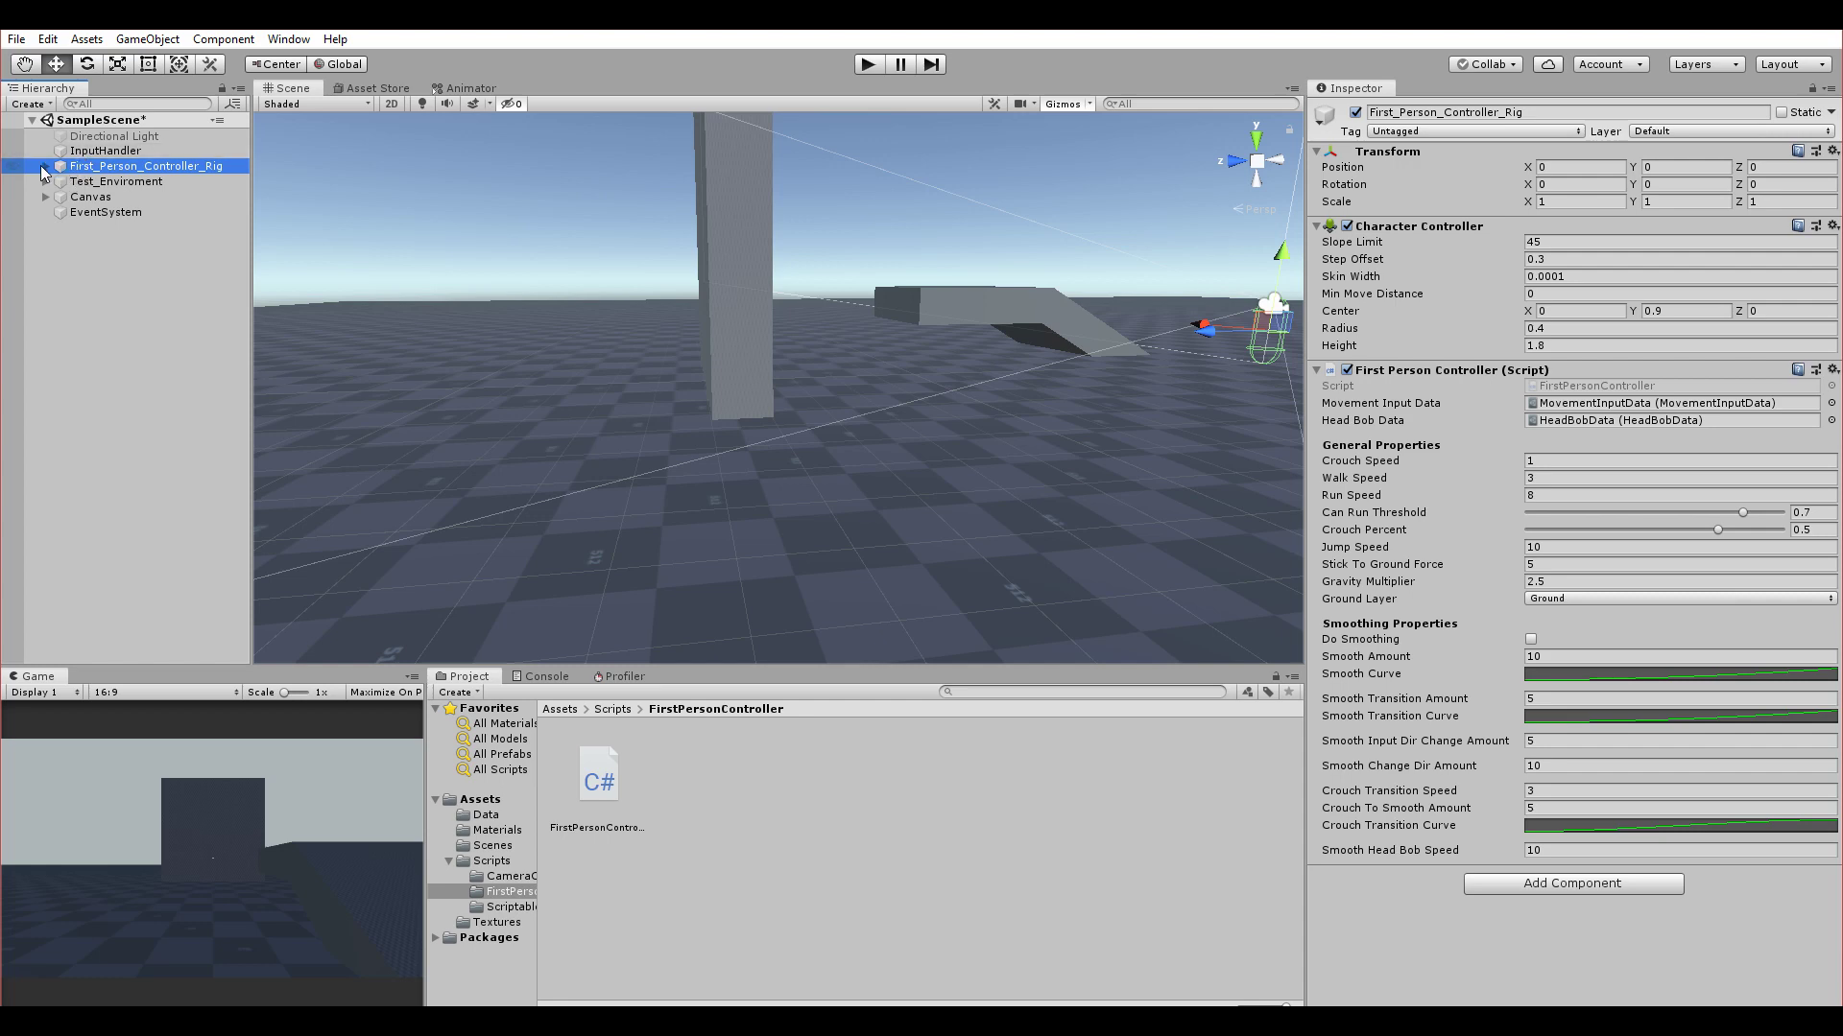
pyautogui.click(85, 184)
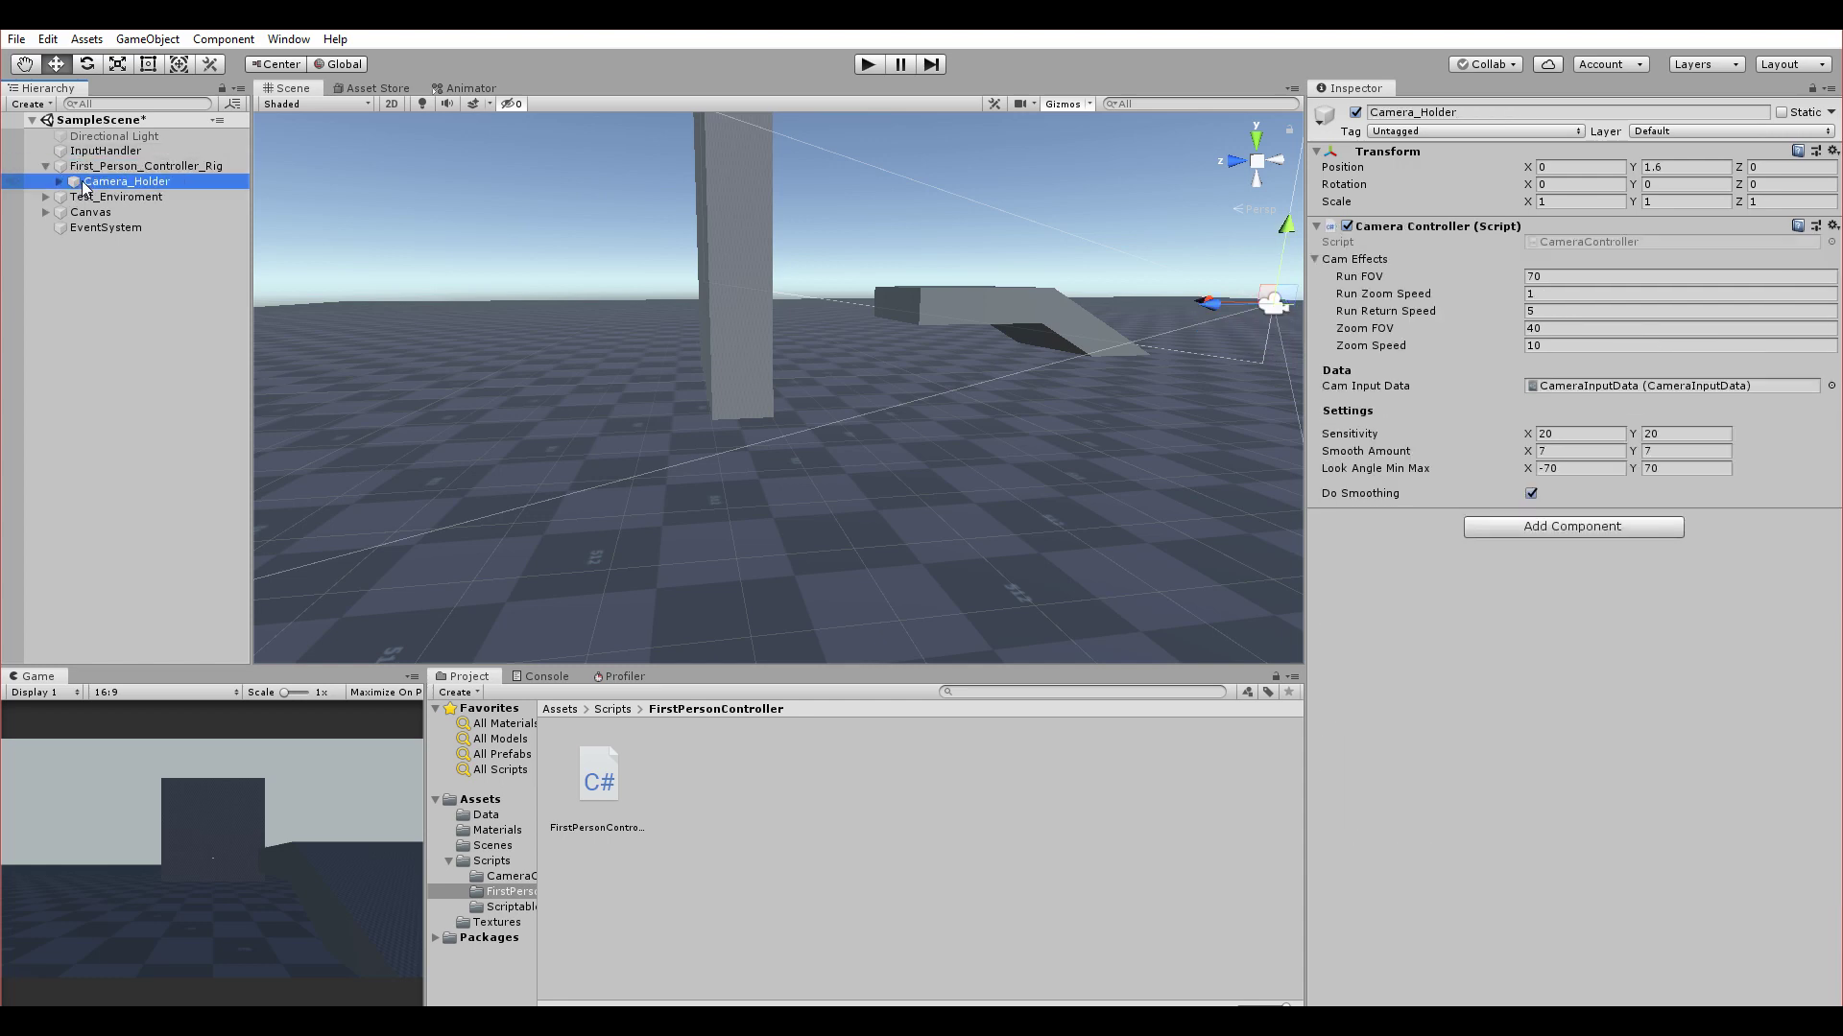
pyautogui.click(1531, 492)
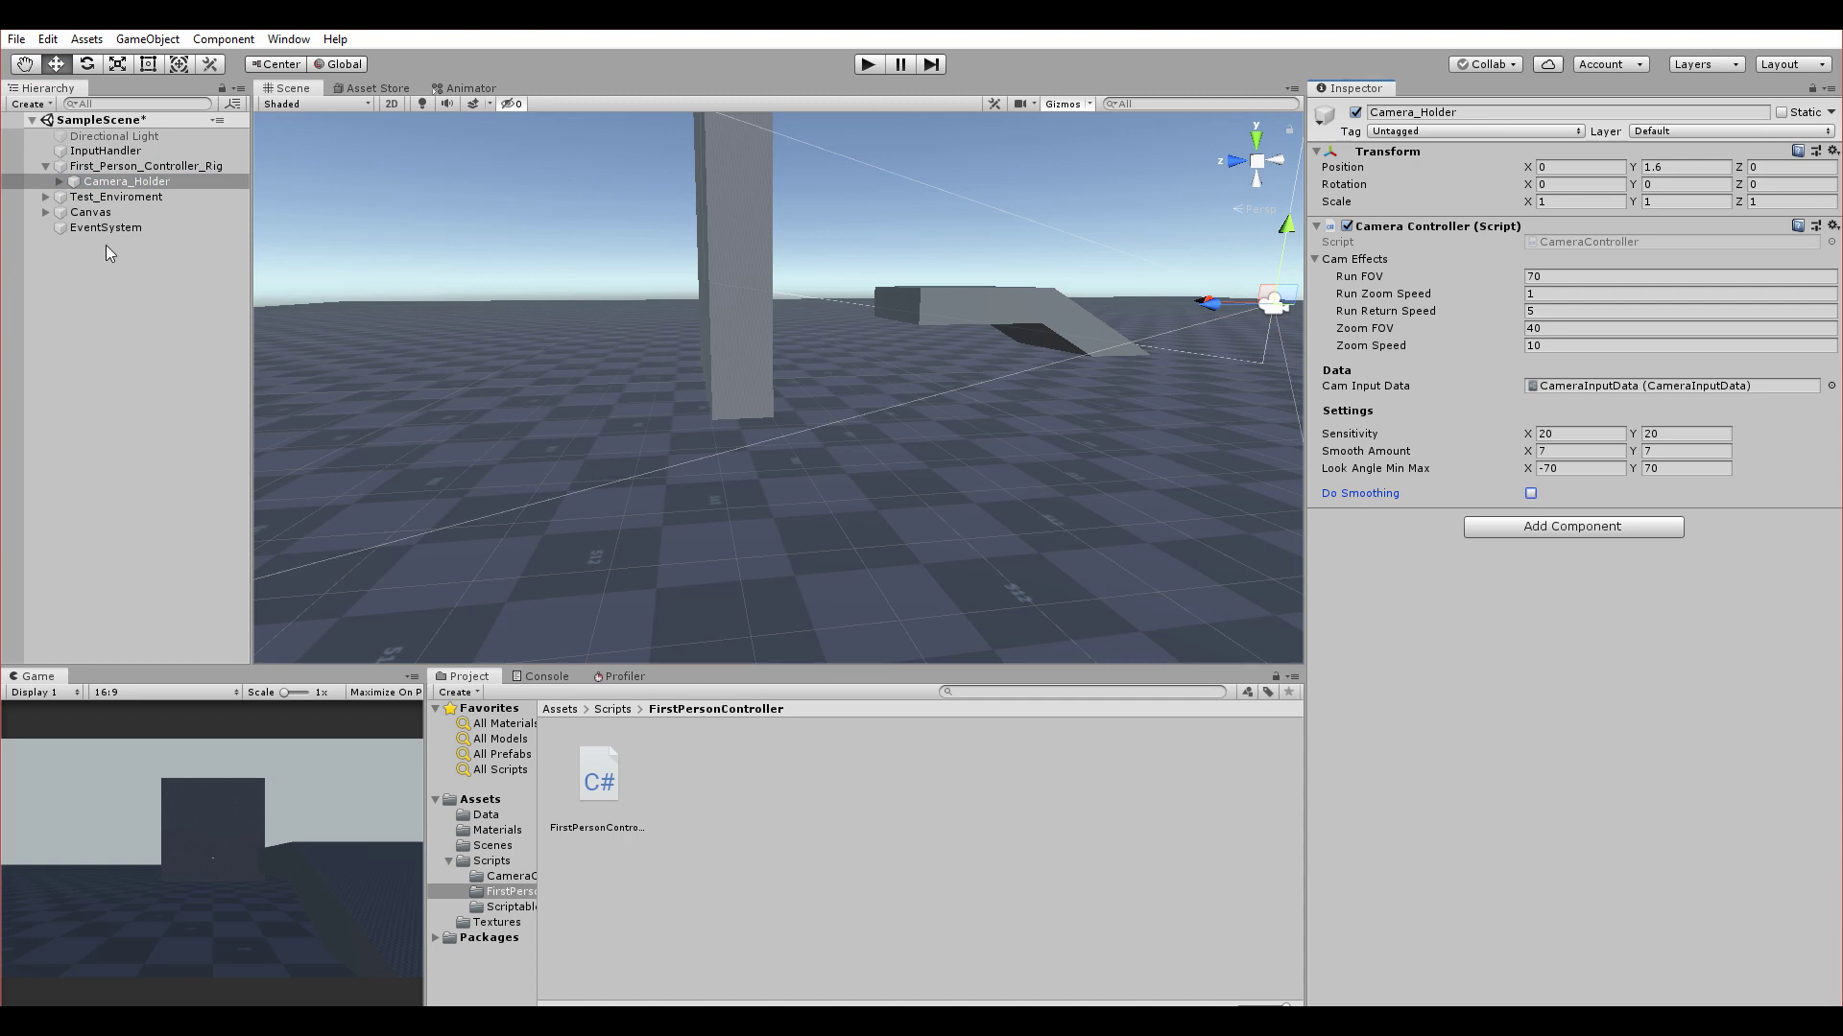
# - Examine the child objects nested under Camera_Holder and reselect the collapsed First_Person_Controller_Rig
pyautogui.click(58, 181)
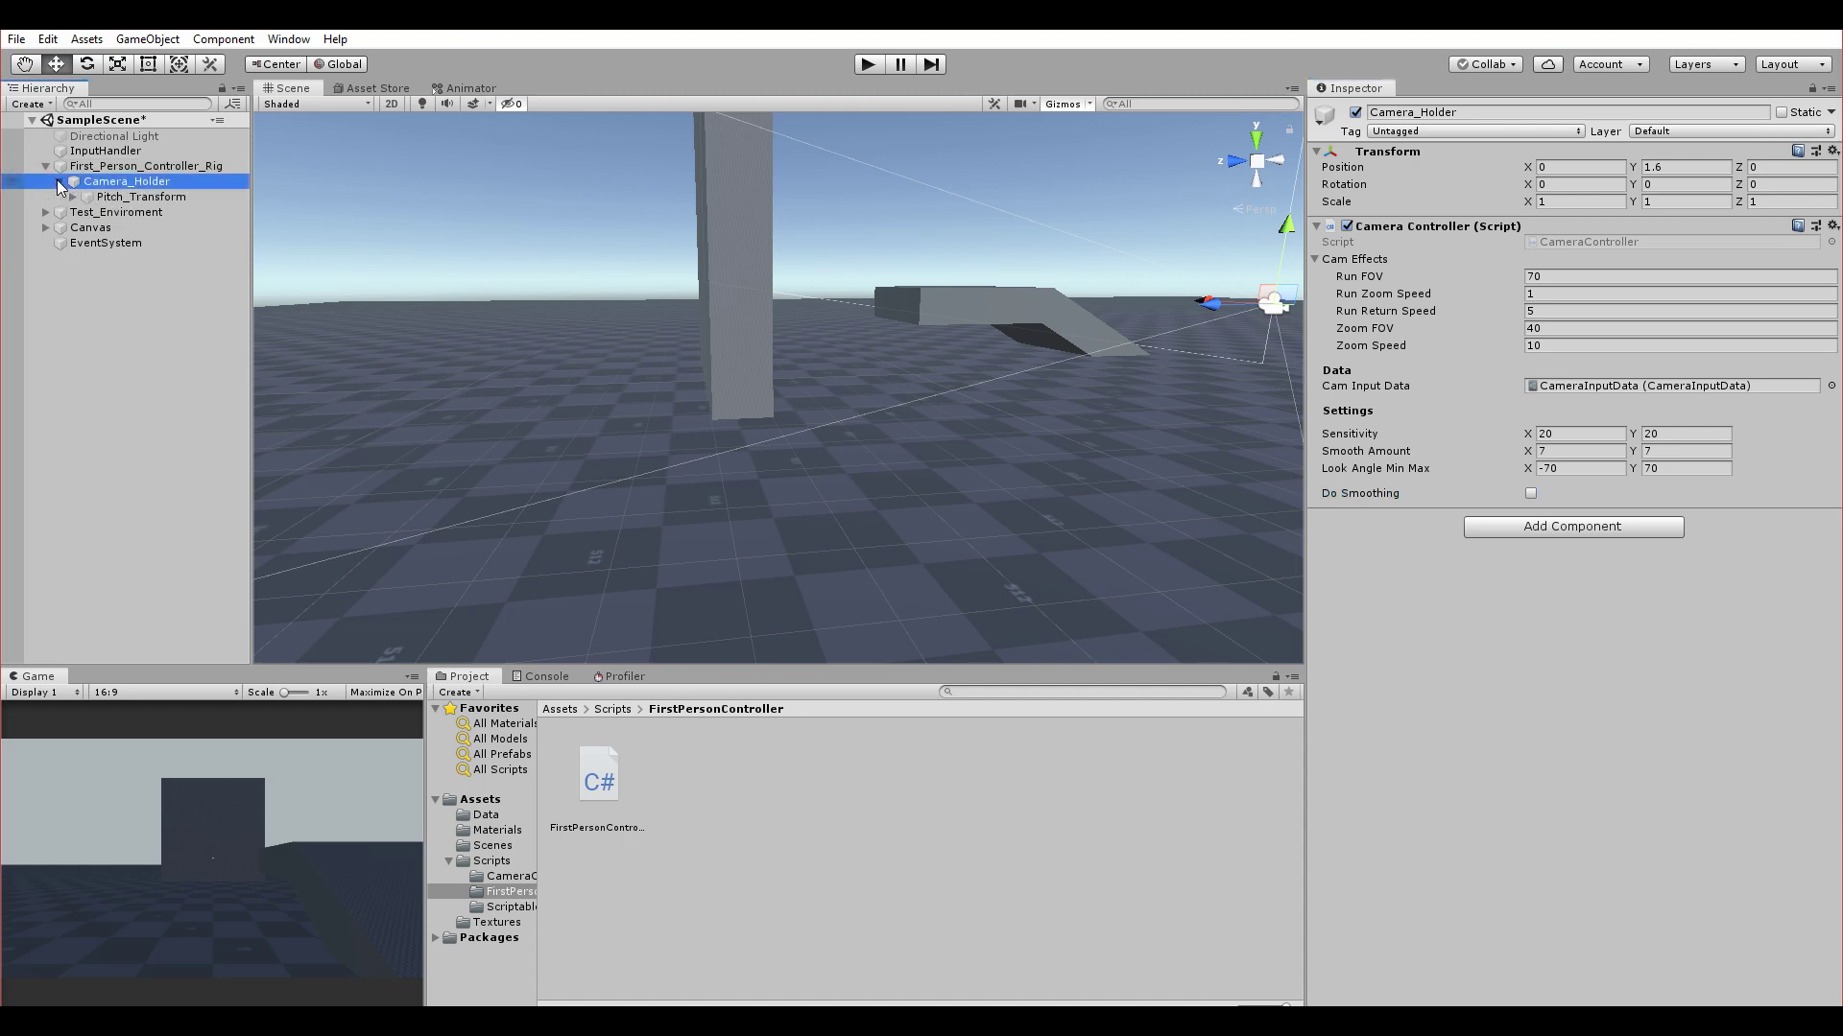
pyautogui.click(71, 197)
pyautogui.click(71, 197)
pyautogui.click(45, 166)
pyautogui.click(115, 166)
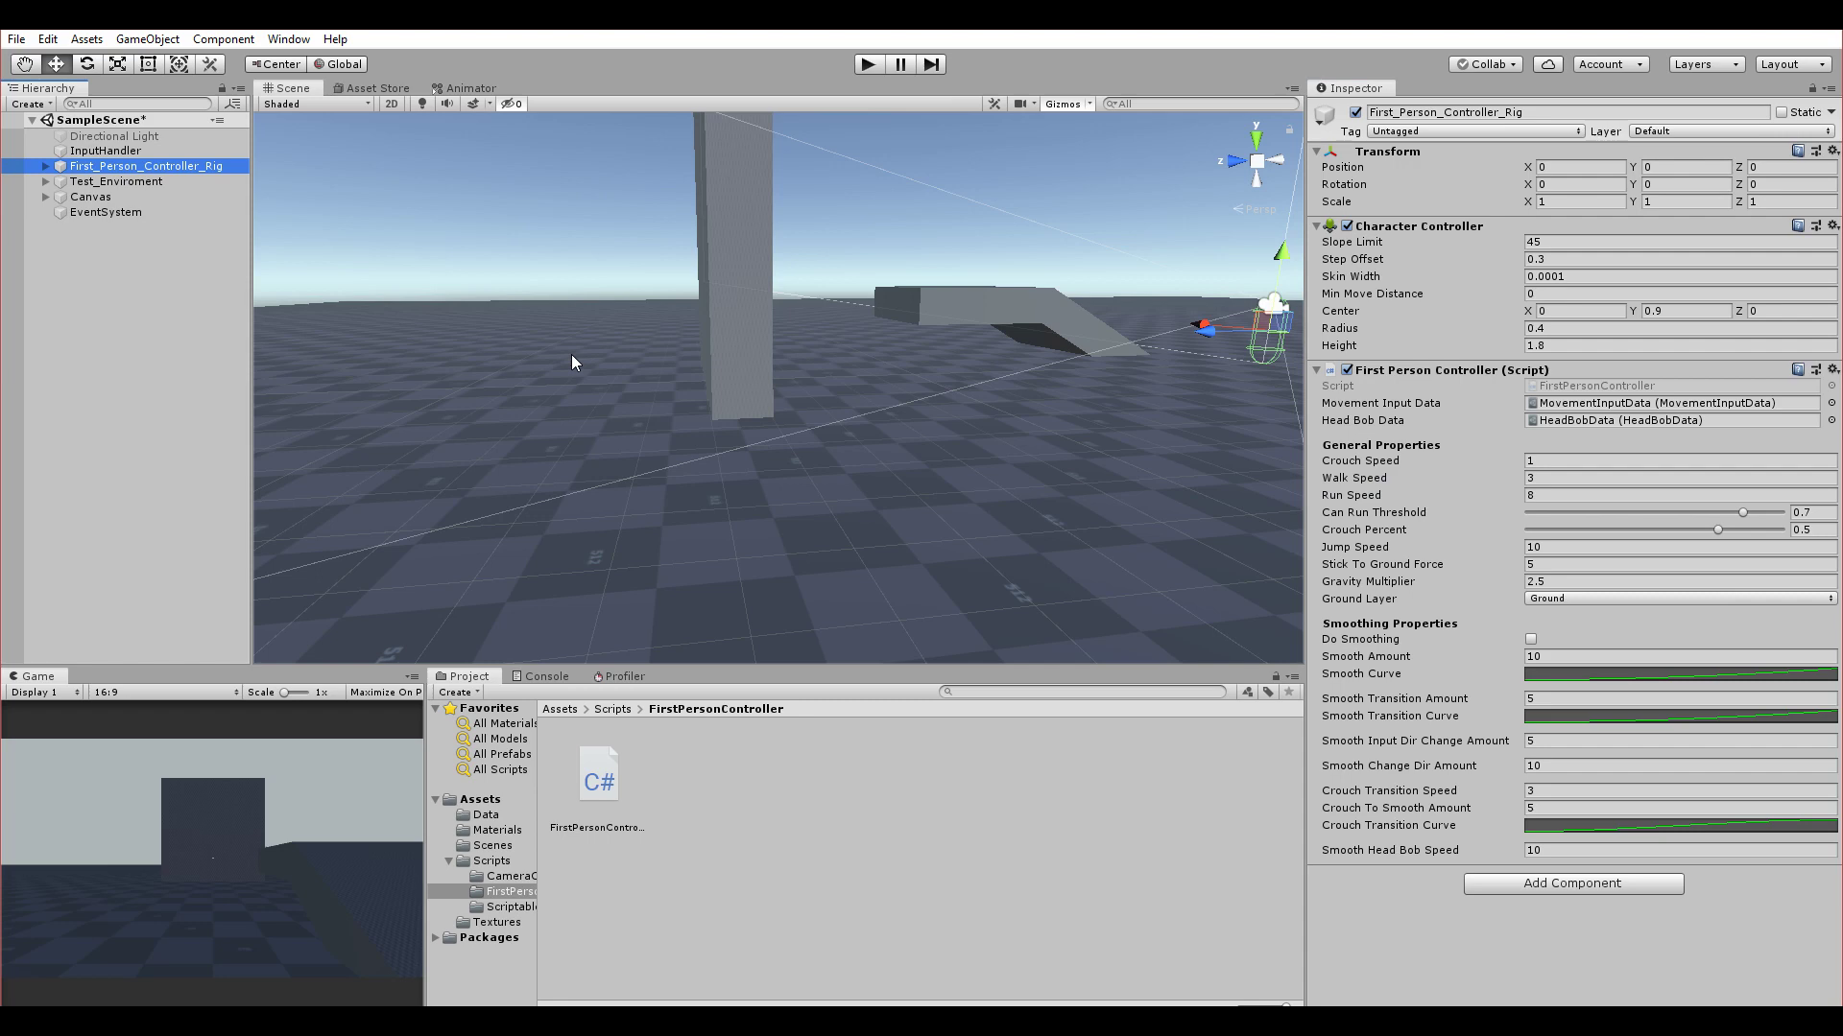
# - Run the scene with Maximize On Play enabled and walk the player around the ramp and tall block
pyautogui.click(381, 696)
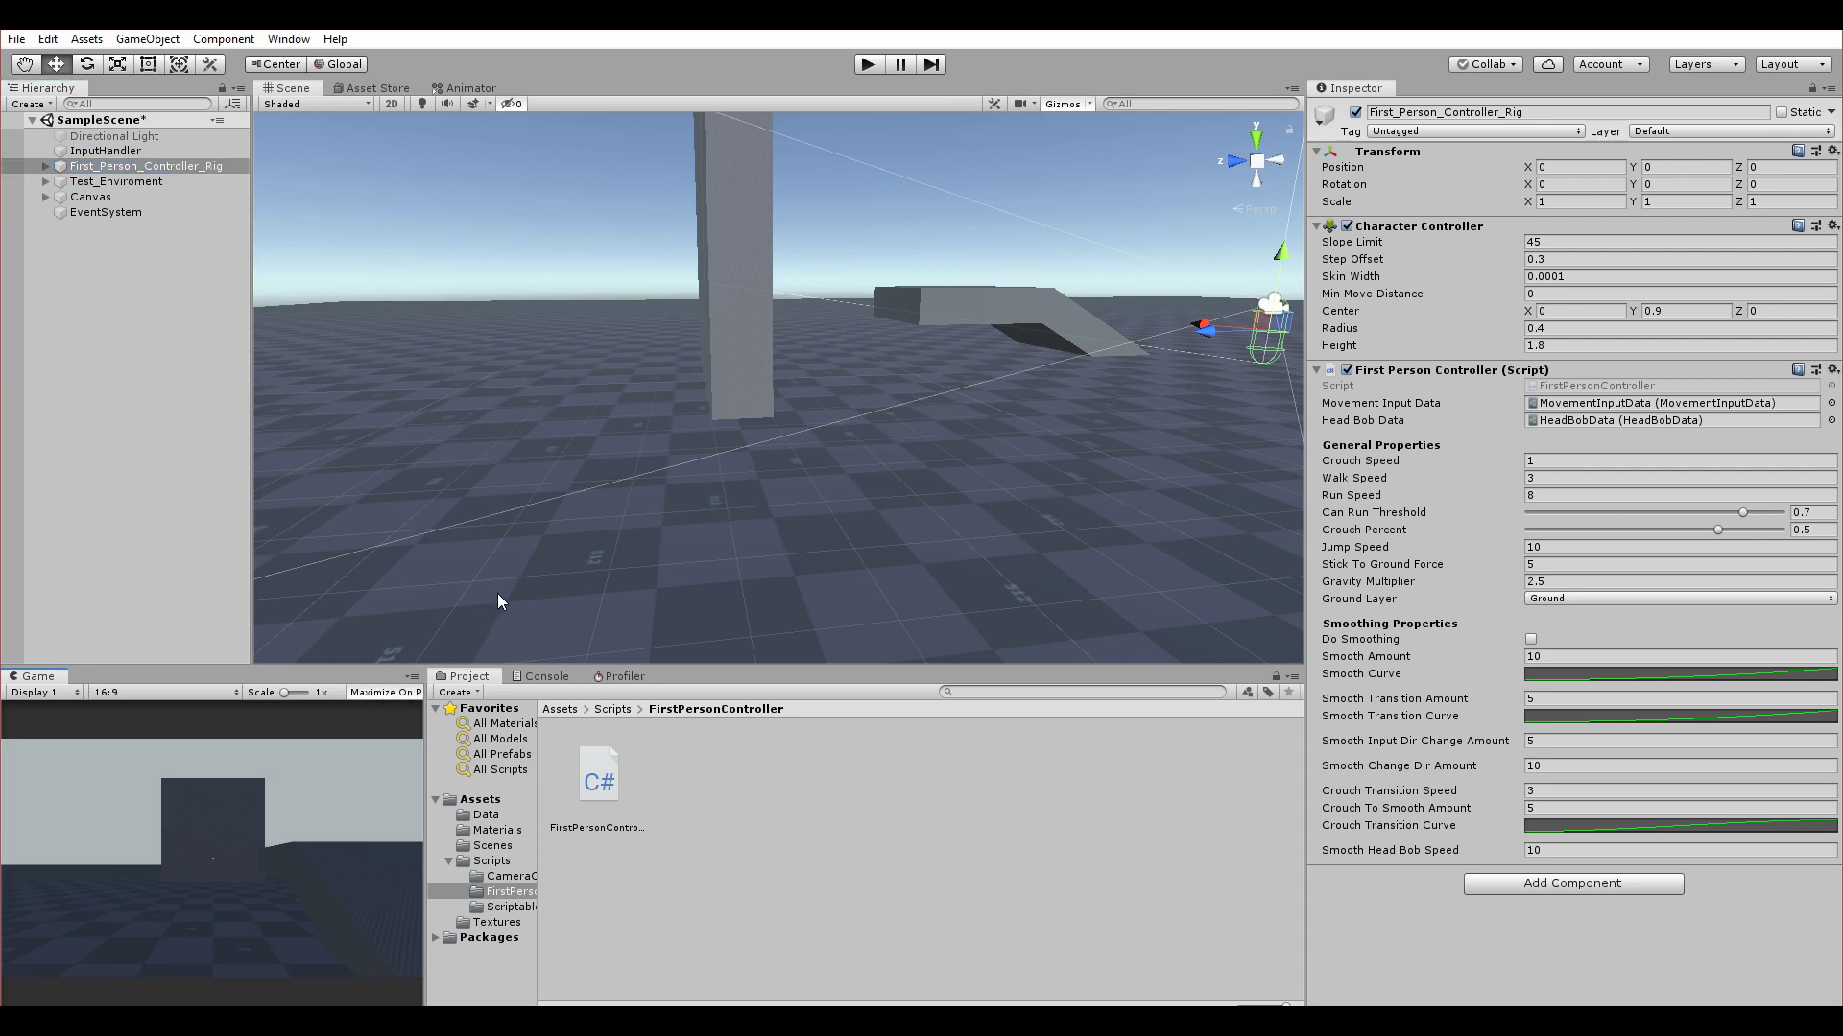
pyautogui.click(866, 67)
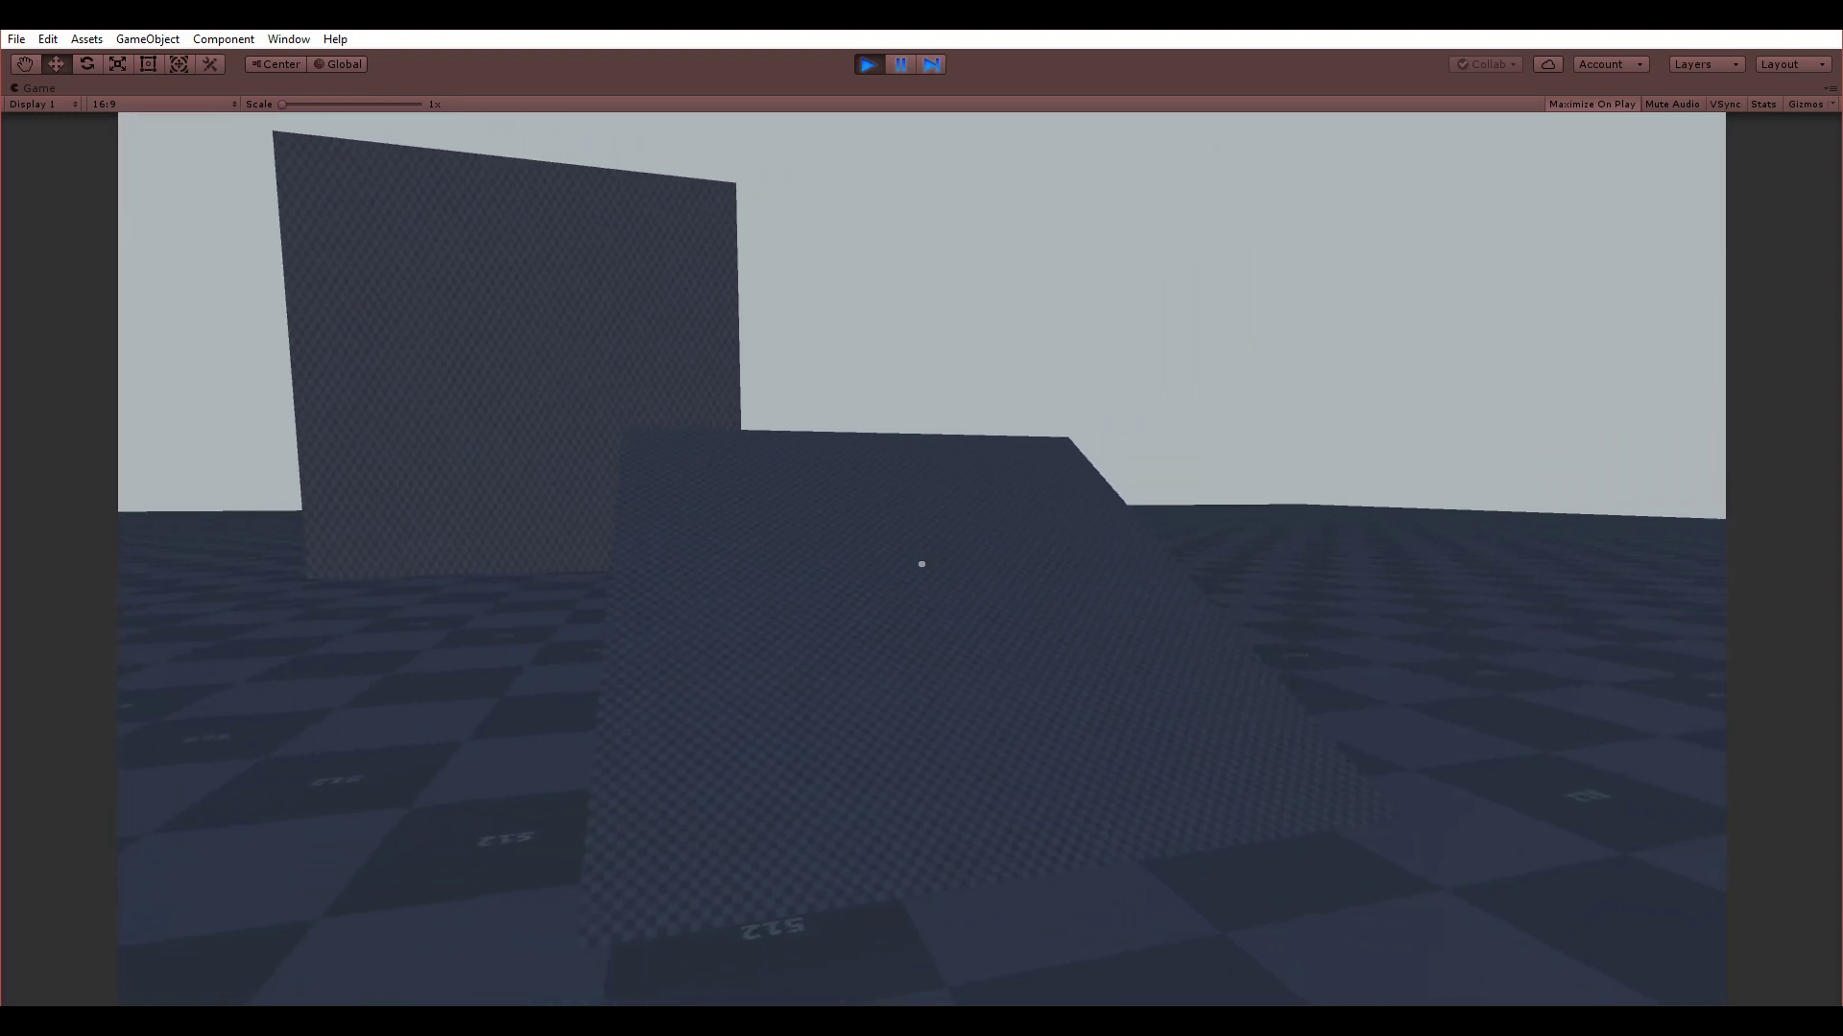
pyautogui.press('a')
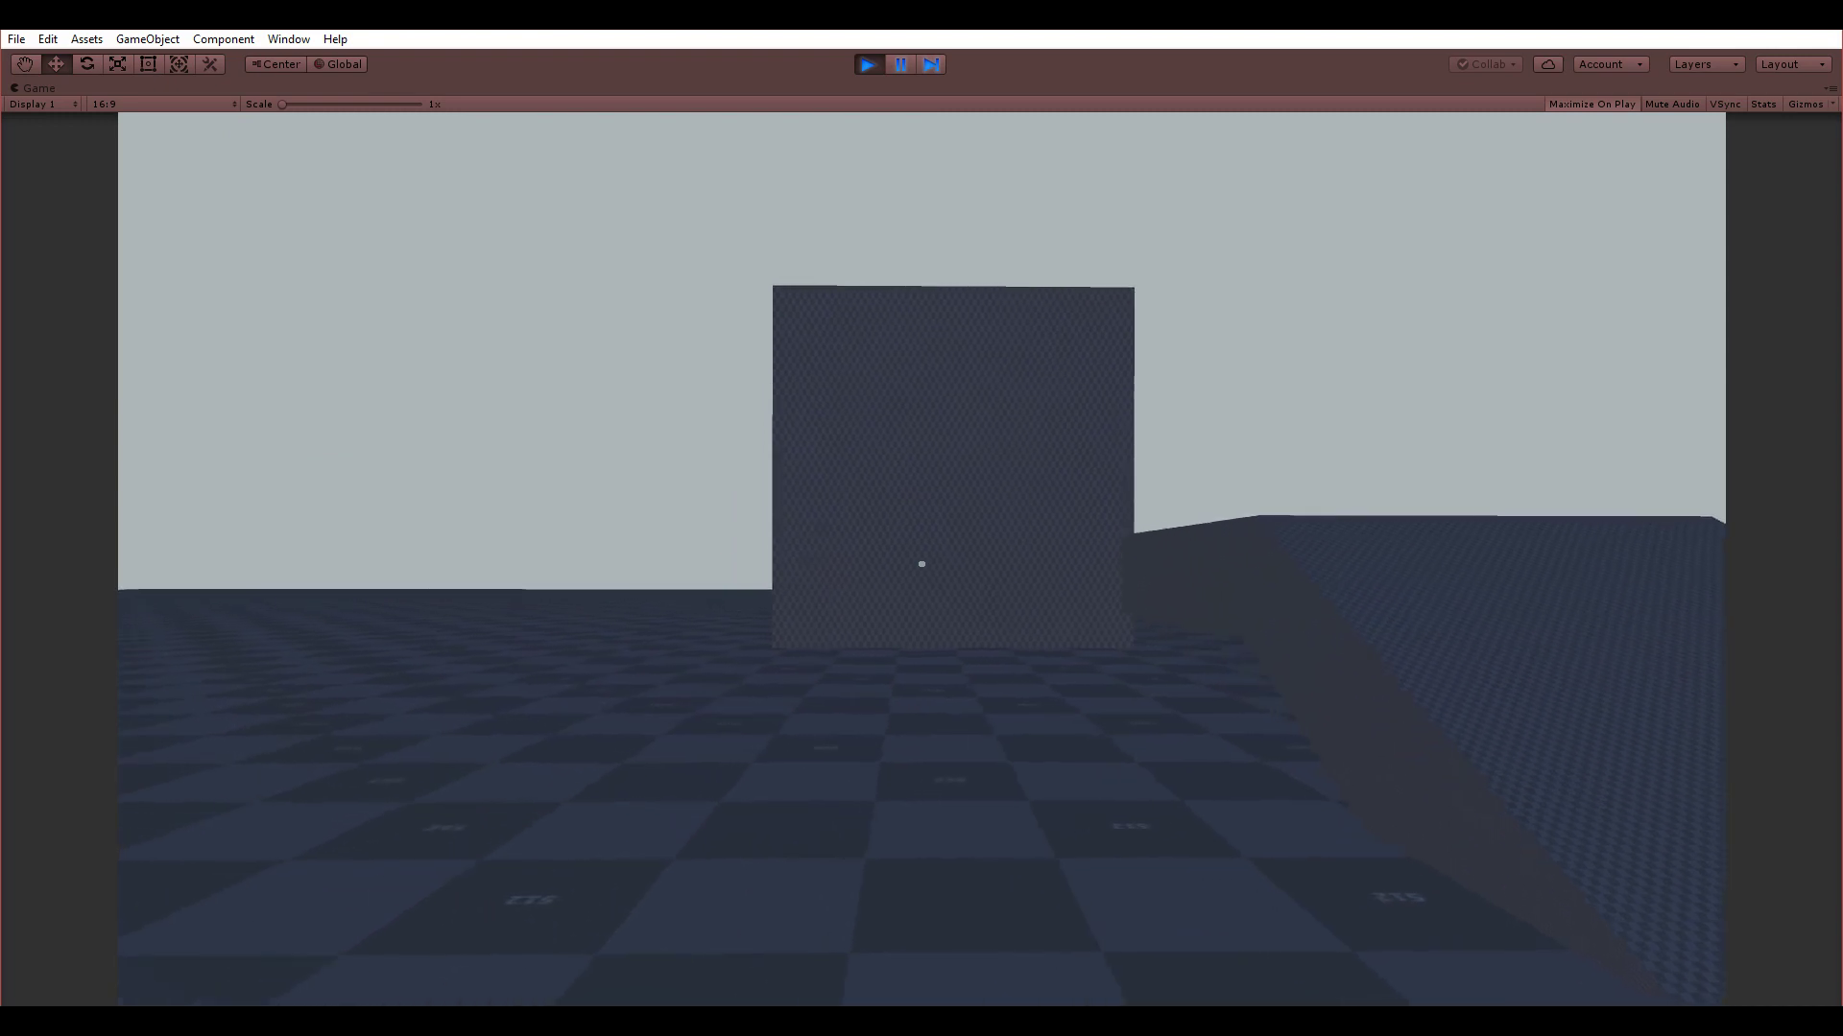
pyautogui.press('w')
pyautogui.press('a')
pyautogui.press('s')
pyautogui.press('w')
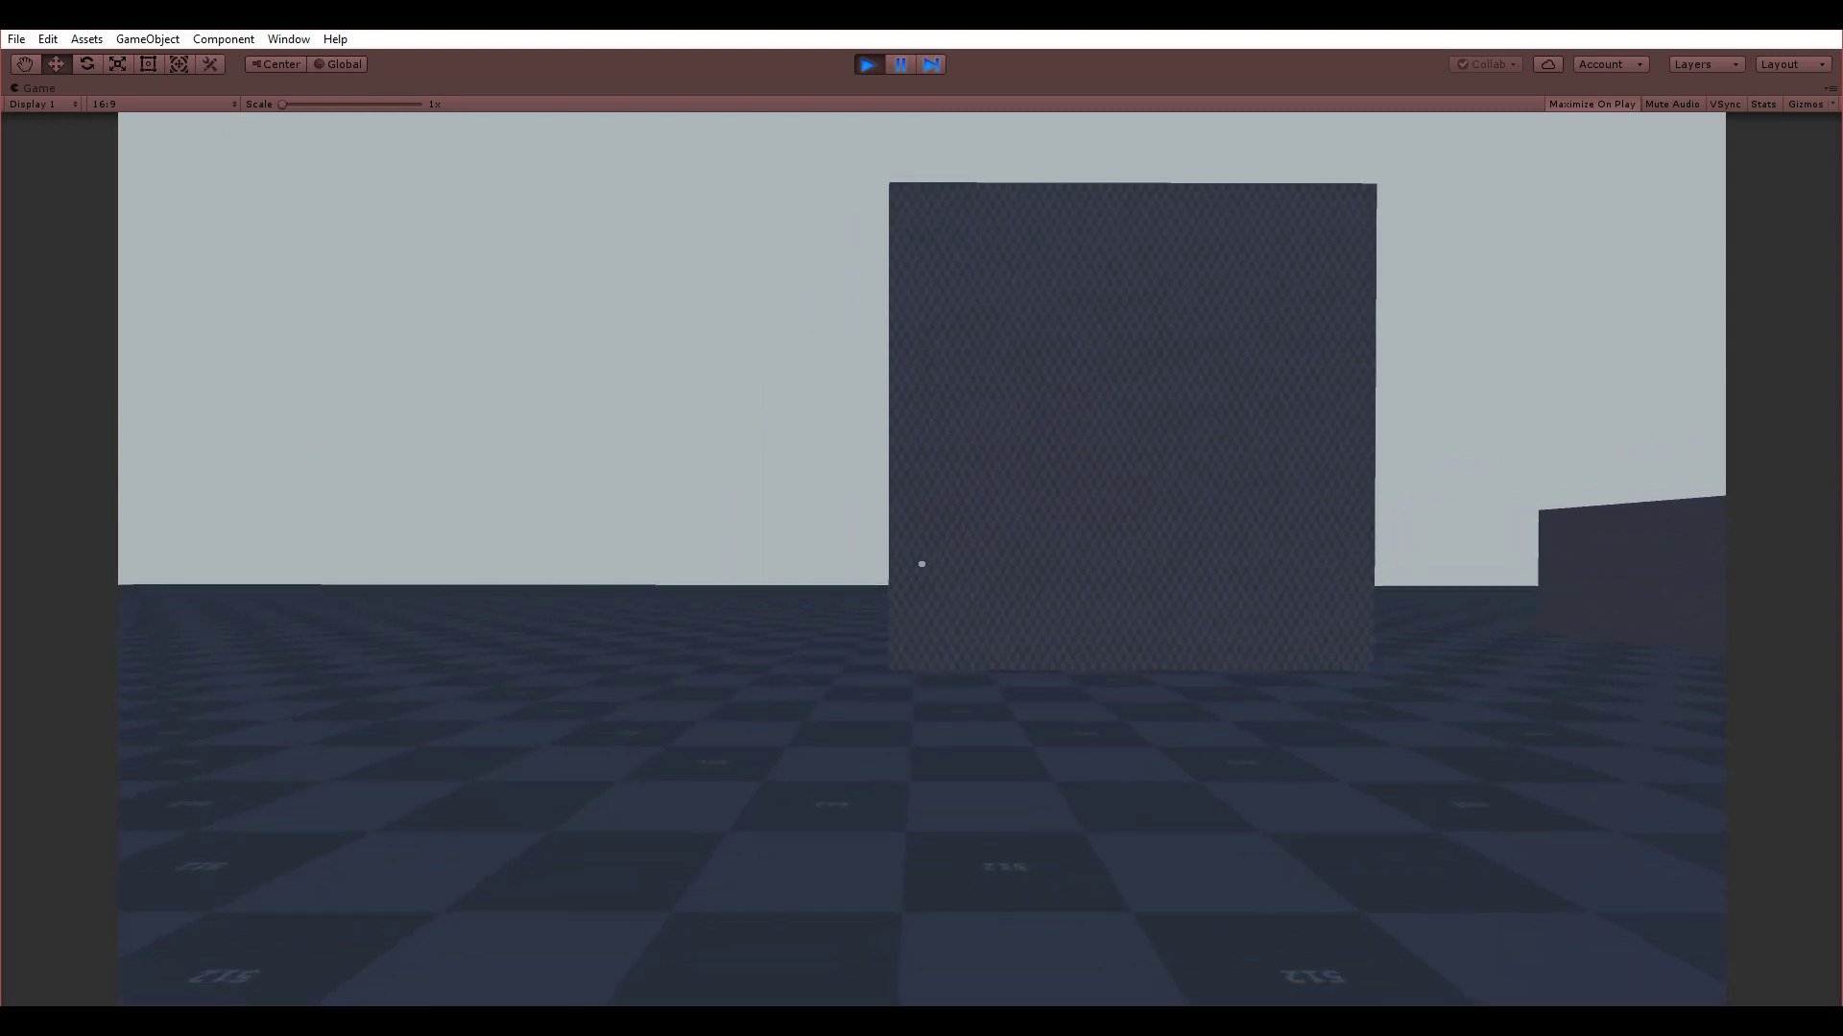
# - Test strafing the player left and right repeatedly in front of the tall block
pyautogui.press('d')
pyautogui.press('a')
pyautogui.press('d')
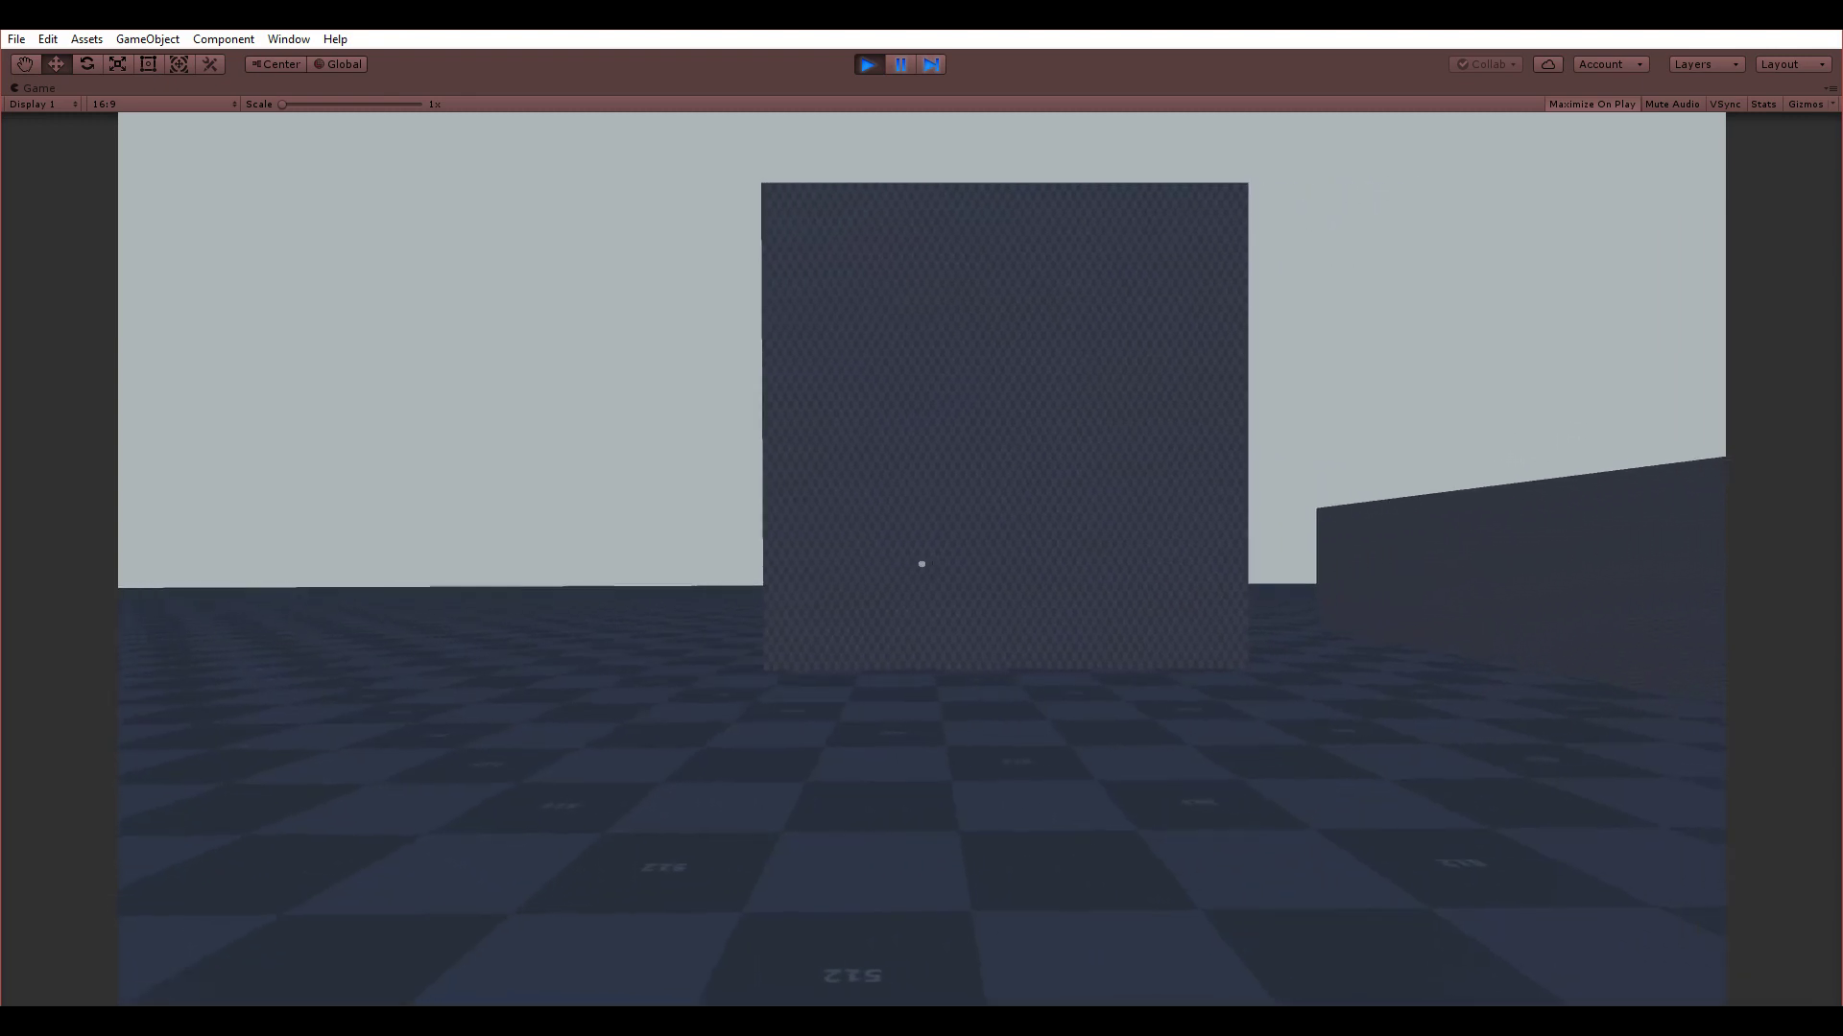
pyautogui.press('a')
pyautogui.press('a')
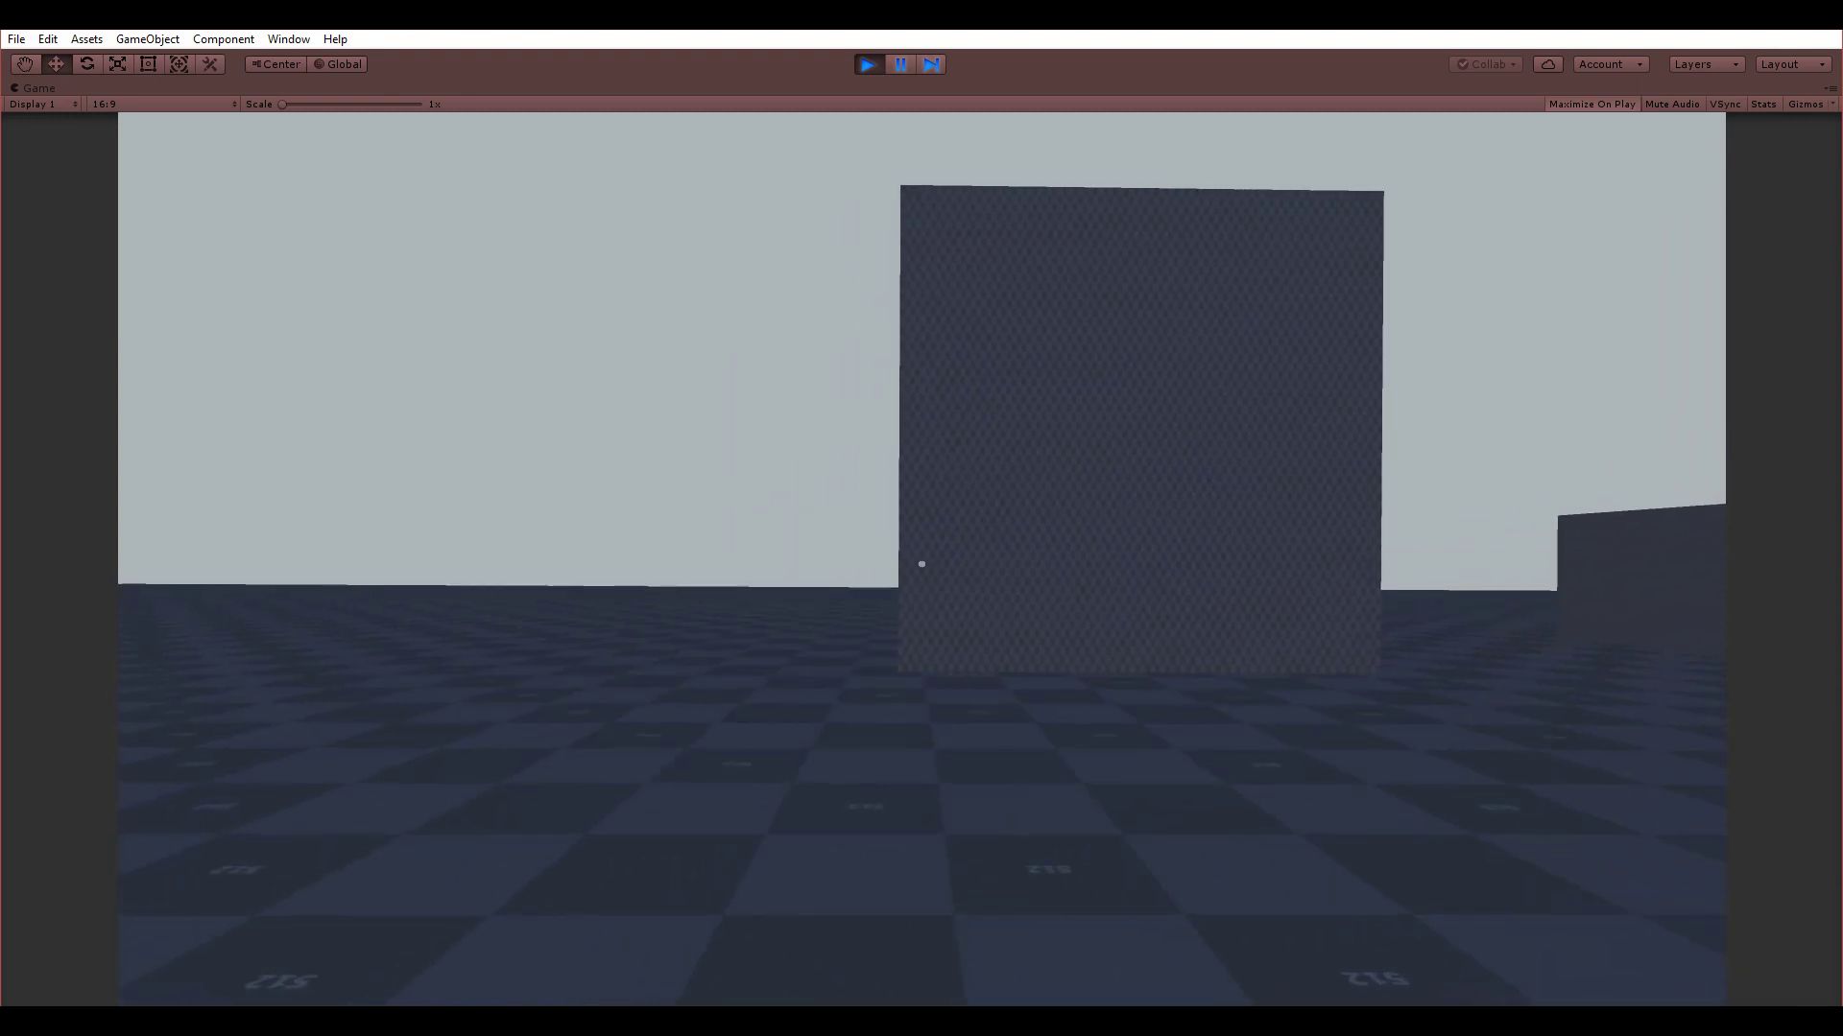
pyautogui.press('d')
pyautogui.press('a')
# - Test moving the player forward and backward and zooming the camera near the tall block
pyautogui.press('w')
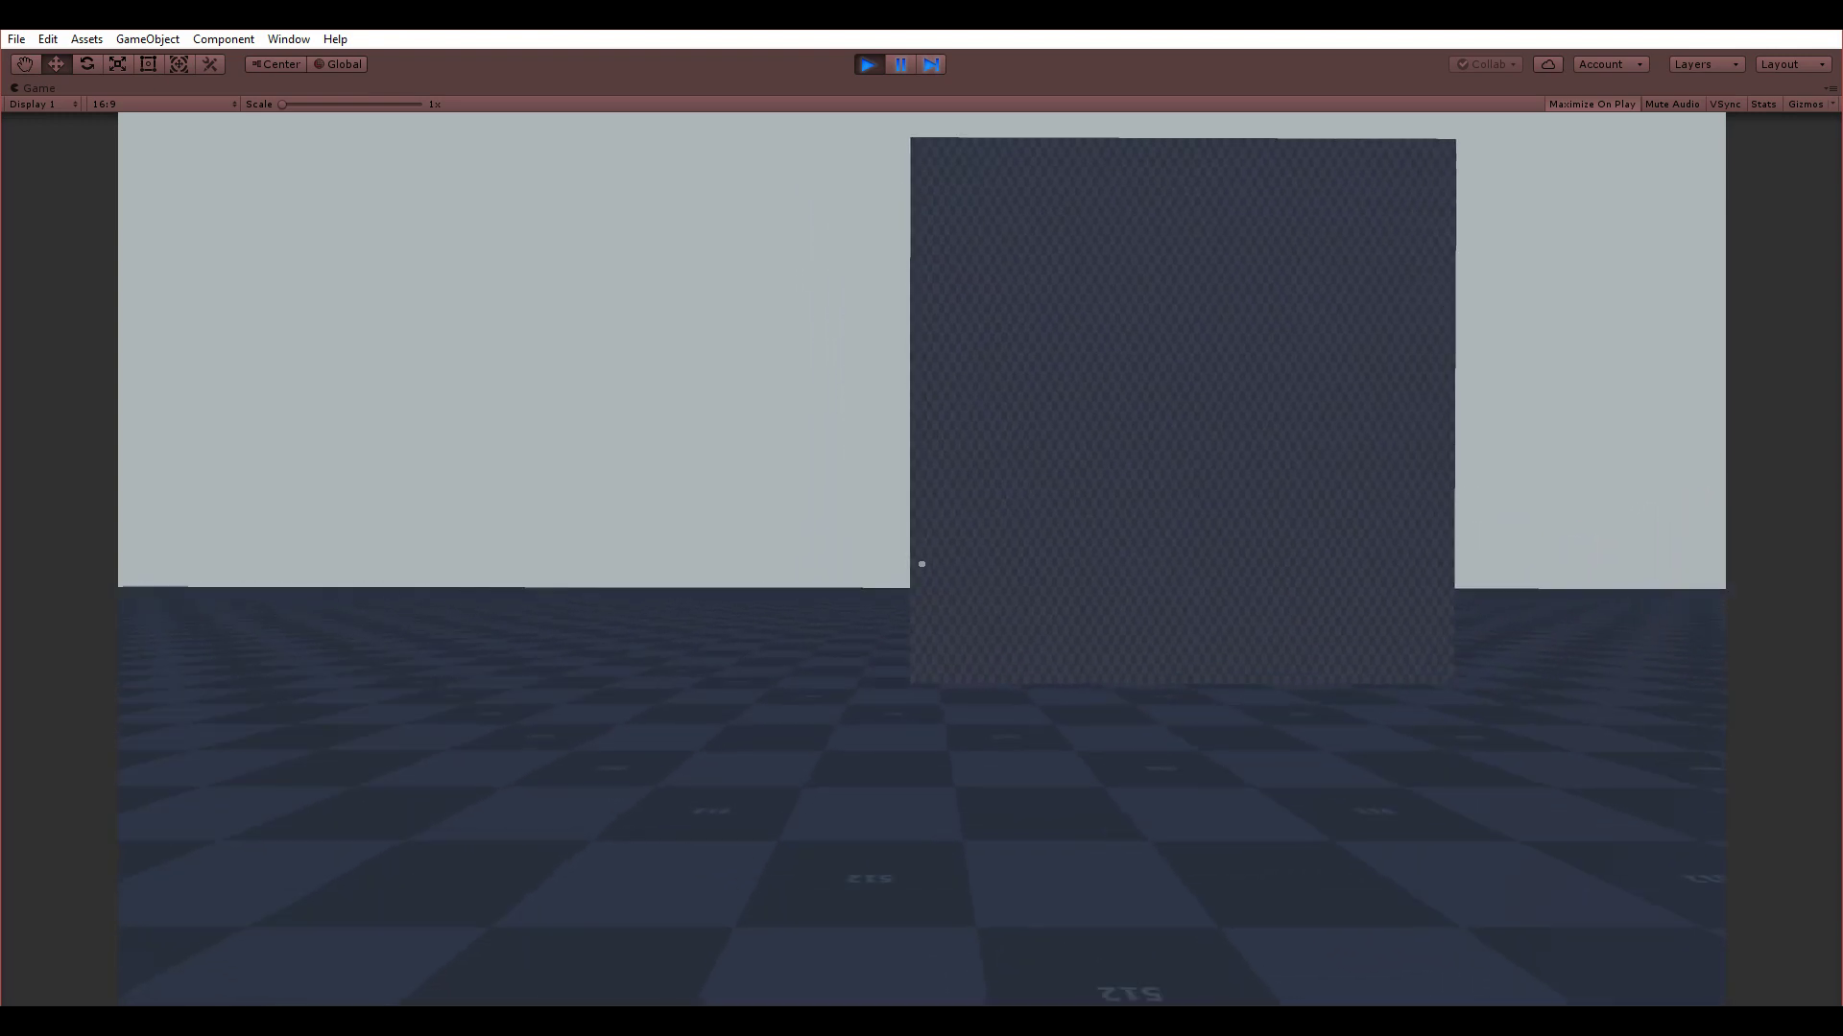
pyautogui.press('s')
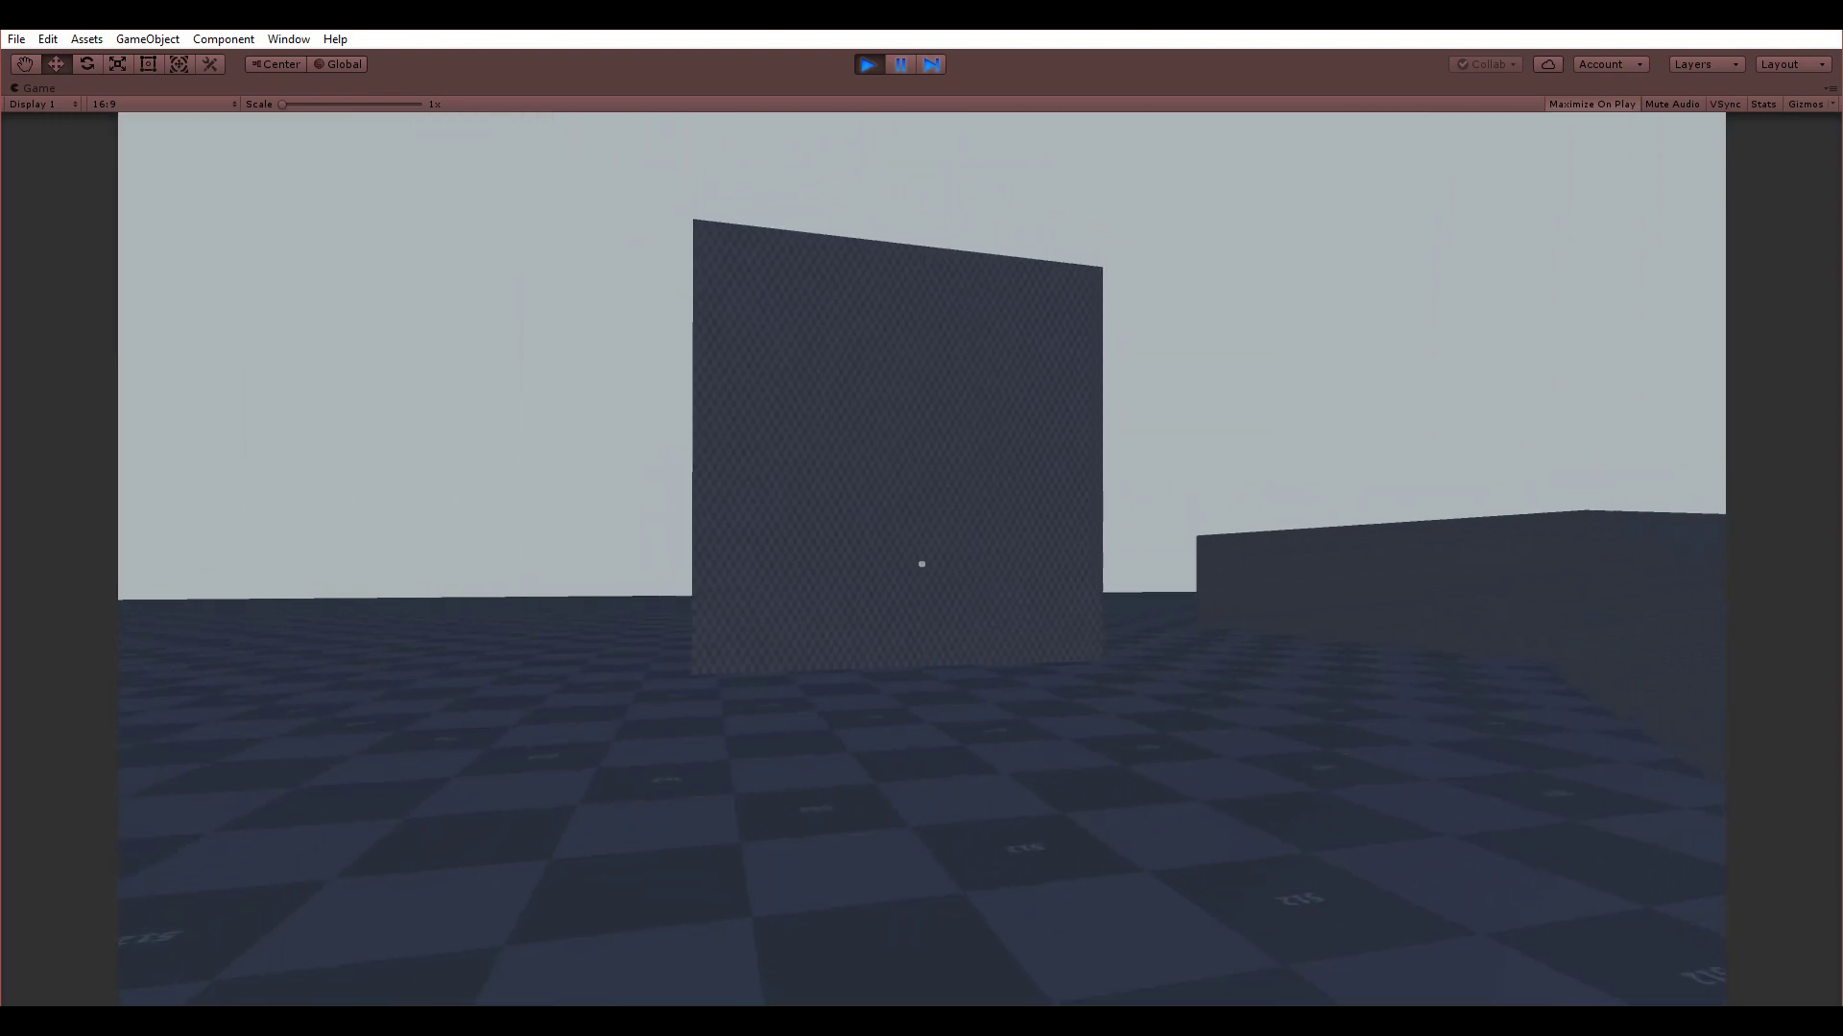
pyautogui.press('w')
pyautogui.press('s')
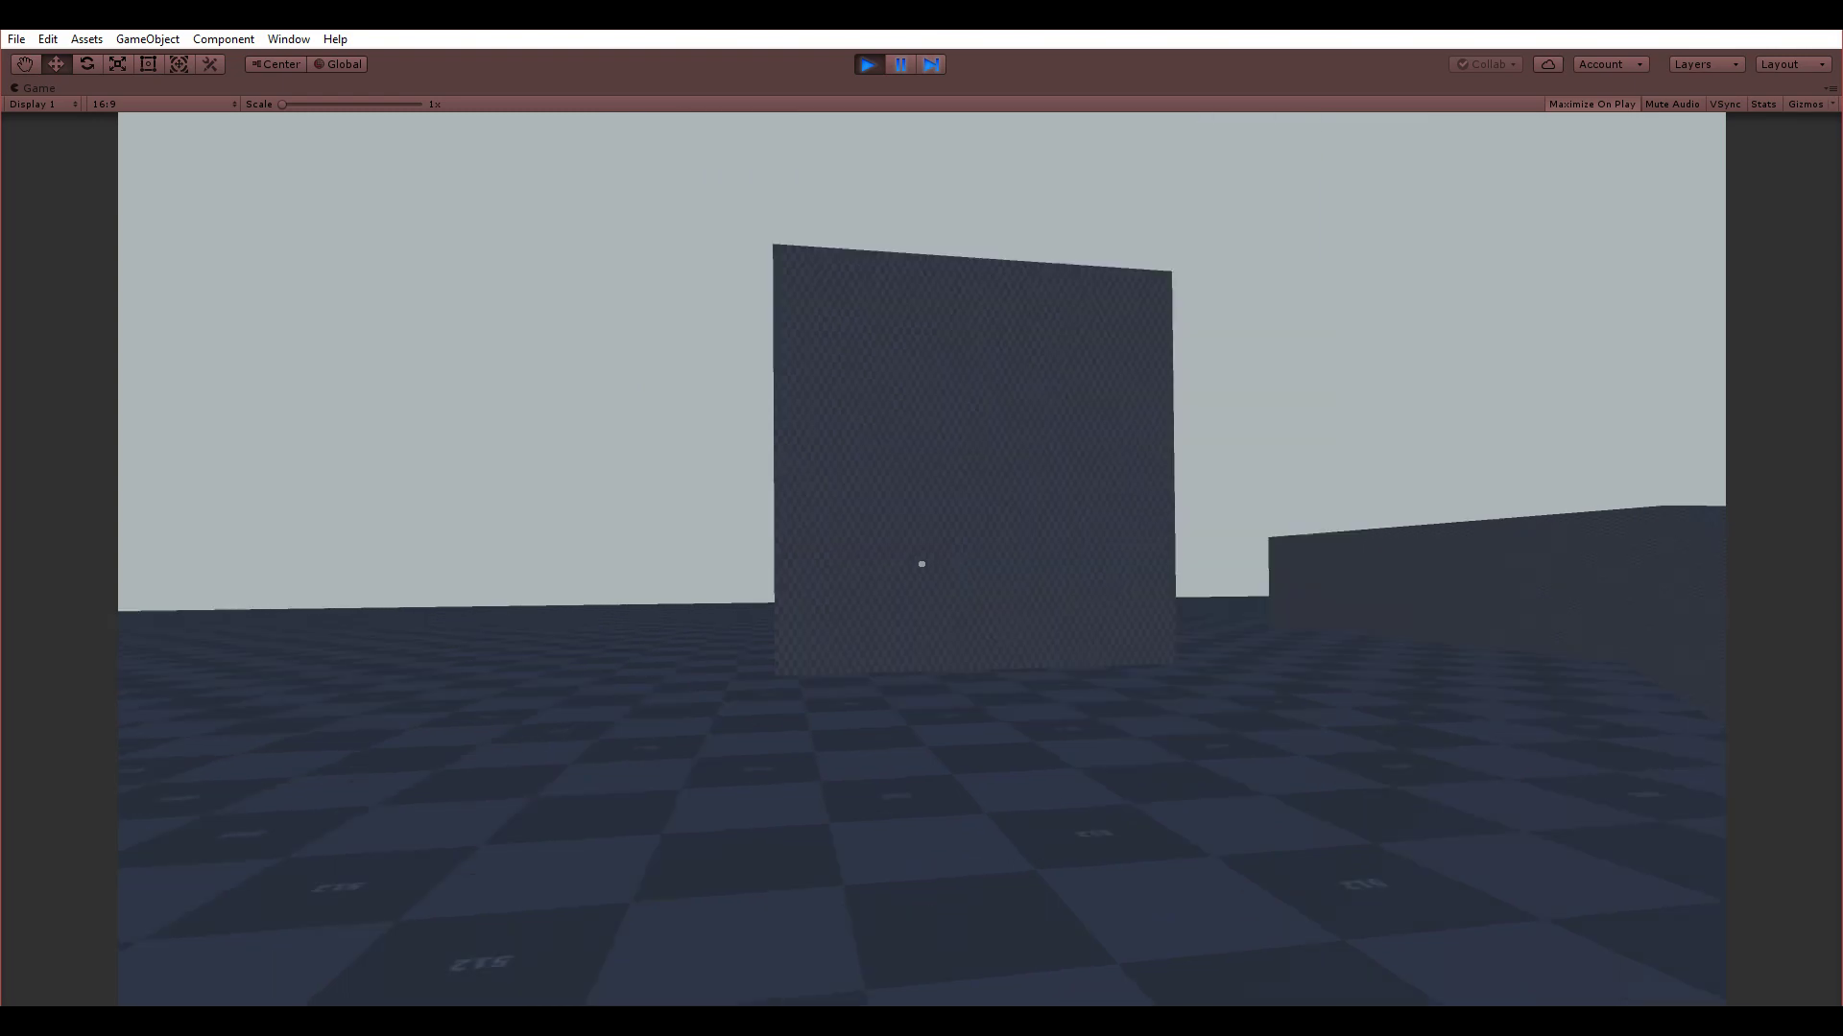
pyautogui.press('w')
pyautogui.rightClick(921, 564)
pyautogui.rightClick(921, 563)
pyautogui.press('w')
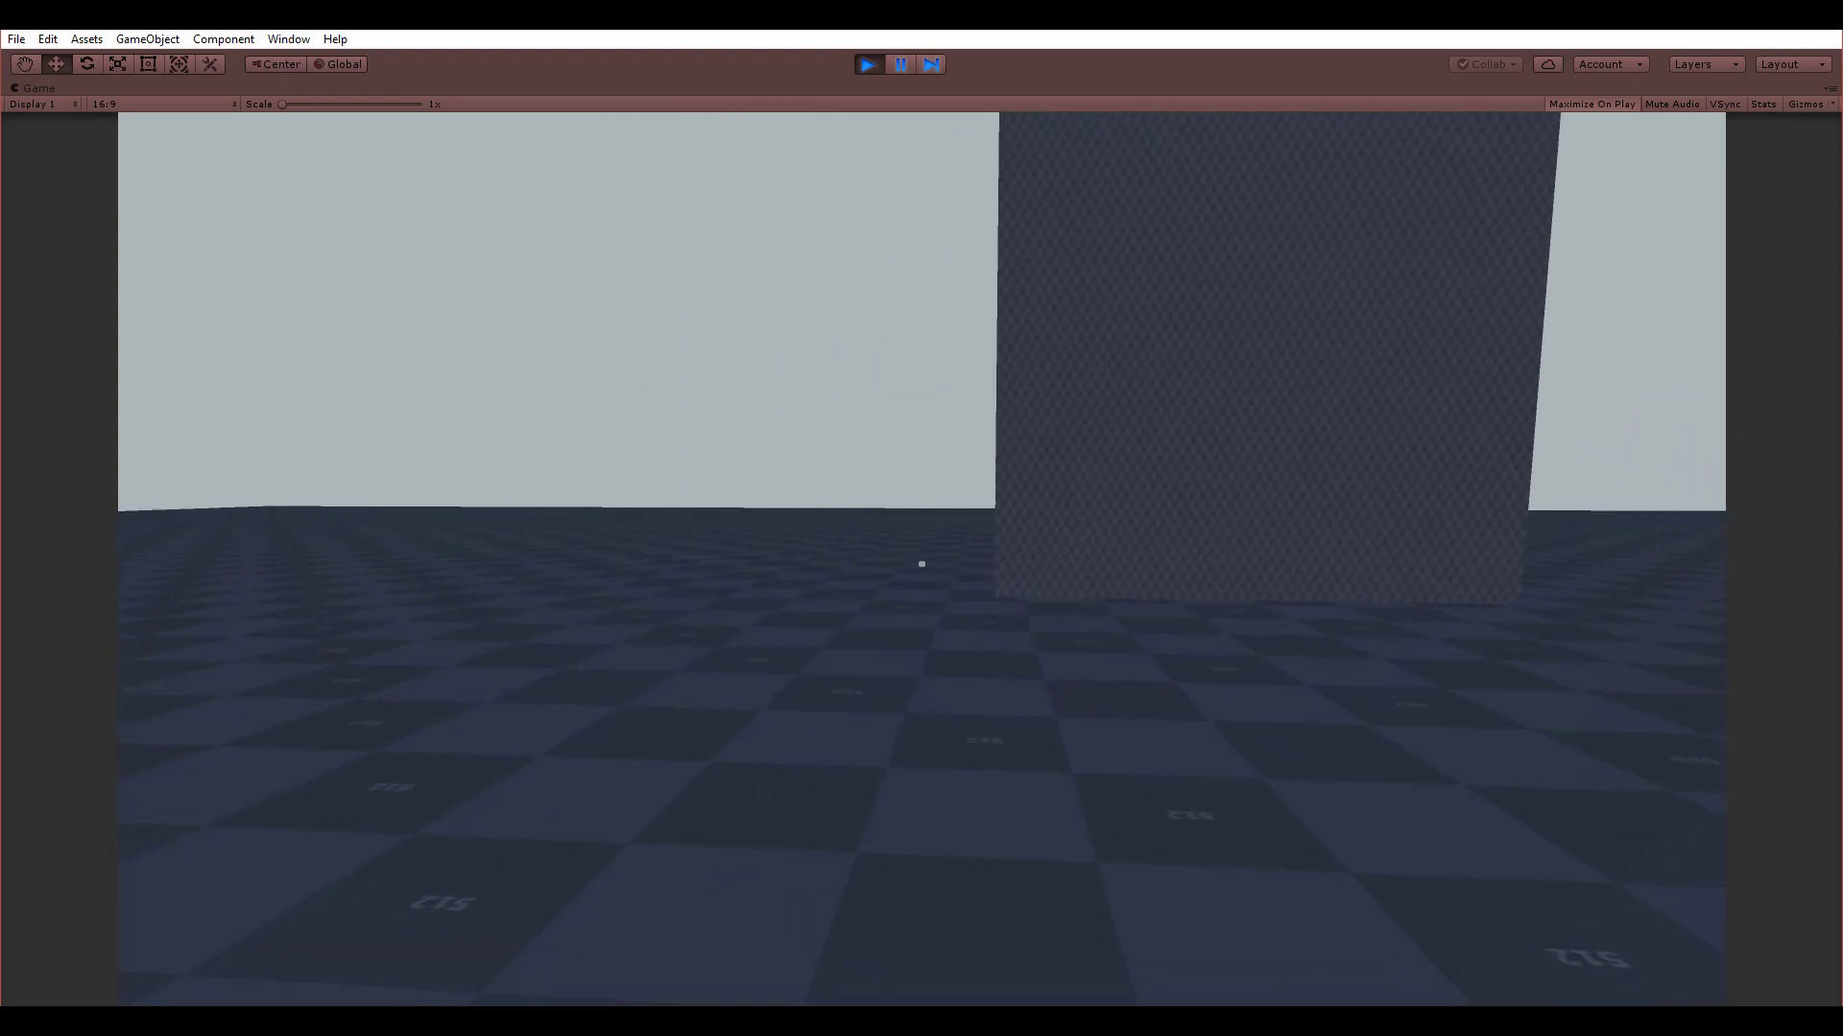
pyautogui.press('s')
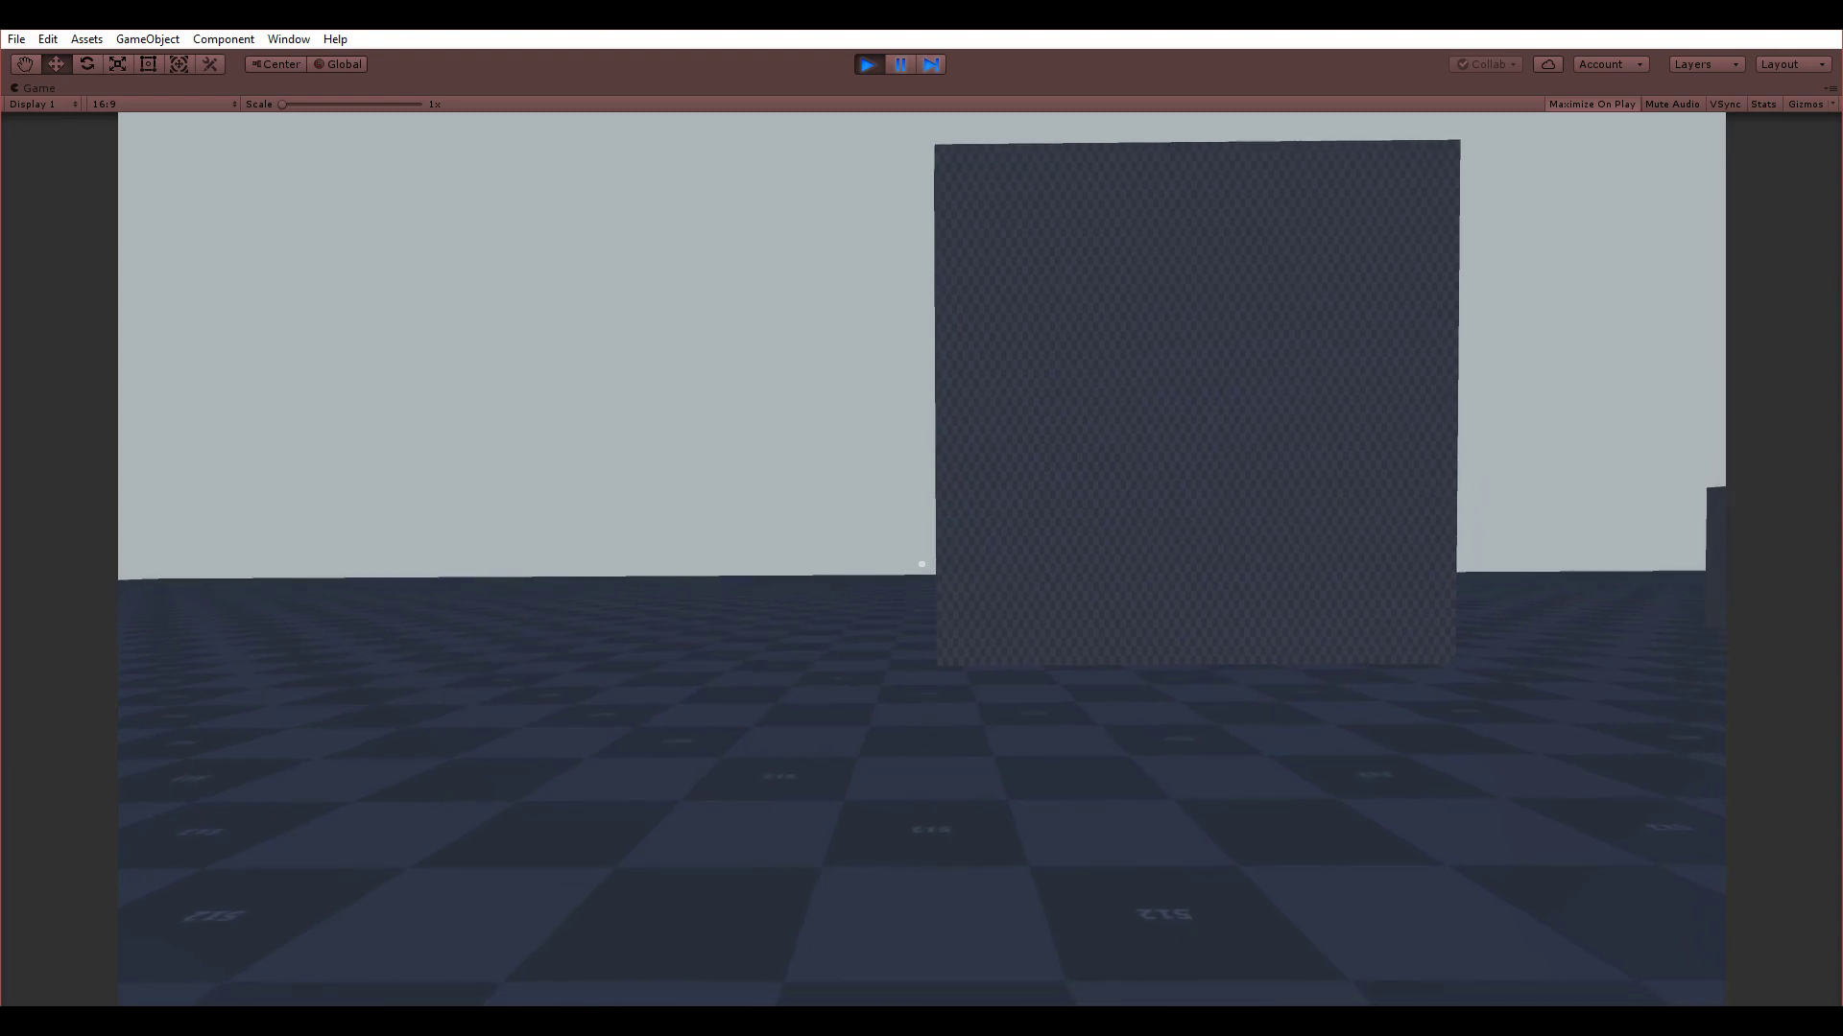
# - Test the player's crouching by toggling between crouched and standing several times
pyautogui.press('ctrl')
pyautogui.press('ctrl')
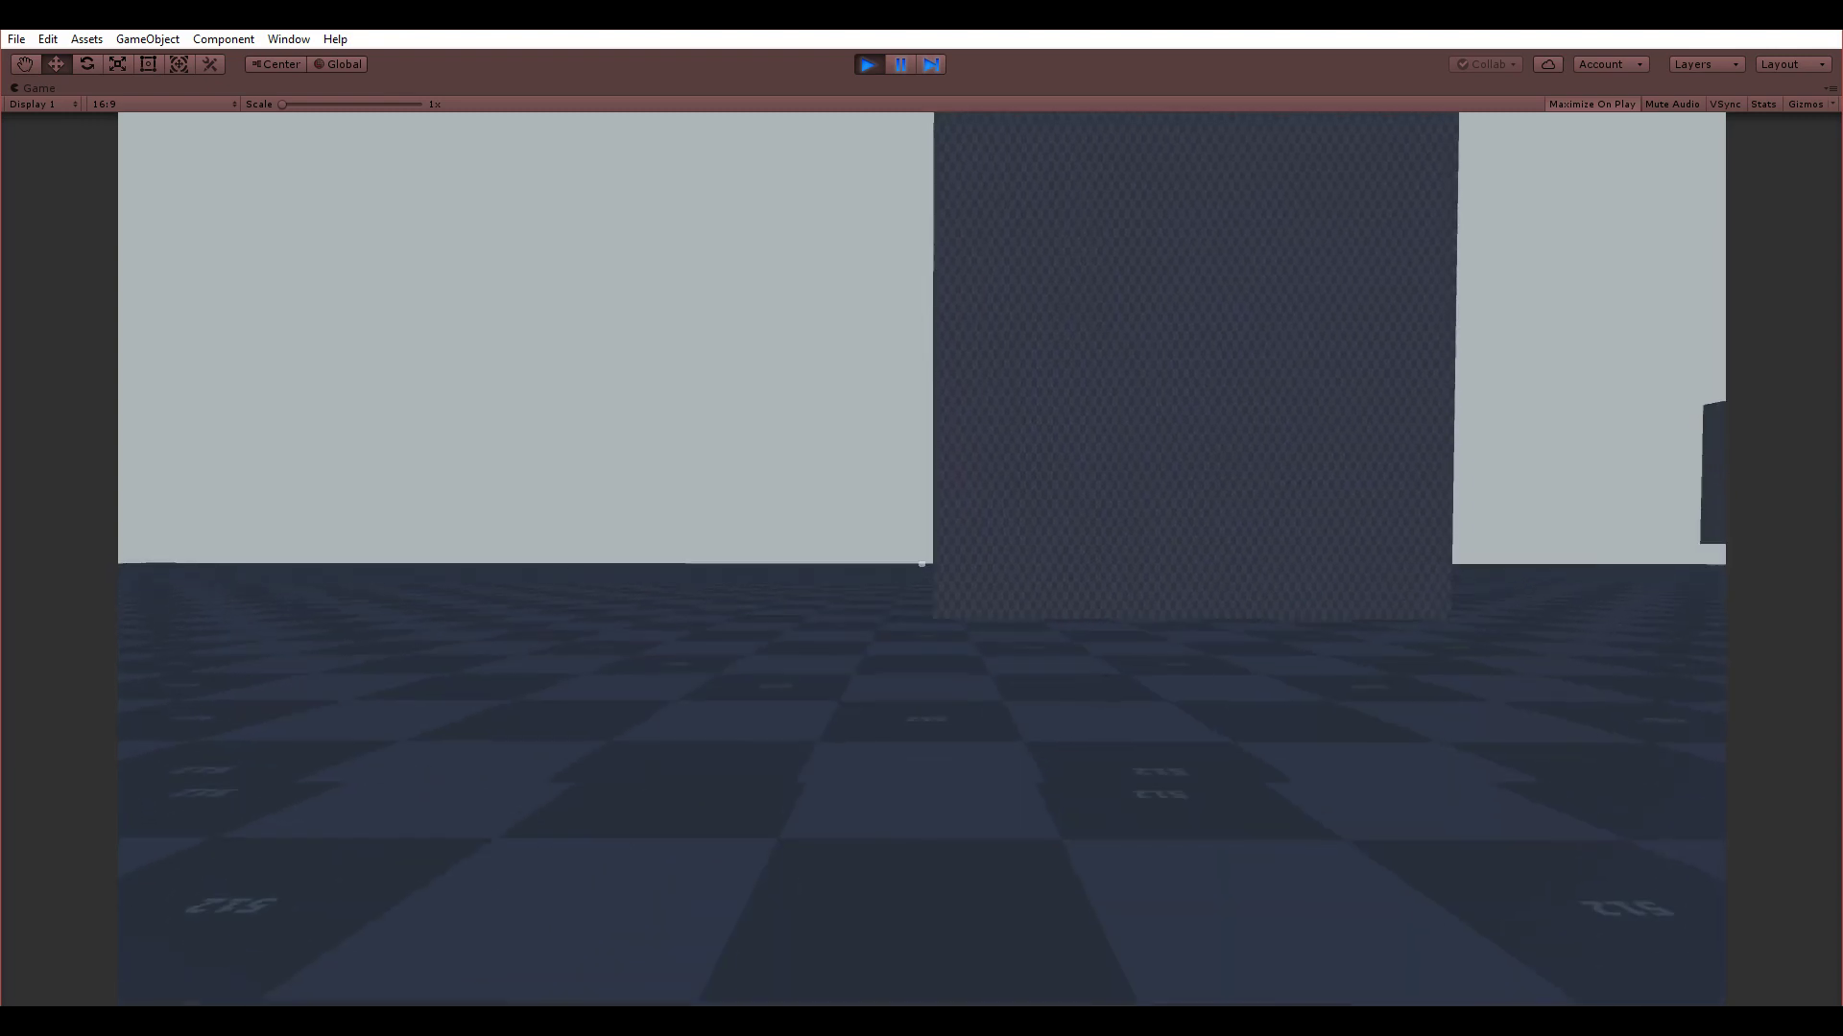
pyautogui.press('ctrl')
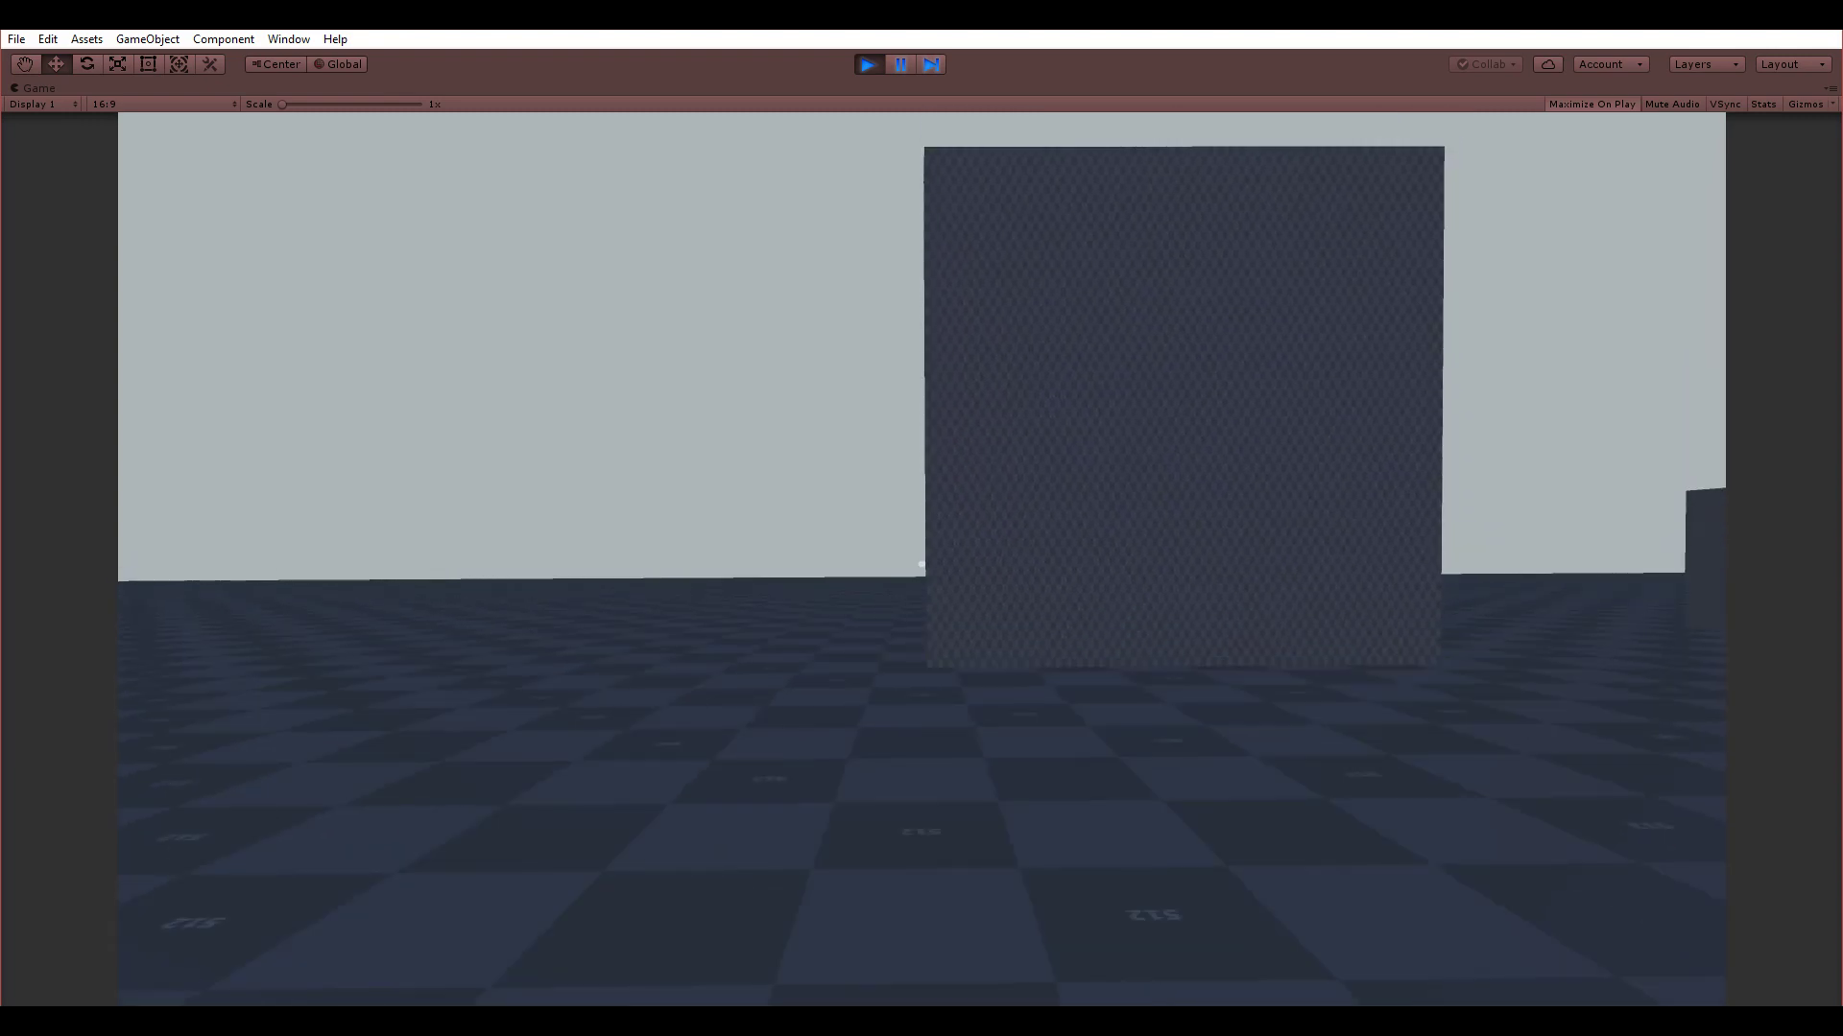
pyautogui.press('ctrl')
pyautogui.press('ctrl')
pyautogui.press('ctrl')
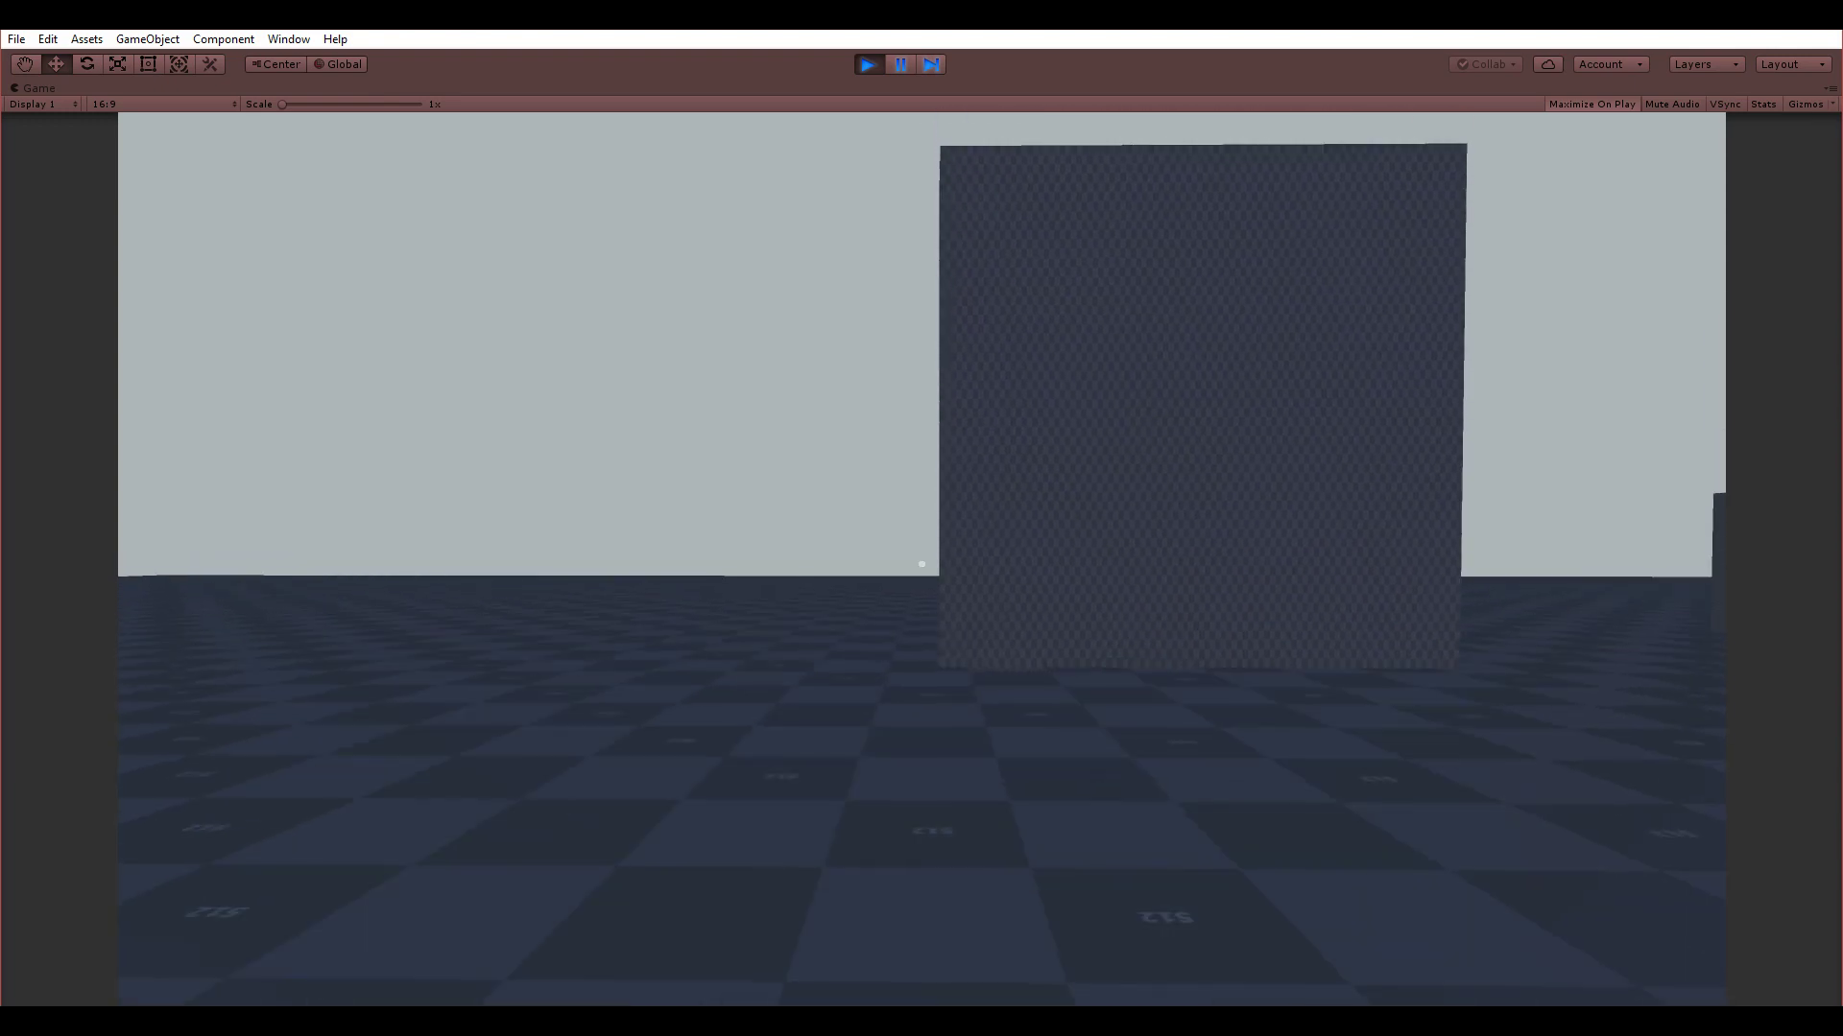
# - Move the player forward through the test environment, past the tall block and across the open floor
pyautogui.press('d')
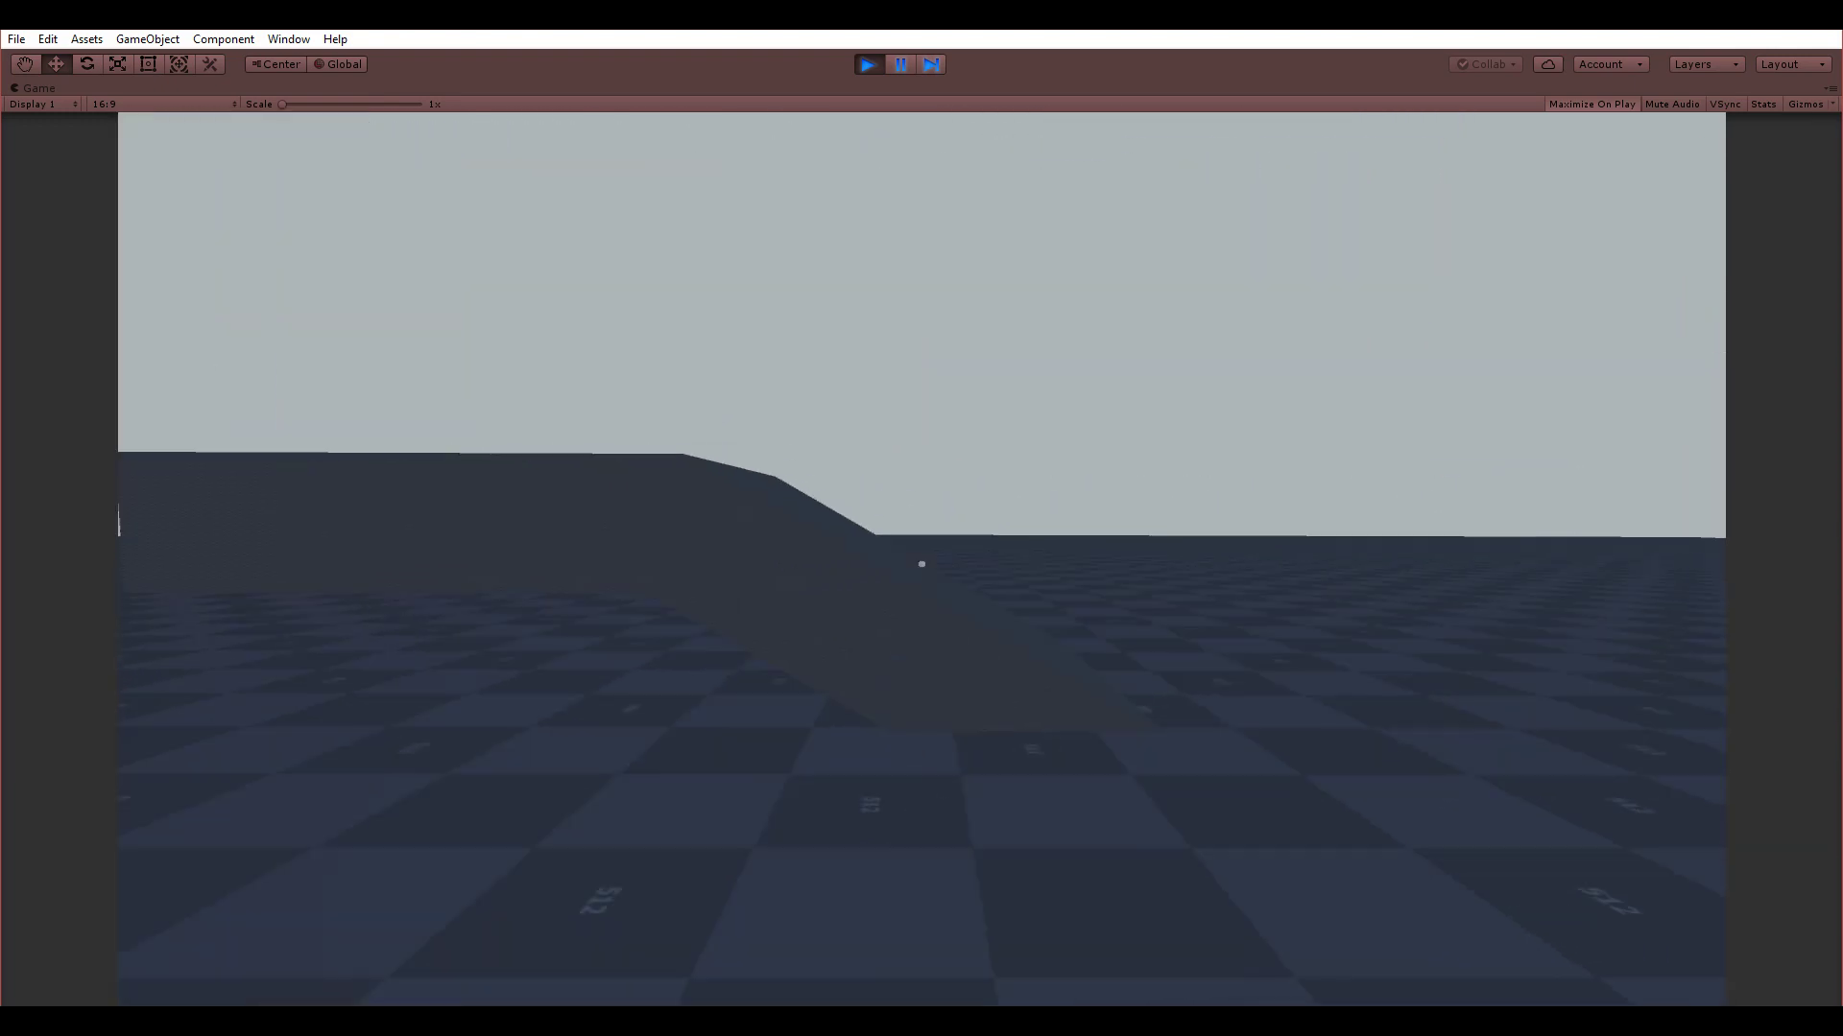
pyautogui.press('w')
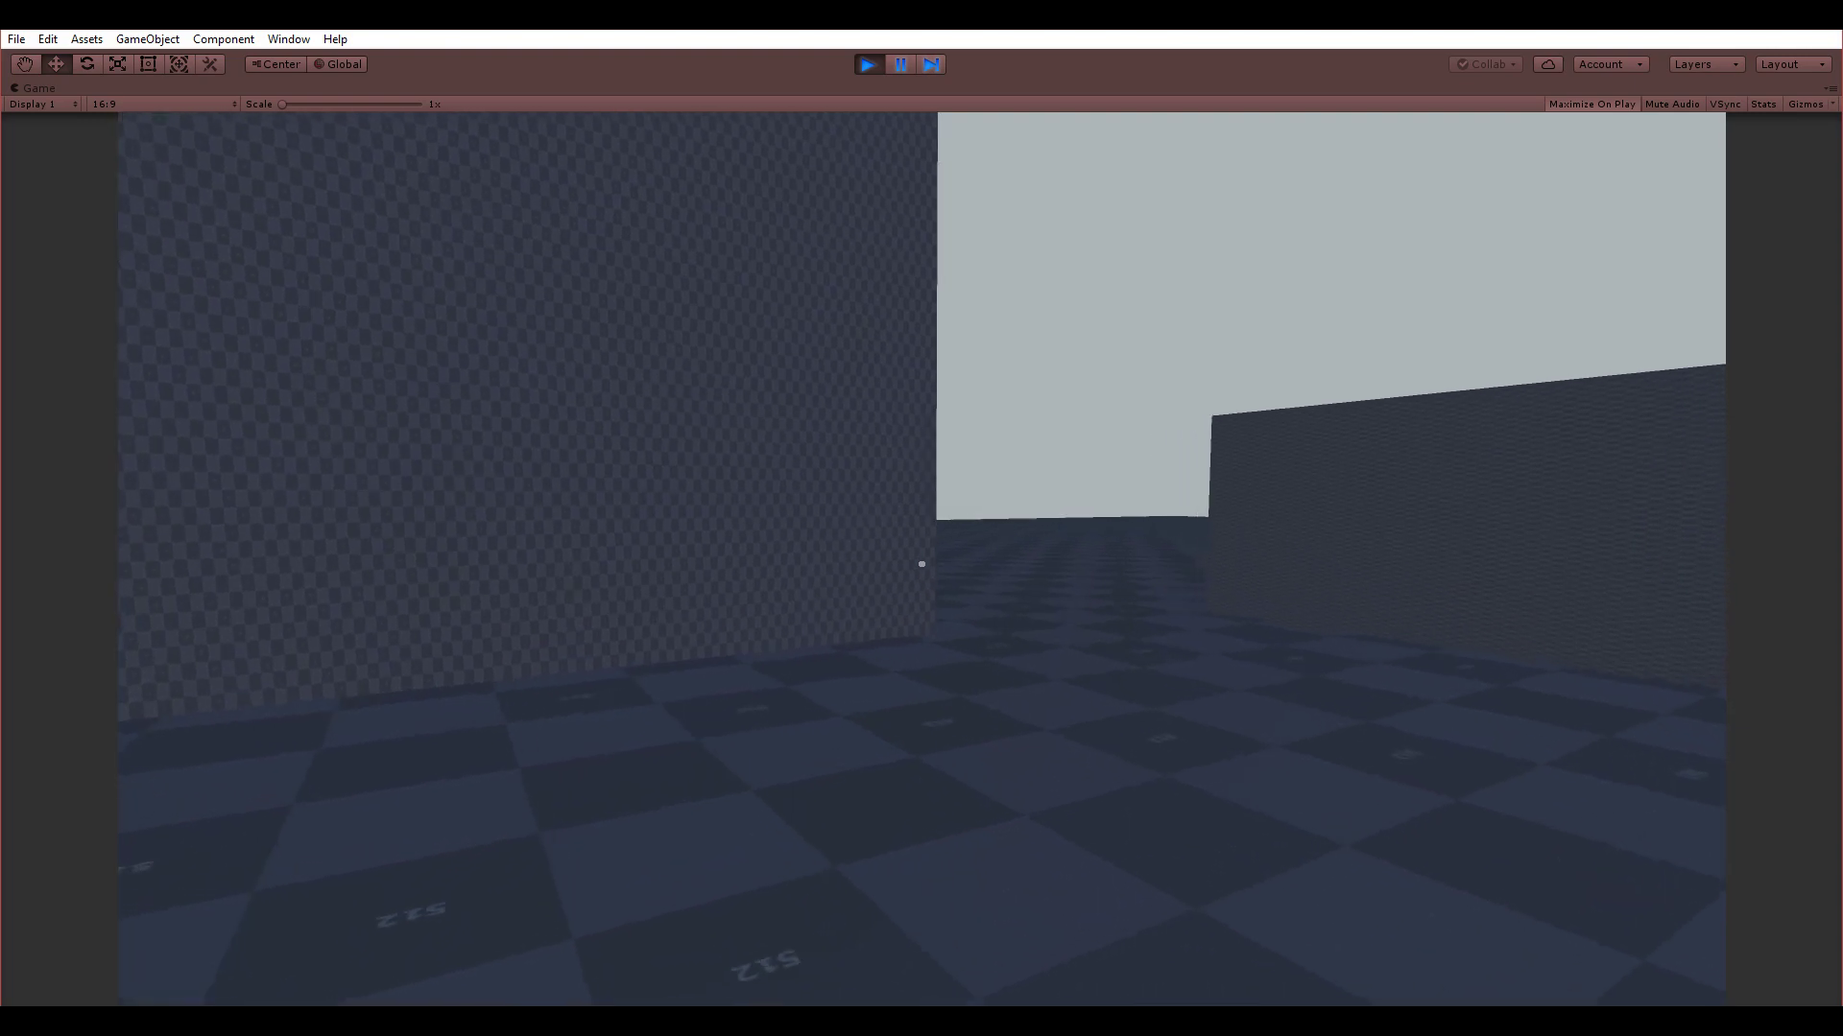
pyautogui.press('w')
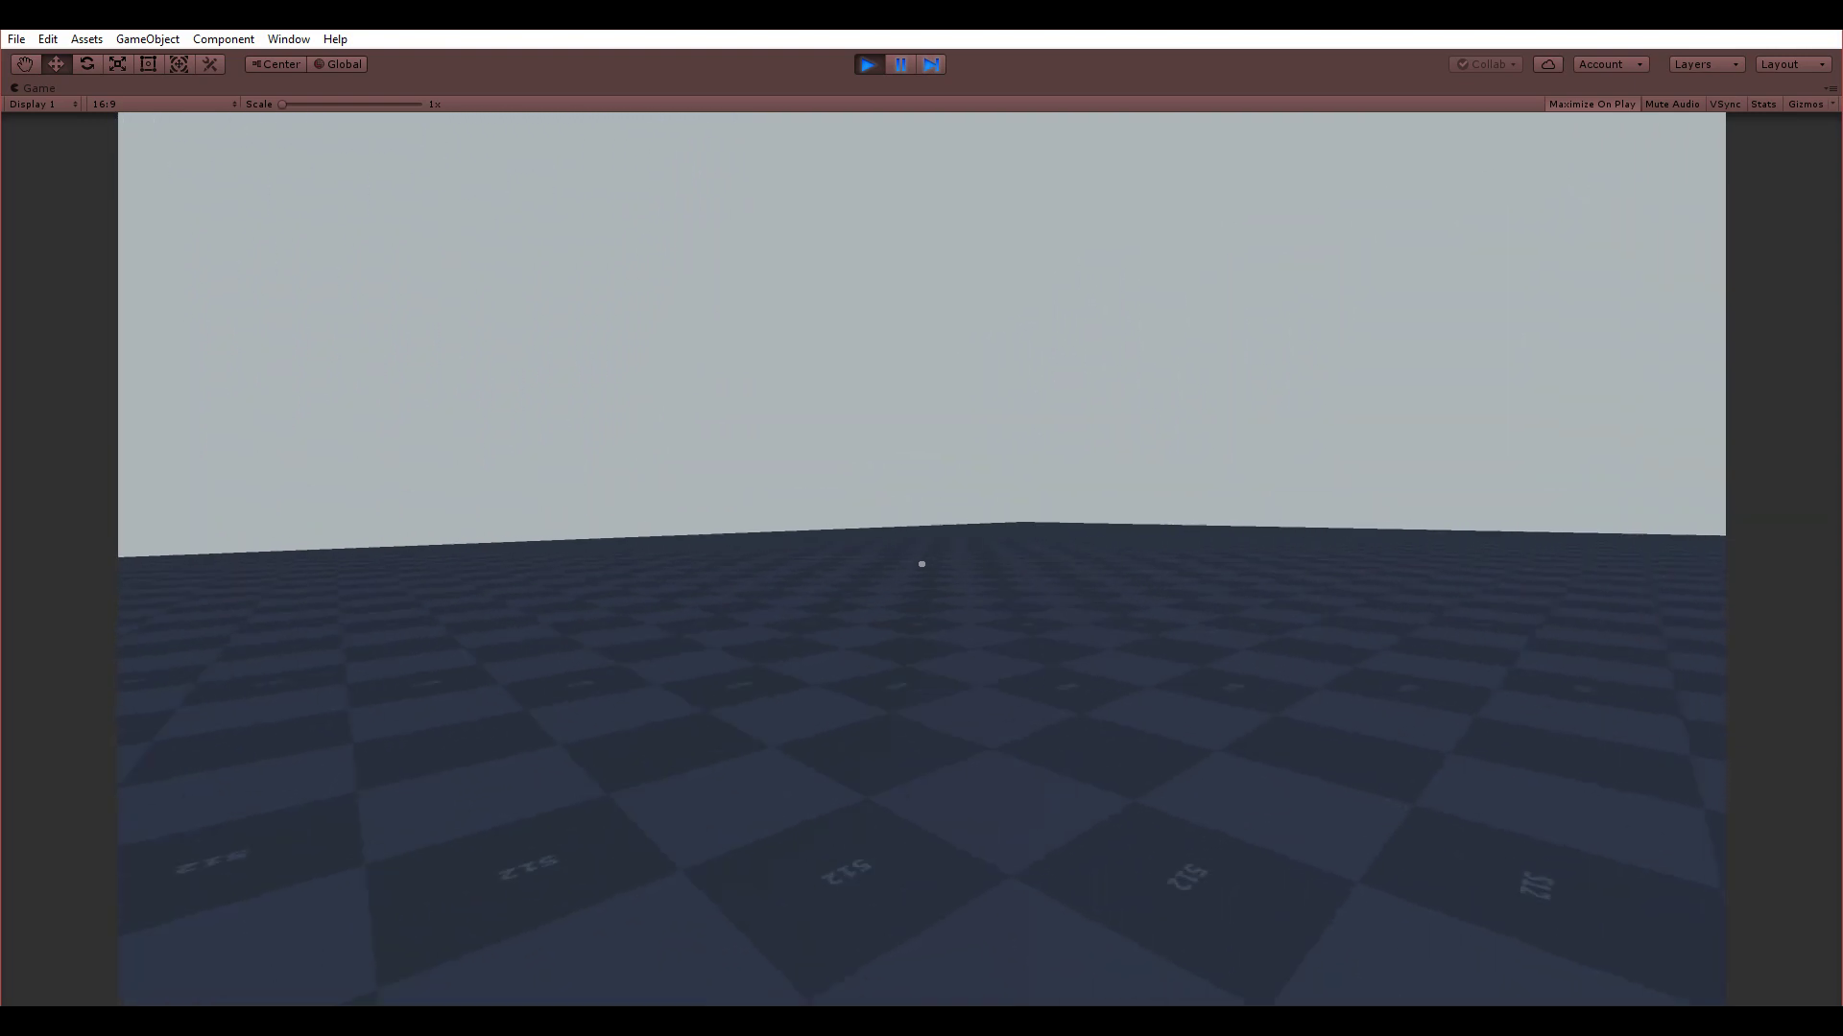
pyautogui.press('w')
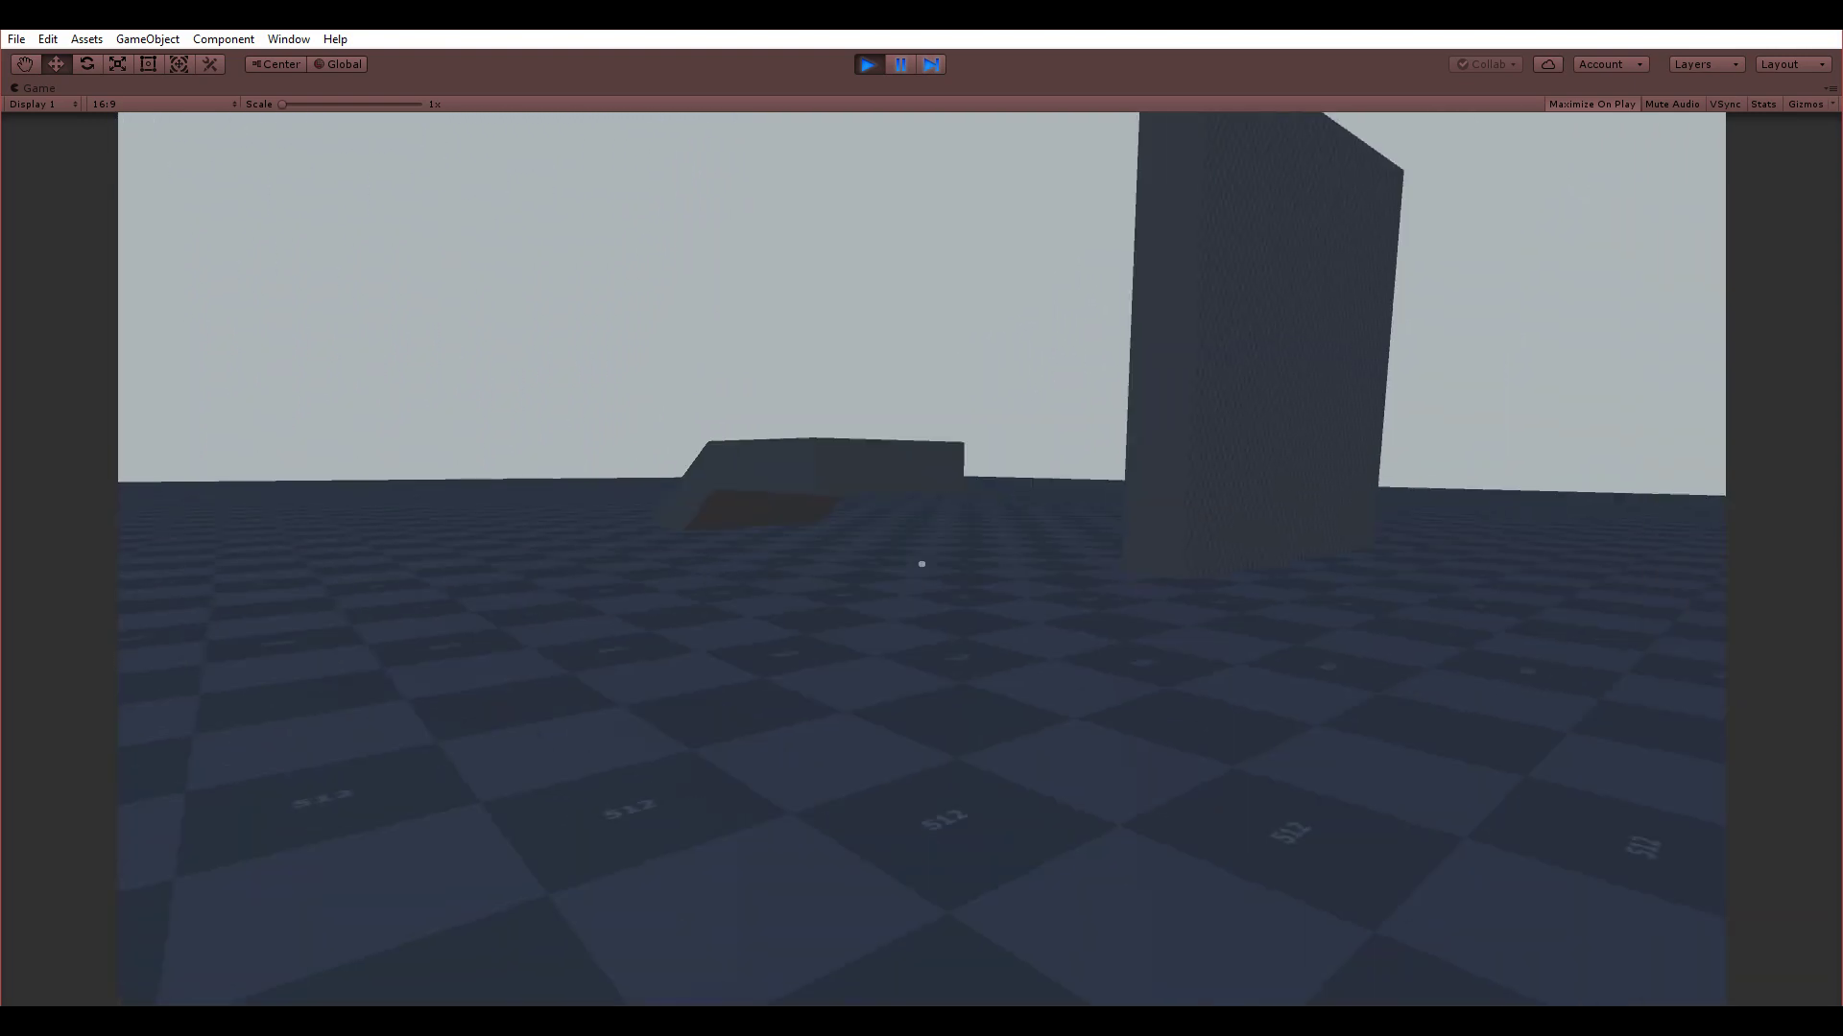
pyautogui.press('w')
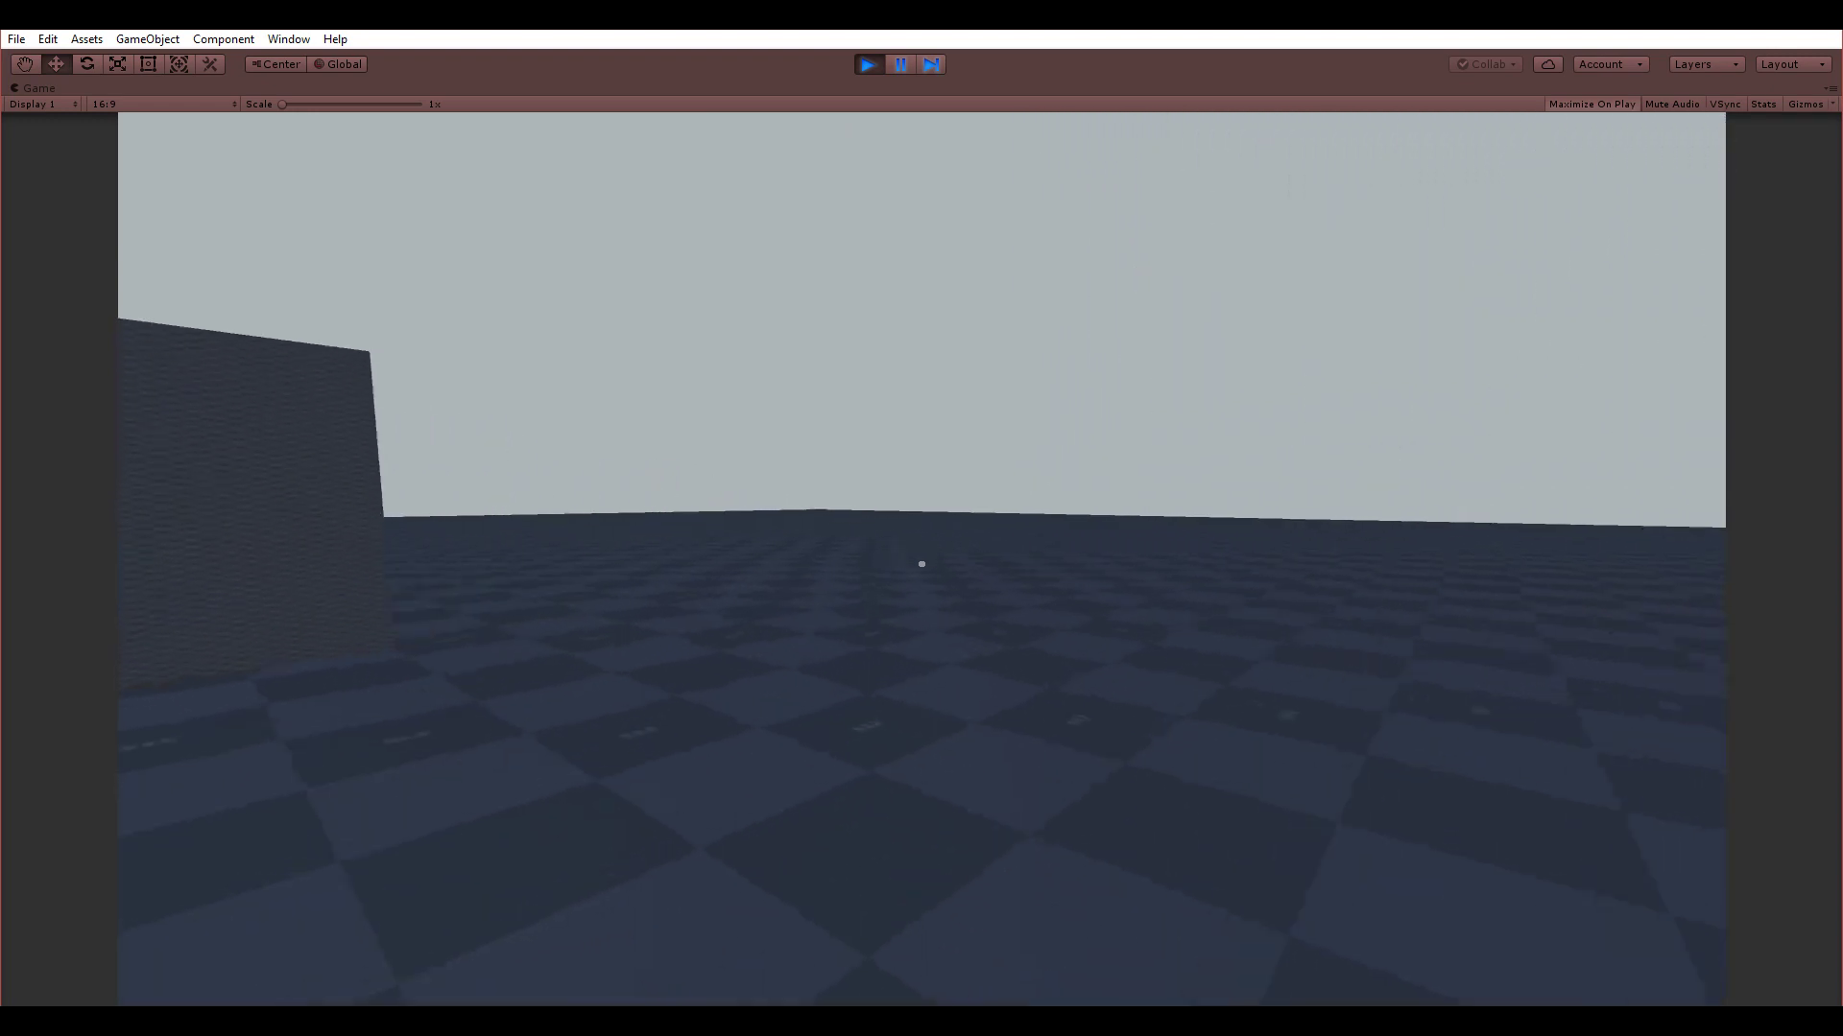
pyautogui.press('w')
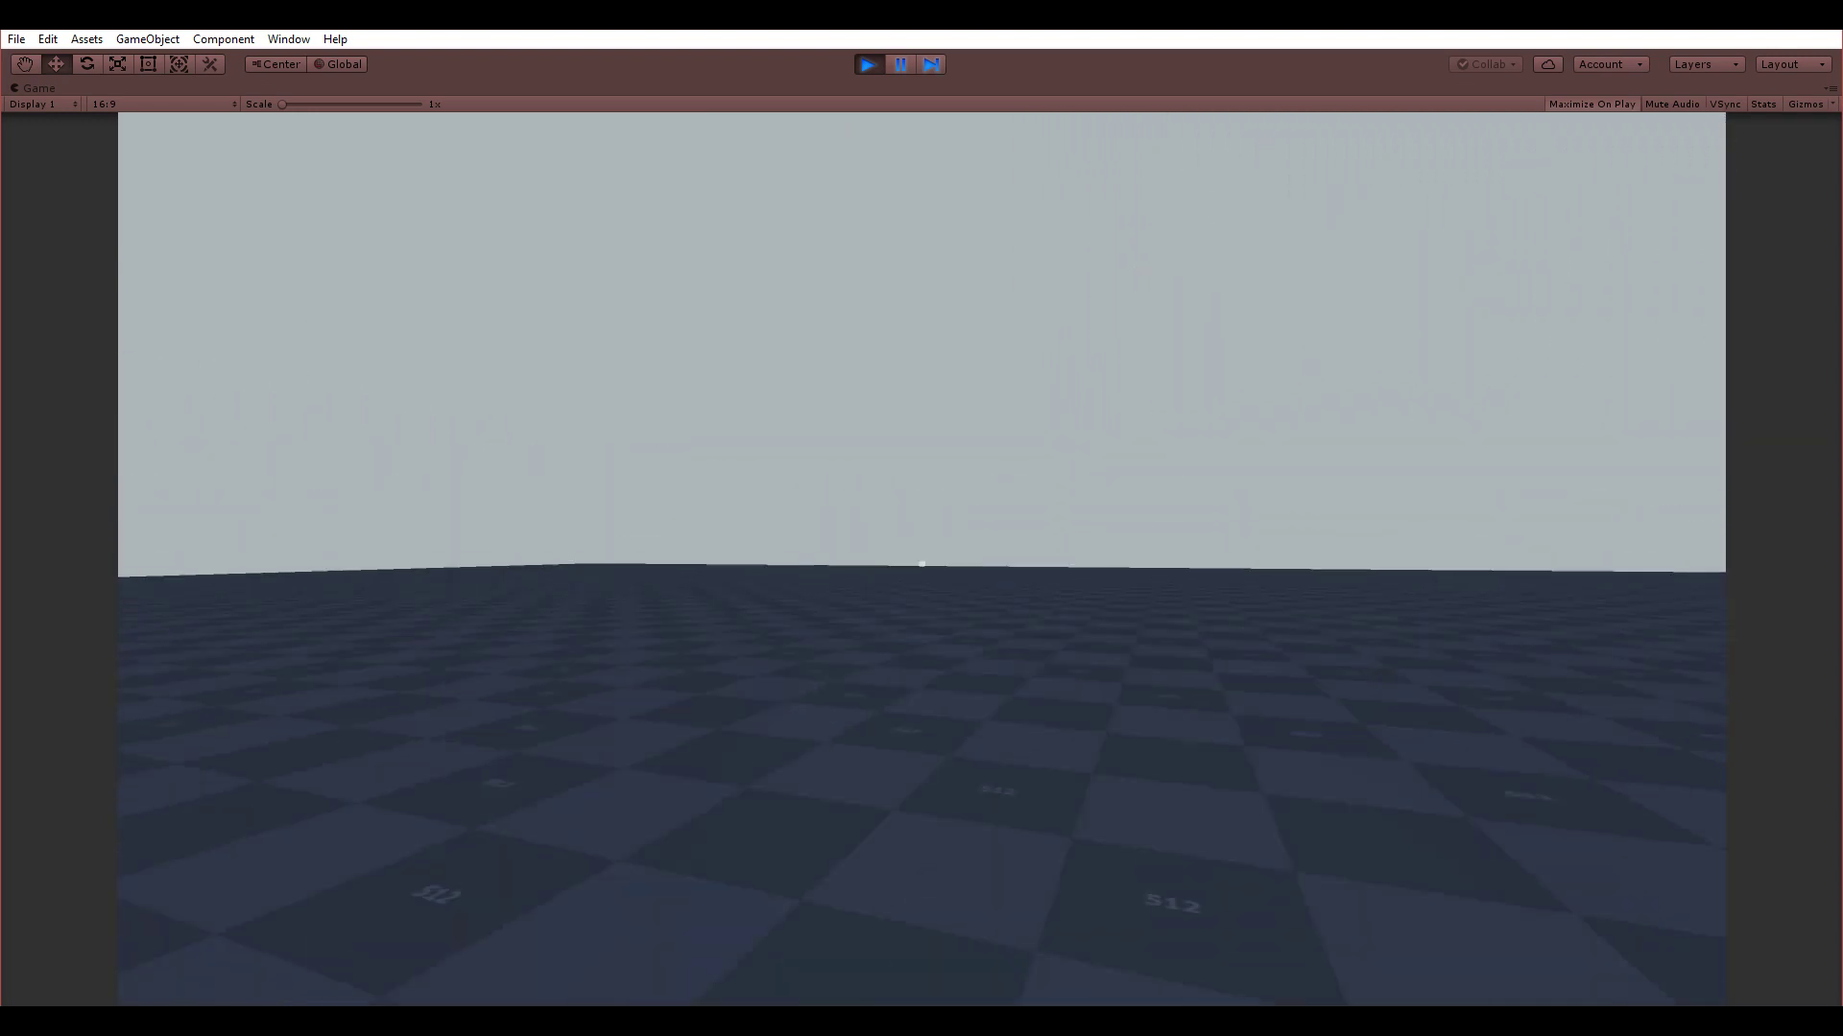
# - Test jumping and crouching while moving the player past the ramp toward the tall block
pyautogui.press('d')
pyautogui.press('w')
pyautogui.press('space')
pyautogui.press('space')
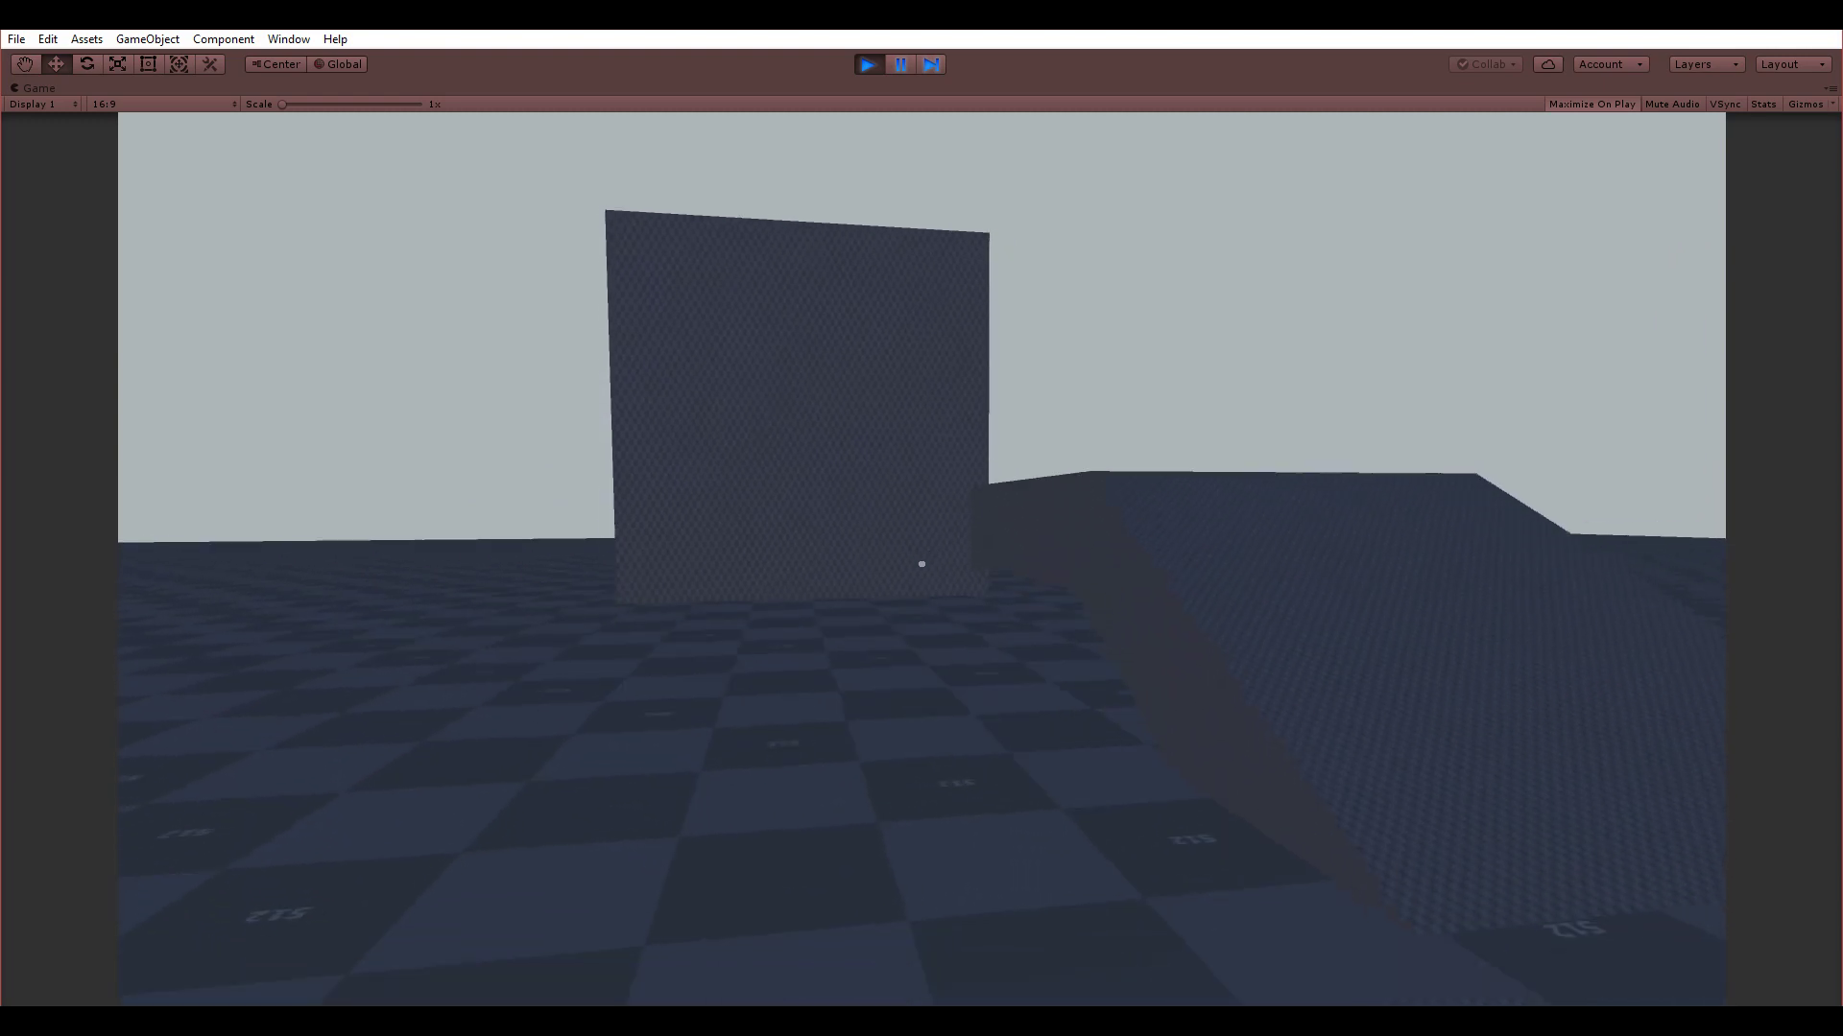
pyautogui.press('d')
pyautogui.press('ctrl')
pyautogui.press('w')
pyautogui.press('d')
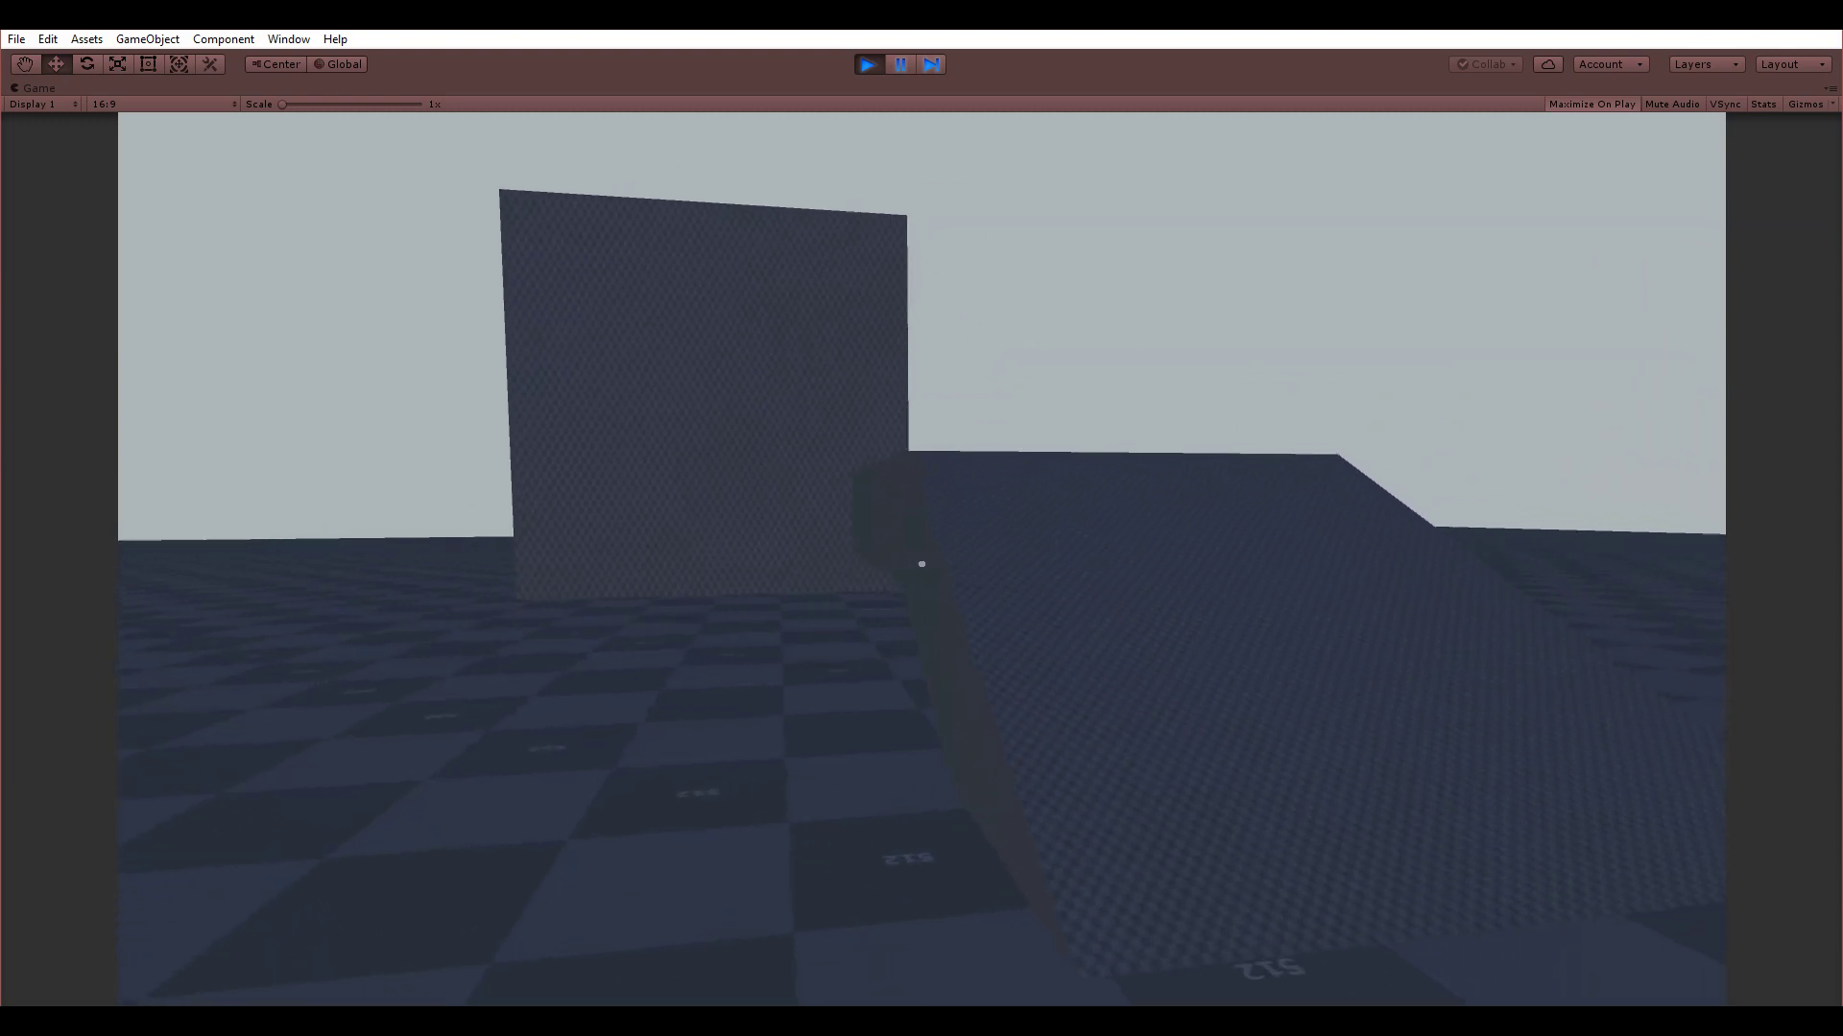
pyautogui.press('w')
pyautogui.press('d')
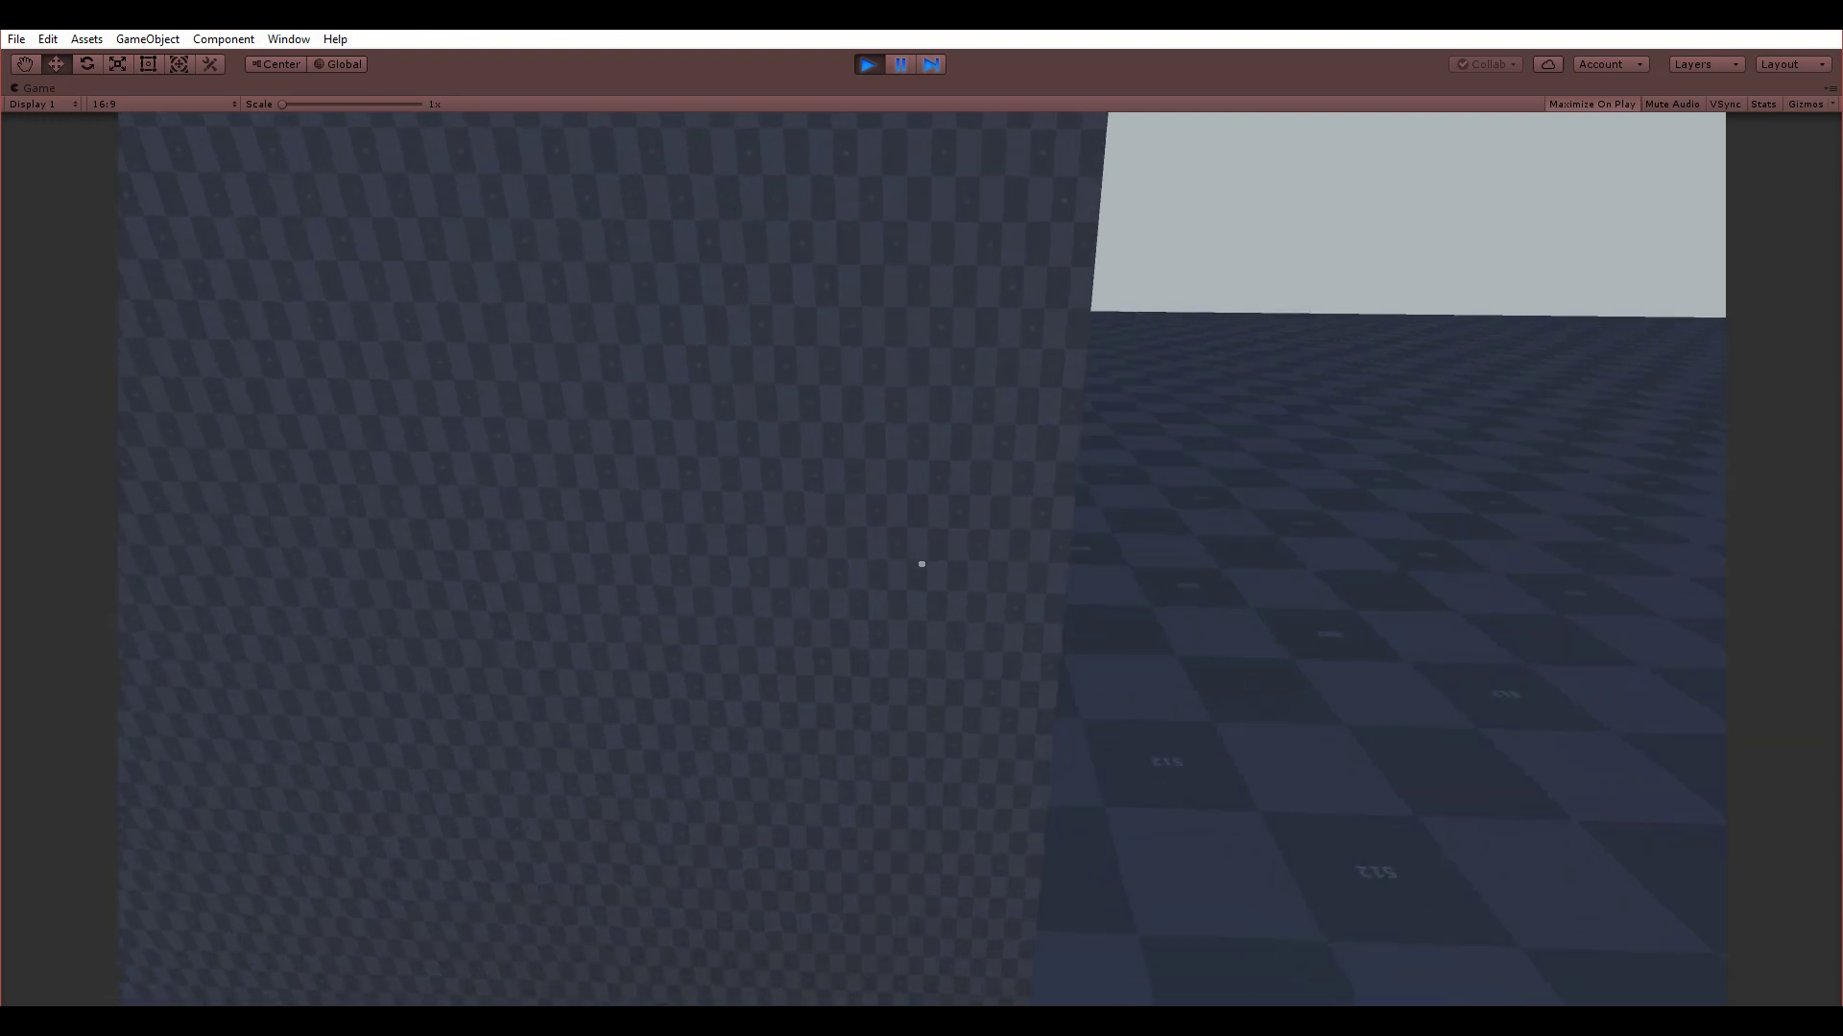
# - Back the player away from the tall block while testing the camera zoom
pyautogui.press('a')
pyautogui.press('s')
pyautogui.rightClick(921, 564)
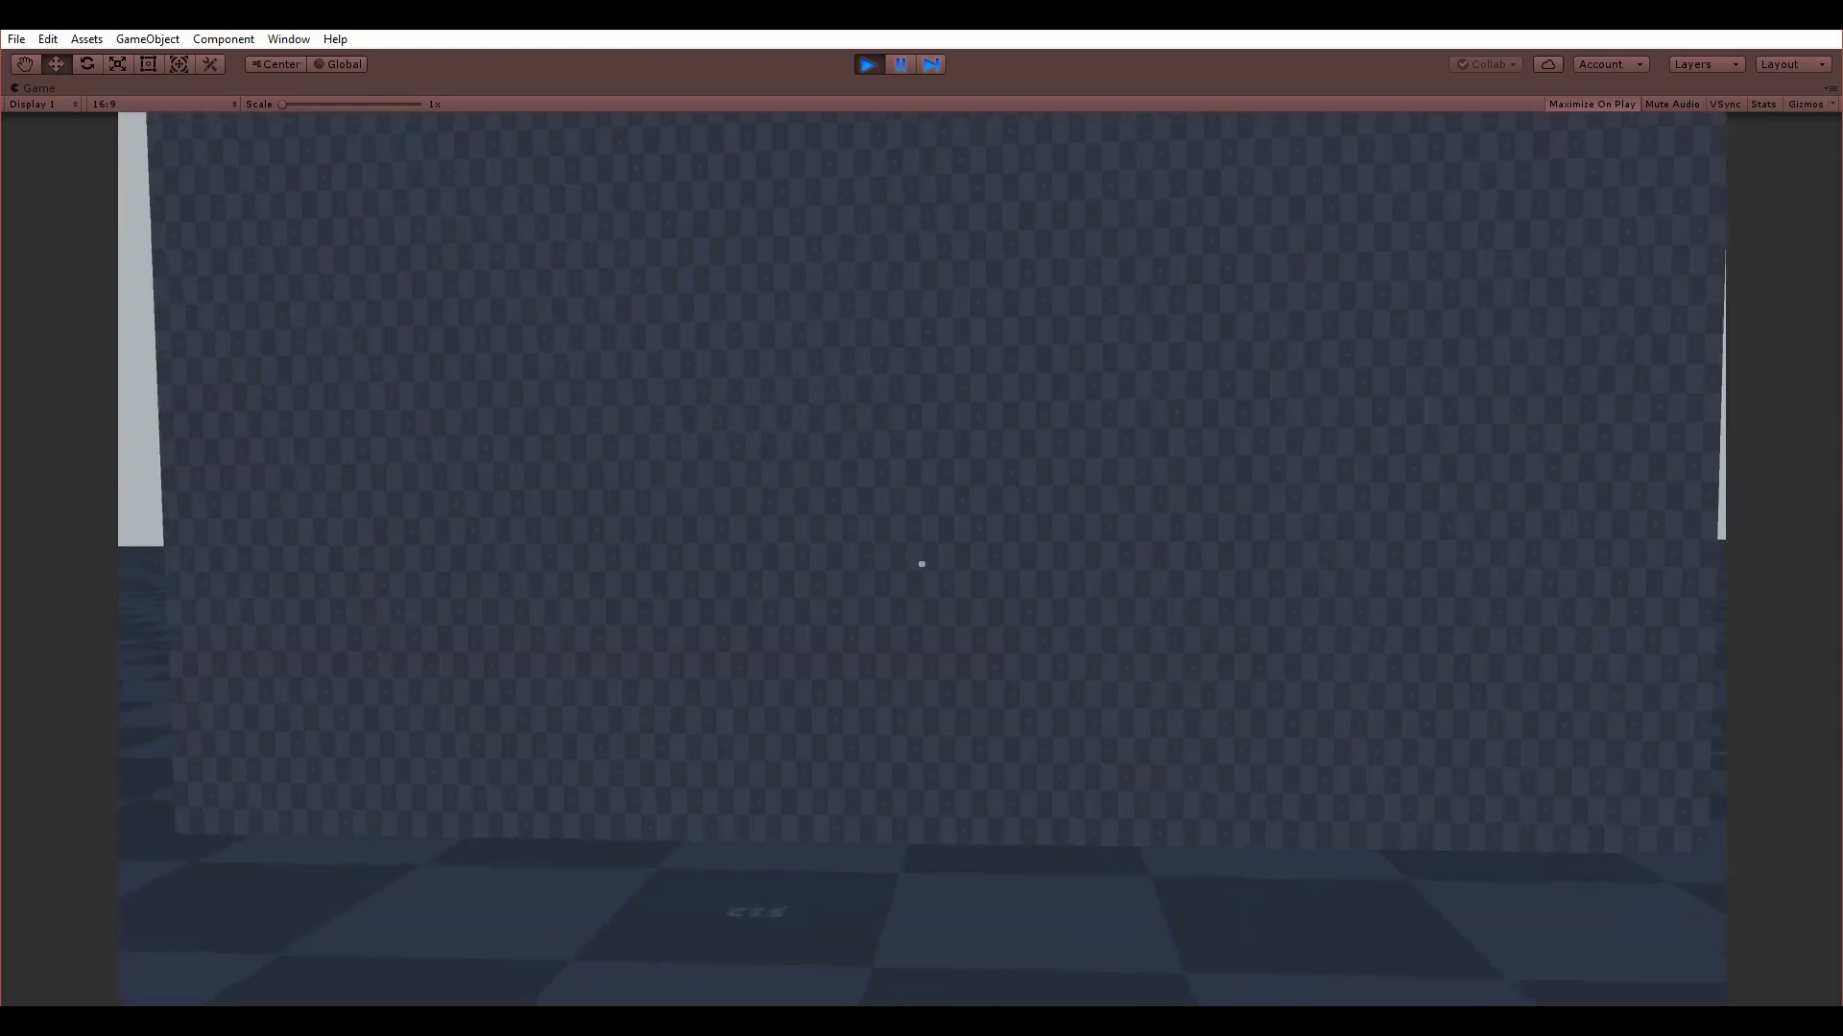
pyautogui.press('s')
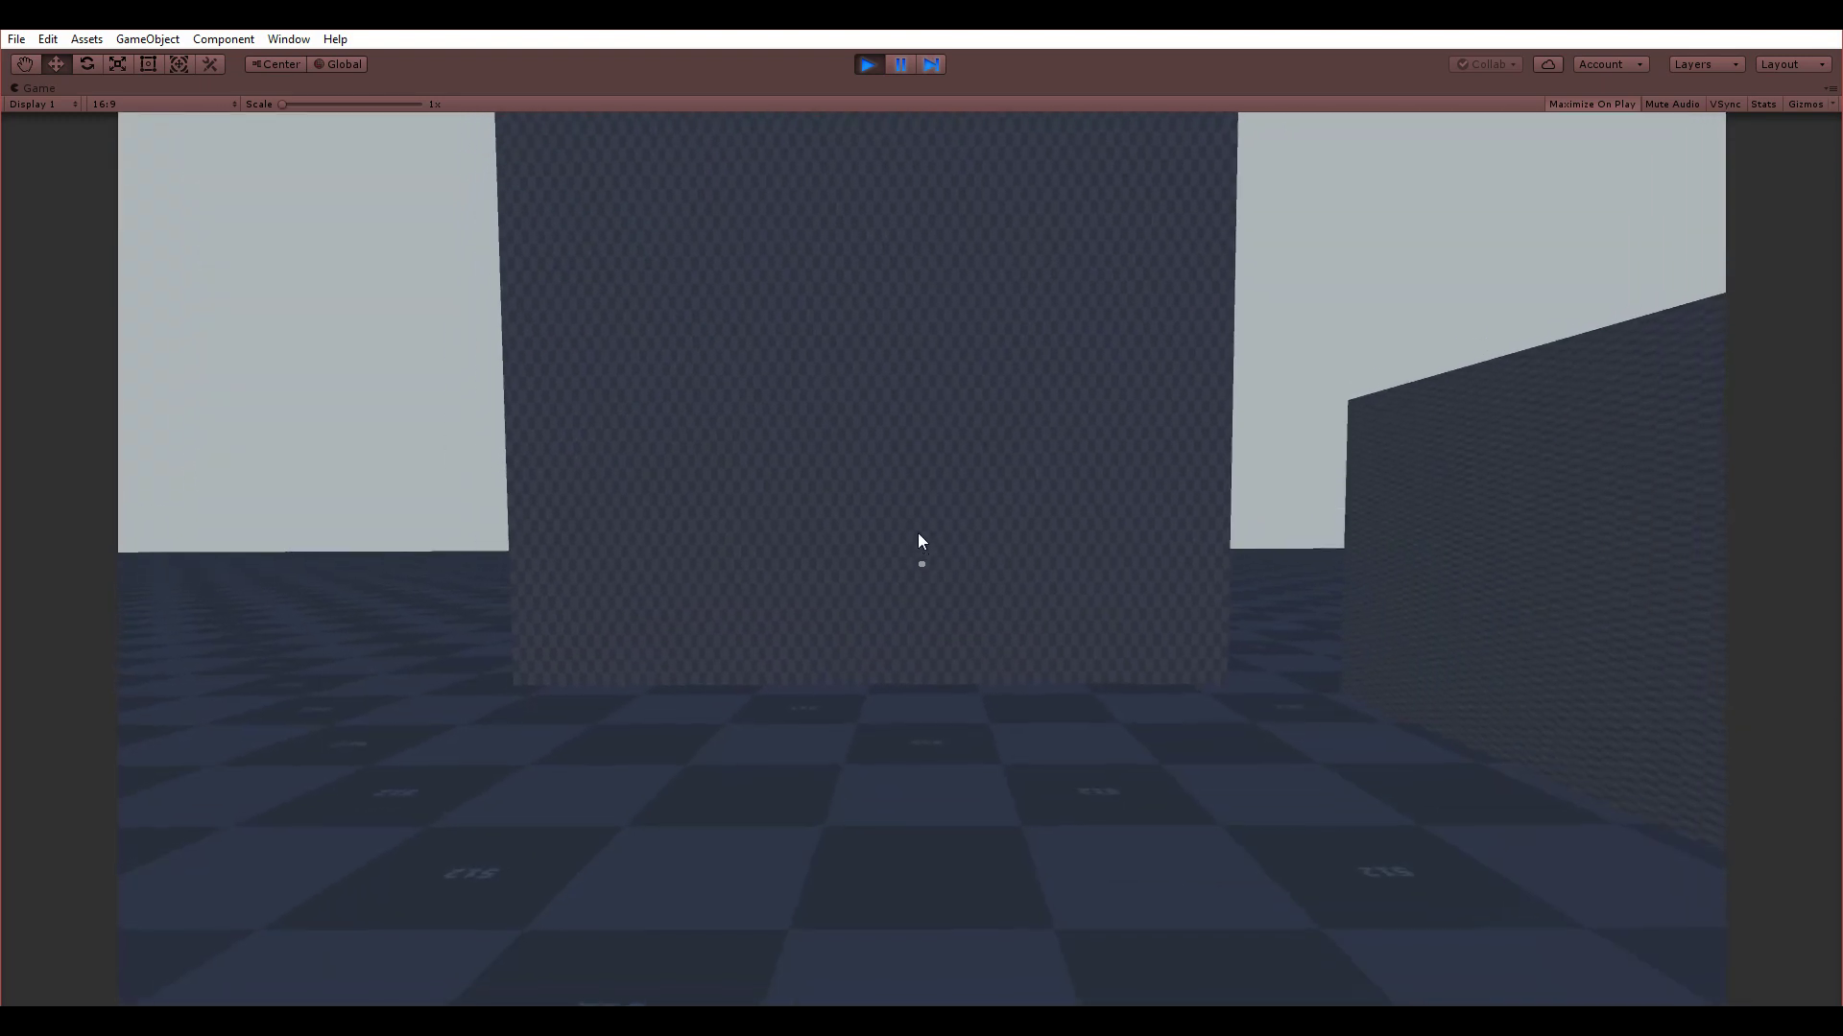
# - Stop the play test and enable Do Smoothing on both First_Person_Controller_Rig and its Camera_Holder
pyautogui.click(868, 63)
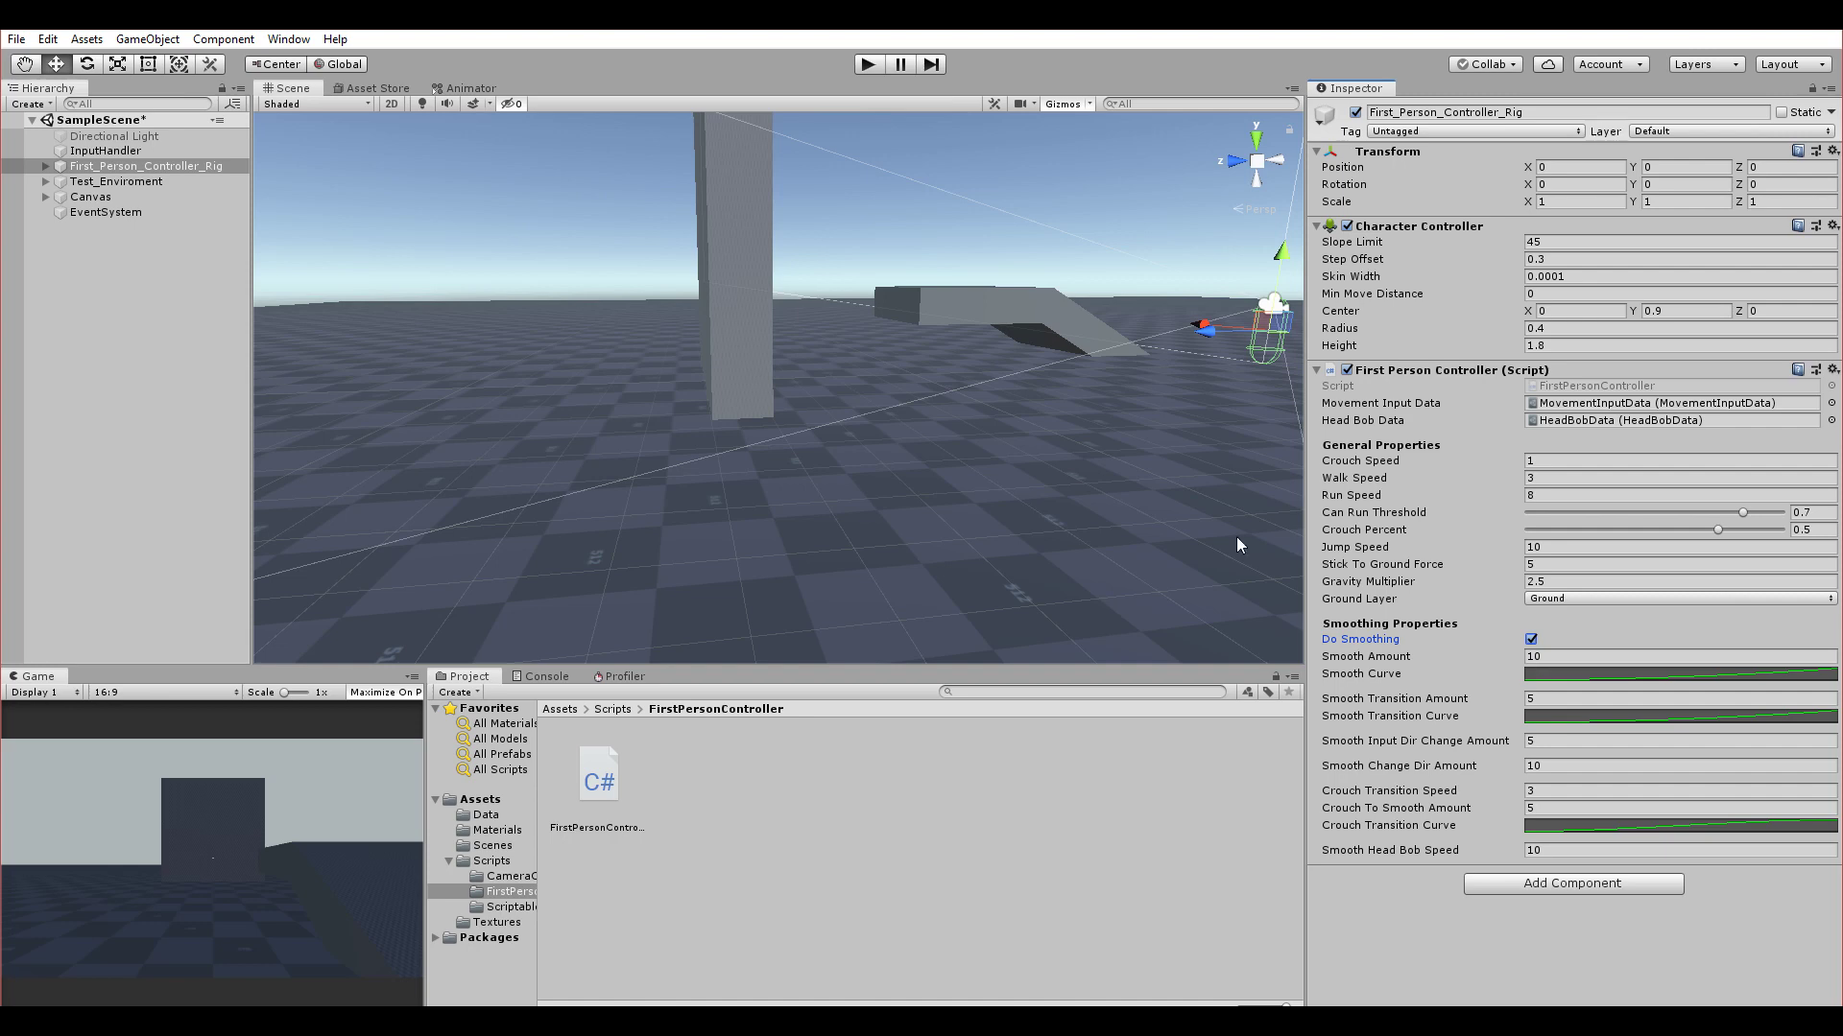
pyautogui.click(40, 166)
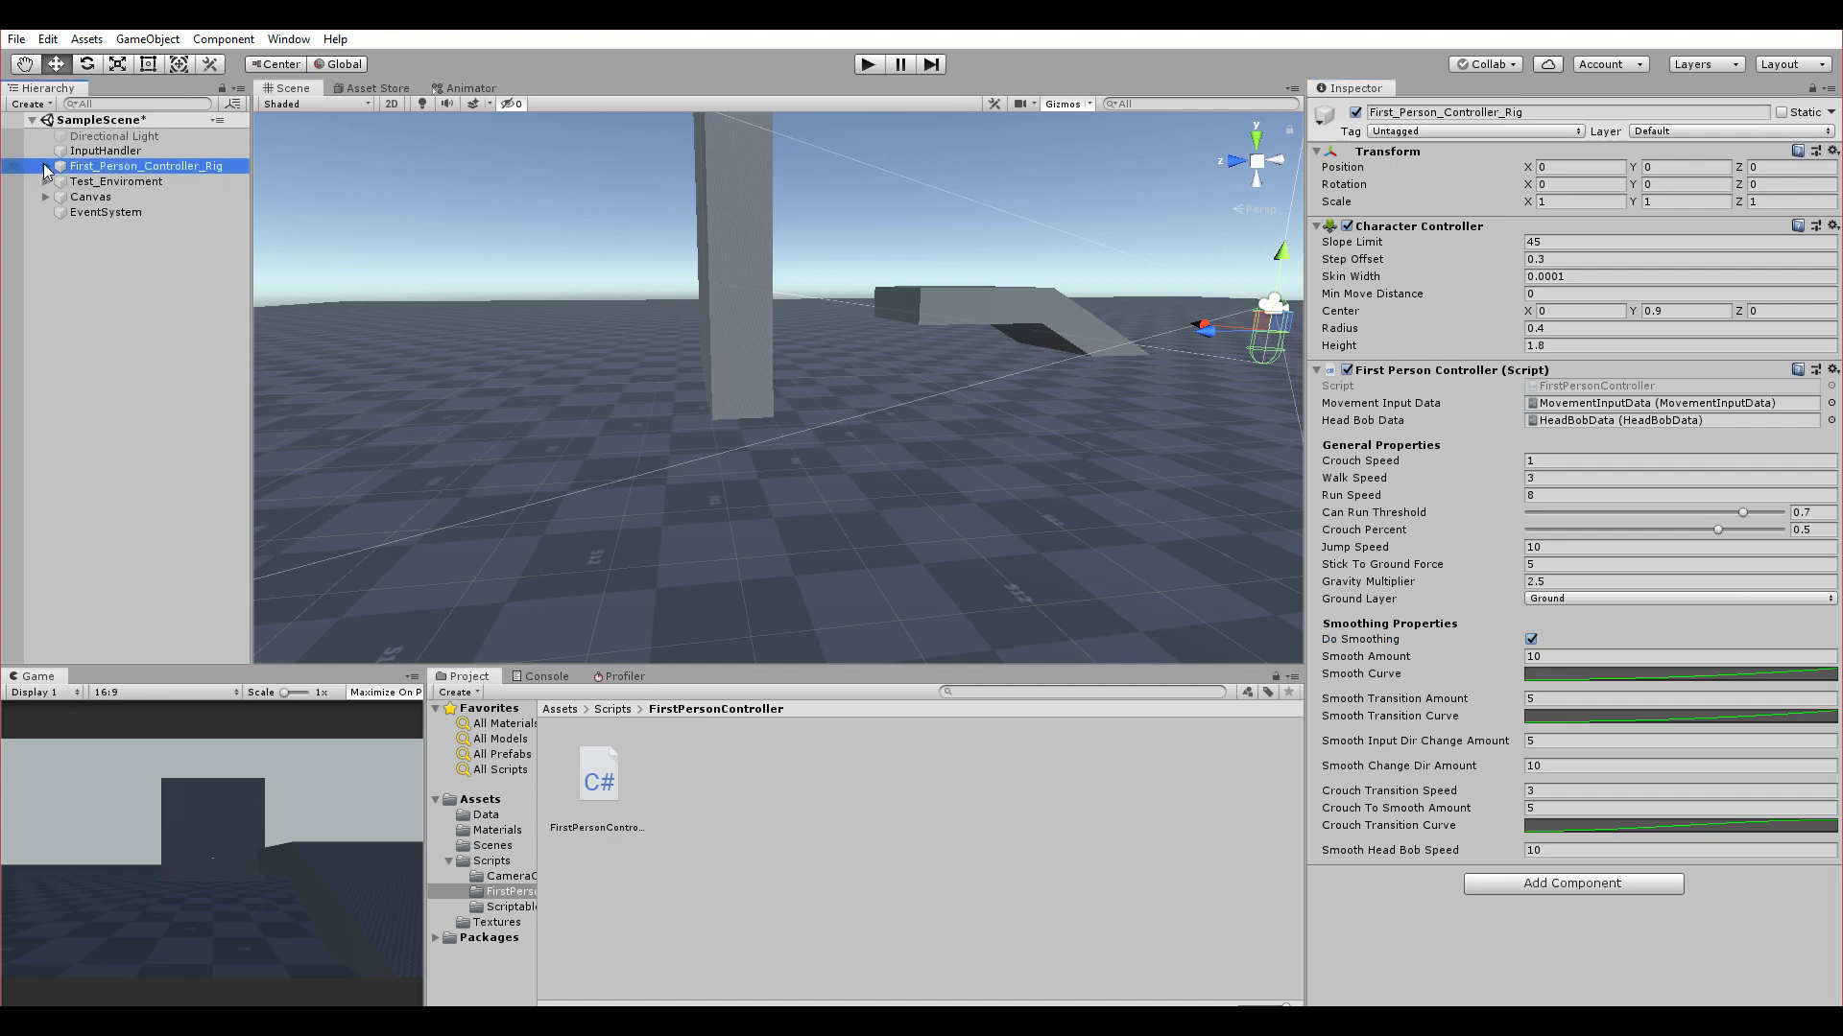
pyautogui.click(95, 185)
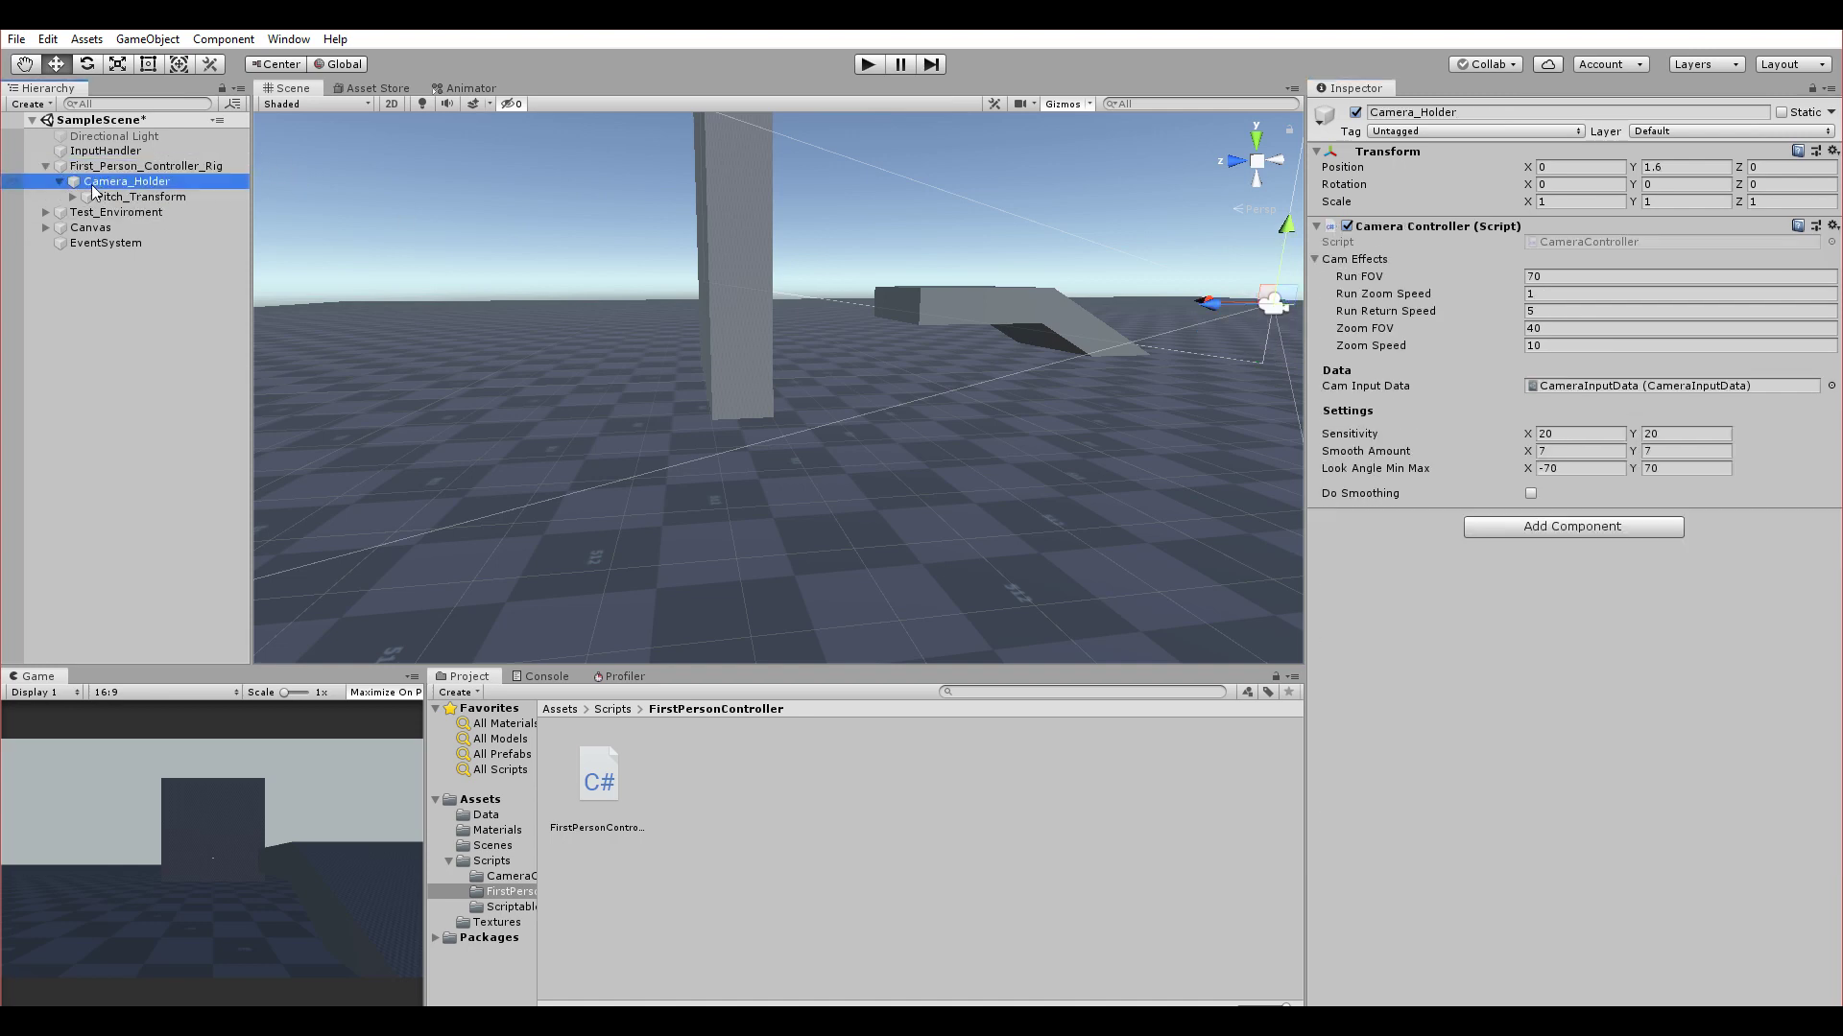
pyautogui.click(1531, 495)
# - Run the scene and test the smoothed movement by walking the player toward the tall block and back repeatedly
pyautogui.click(867, 65)
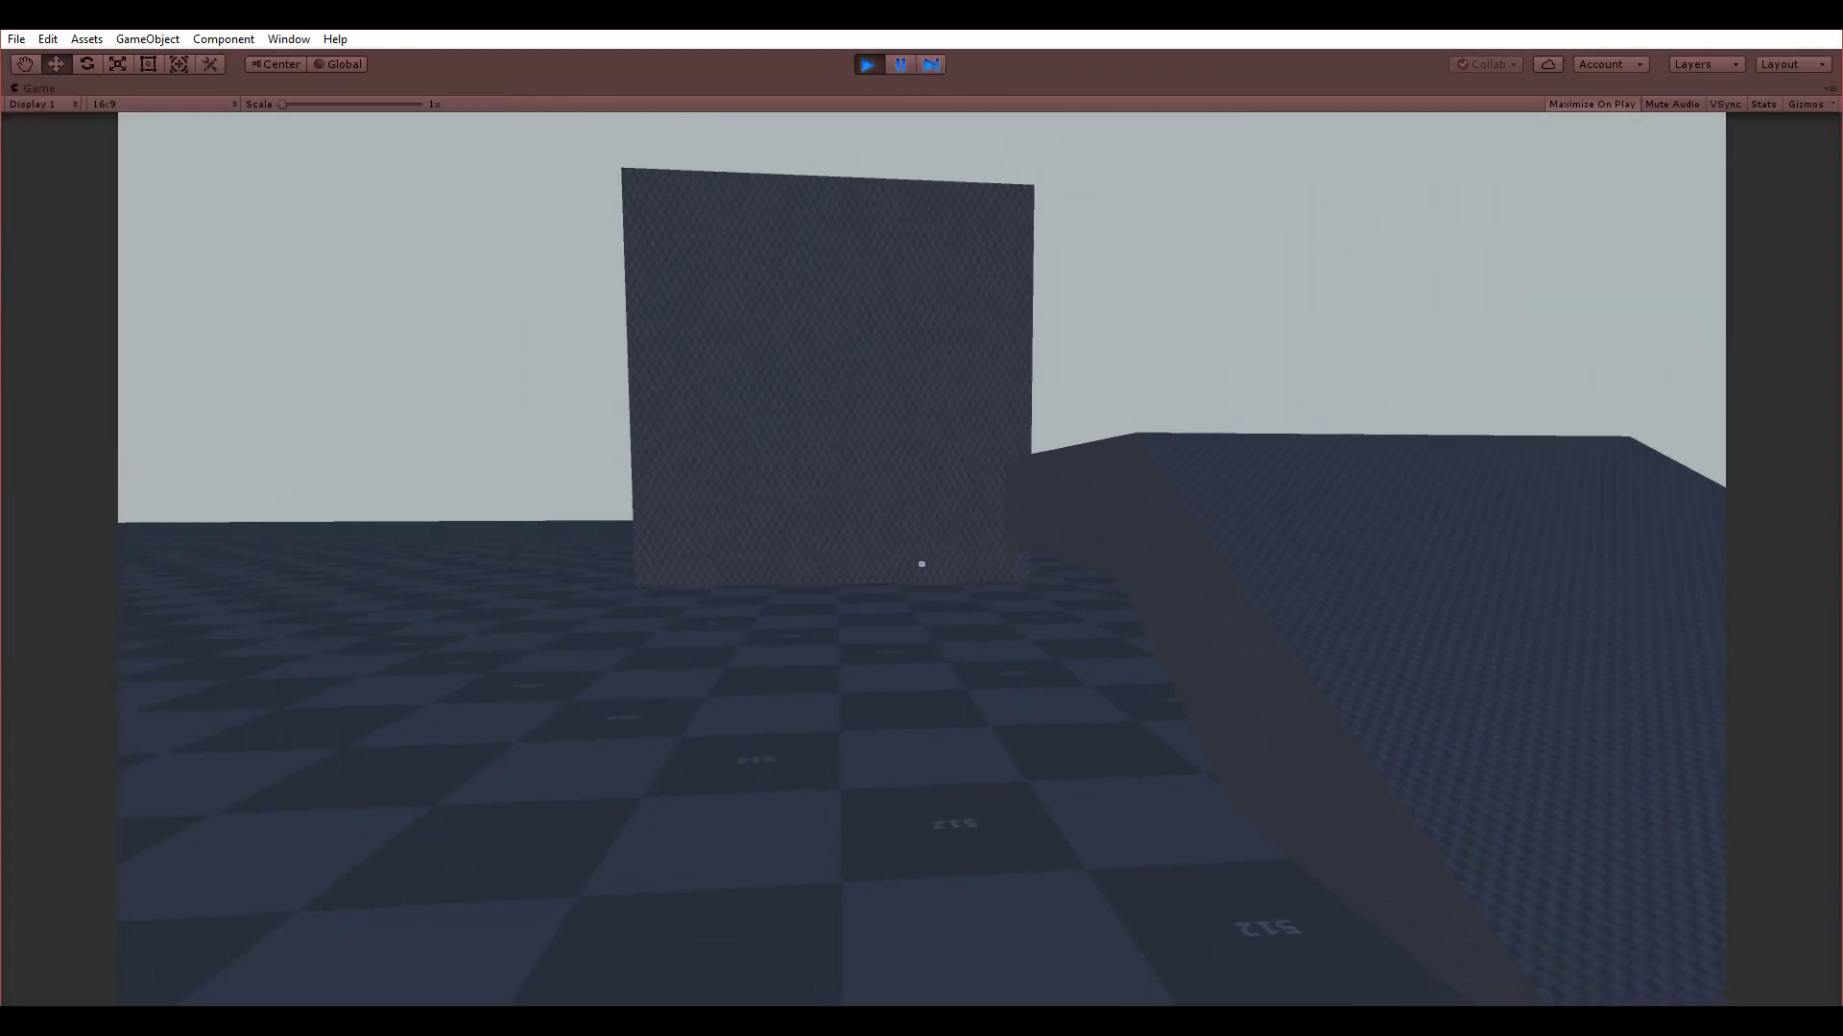
pyautogui.press('w')
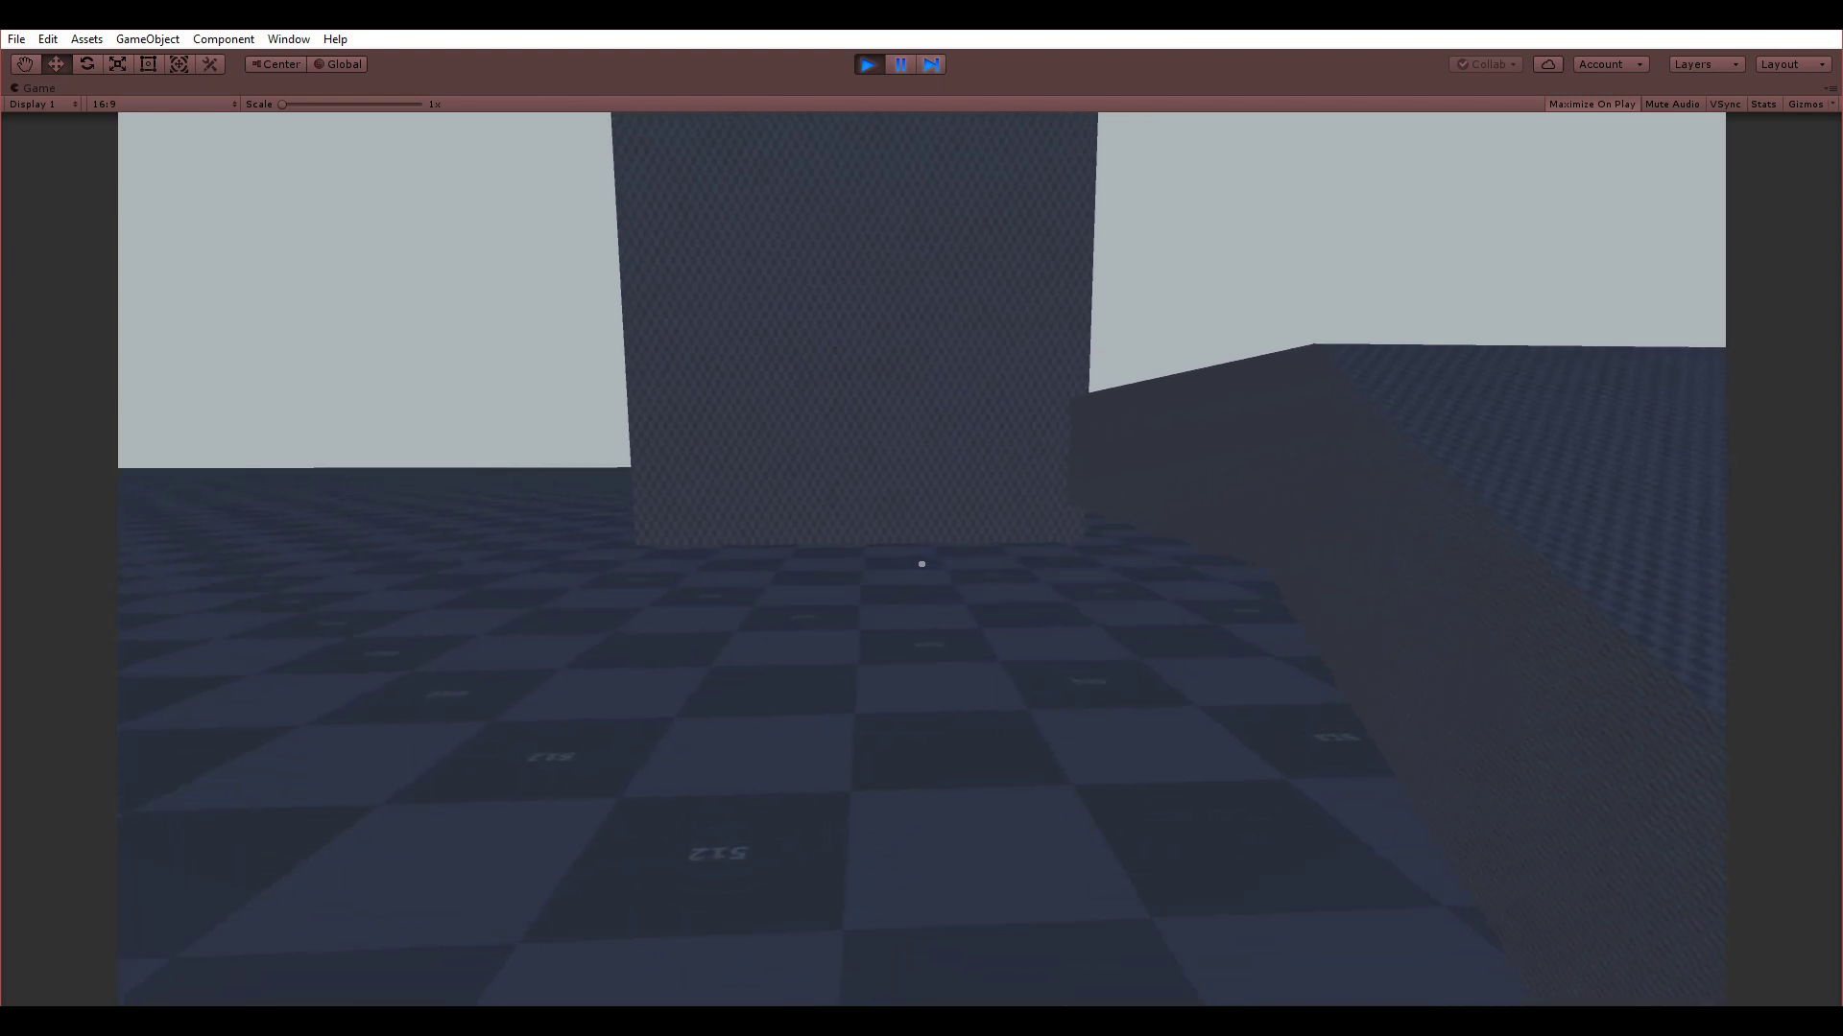
pyautogui.press('w')
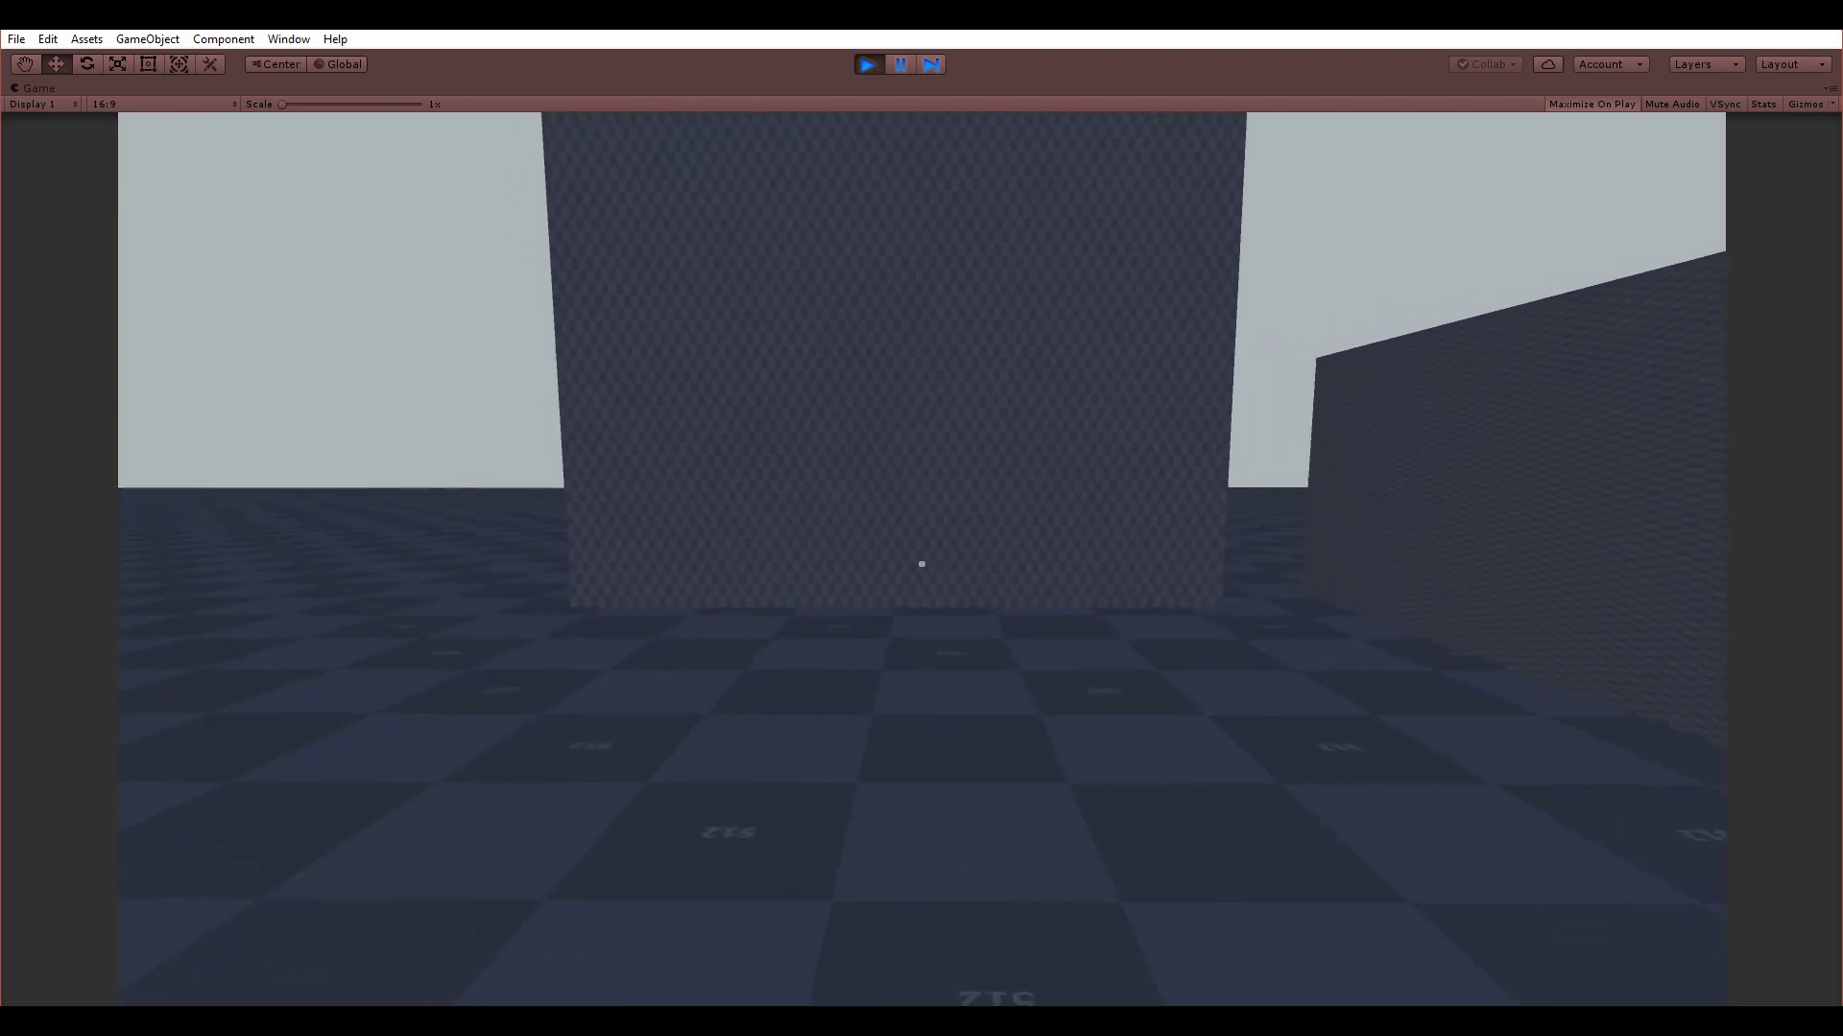
pyautogui.press('w')
pyautogui.press('s')
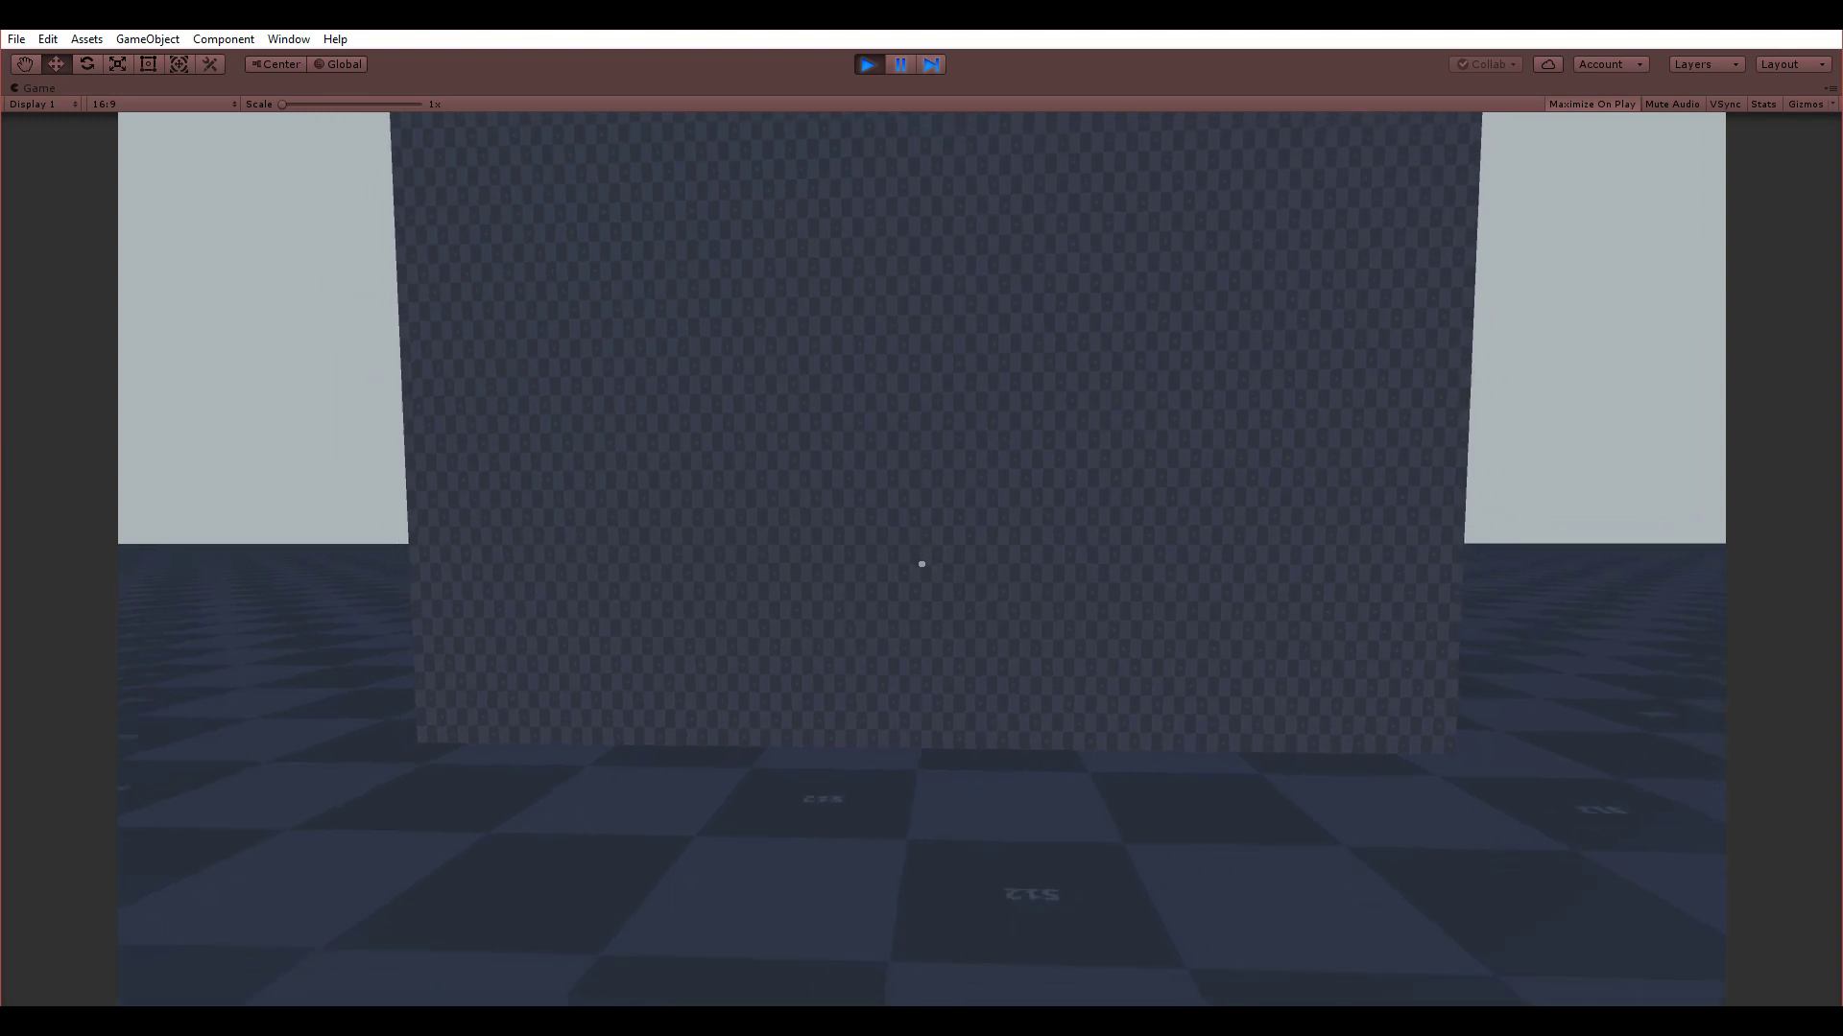
pyautogui.press('s')
pyautogui.press('w')
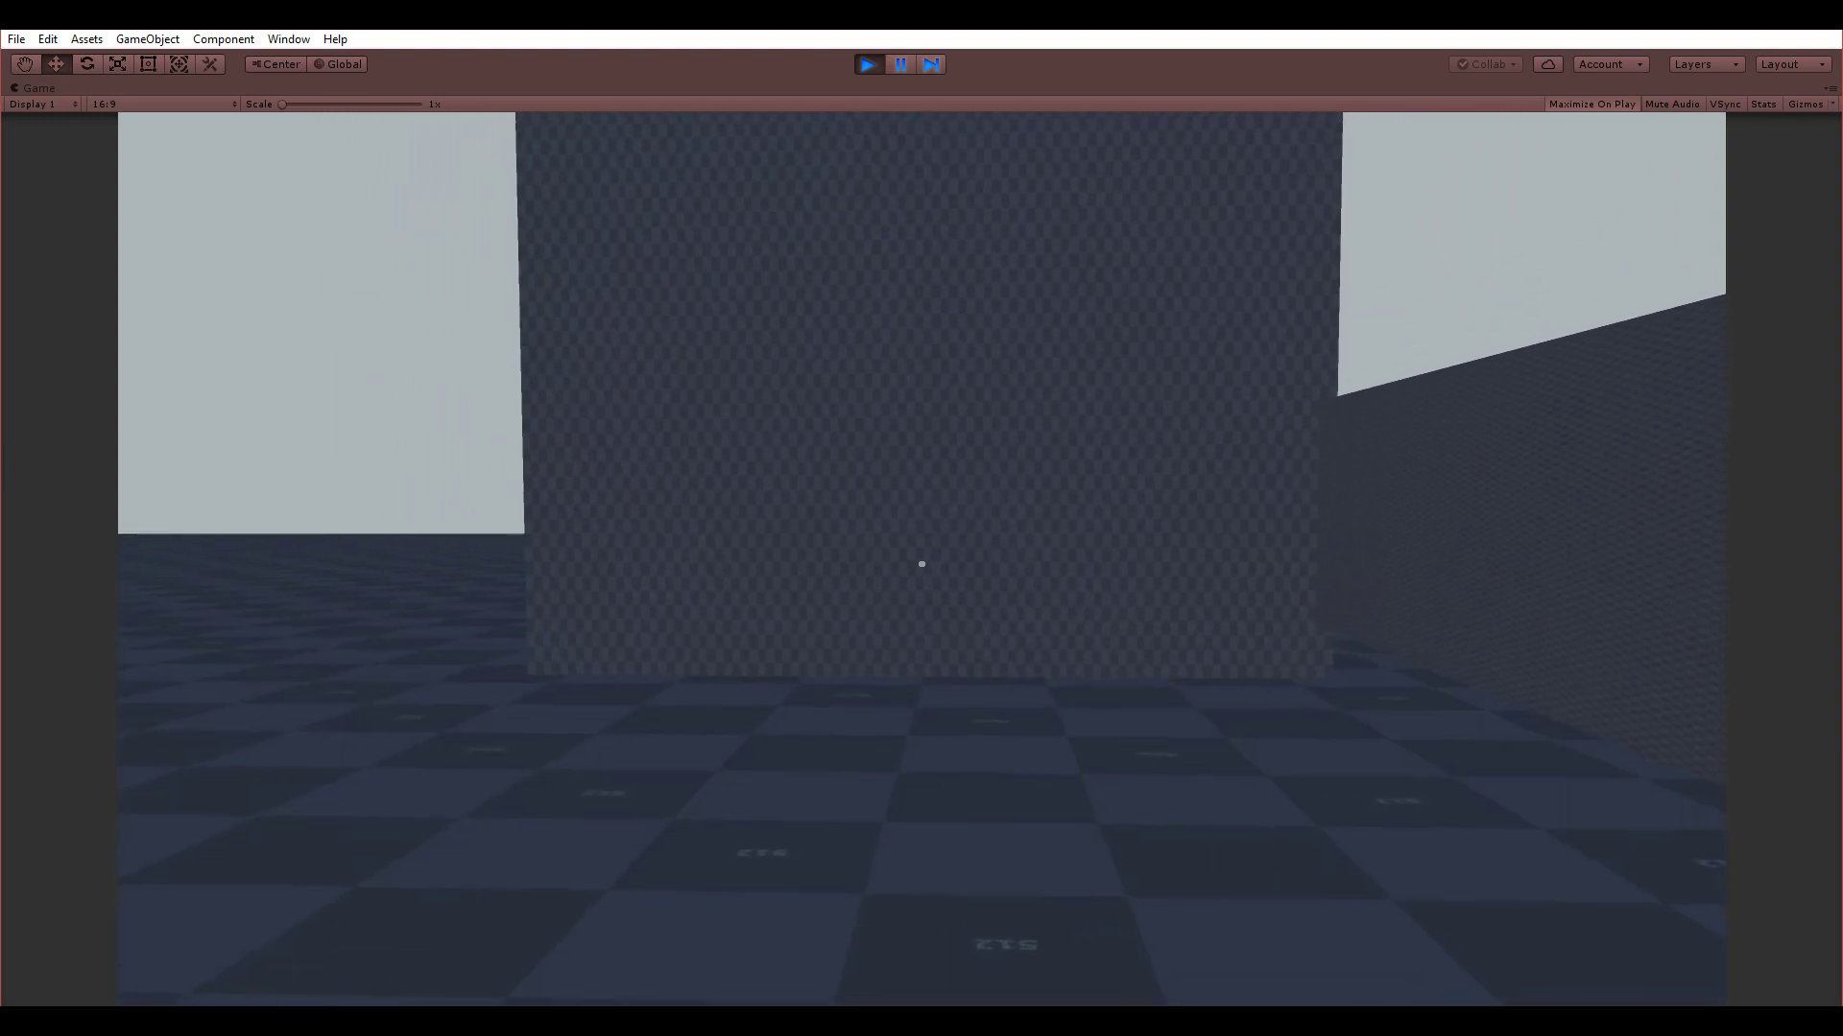
pyautogui.press('s')
pyautogui.press('s')
pyautogui.press('w')
# - Test sideways and forward movement with a turning camera across the open floor beside the tall block
pyautogui.press('a')
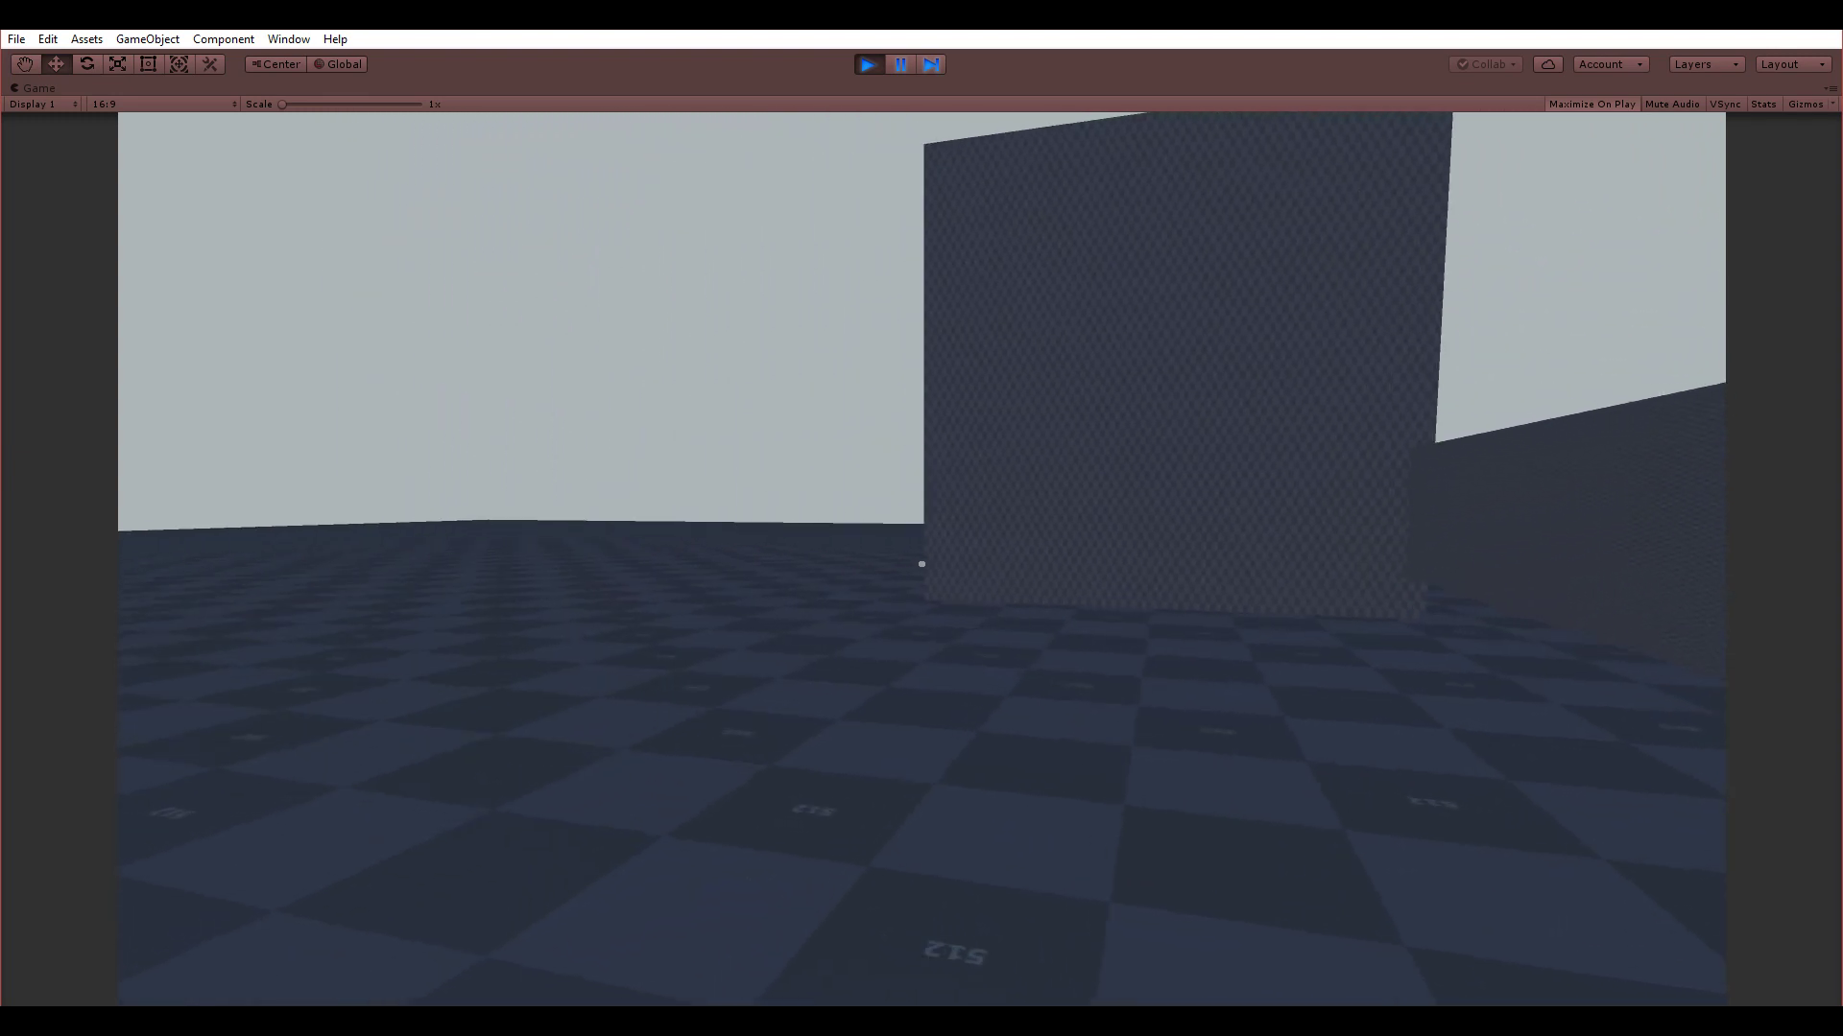
pyautogui.press('w')
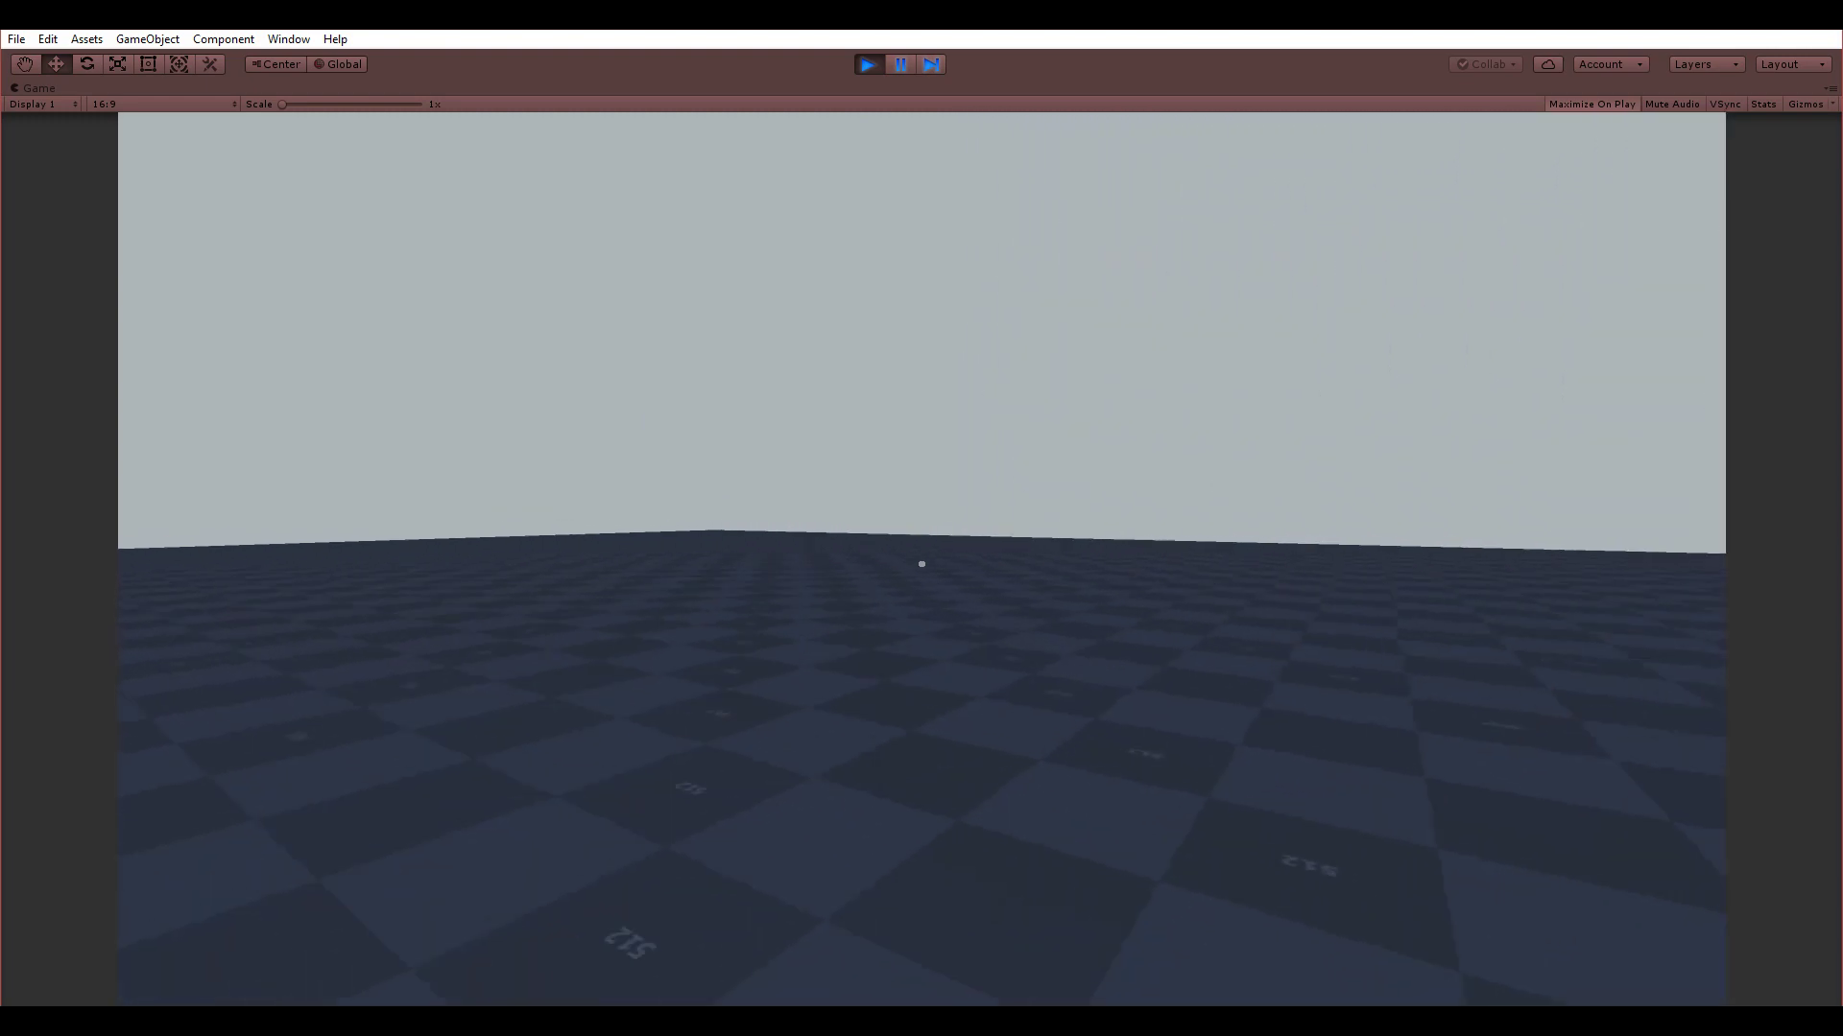
pyautogui.press('s')
pyautogui.press('d')
pyautogui.press('w')
pyautogui.press('w')
# - Test jumping while moving the player around near the ramp and the tall block, and release the cursor
pyautogui.press('space')
pyautogui.press('w')
pyautogui.press('space')
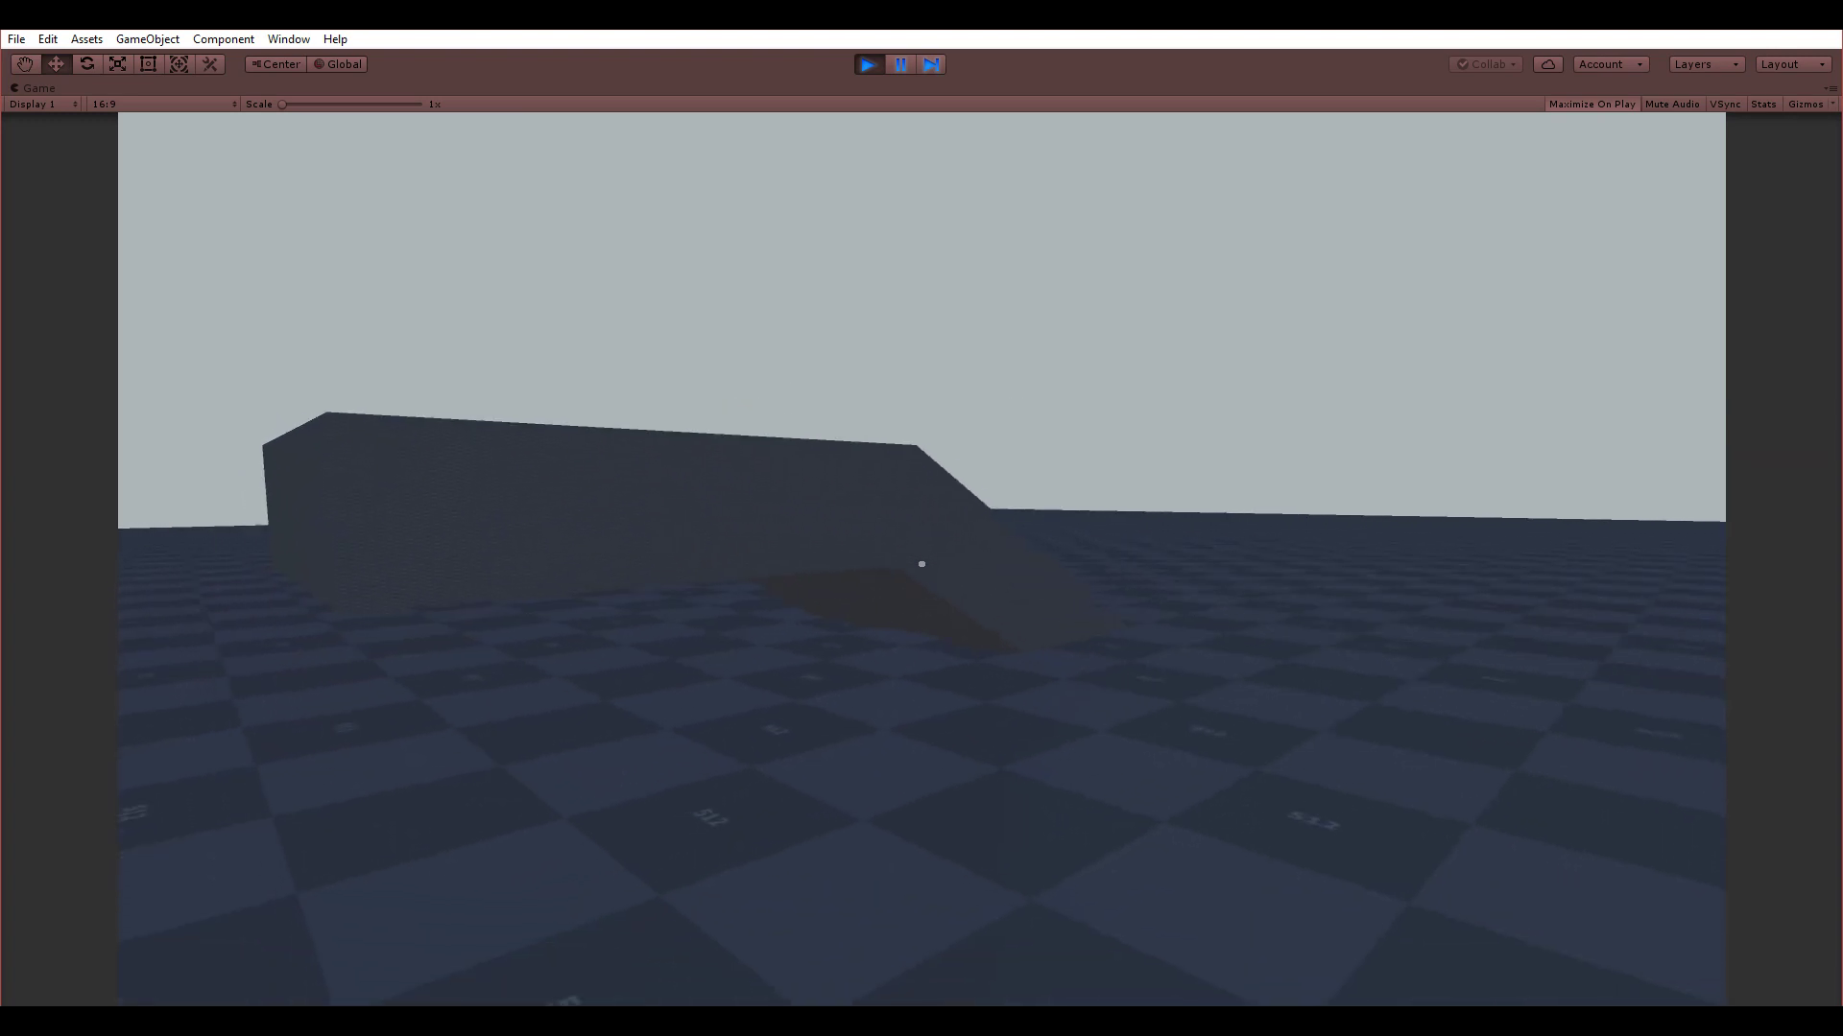
pyautogui.press('d')
pyautogui.press('s')
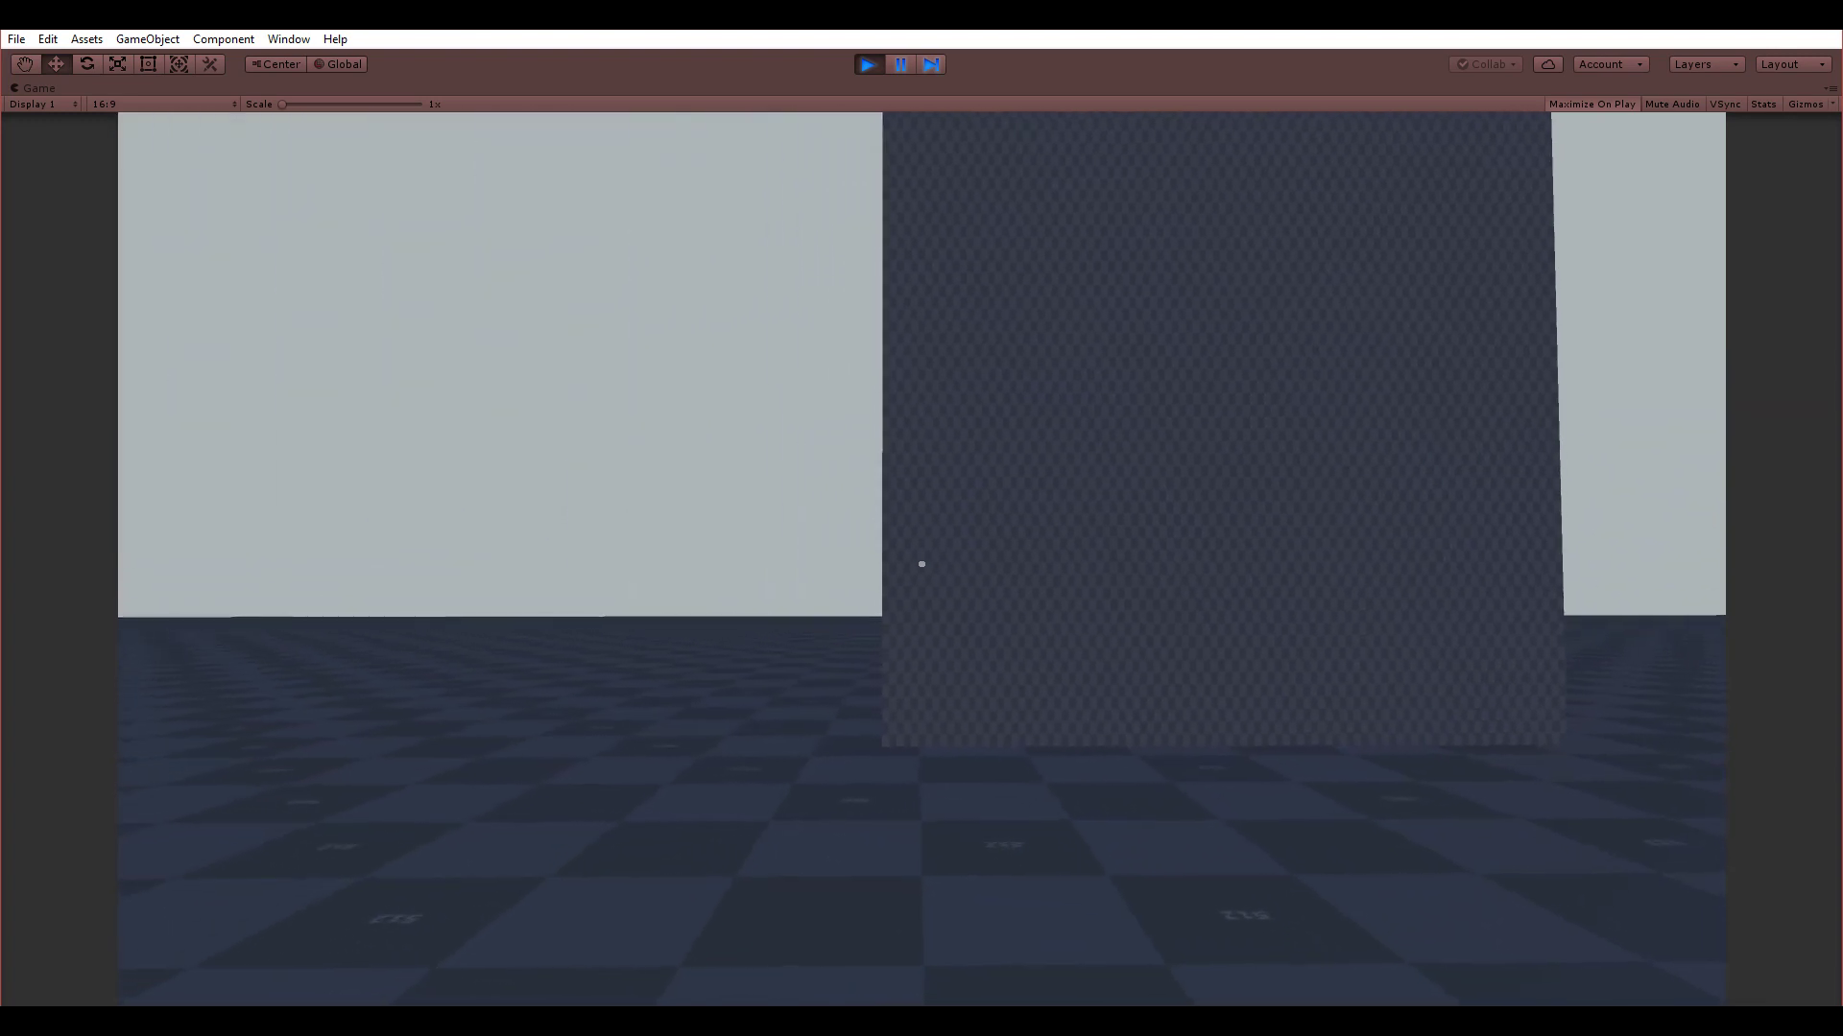
pyautogui.press('Escape')
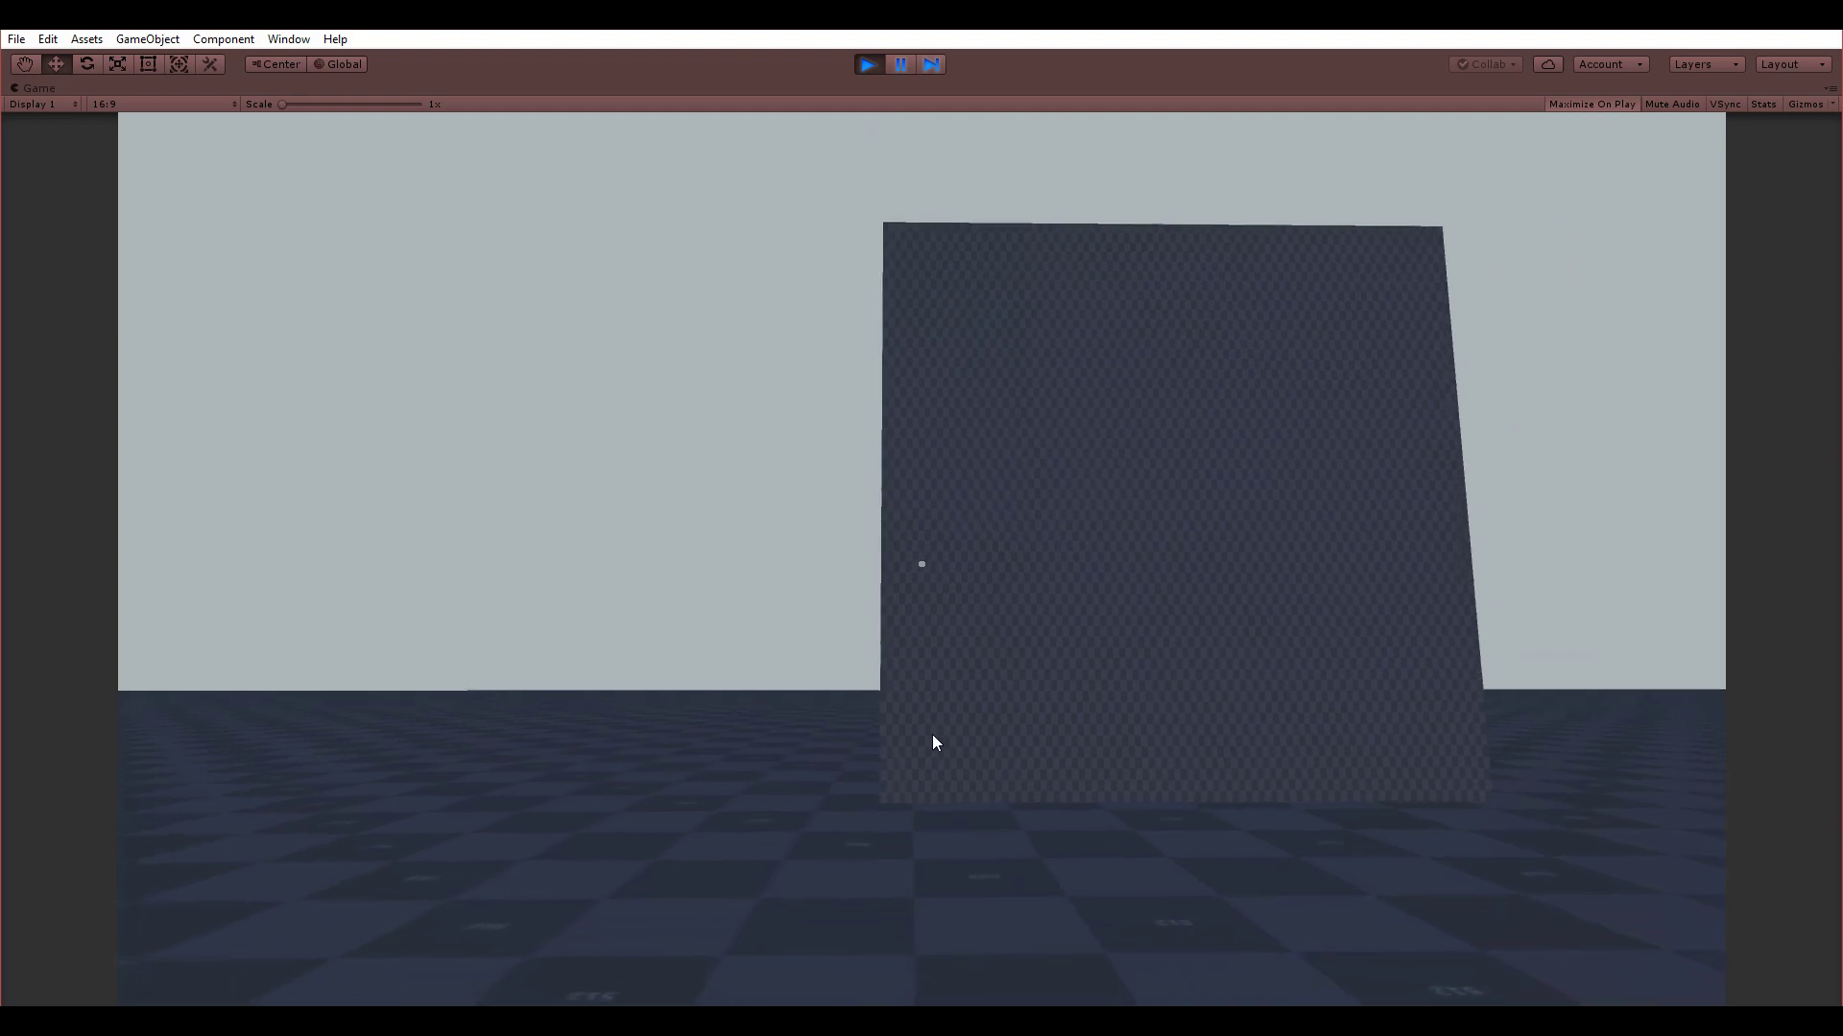
# - Walk the player past the tall block over the open floor, and back away from a nearby wall
pyautogui.press('s')
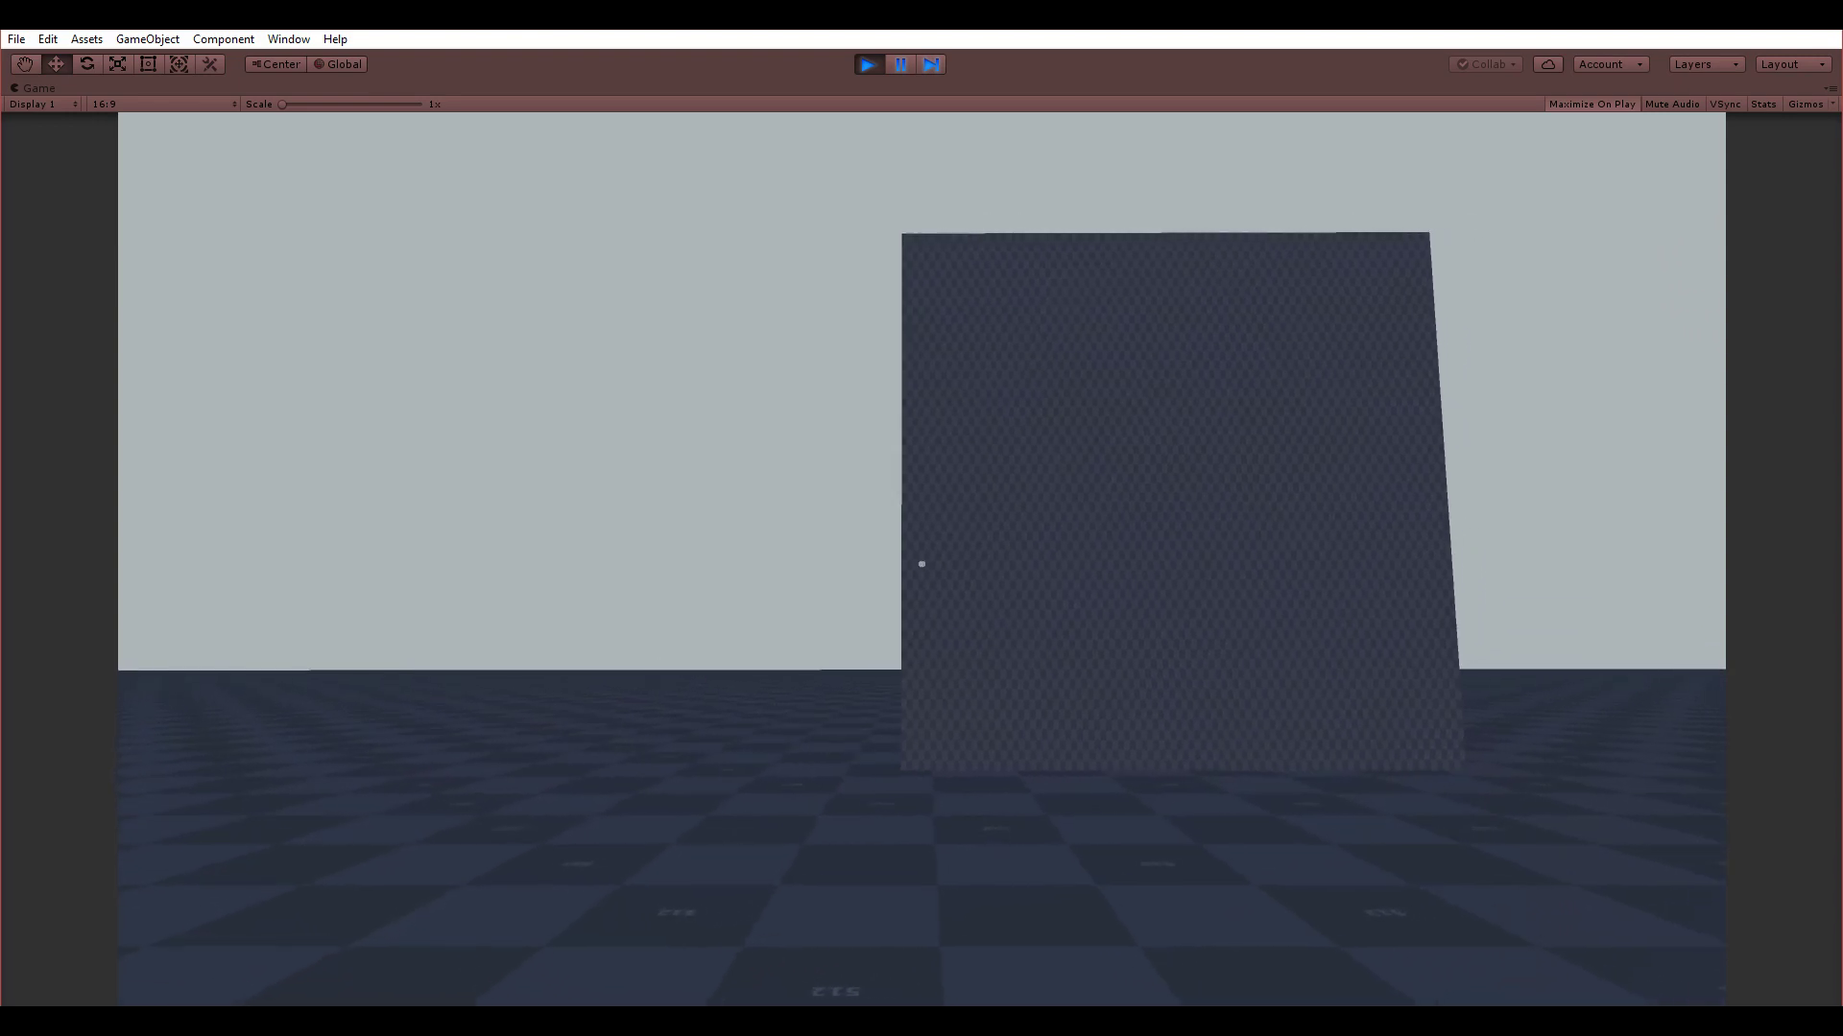
pyautogui.press('w')
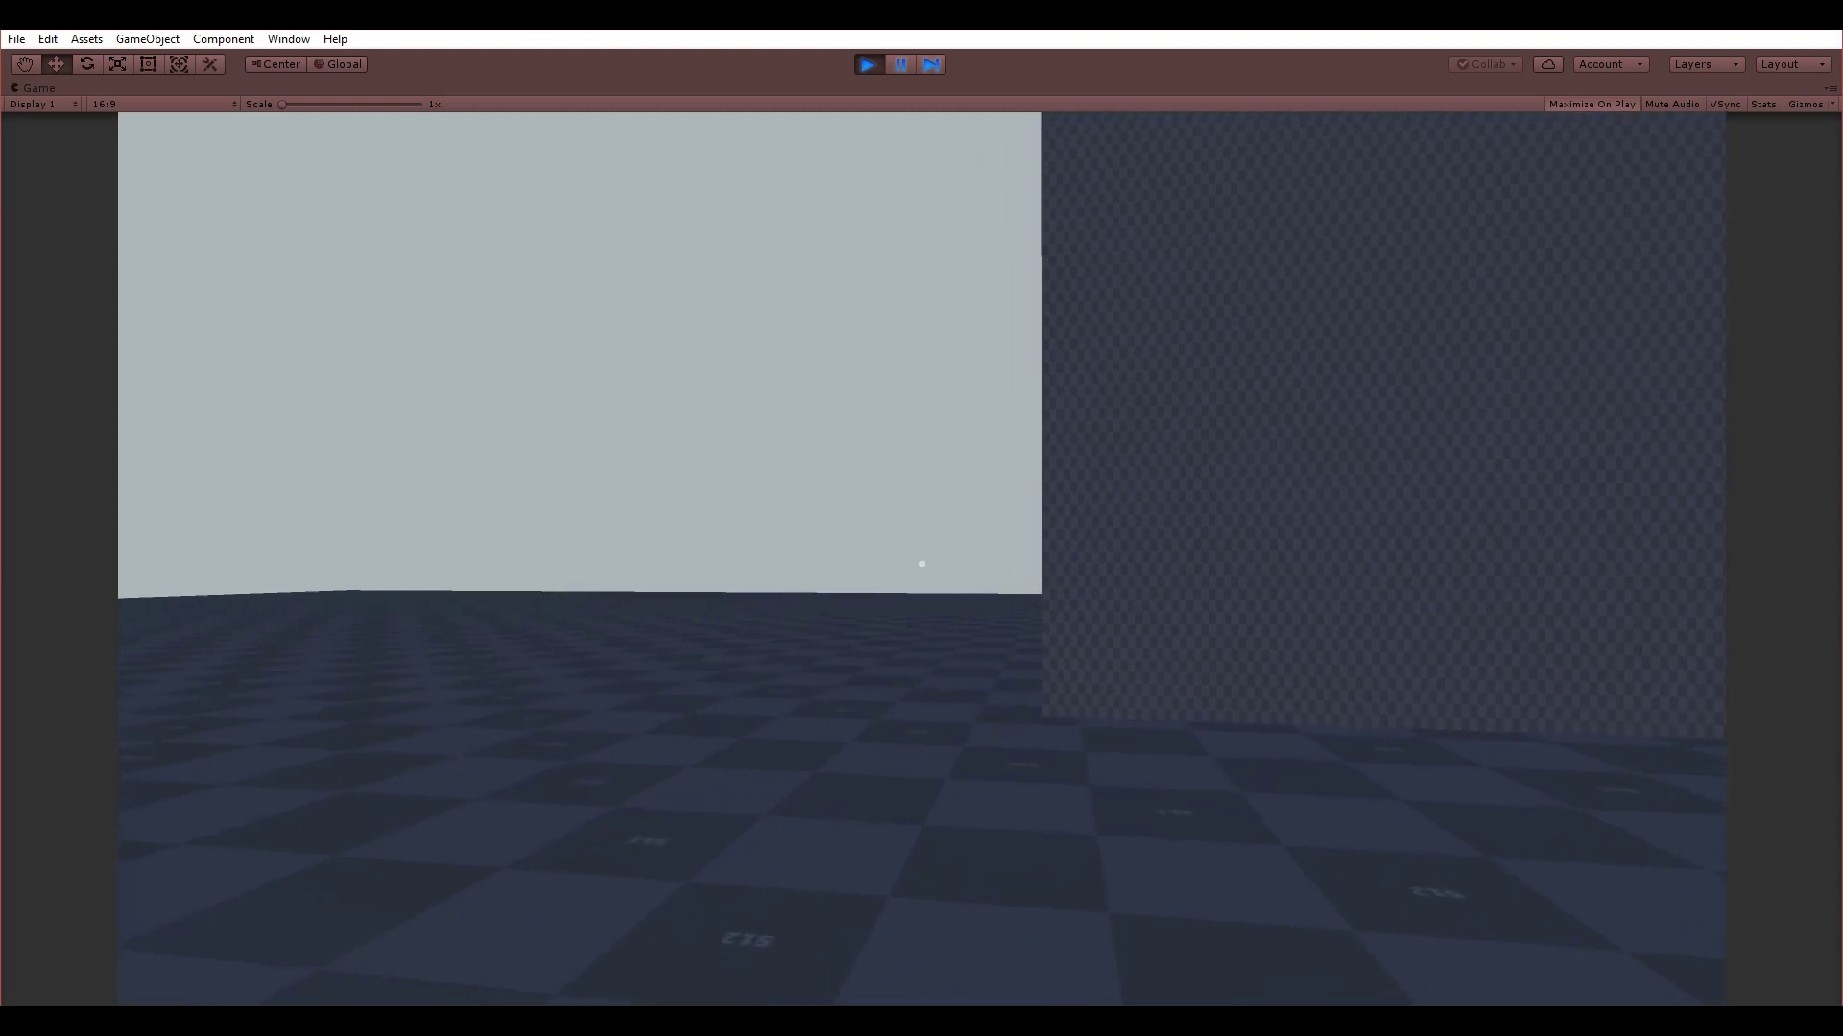
pyautogui.press('w')
pyautogui.press('w')
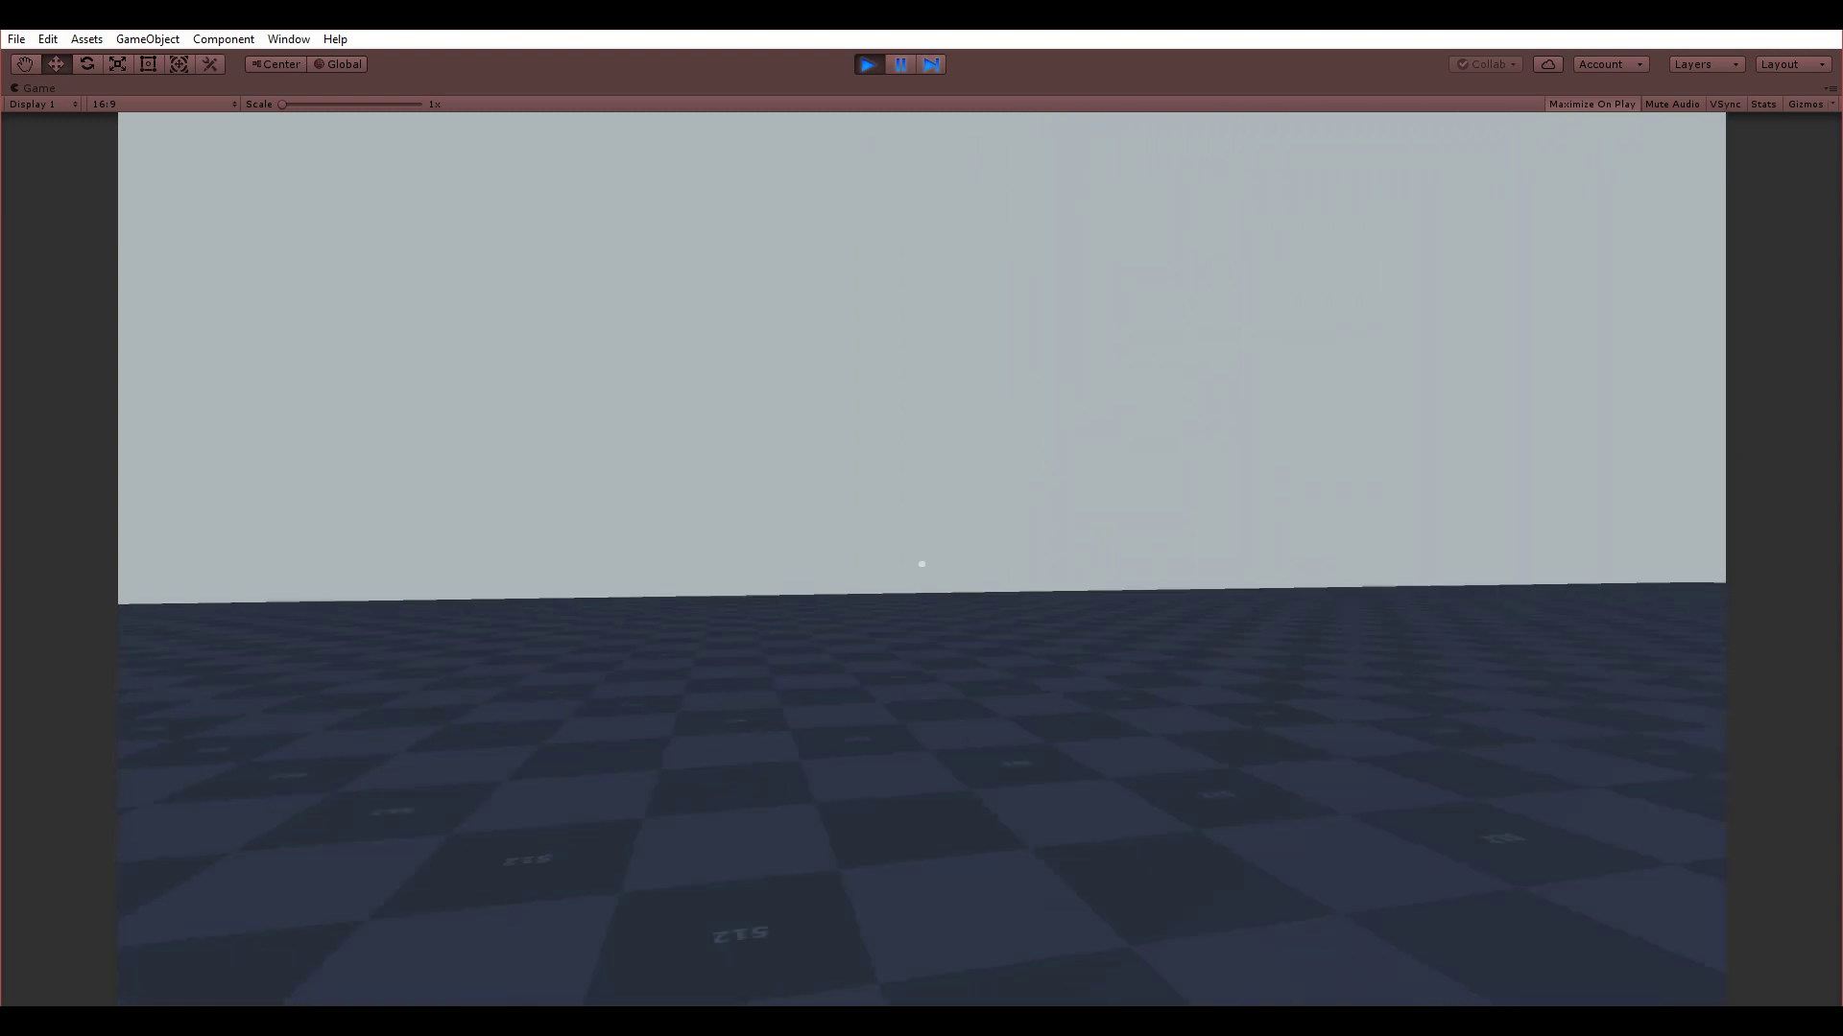
pyautogui.press('w')
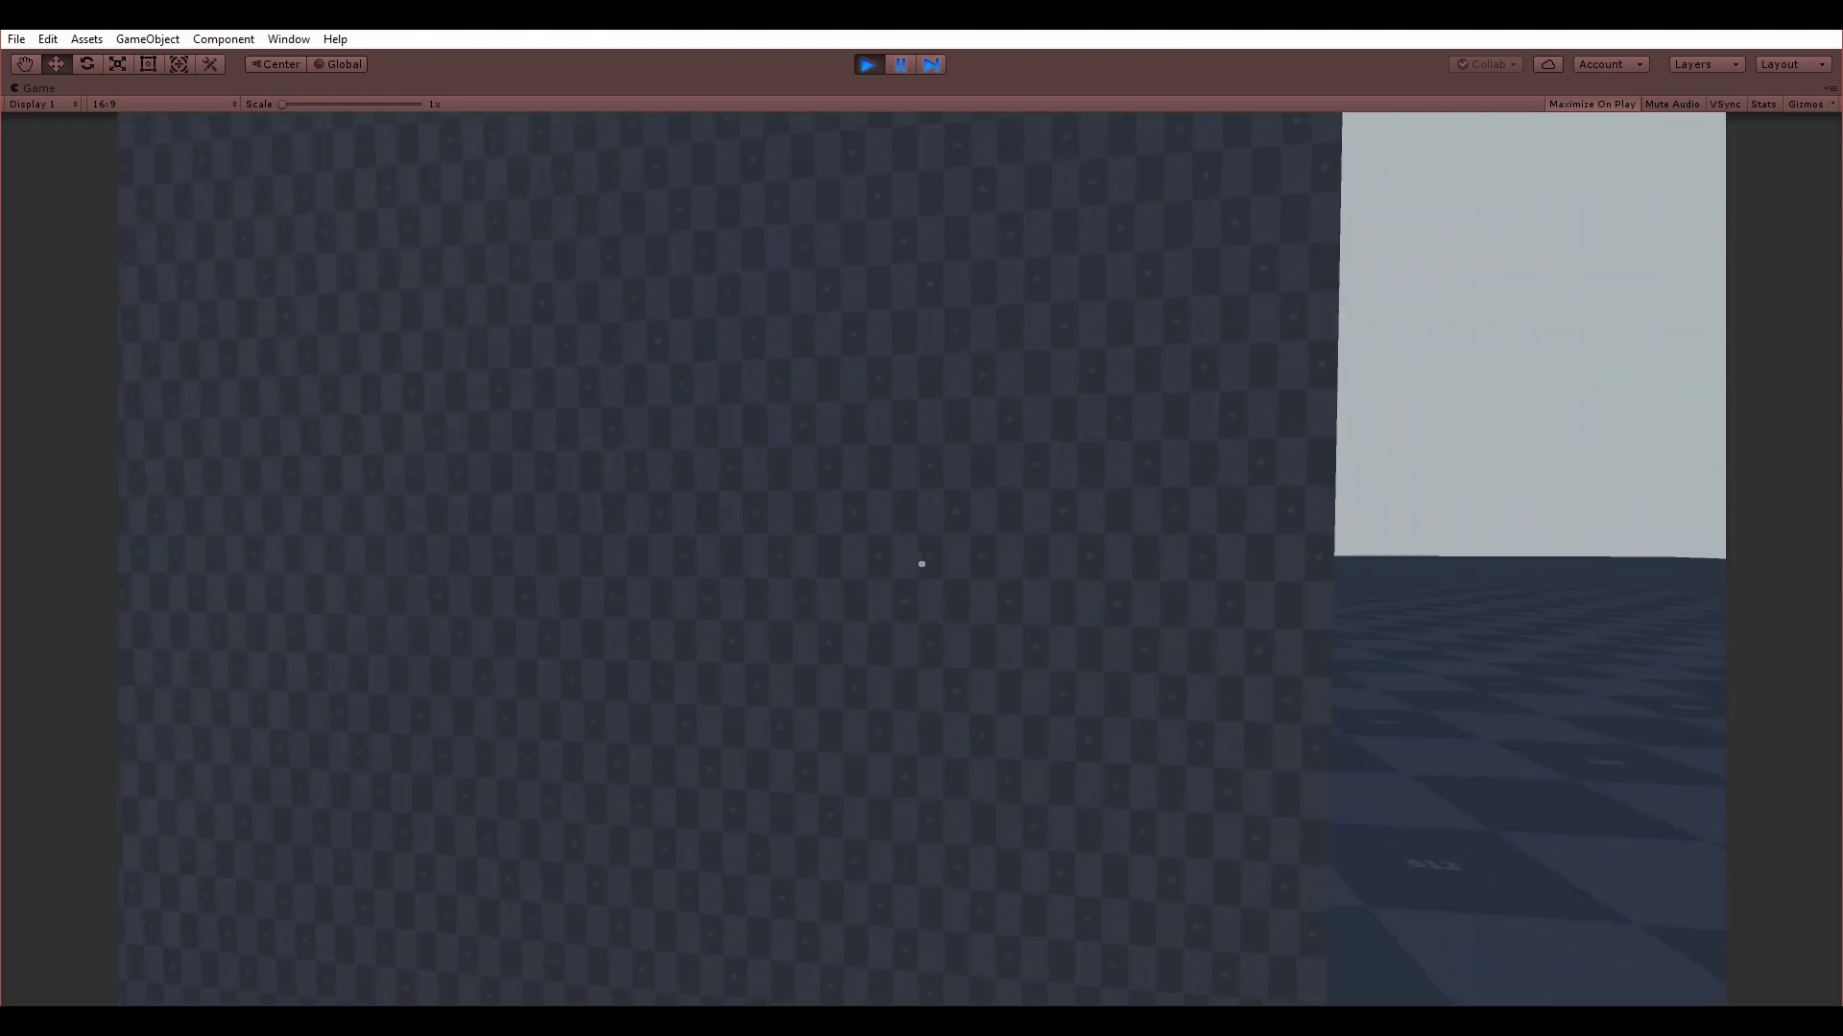
pyautogui.press('s')
pyautogui.press('s')
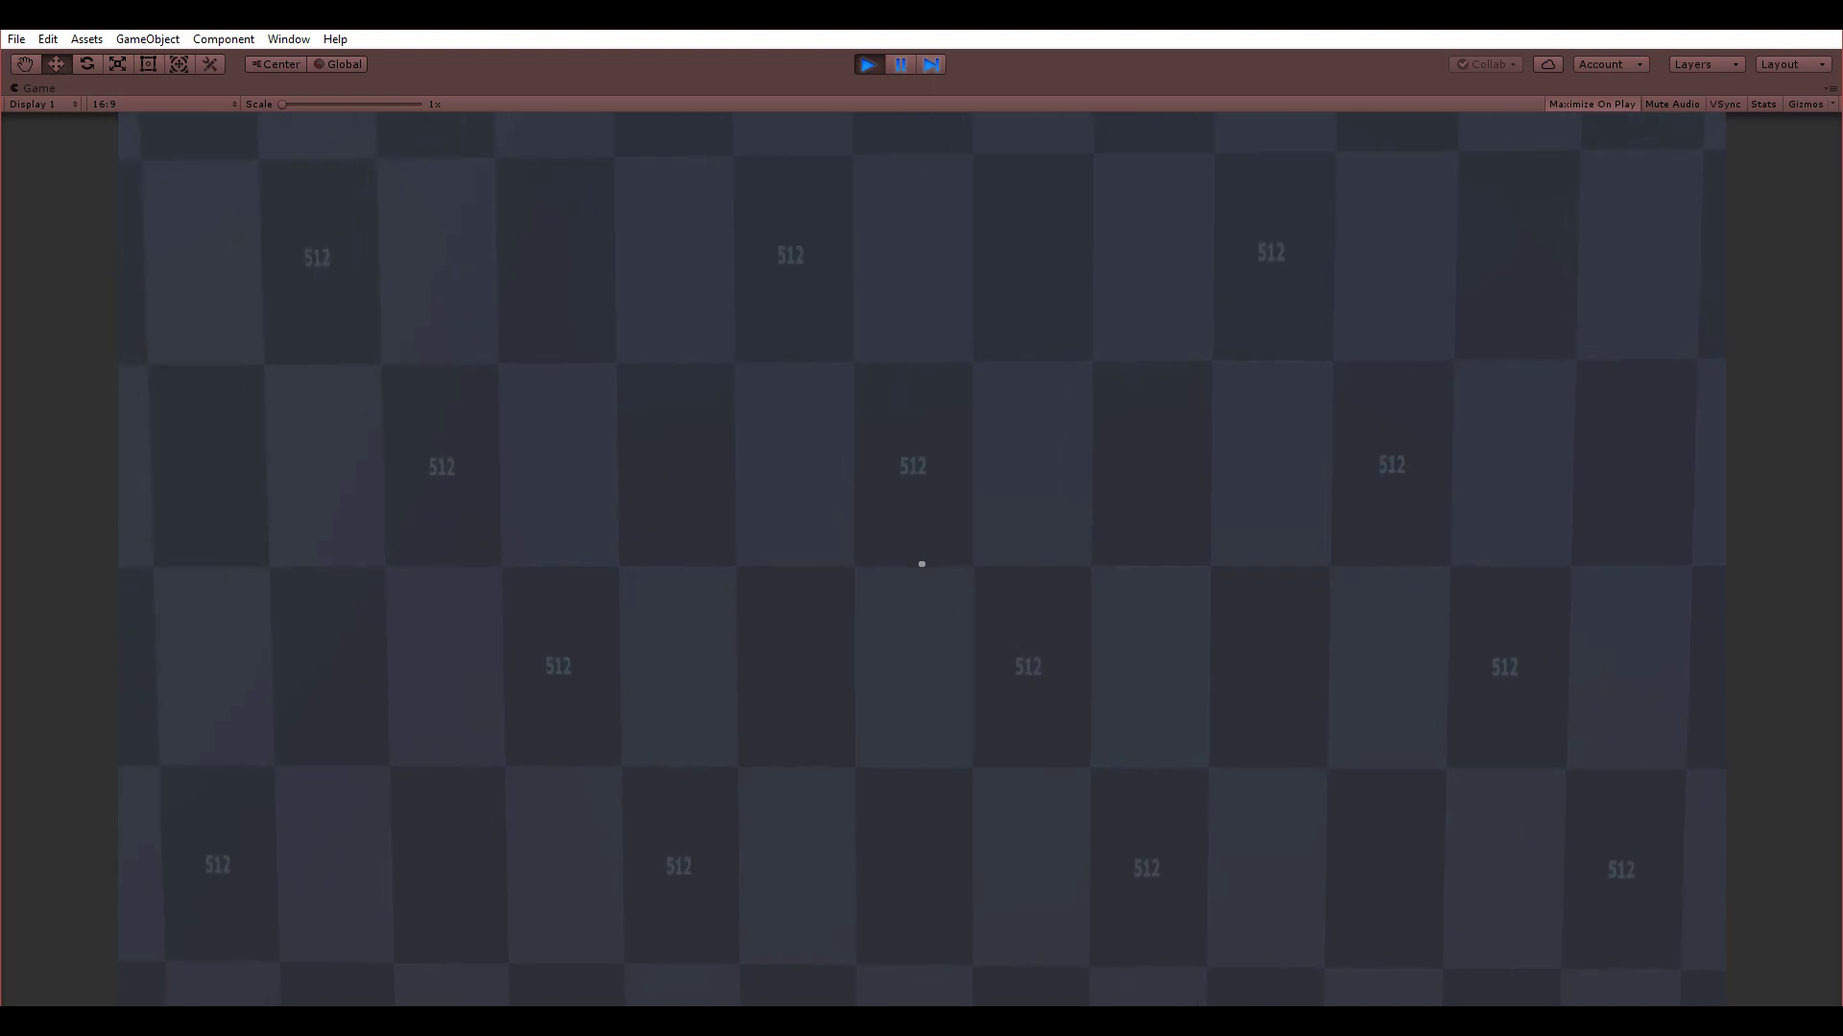
# - Test small movements close to the checkered wall, and move the player away until the ramp is in view
pyautogui.press('w')
pyautogui.press('w')
pyautogui.press('a')
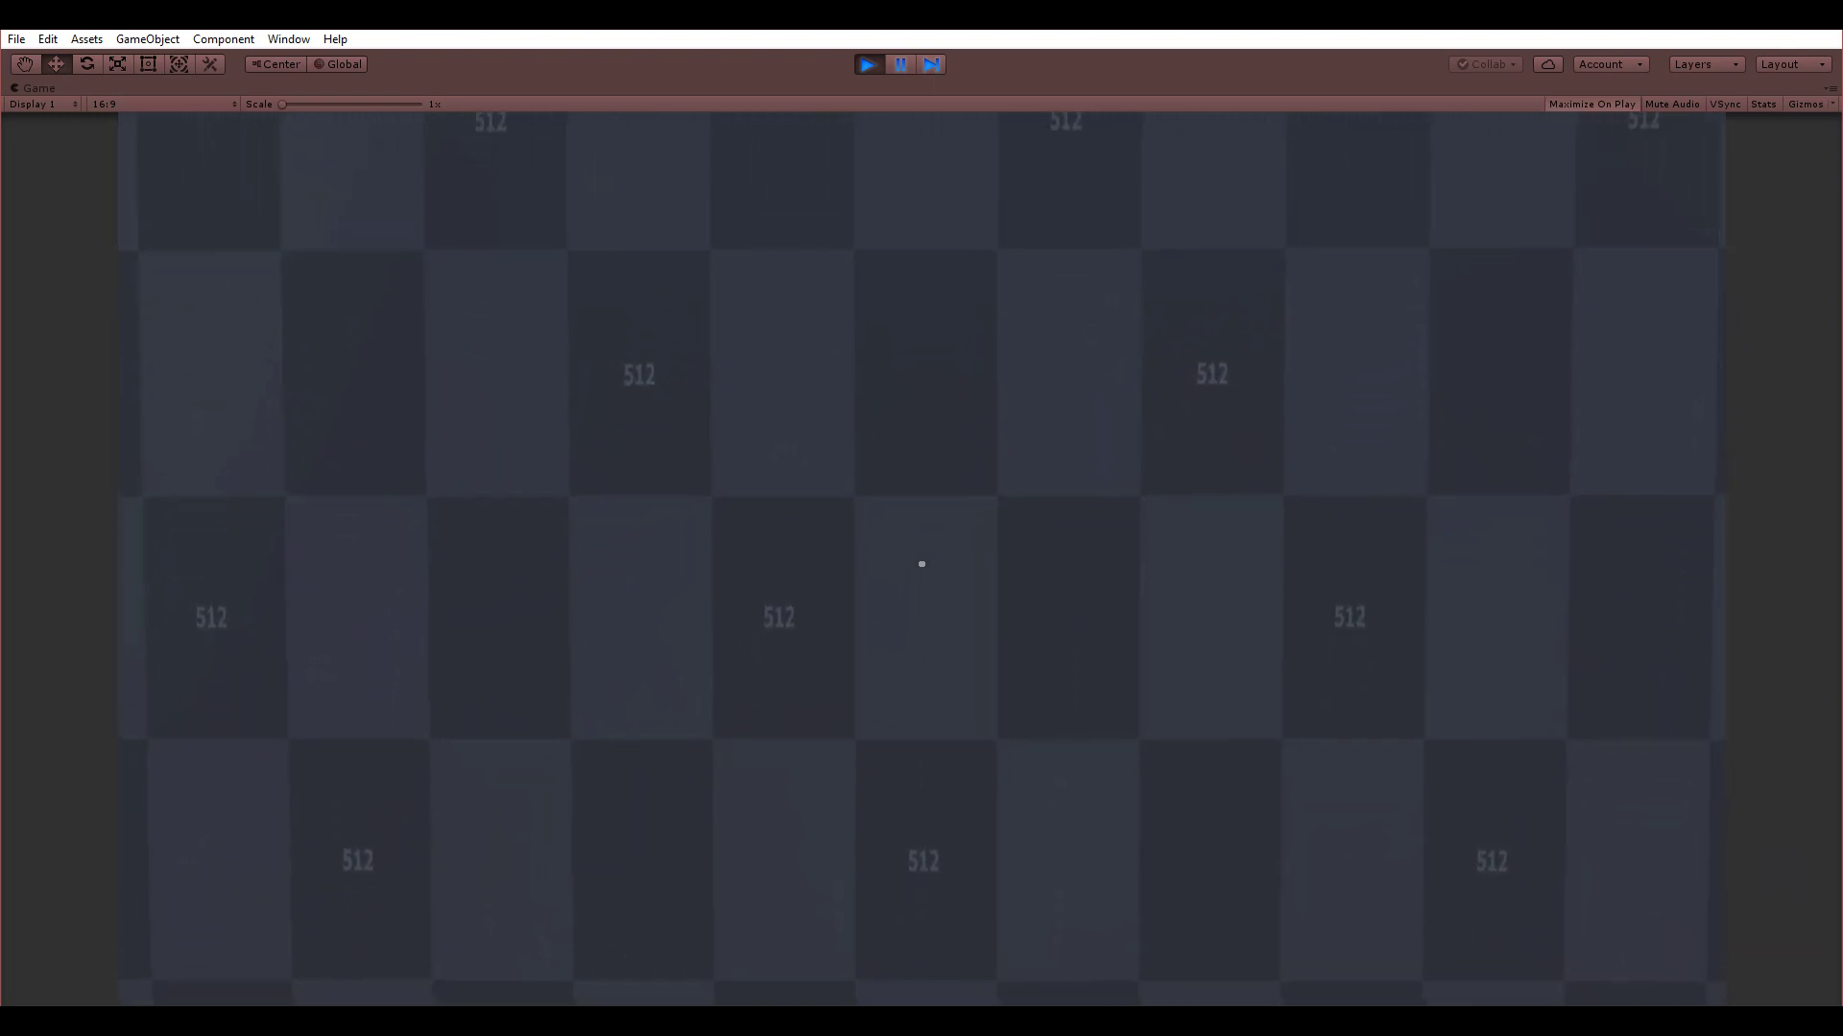
pyautogui.press('s')
pyautogui.press('w')
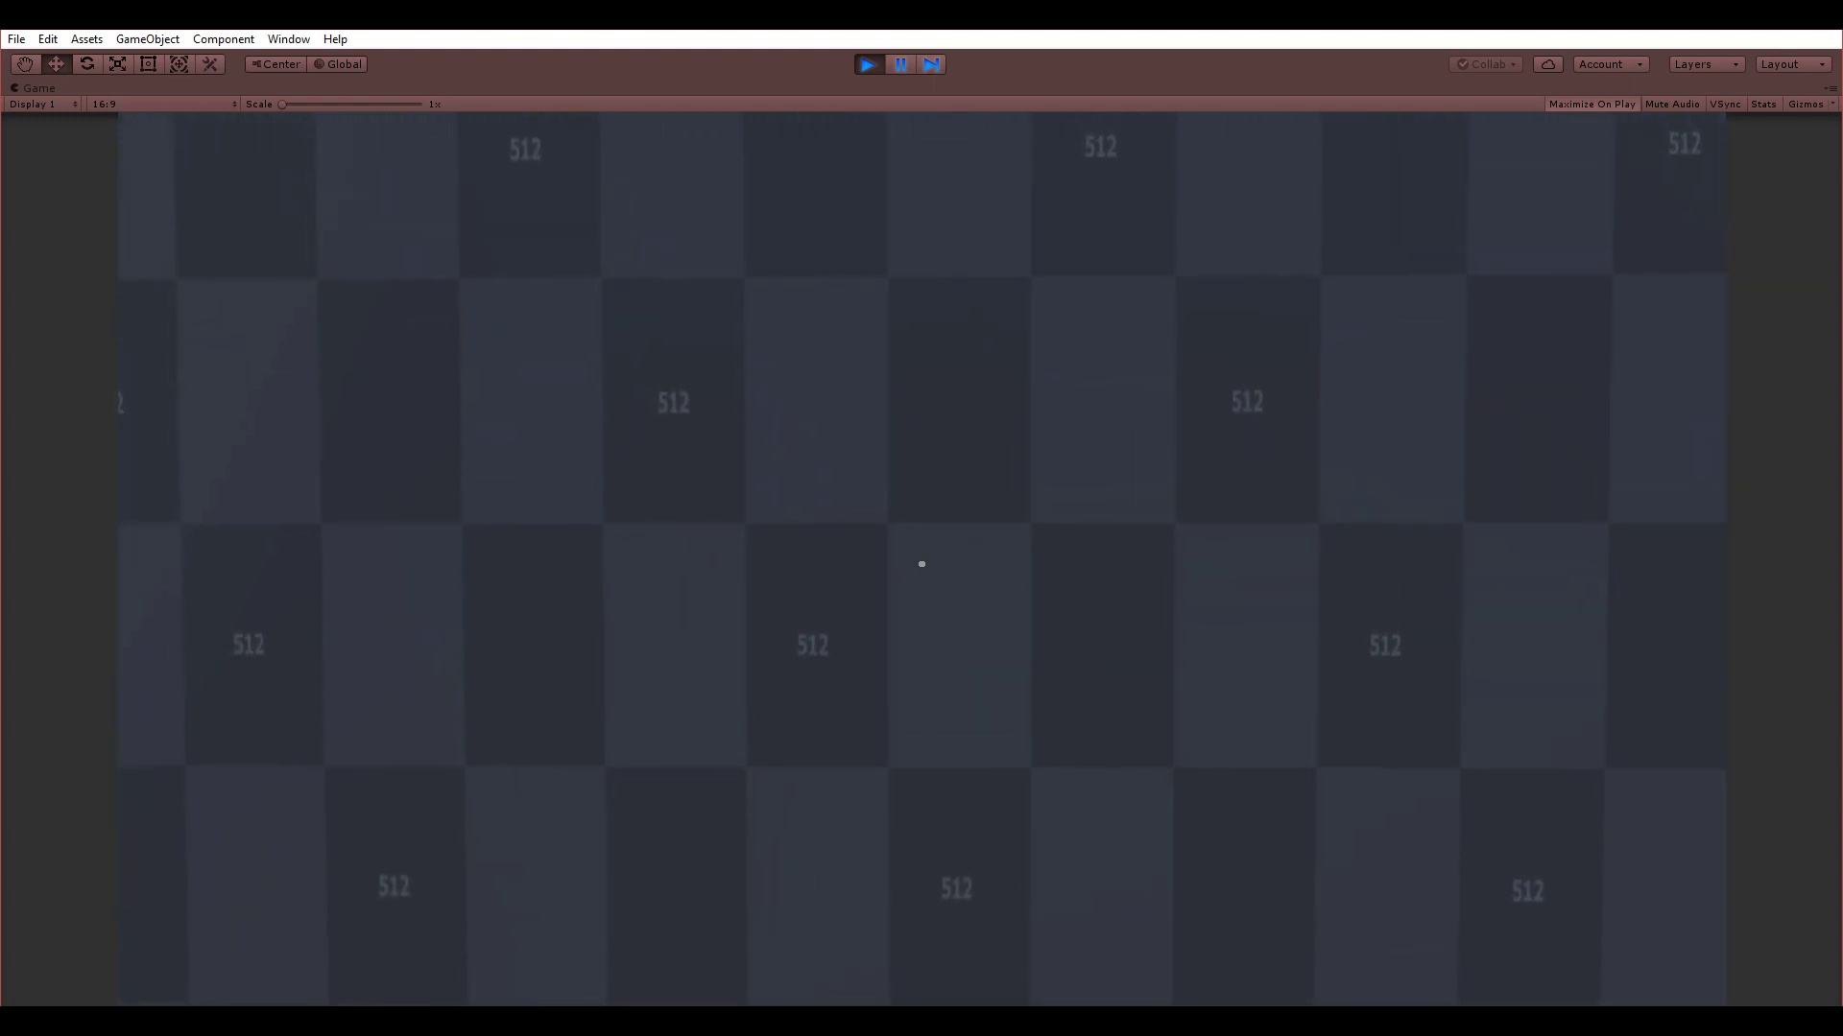
pyautogui.press('w')
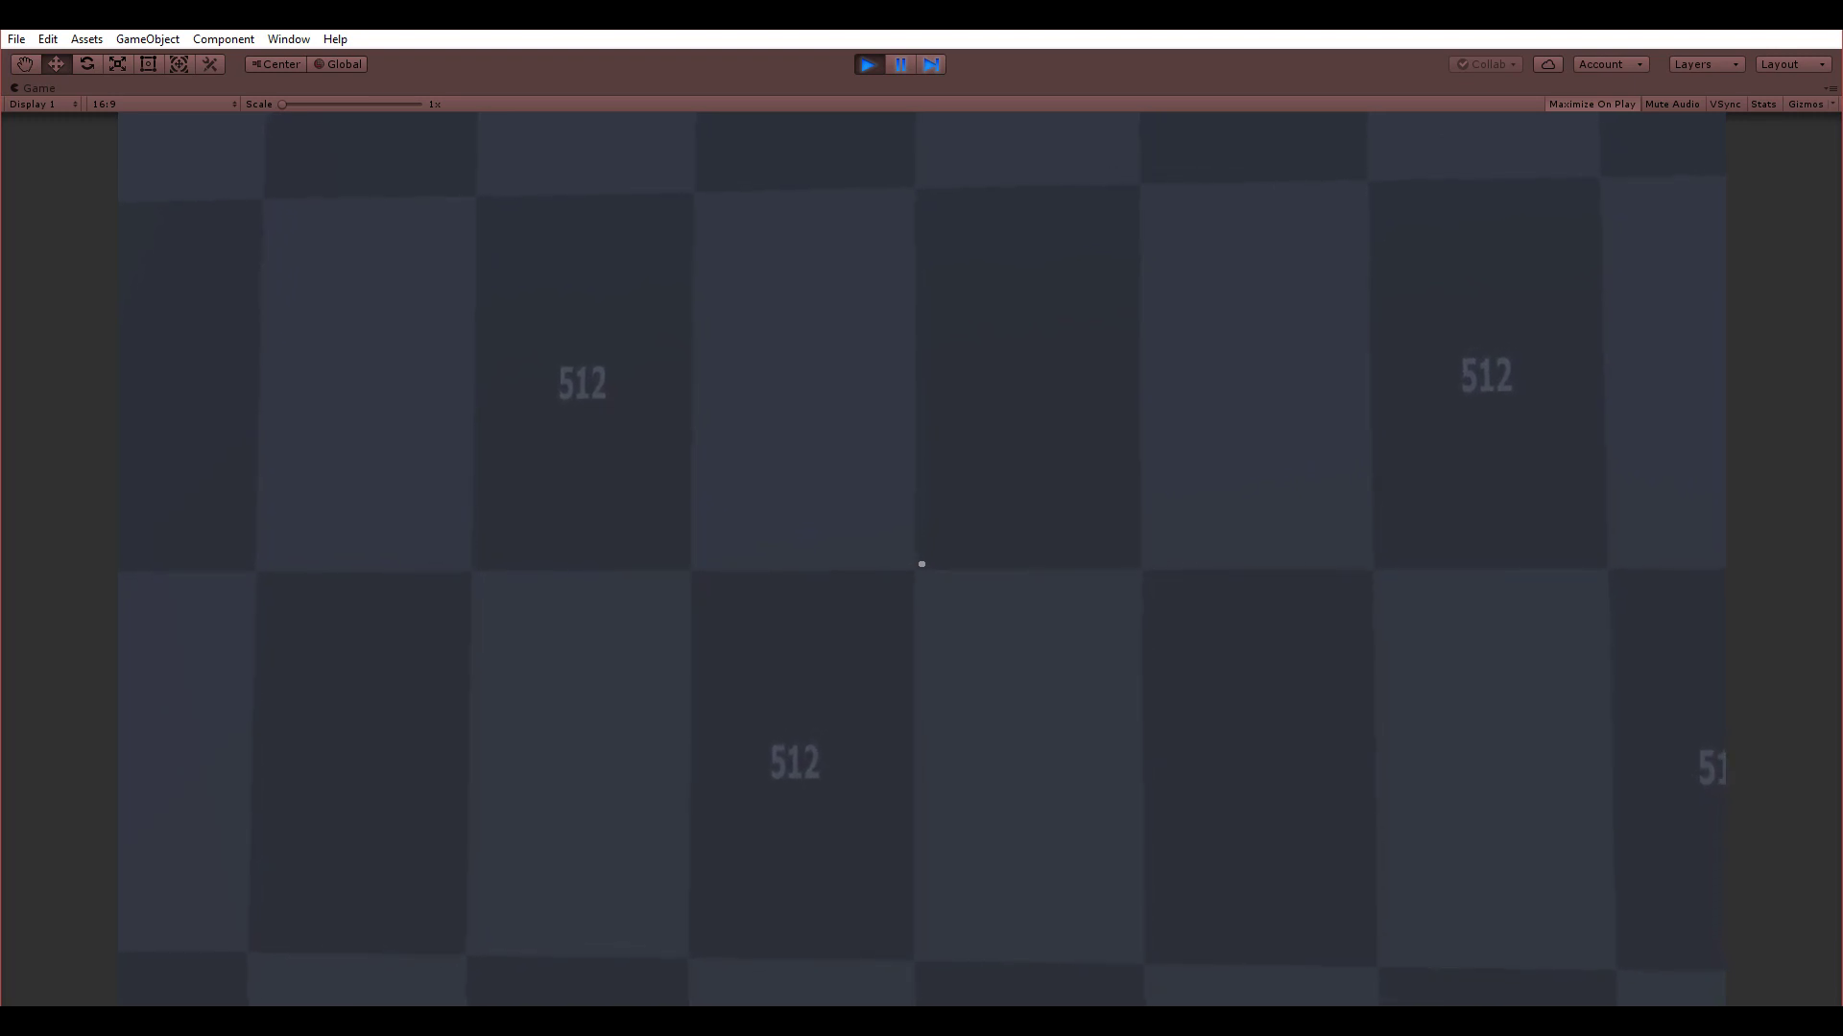
pyautogui.press('s')
pyautogui.press('d')
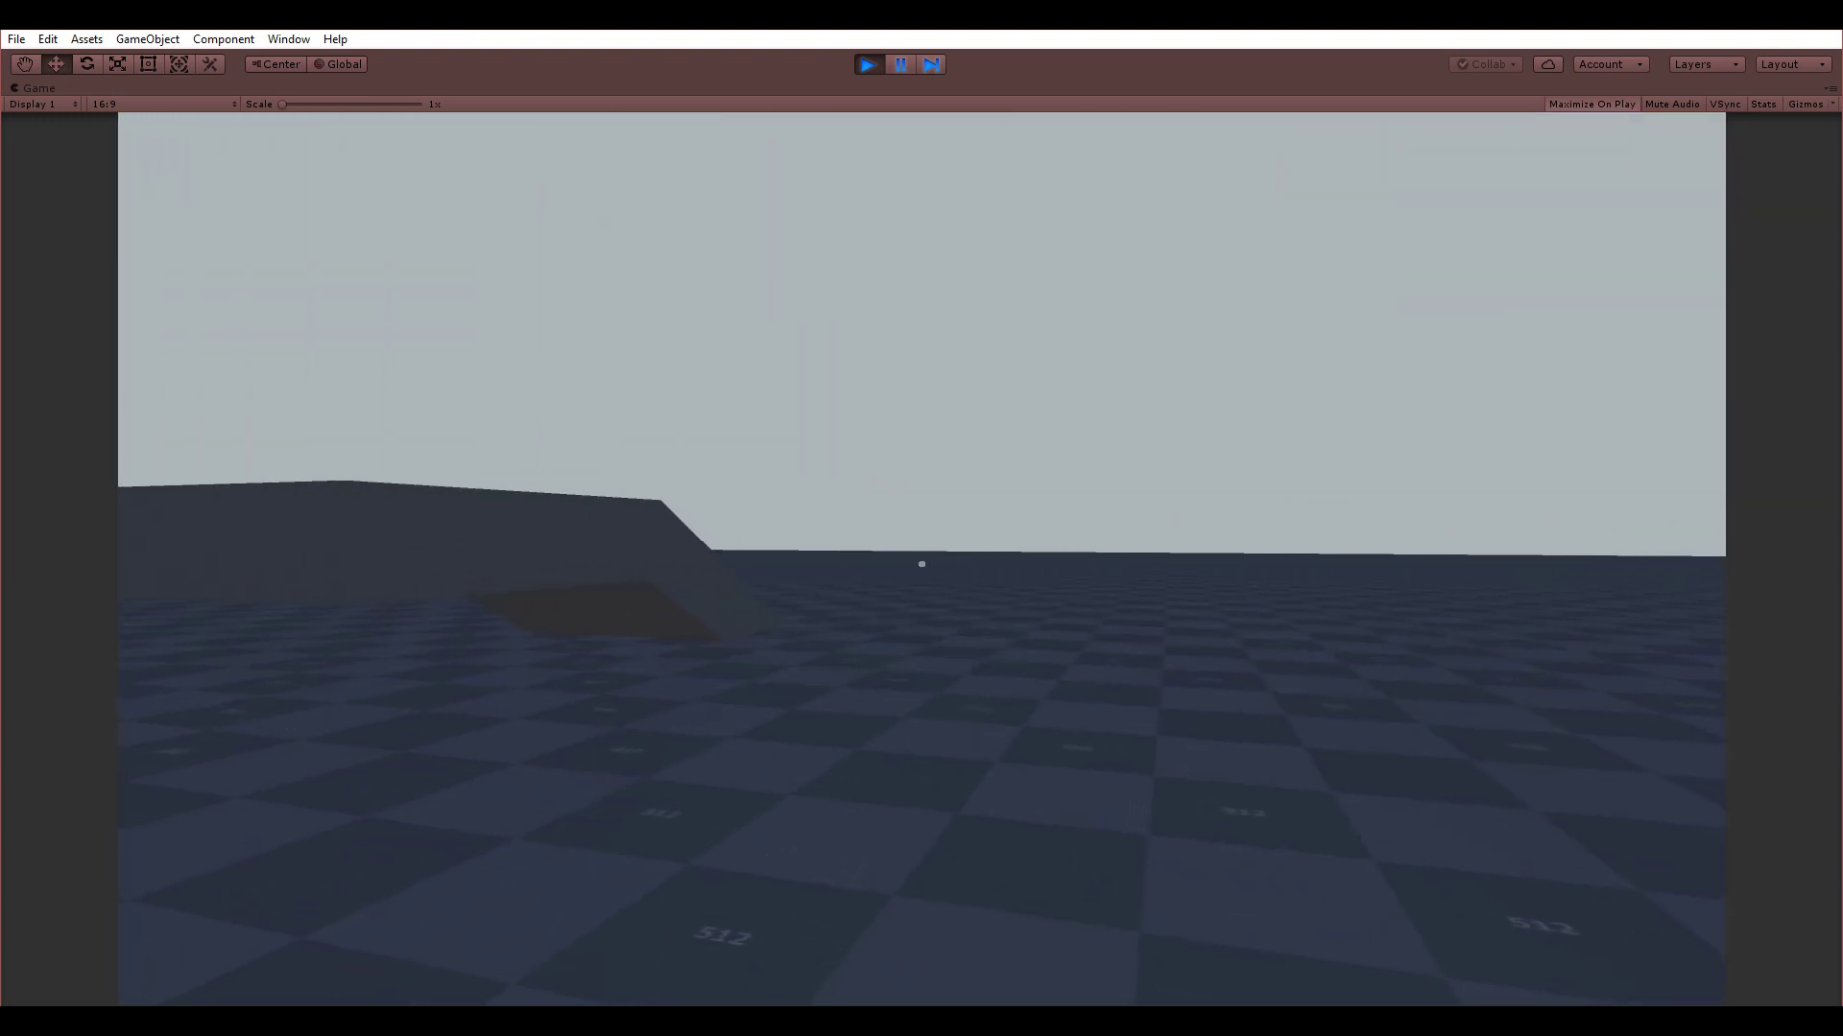
# - Stop the play test and disable Do Smoothing on First_Person_Controller_Rig
pyautogui.press('Escape')
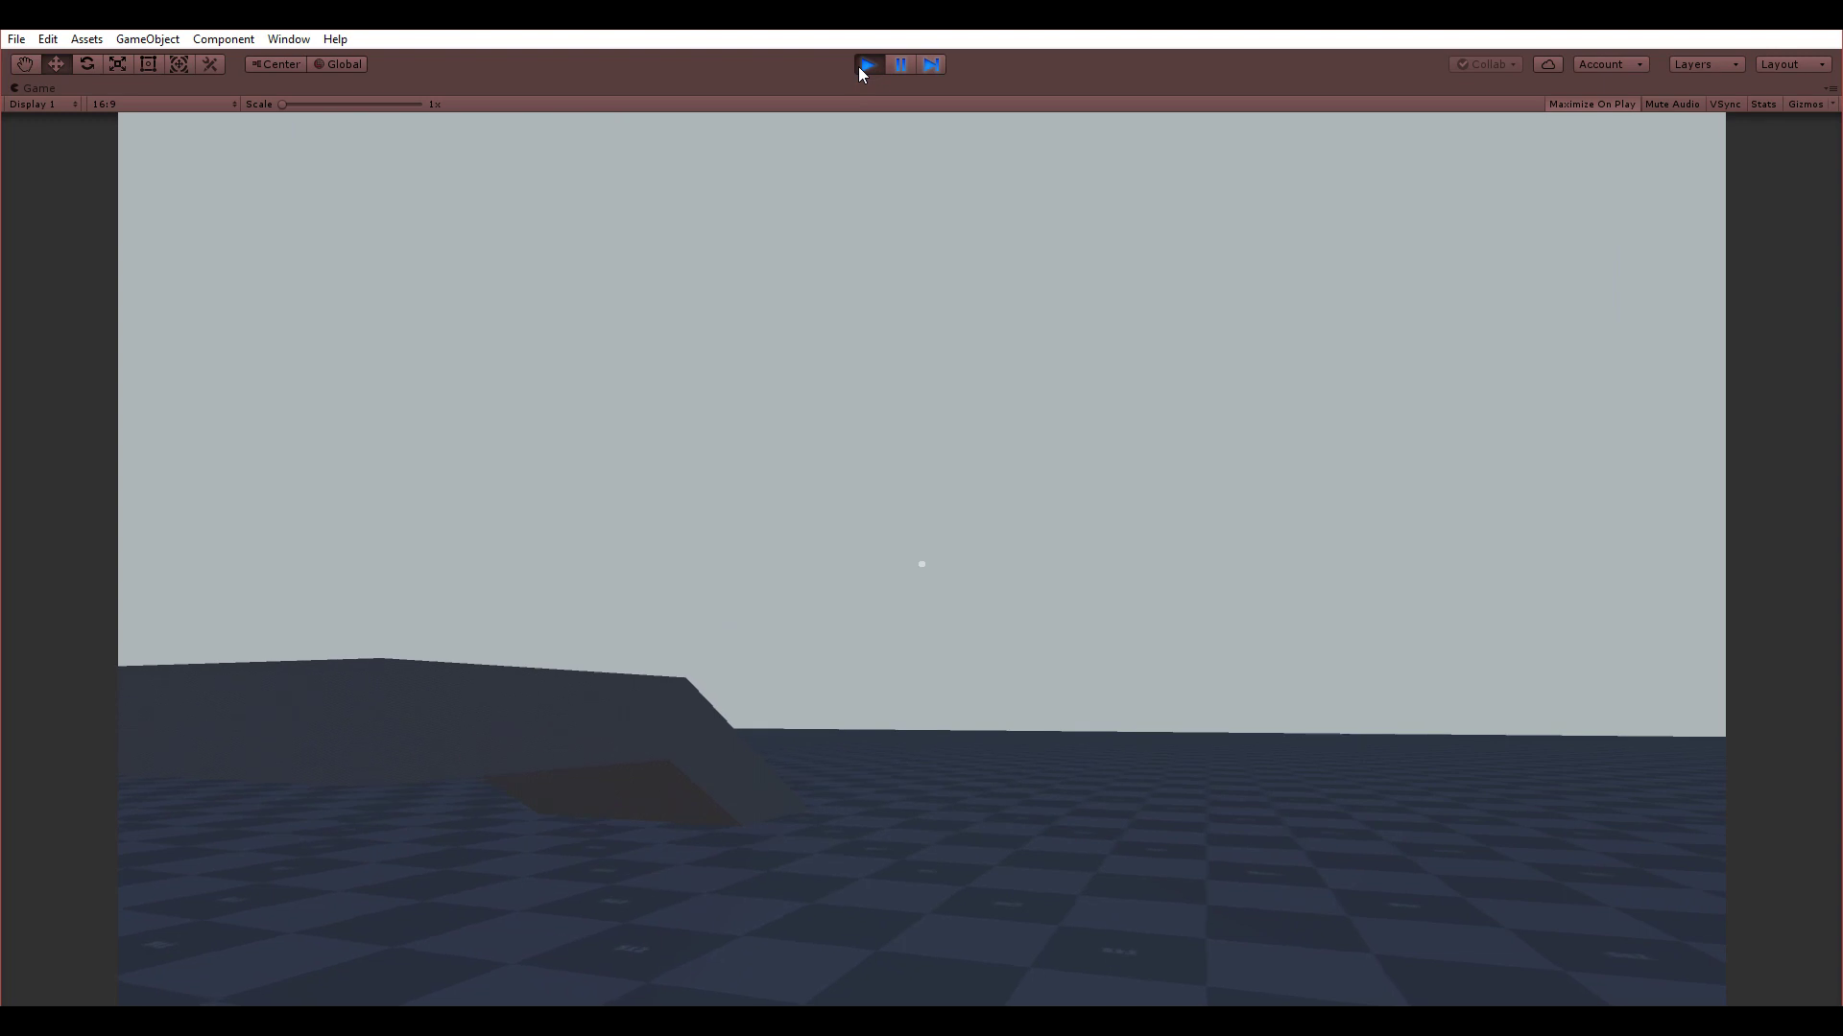
pyautogui.click(860, 66)
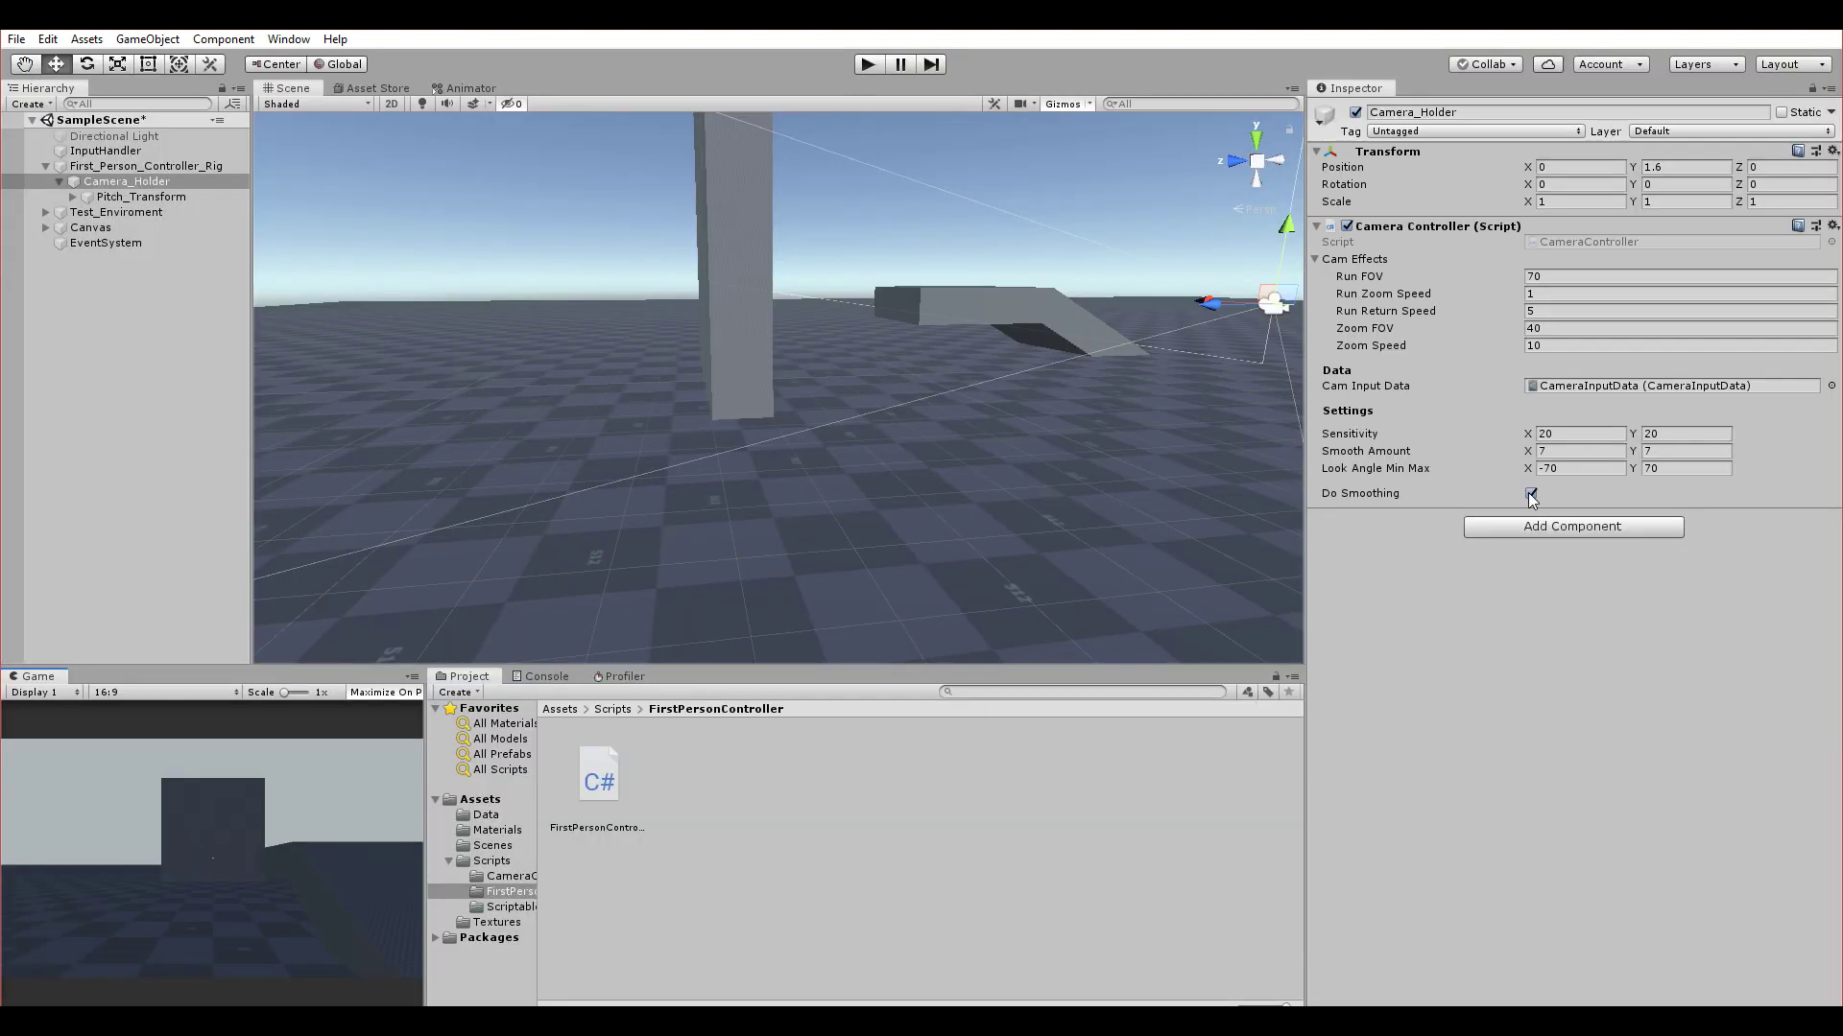
pyautogui.click(115, 166)
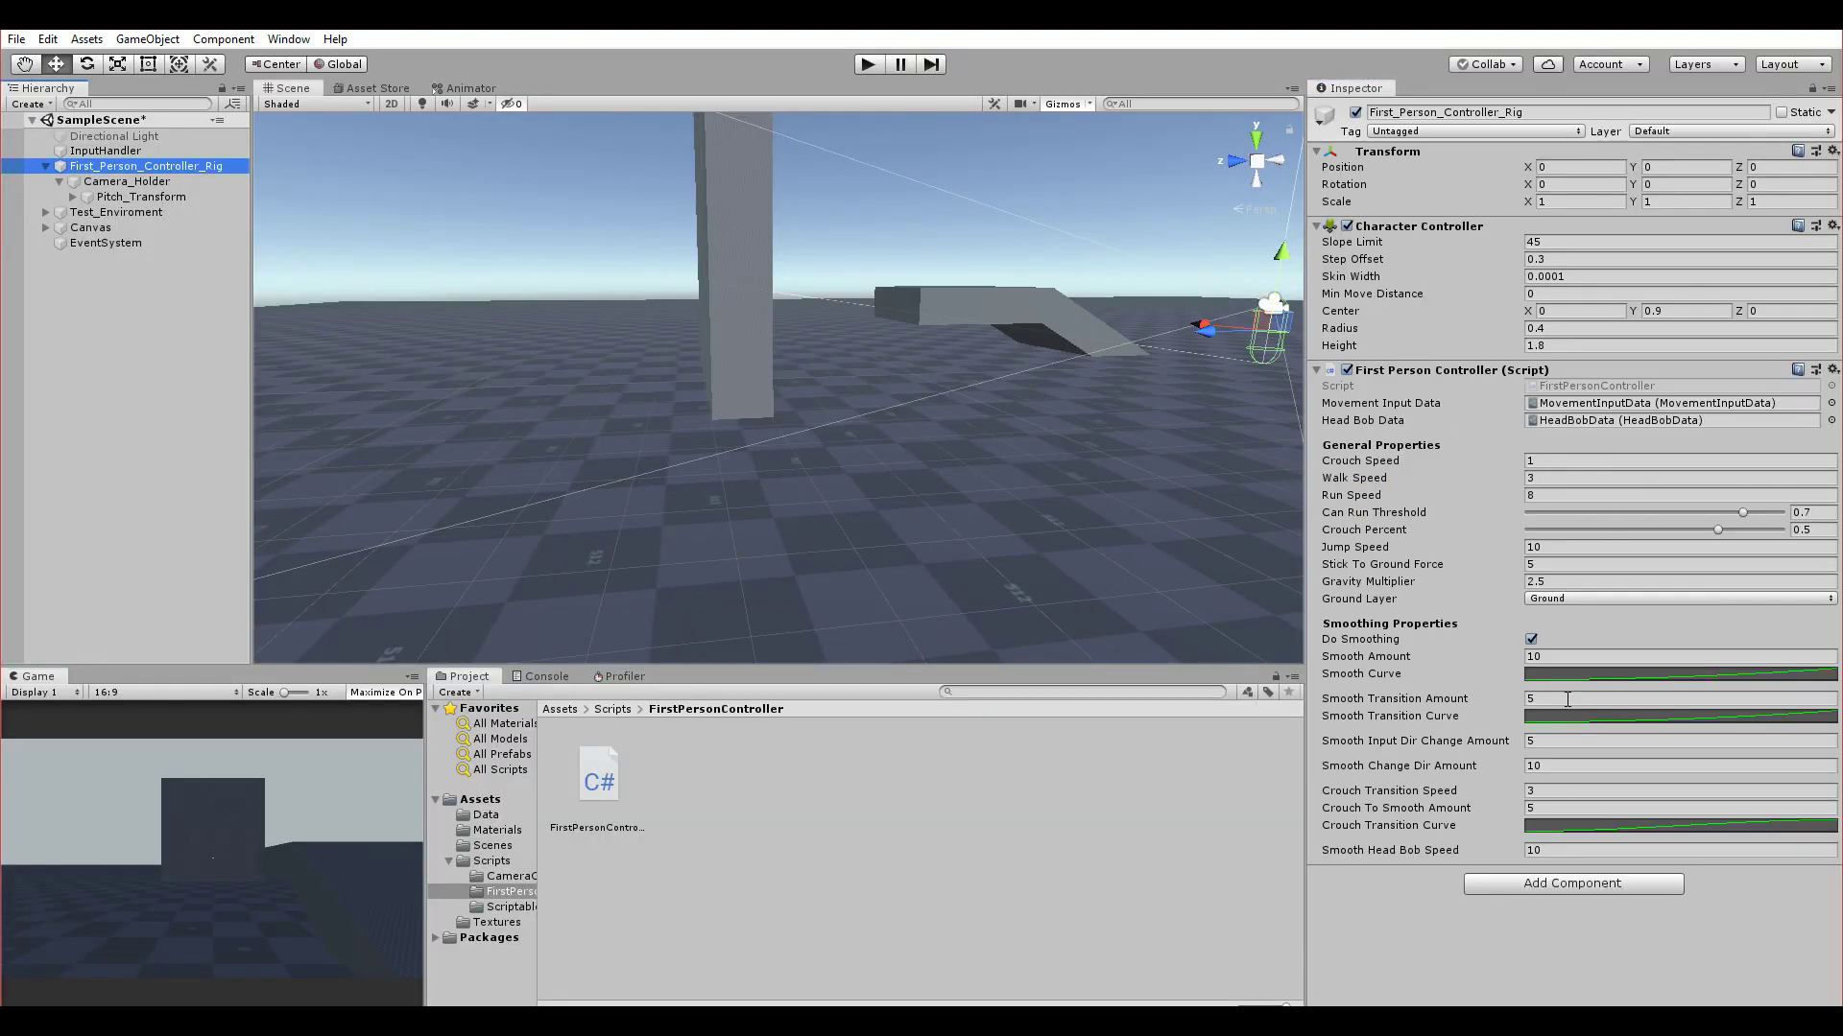
pyautogui.click(1530, 640)
# - Run the scene, move the player forward with the rig's smoothing disabled, and stop the play test
pyautogui.click(868, 66)
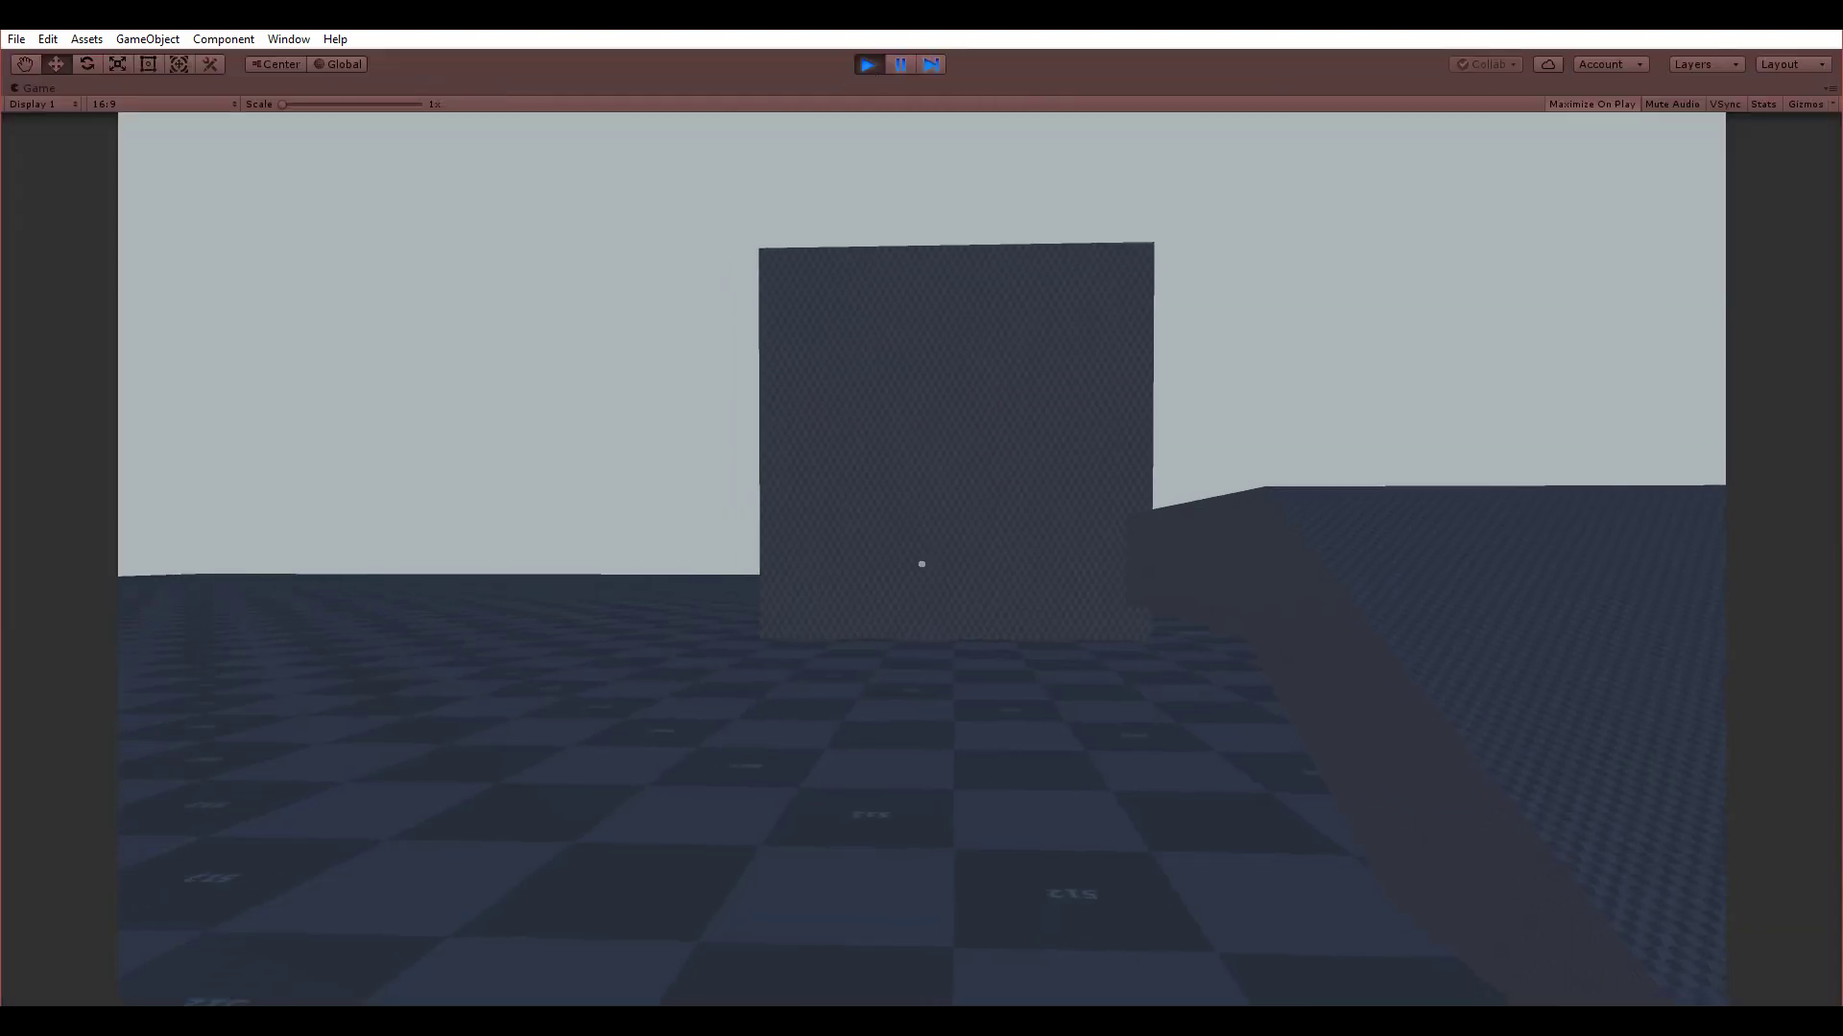
pyautogui.press('w')
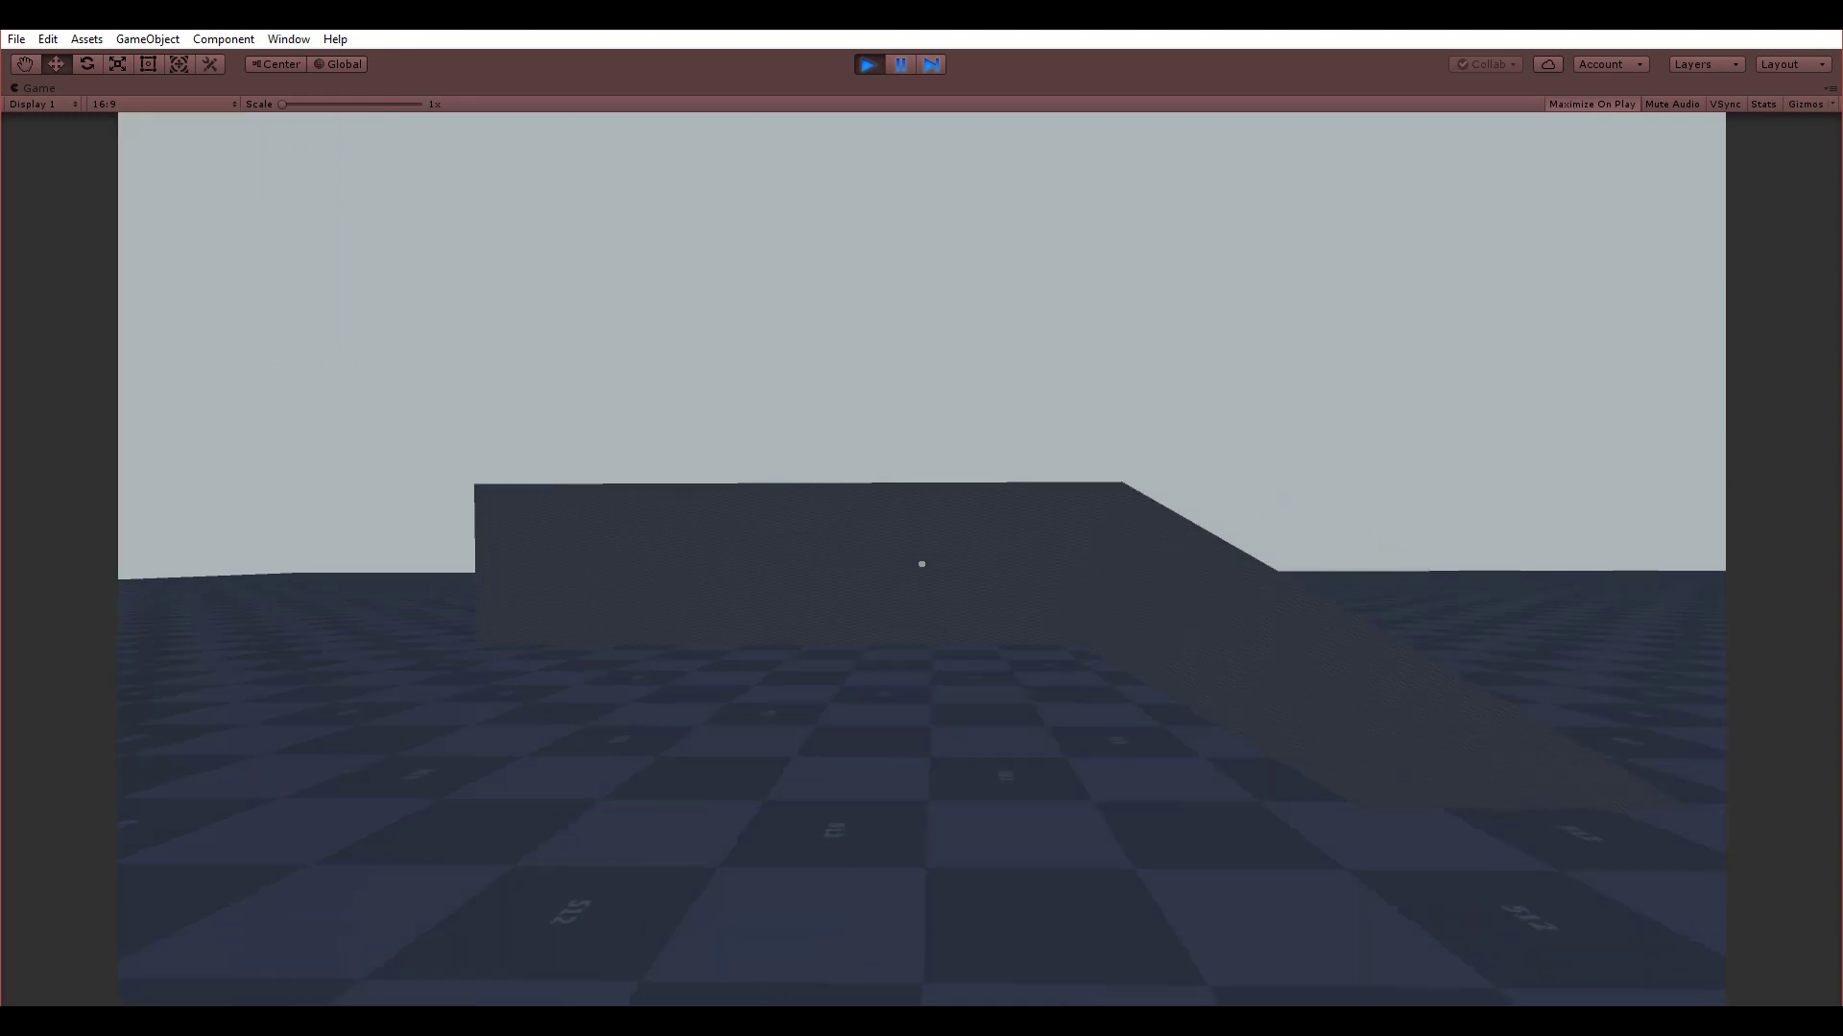
pyautogui.click(866, 65)
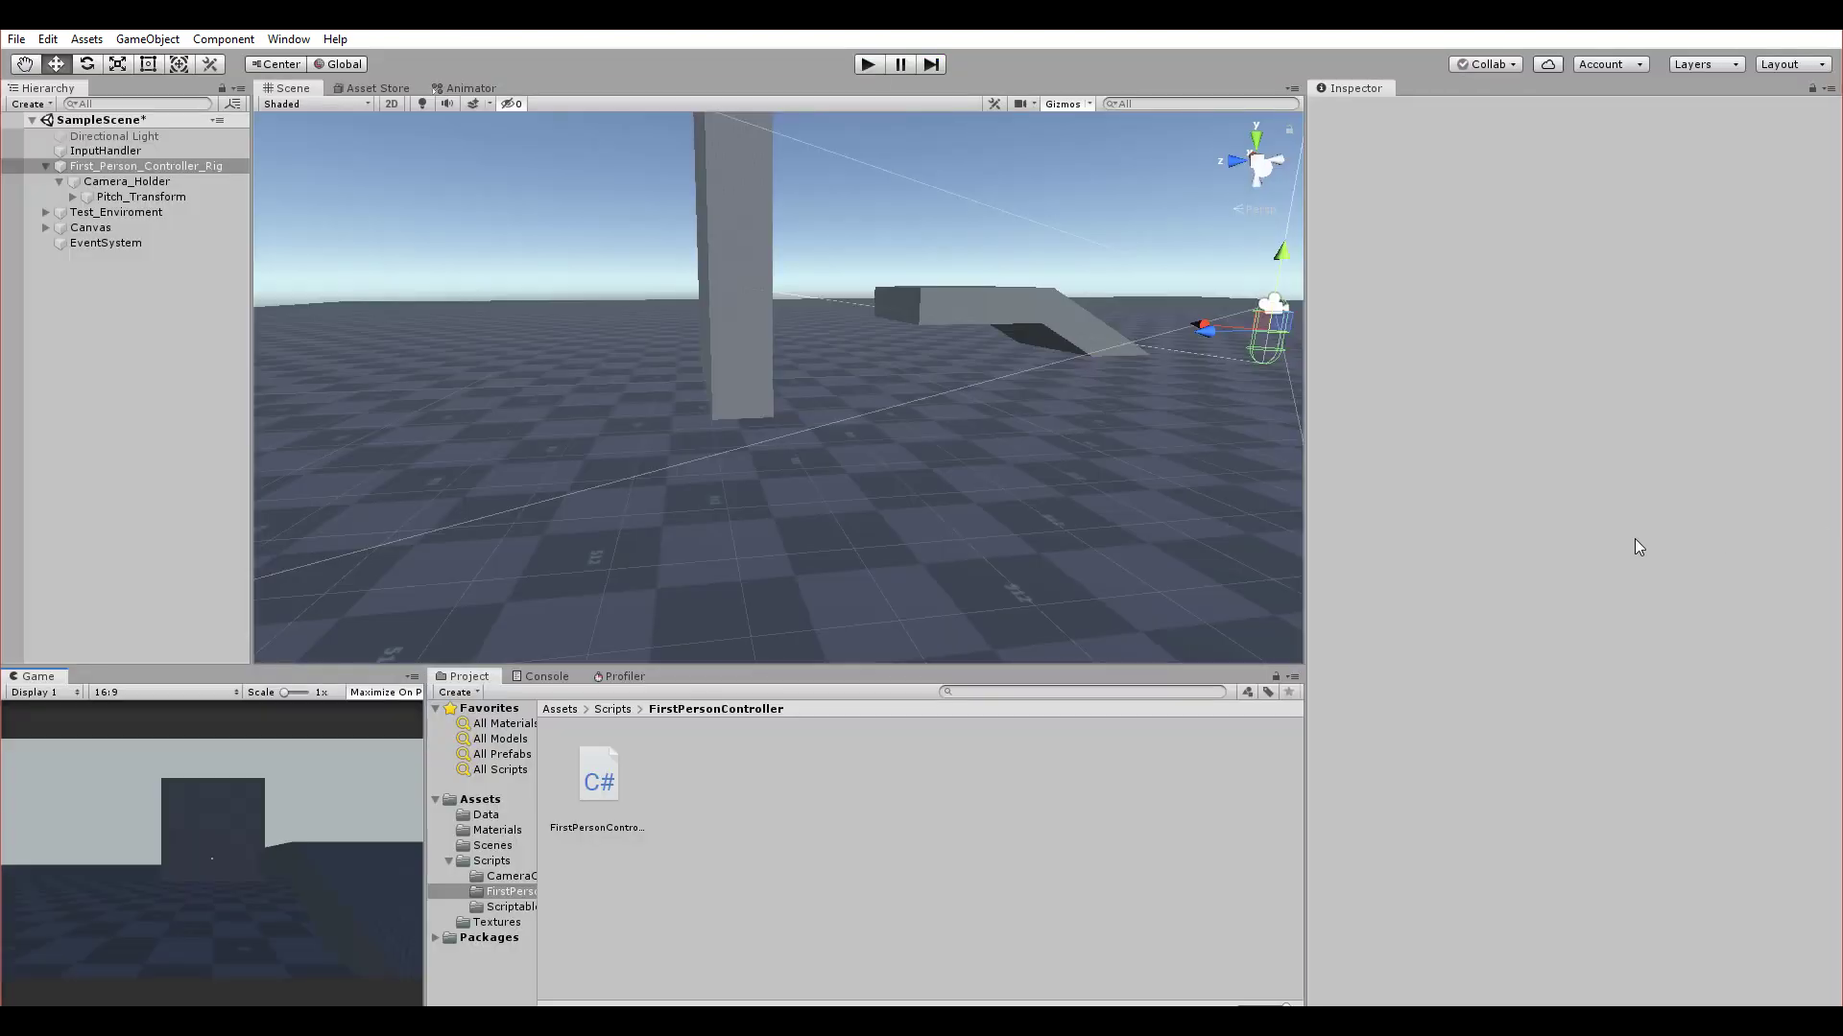
# - Widen the Game view and frame the player rig beside the ramp in the Scene view
pyautogui.moveTo(862, 341); pyautogui.dragTo(637, 415, button='right')
pyautogui.press('e')
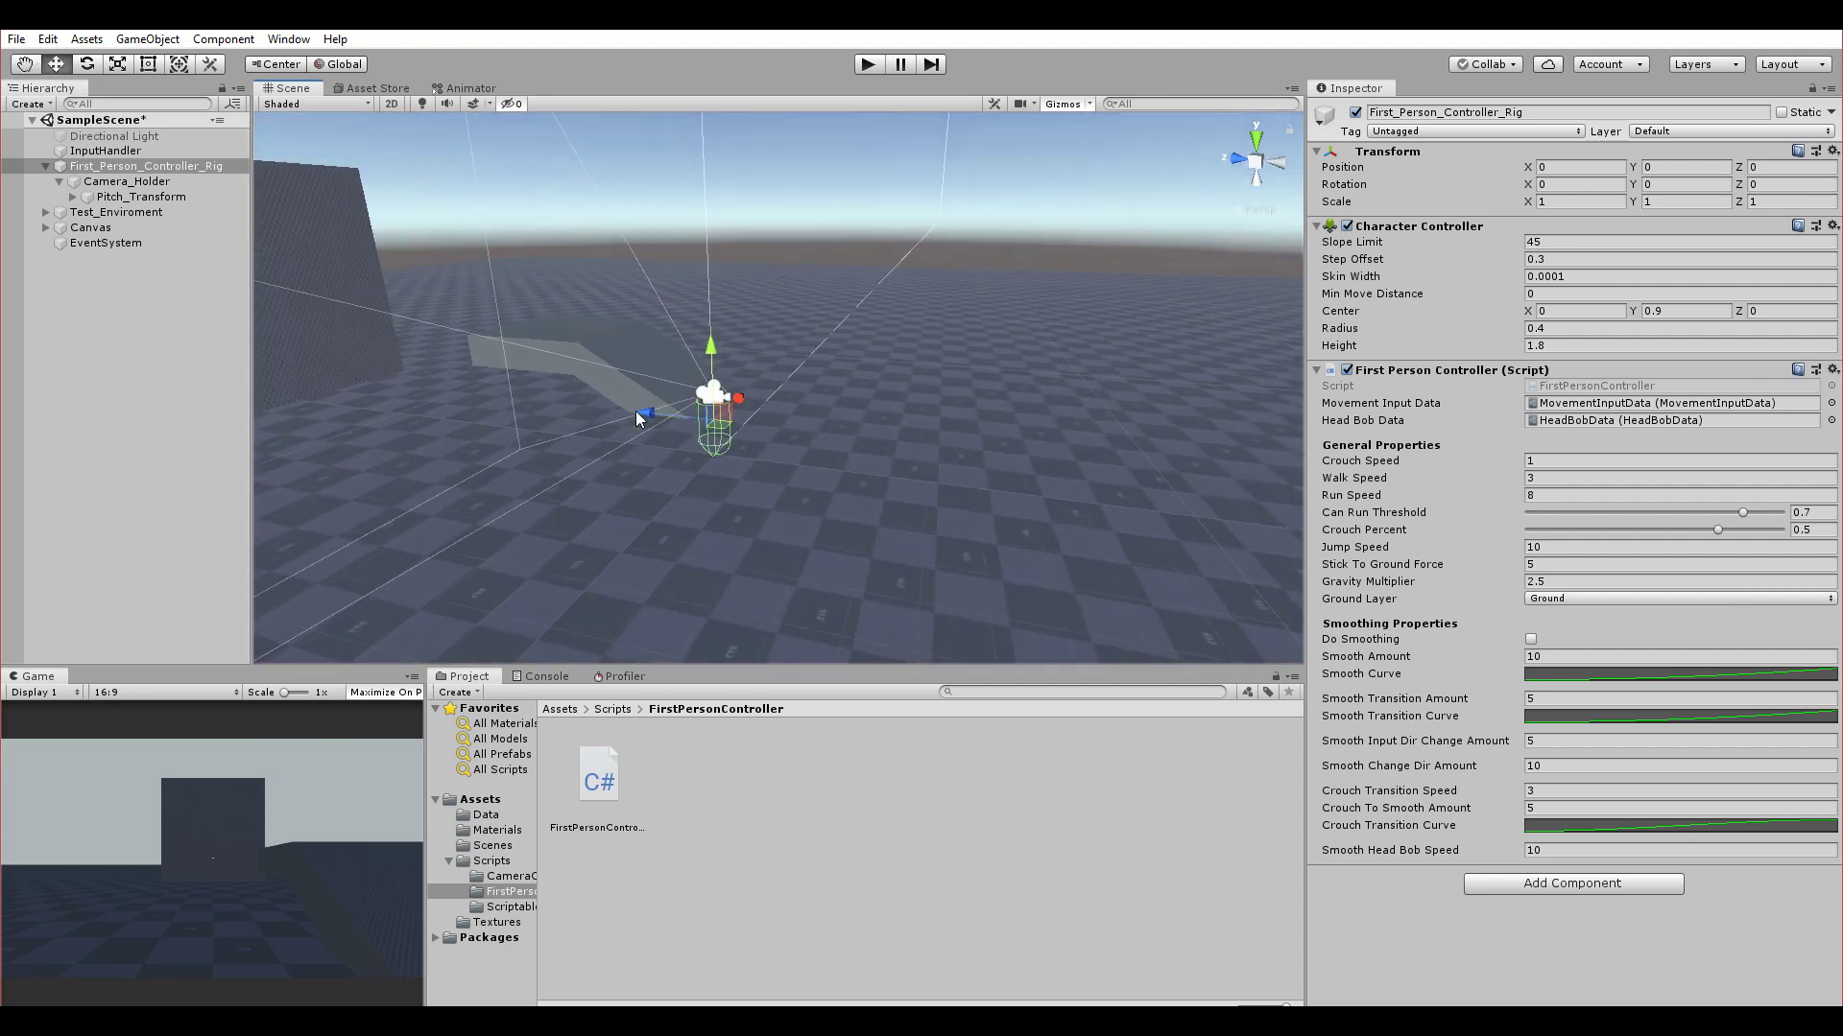
pyautogui.moveTo(424, 780); pyautogui.dragTo(492, 762)
pyautogui.moveTo(617, 393); pyautogui.dragTo(707, 296, button='right')
pyautogui.press('w')
pyautogui.press('s')
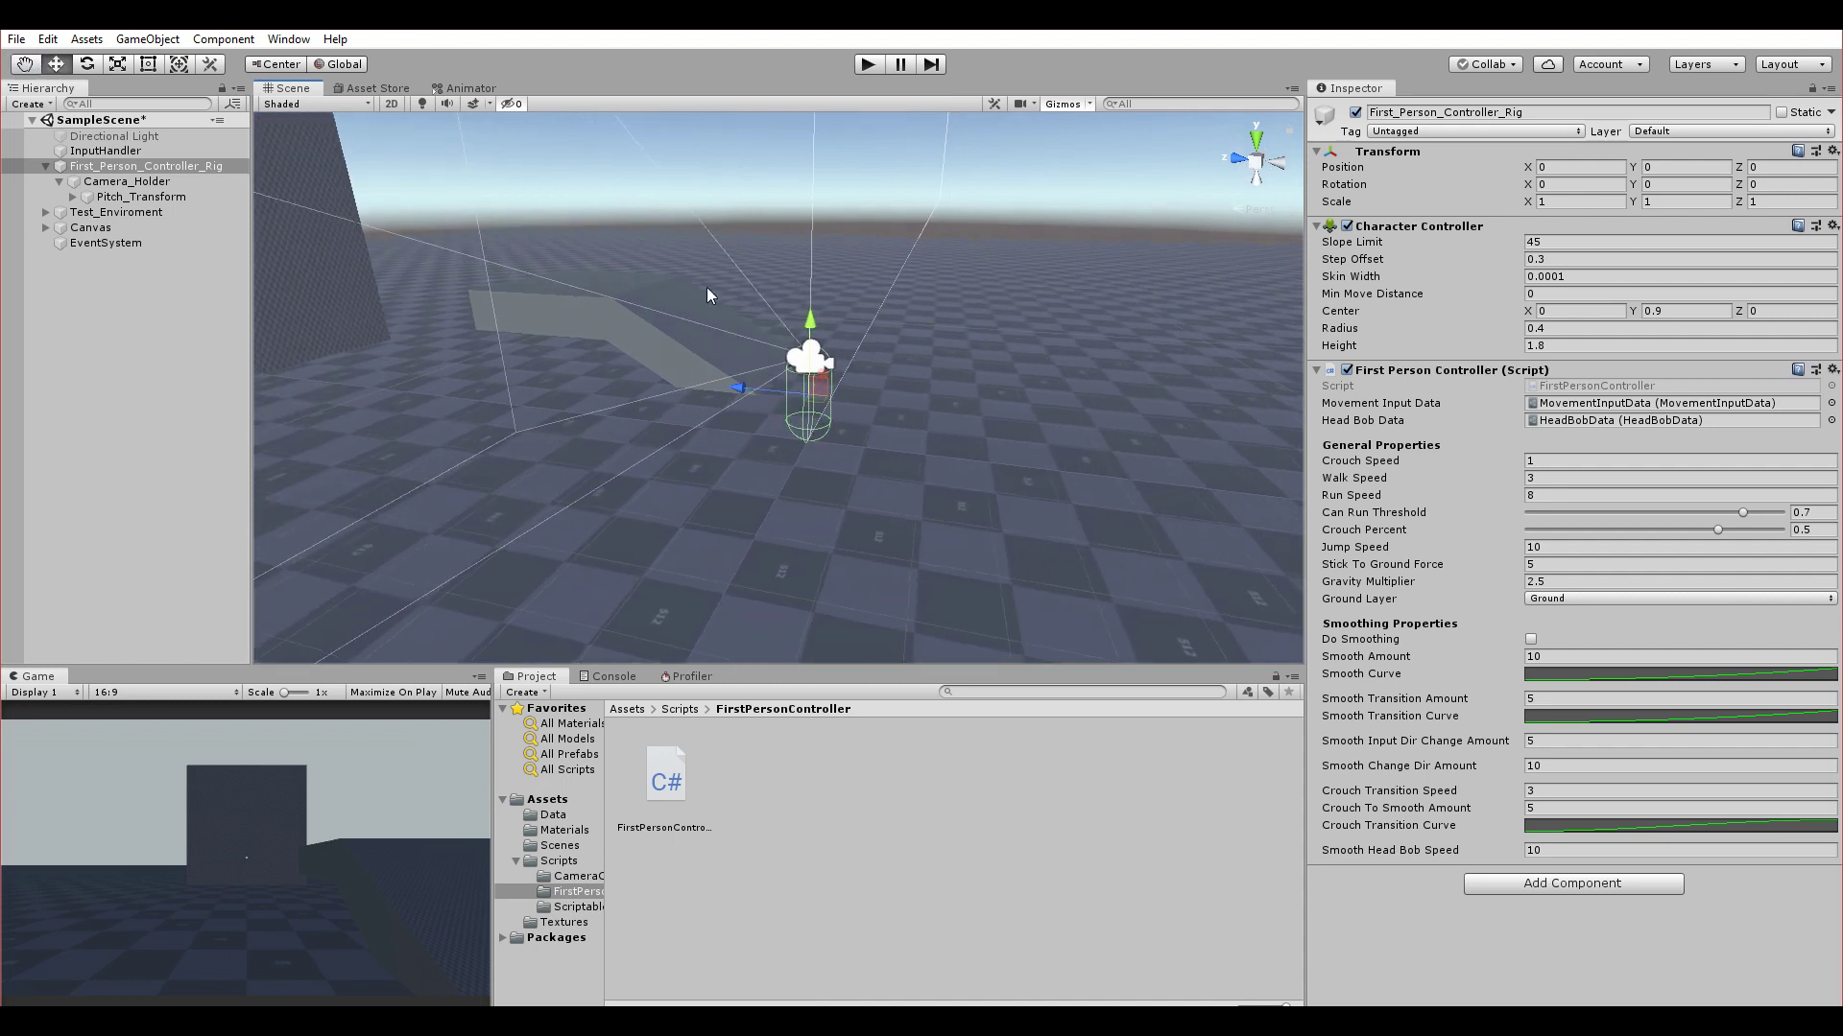
# - Run the scene with the Scene and Game views side by side, and walk the player forward and back
pyautogui.click(866, 65)
pyautogui.click(389, 844)
pyautogui.press('w')
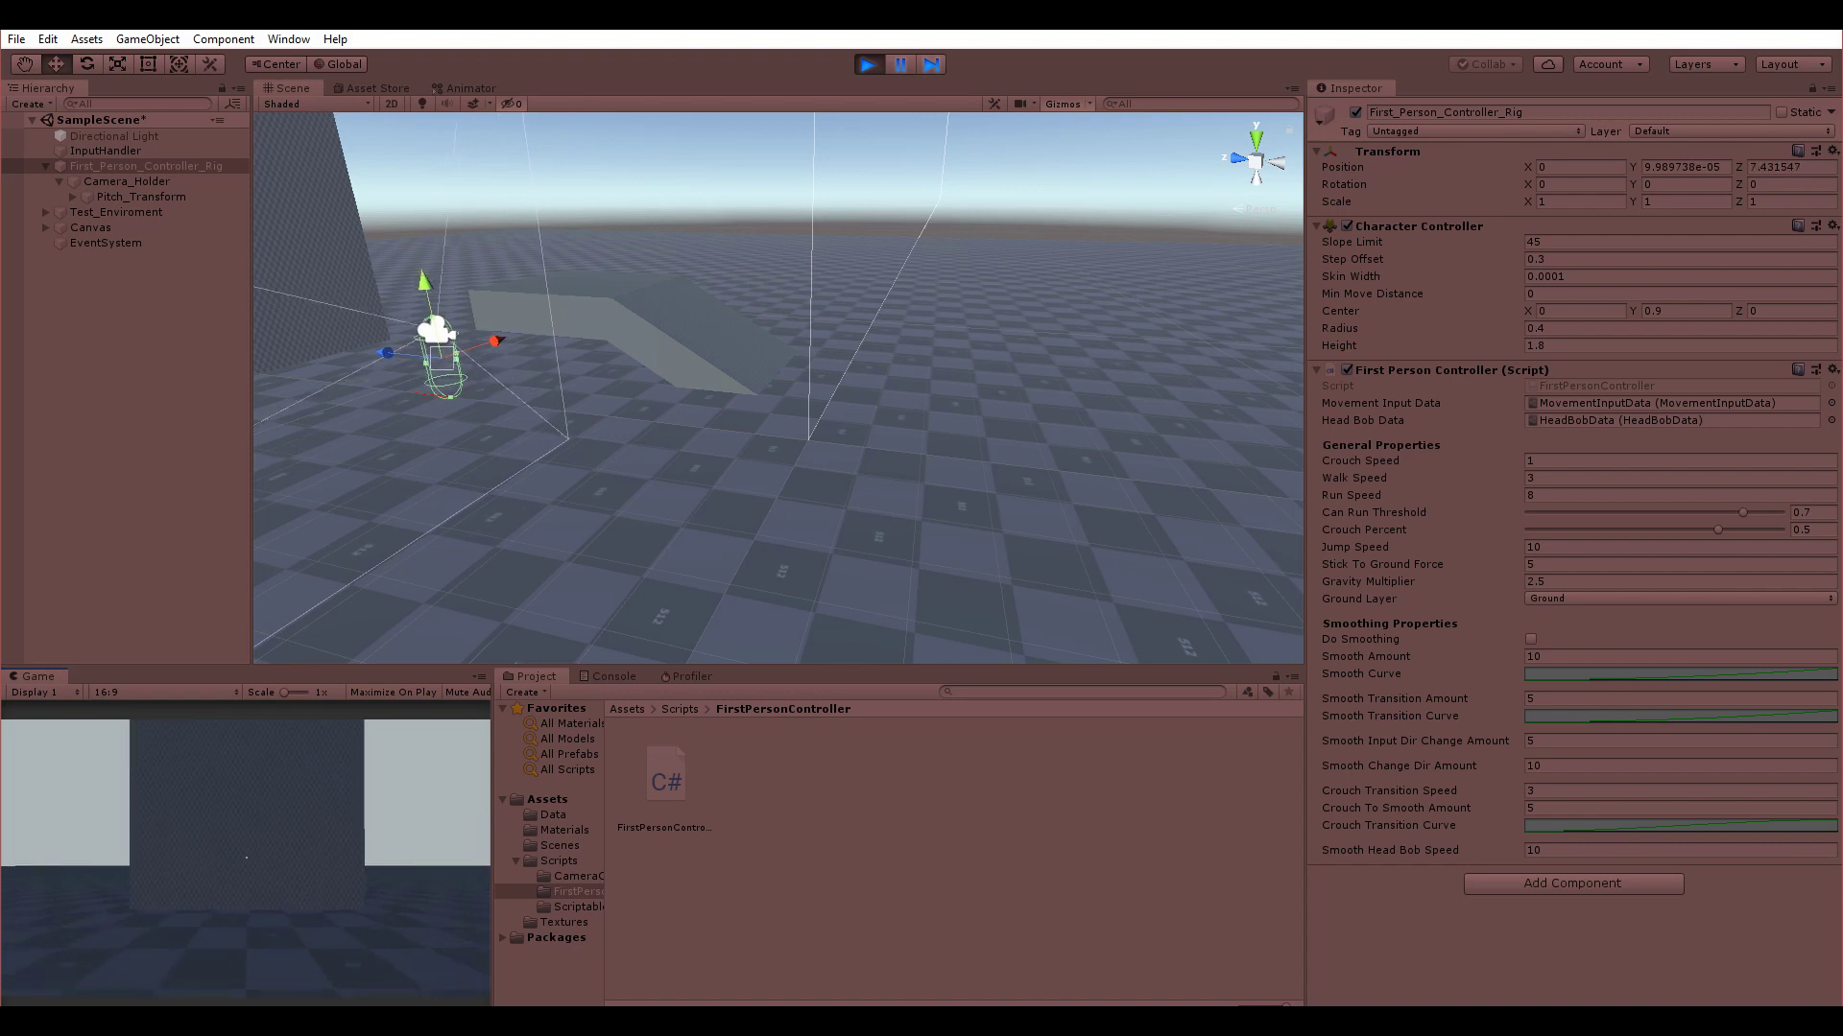
pyautogui.press('s')
pyautogui.press('s')
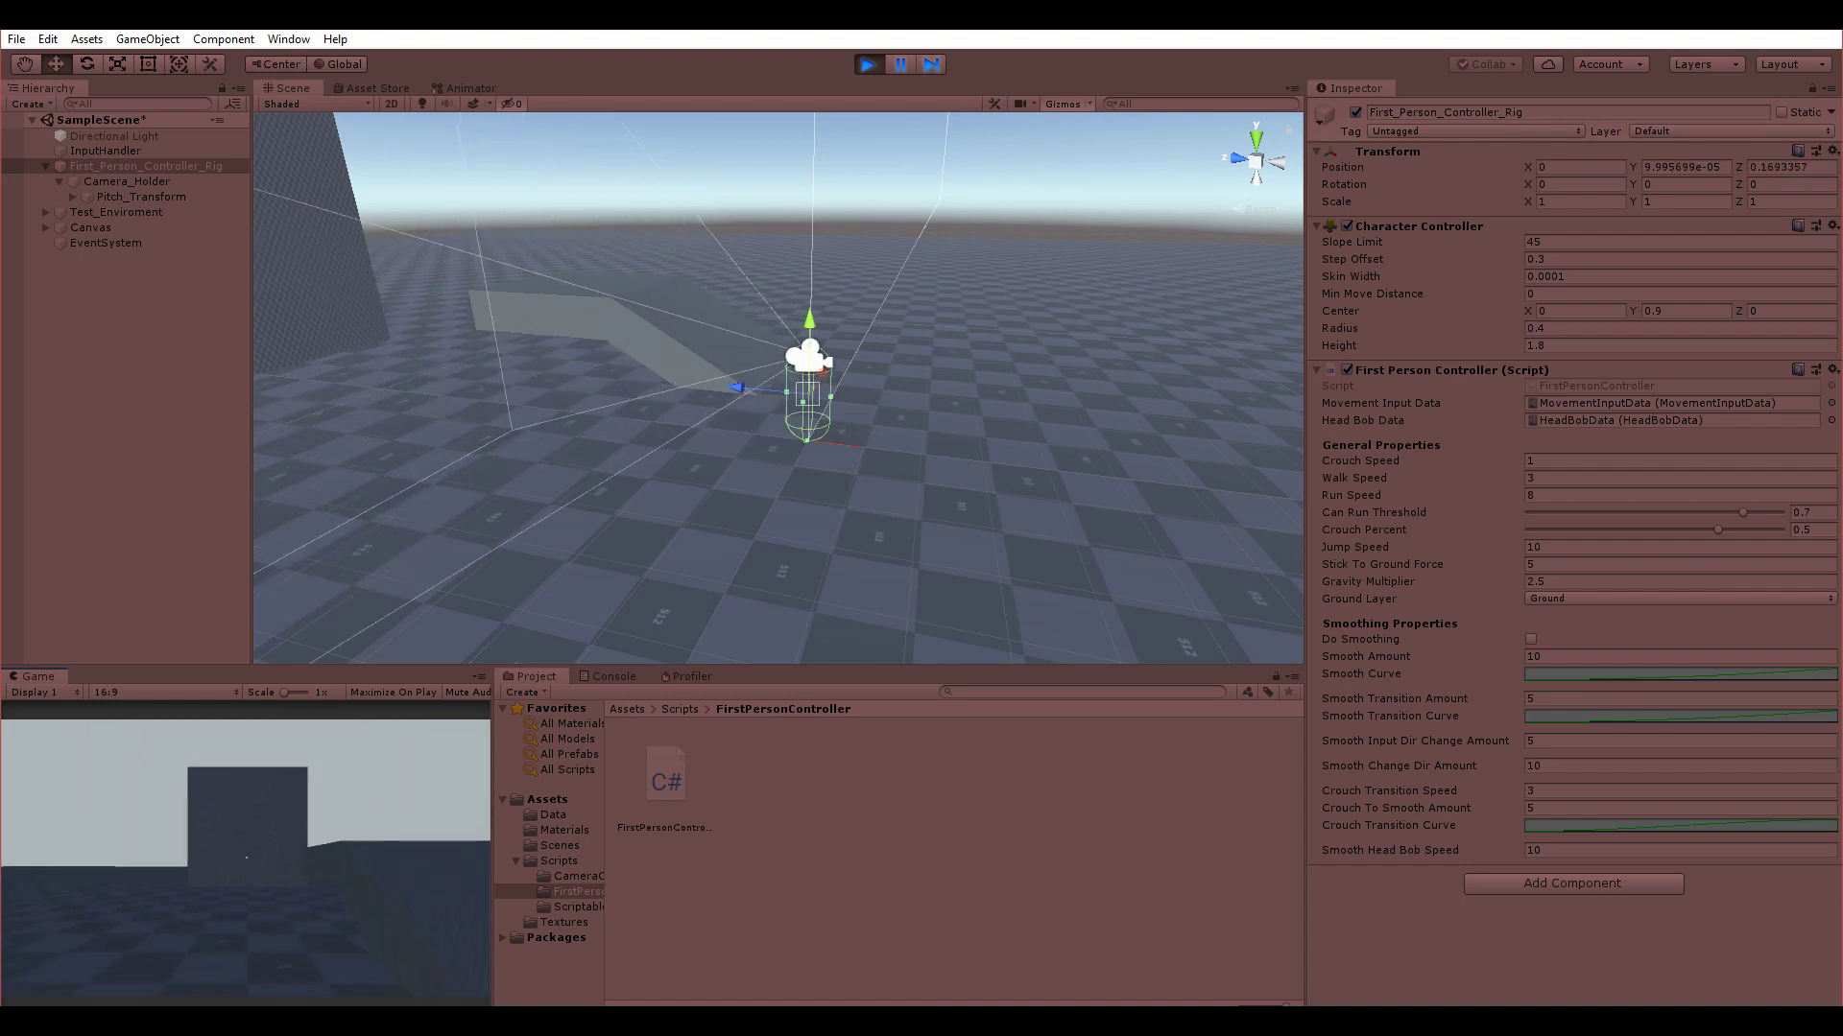
# - Test running and walking the player forward and backing up without smoothing, and stop the play test
pyautogui.hotkey('shift', 'w')
pyautogui.press('w')
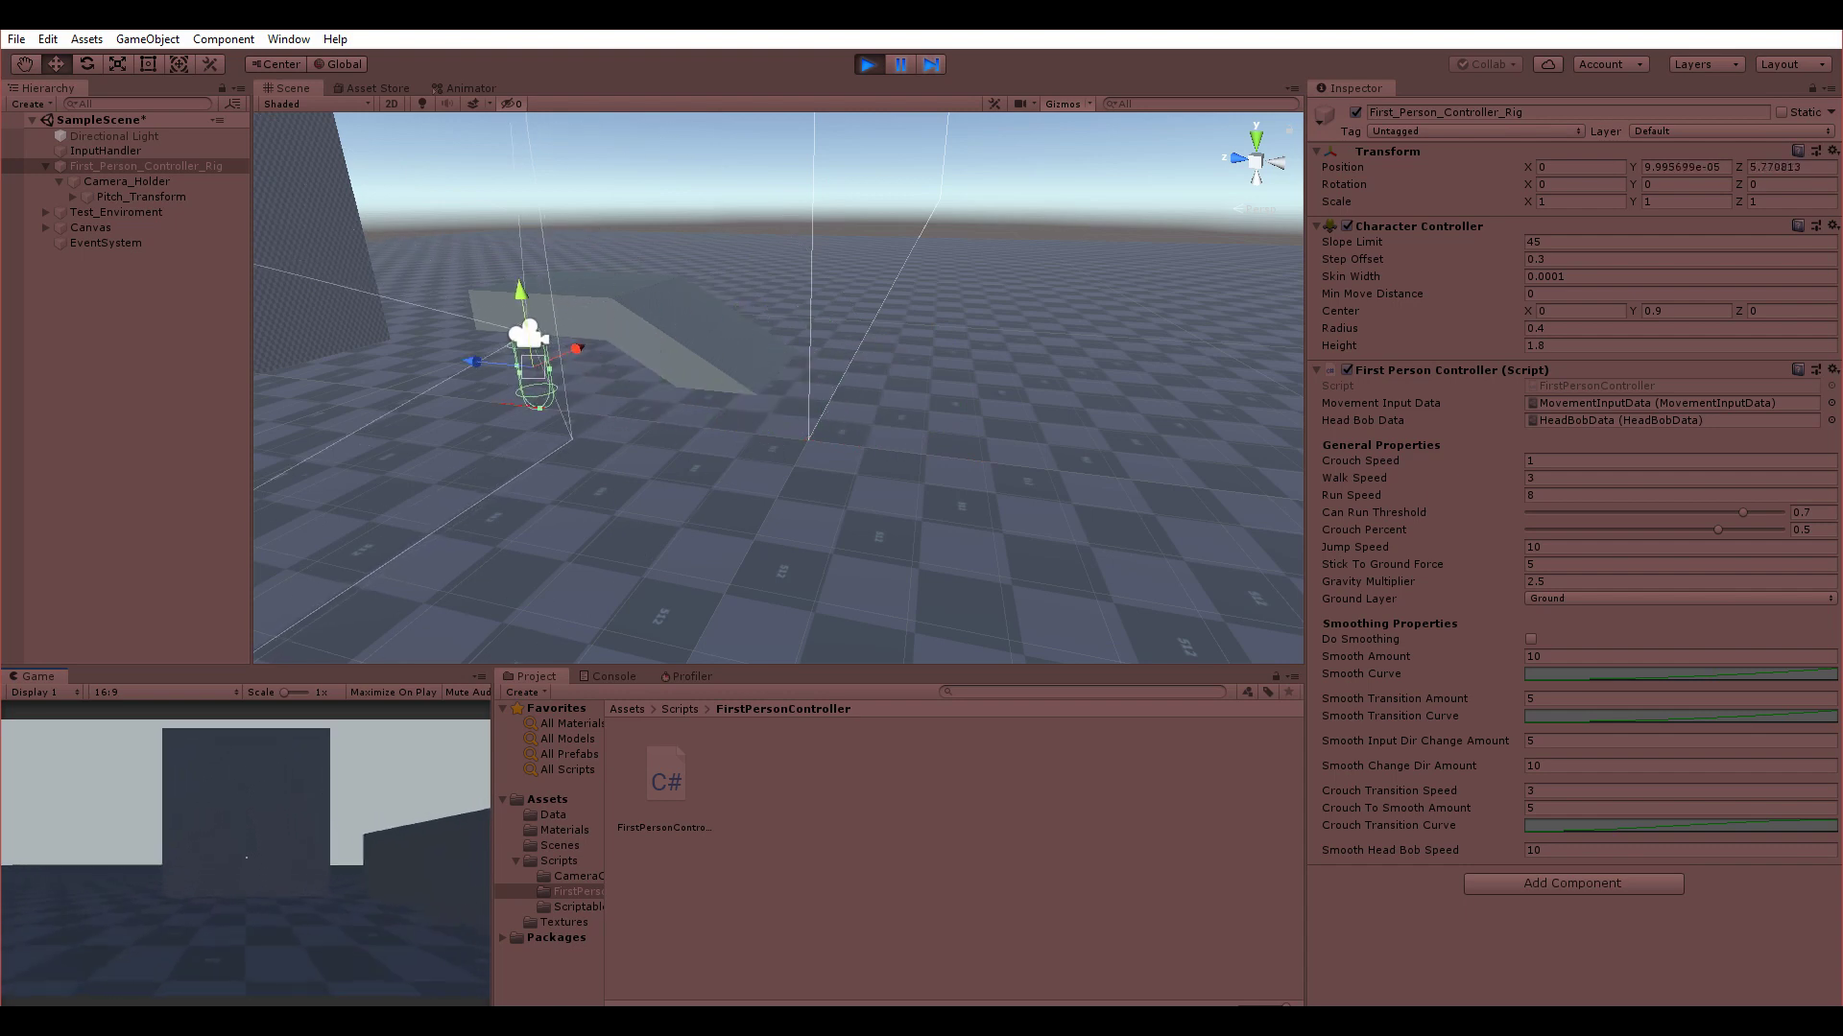
pyautogui.press('s')
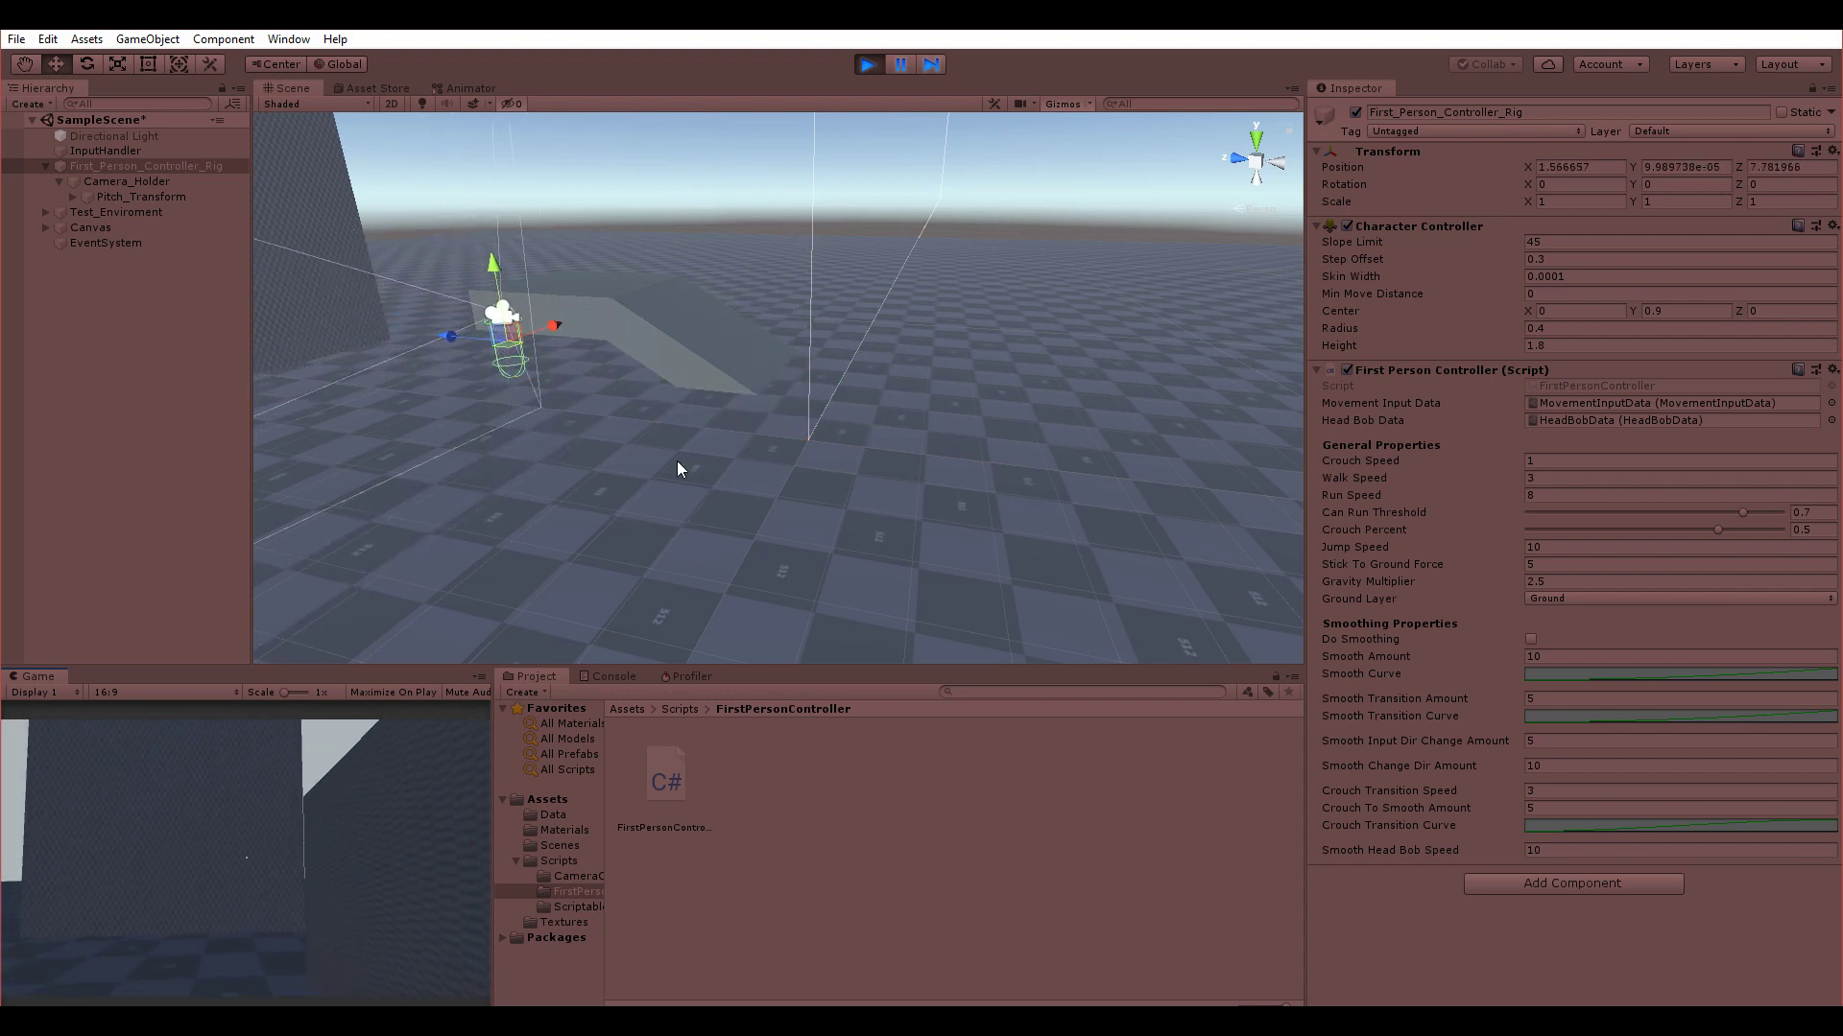
pyautogui.click(857, 64)
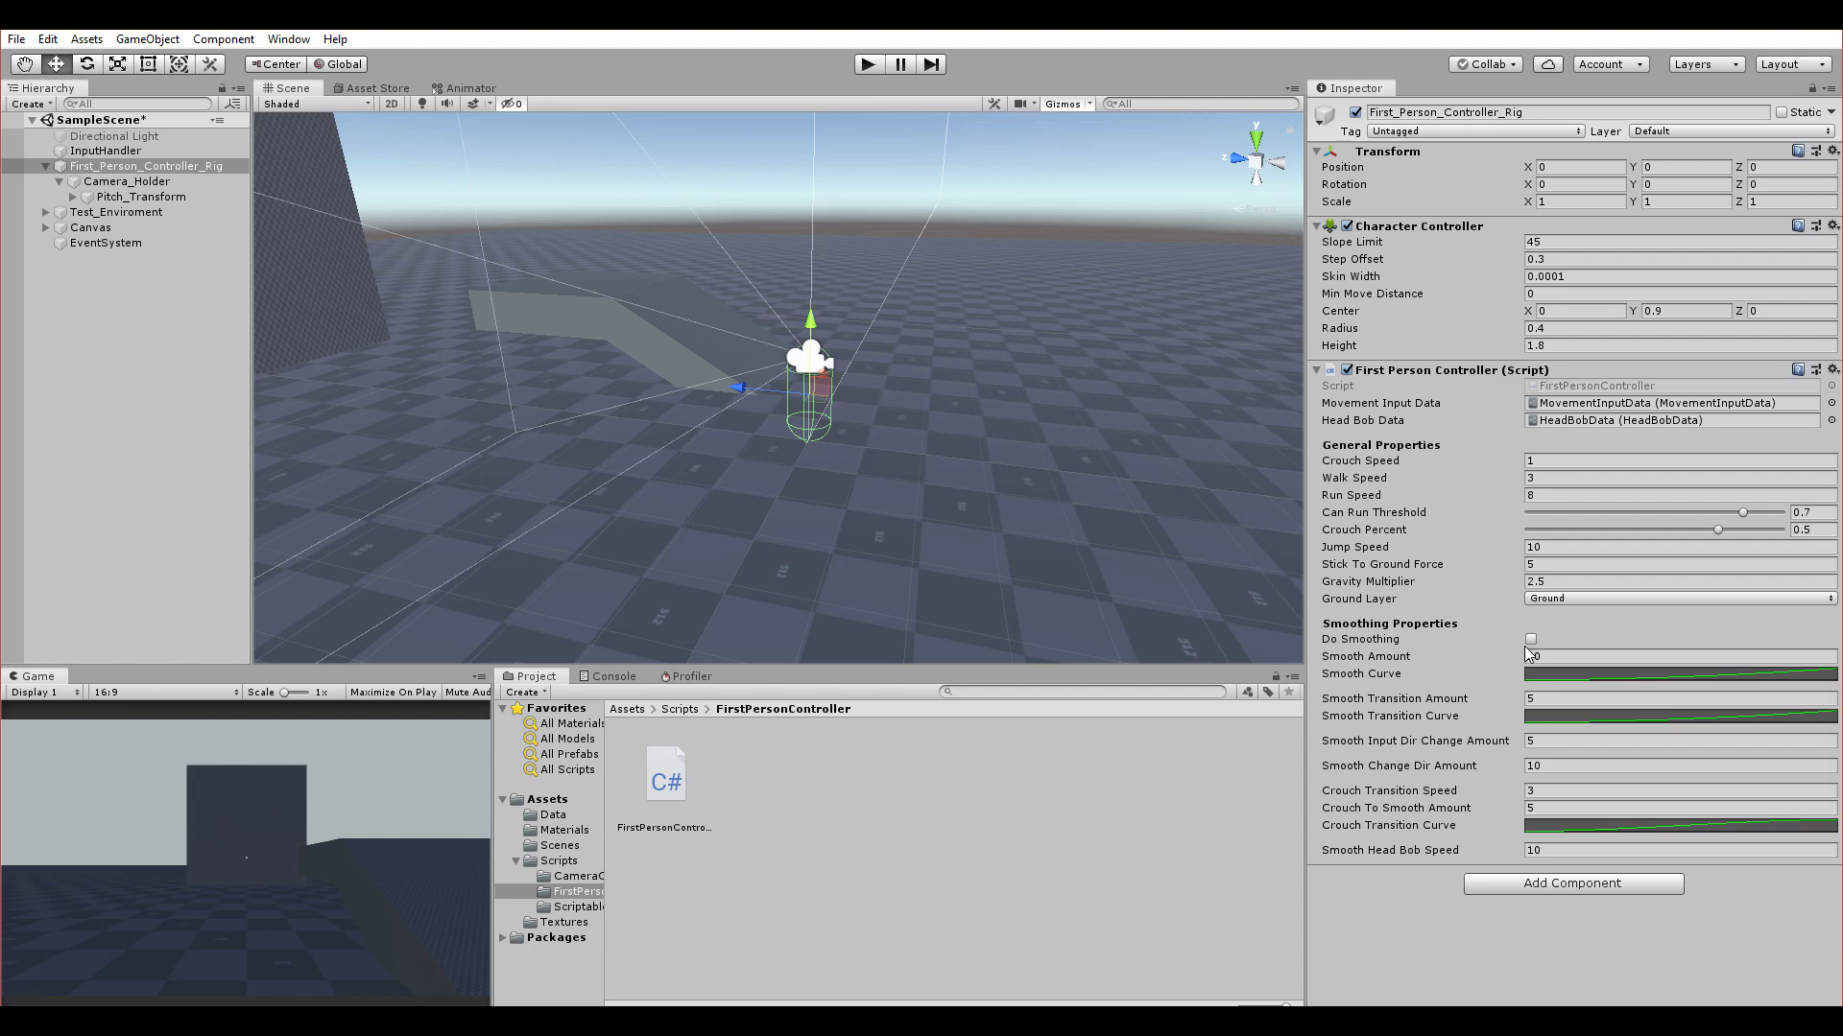
# - Enable Do Smoothing on the Camera Controller script of the Camera_Holder
pyautogui.click(127, 181)
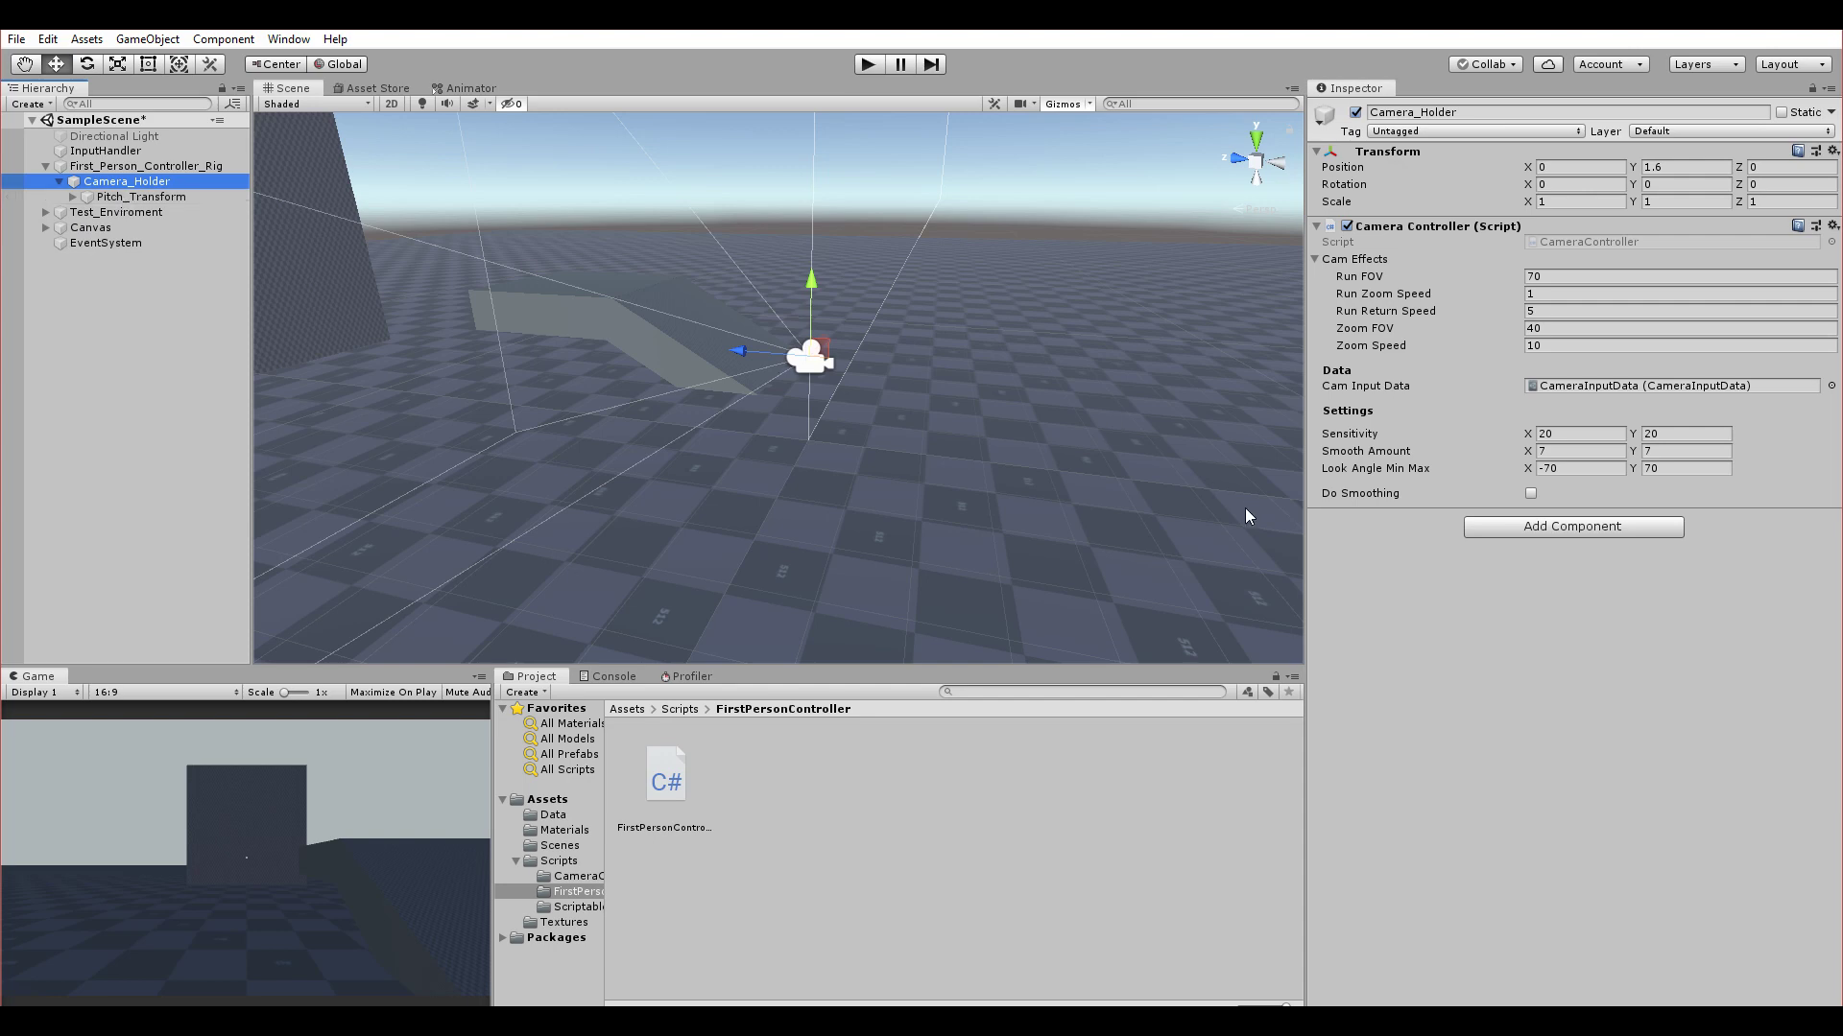
pyautogui.click(1530, 494)
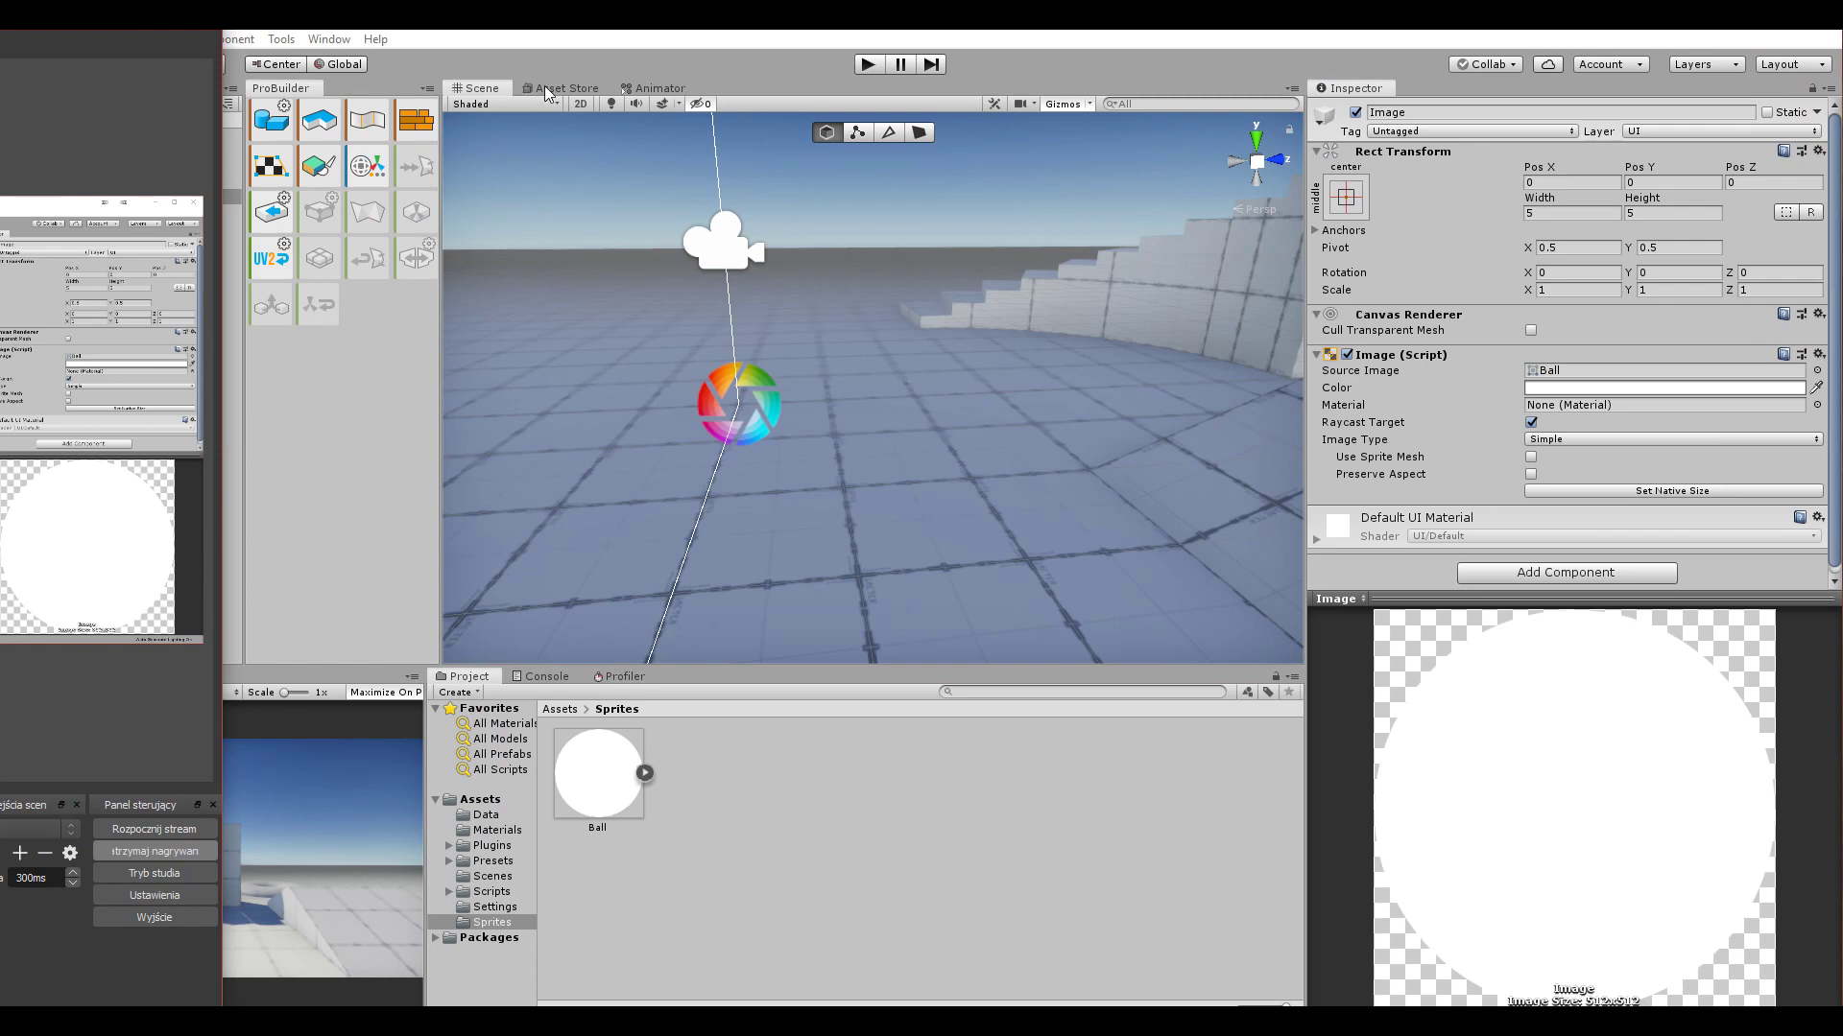
# - Switch to the other Unity project, dock ProBuilder beside the Scene view, narrow the Hierarchy and widen the Game view
pyautogui.hotkey('alt', 'Tab')
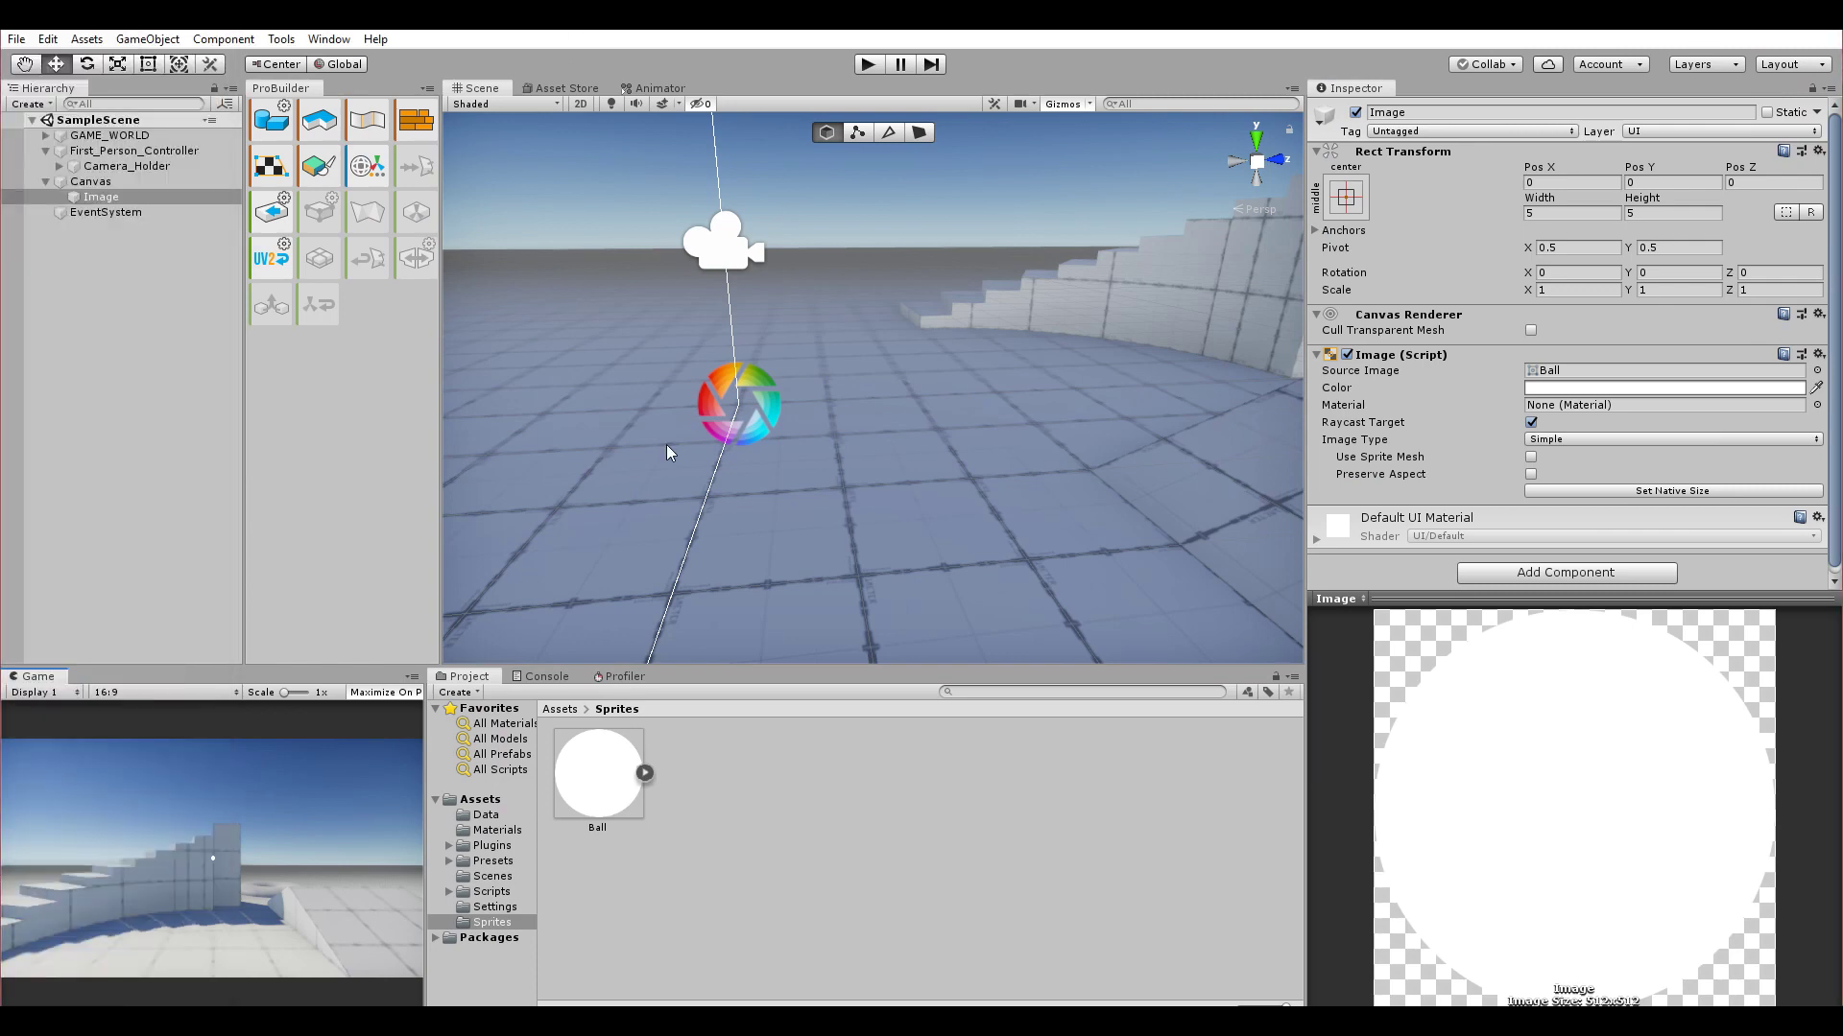
pyautogui.moveTo(300, 89); pyautogui.dragTo(649, 88)
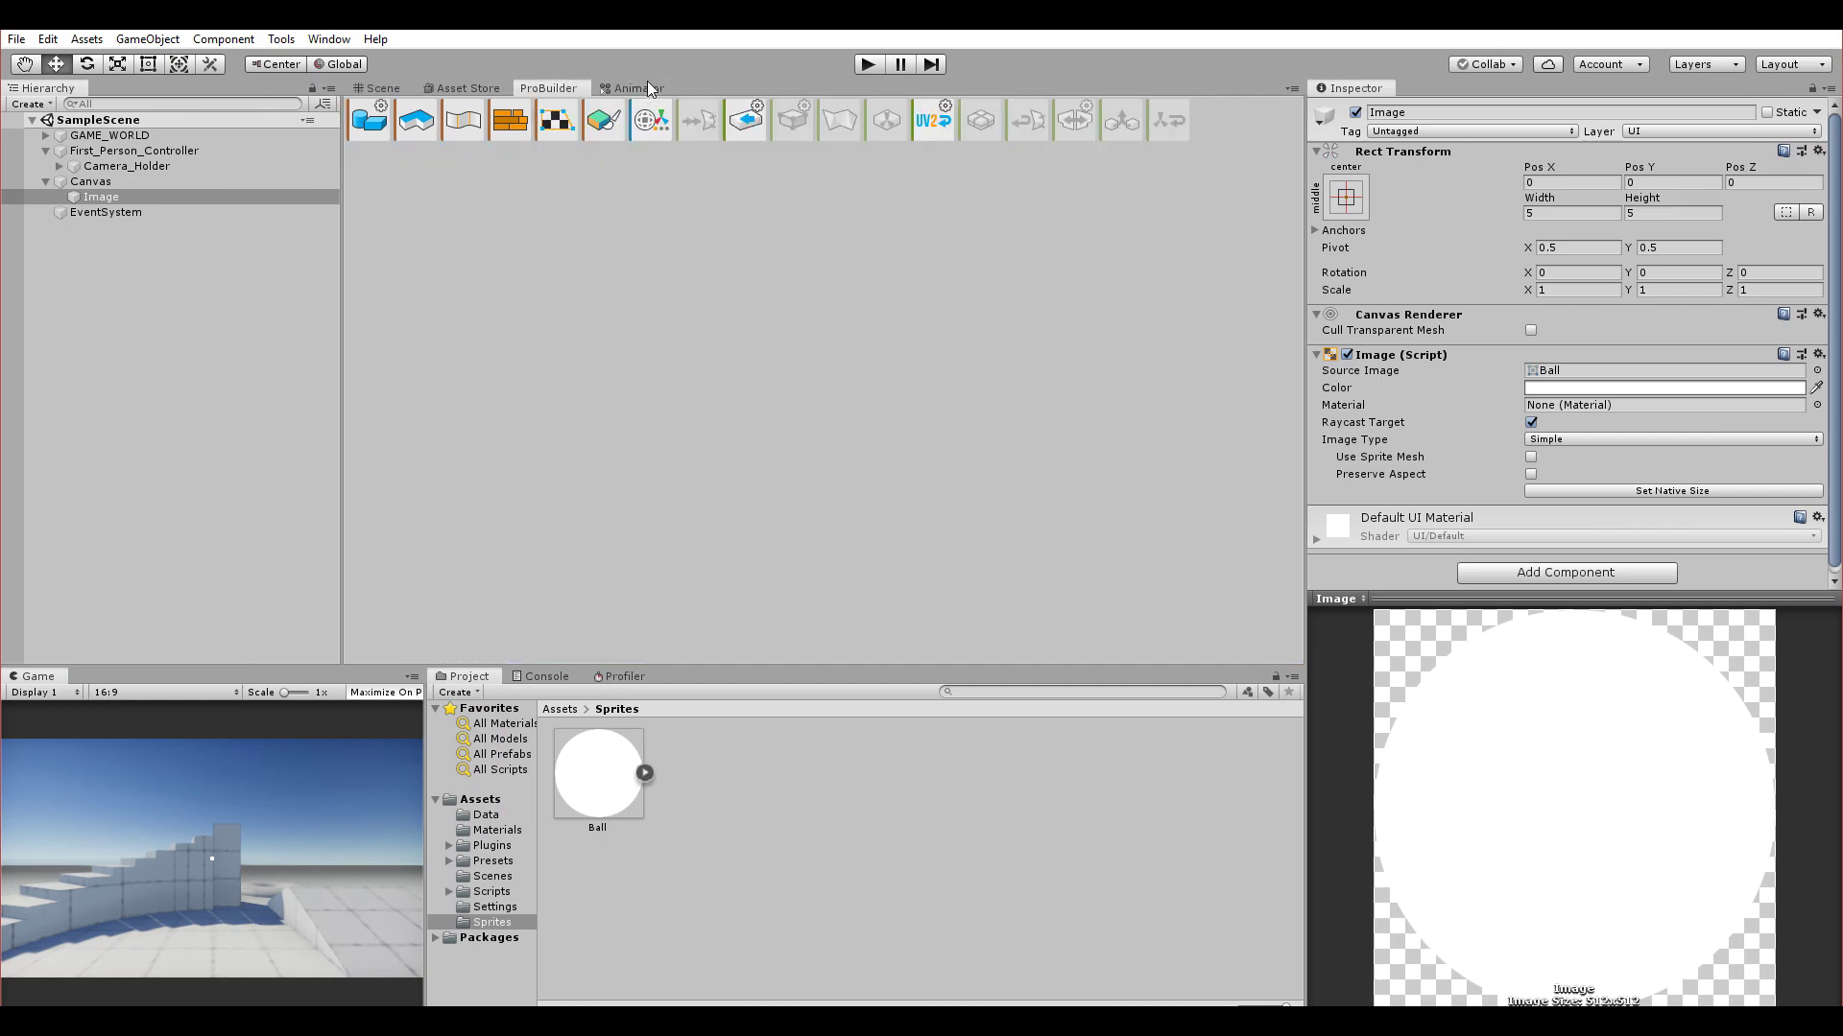
pyautogui.click(376, 88)
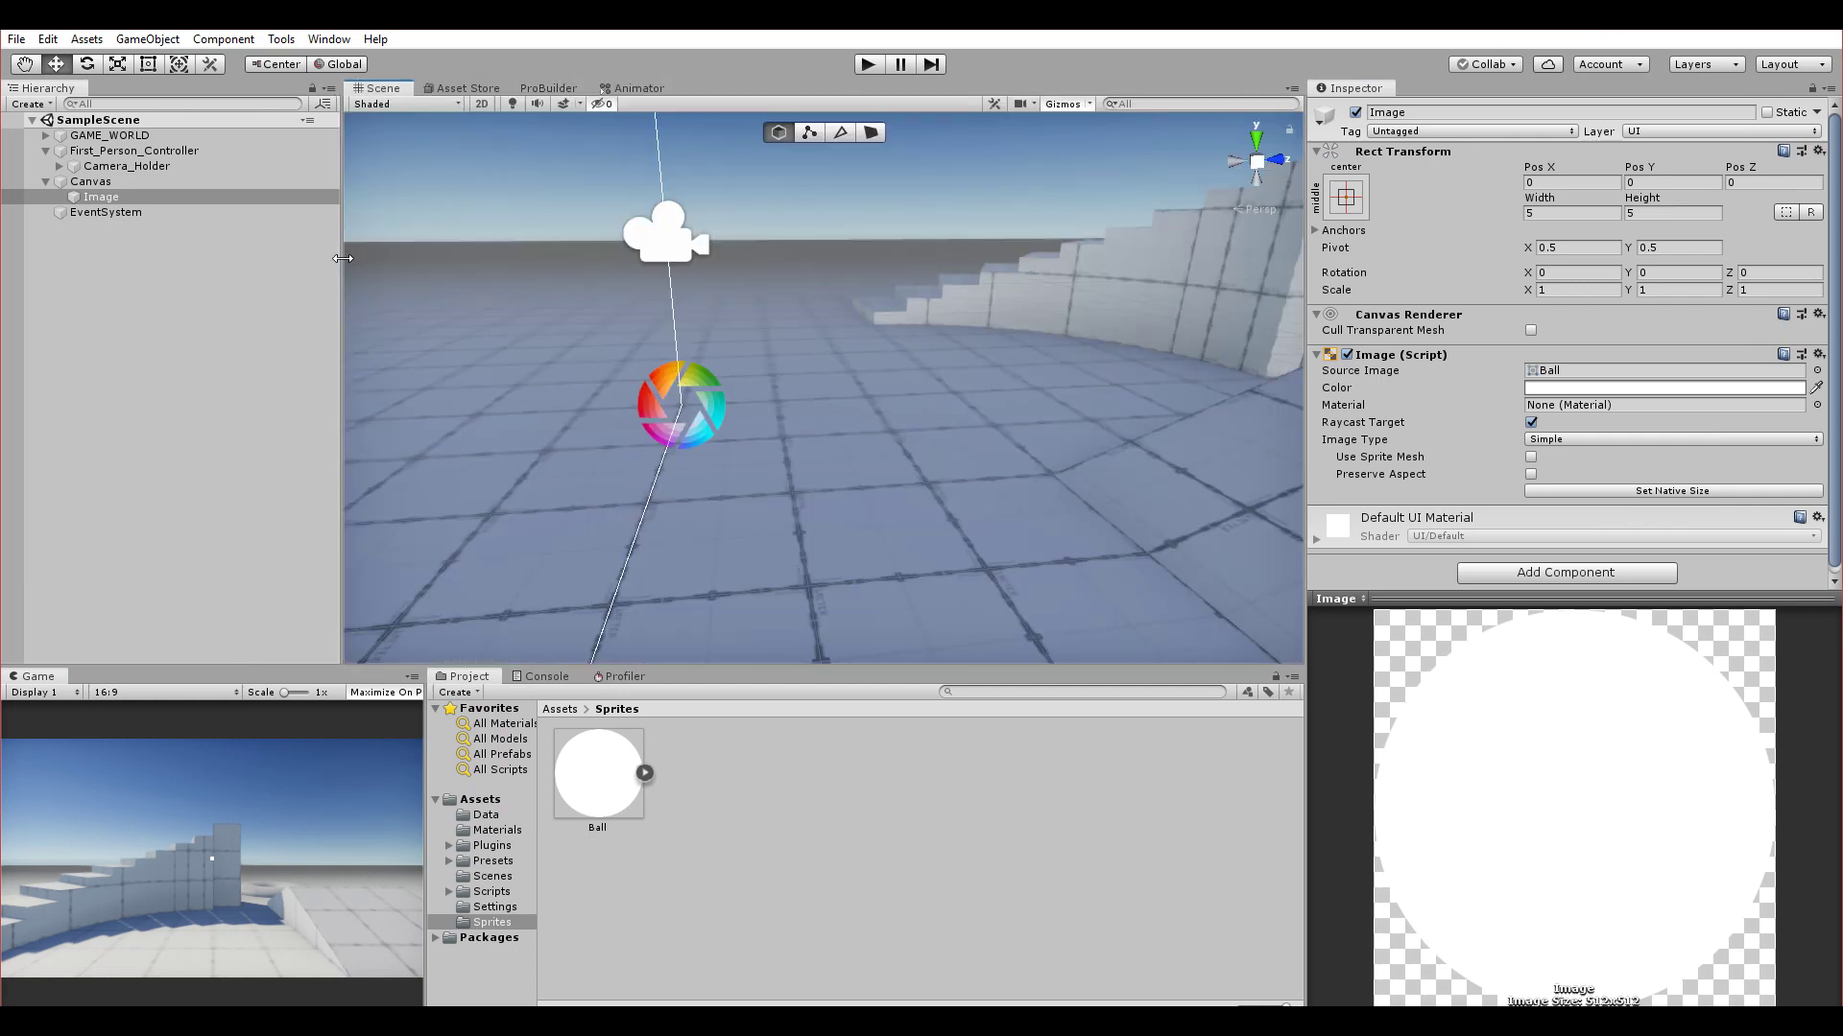
pyautogui.moveTo(342, 258); pyautogui.dragTo(242, 259)
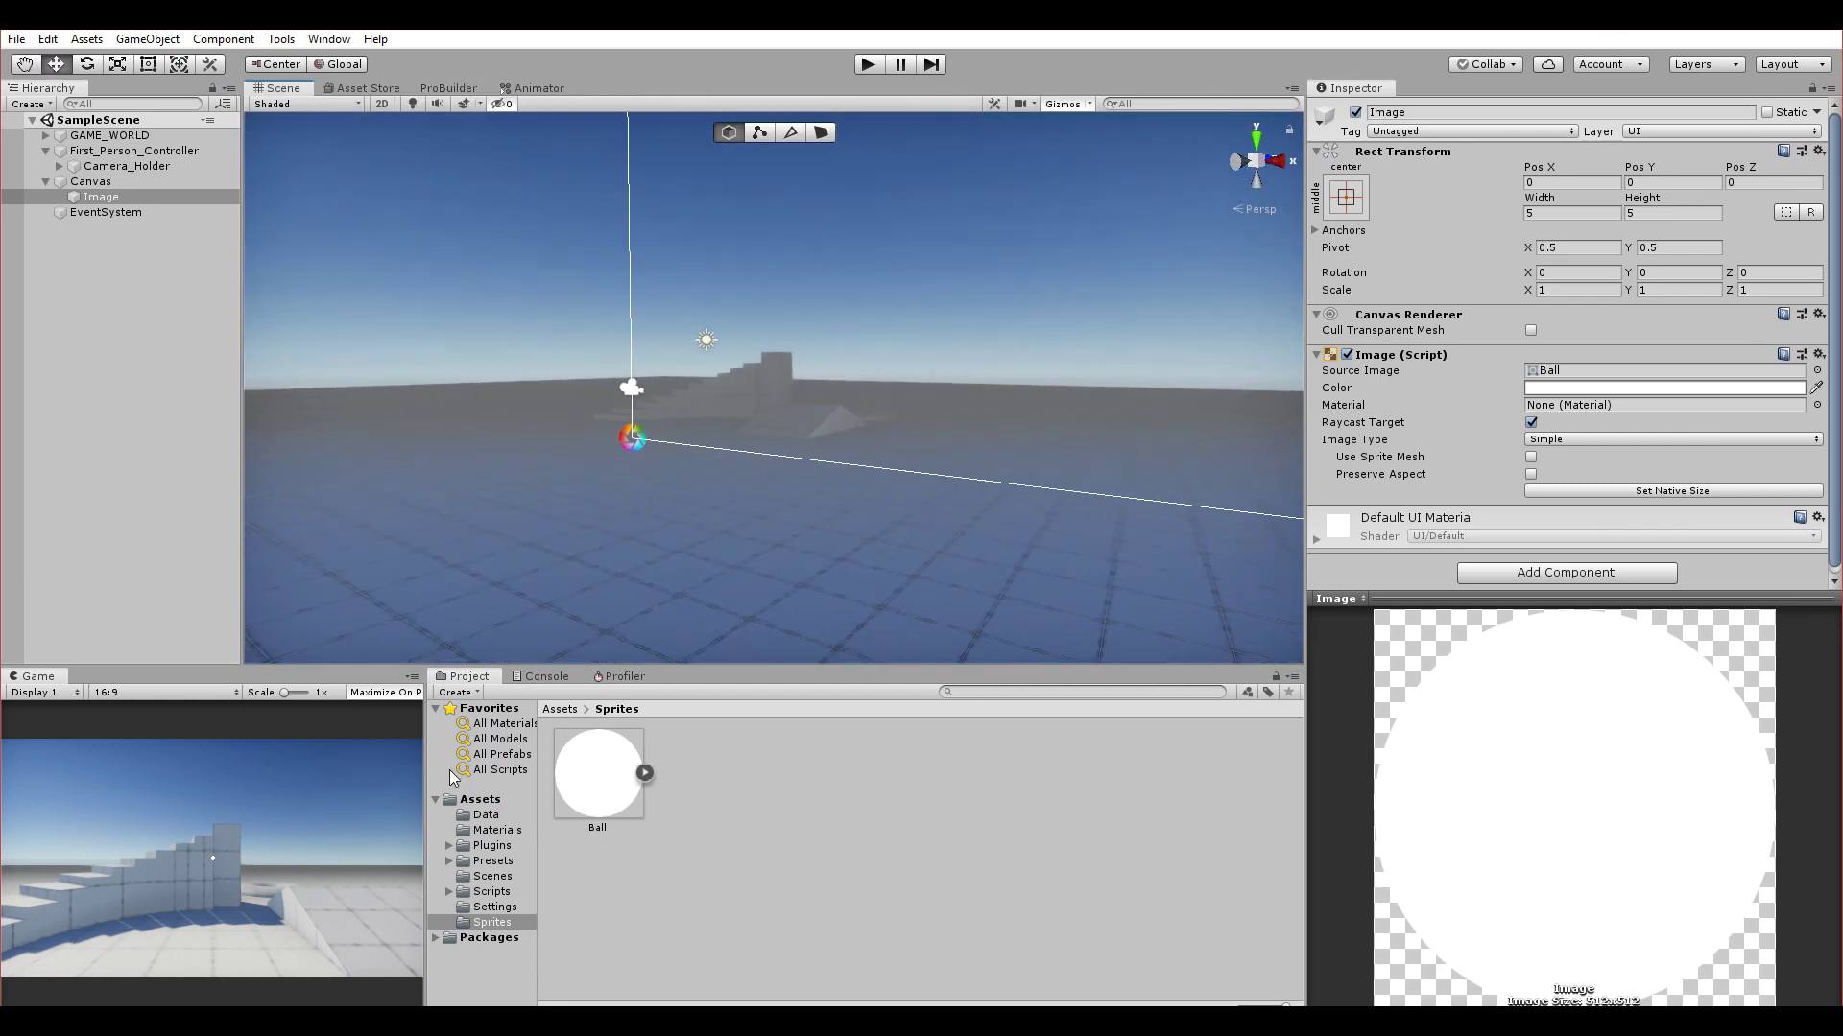
pyautogui.moveTo(429, 769); pyautogui.dragTo(537, 769)
# - Select the First_Person_Controller and examine its script's locomotion, crouch, landing, gravity and smooth settings
pyautogui.keyDown('alt'); pyautogui.moveTo(637, 427); pyautogui.dragTo(815, 548); pyautogui.keyUp('alt')
pyautogui.press('a')
pyautogui.moveTo(814, 548); pyautogui.dragTo(995, 489, button='right')
pyautogui.press('s')
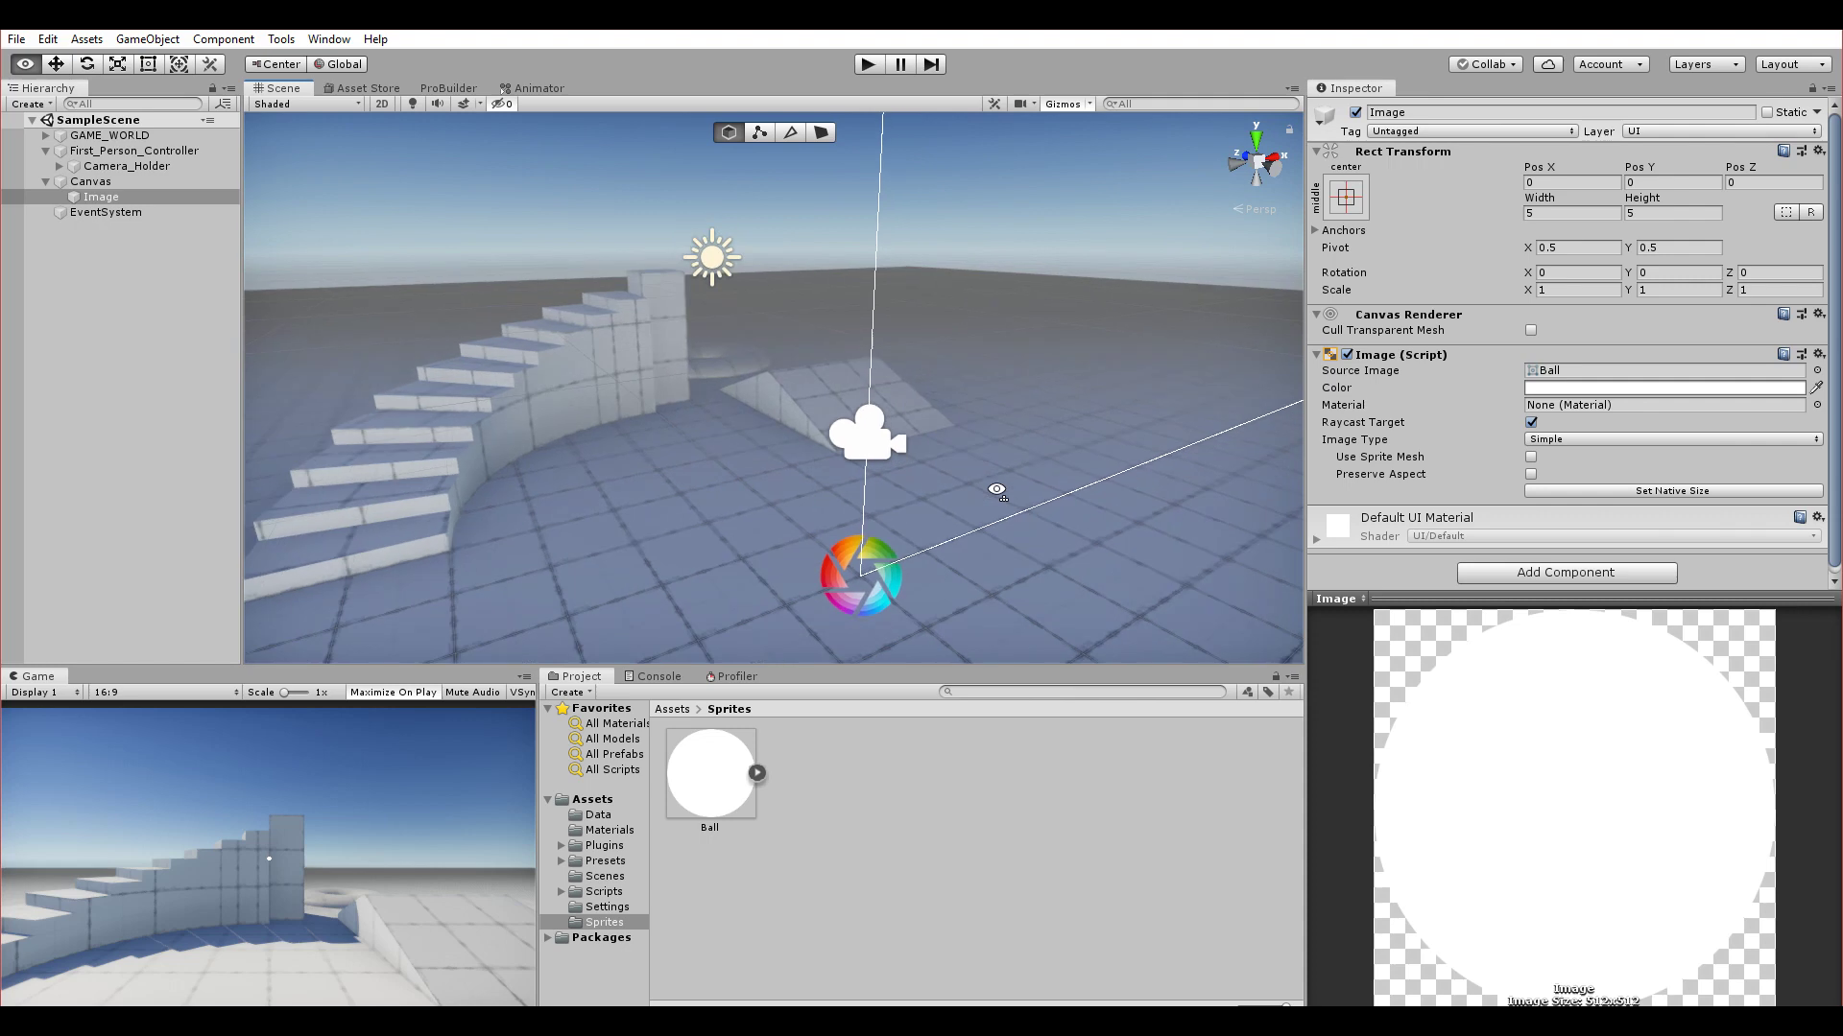
pyautogui.click(96, 150)
pyautogui.click(46, 182)
pyautogui.scroll(-5, 1507, 394)
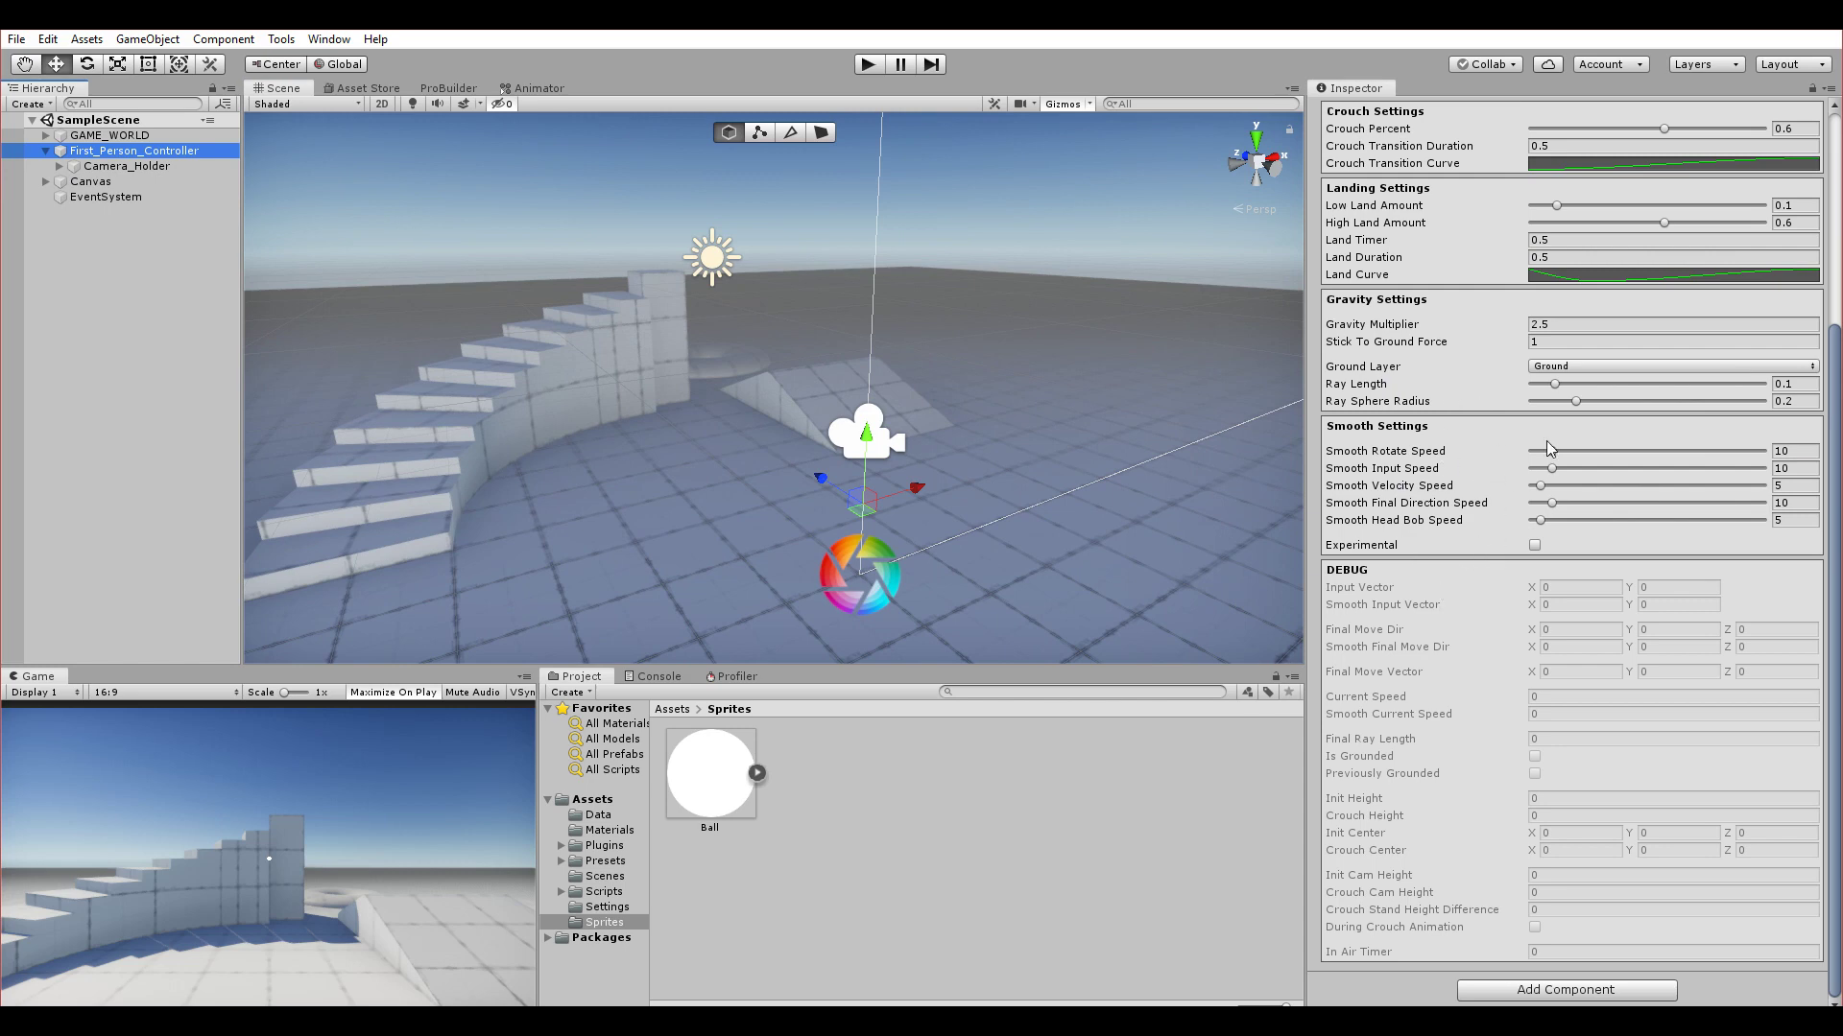
pyautogui.scroll(5, 1564, 305)
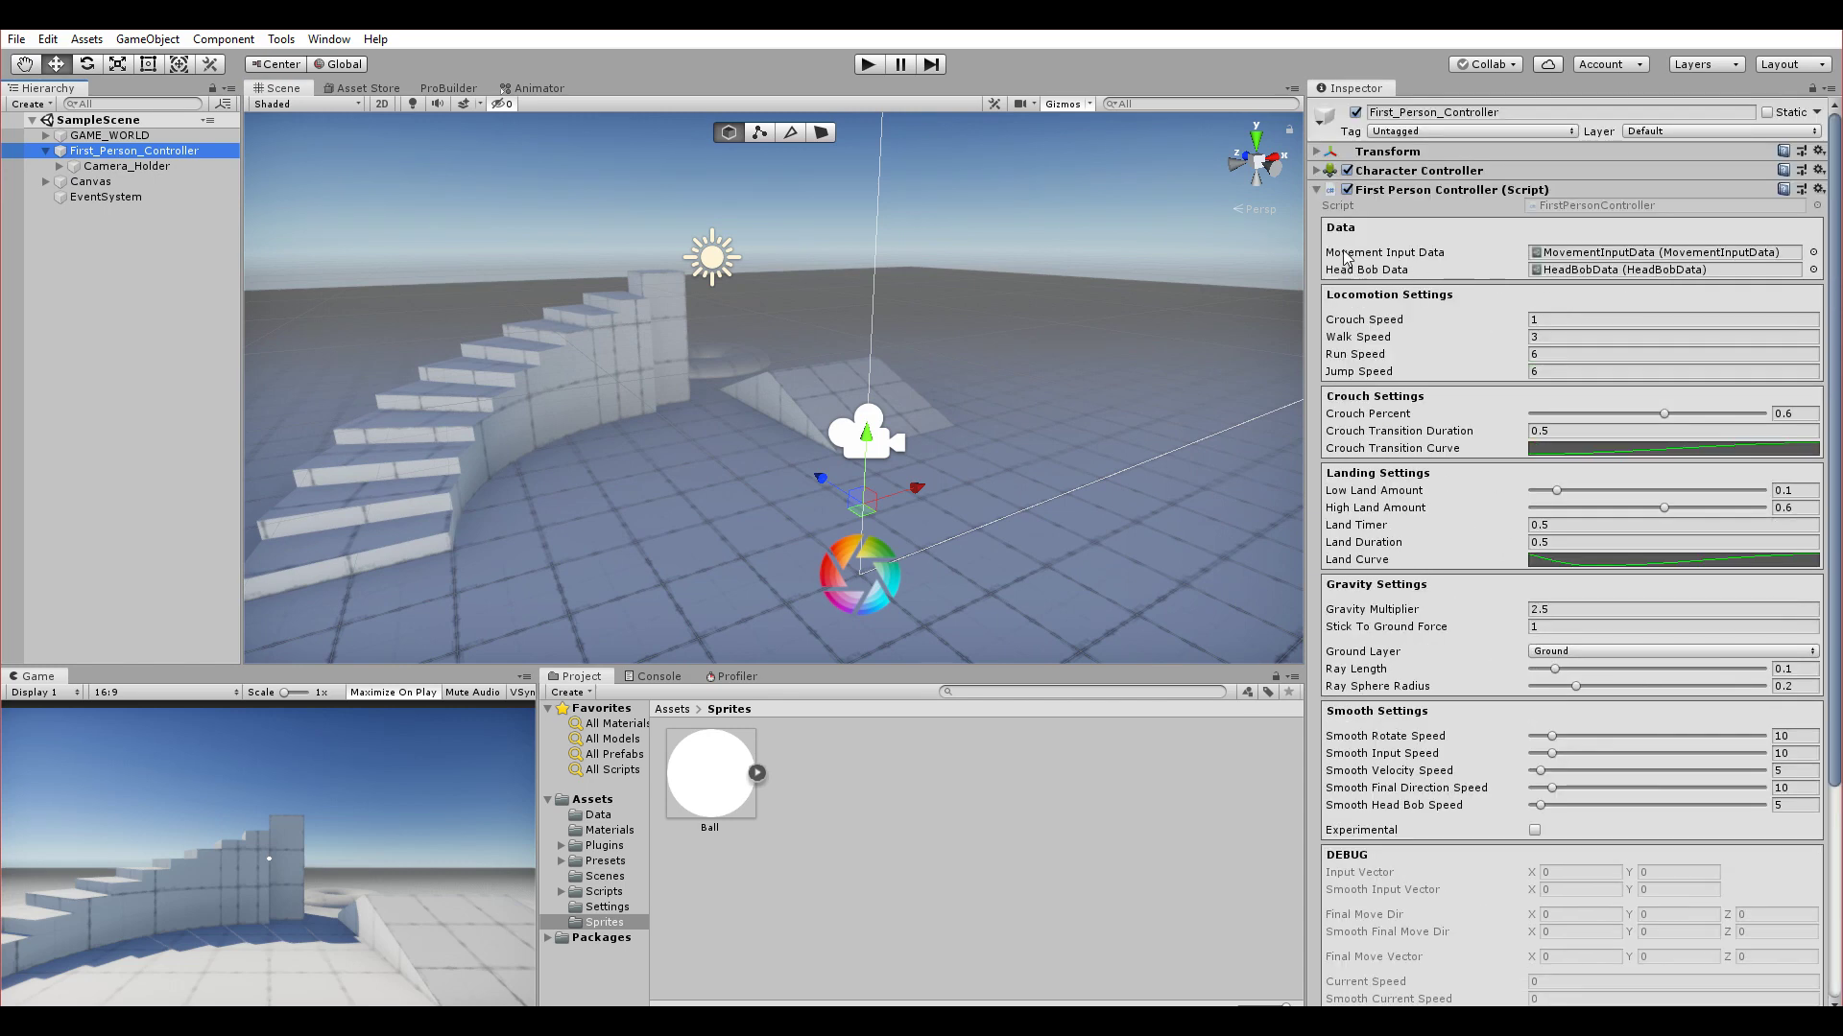
pyautogui.moveTo(1836, 290); pyautogui.dragTo(1833, 332)
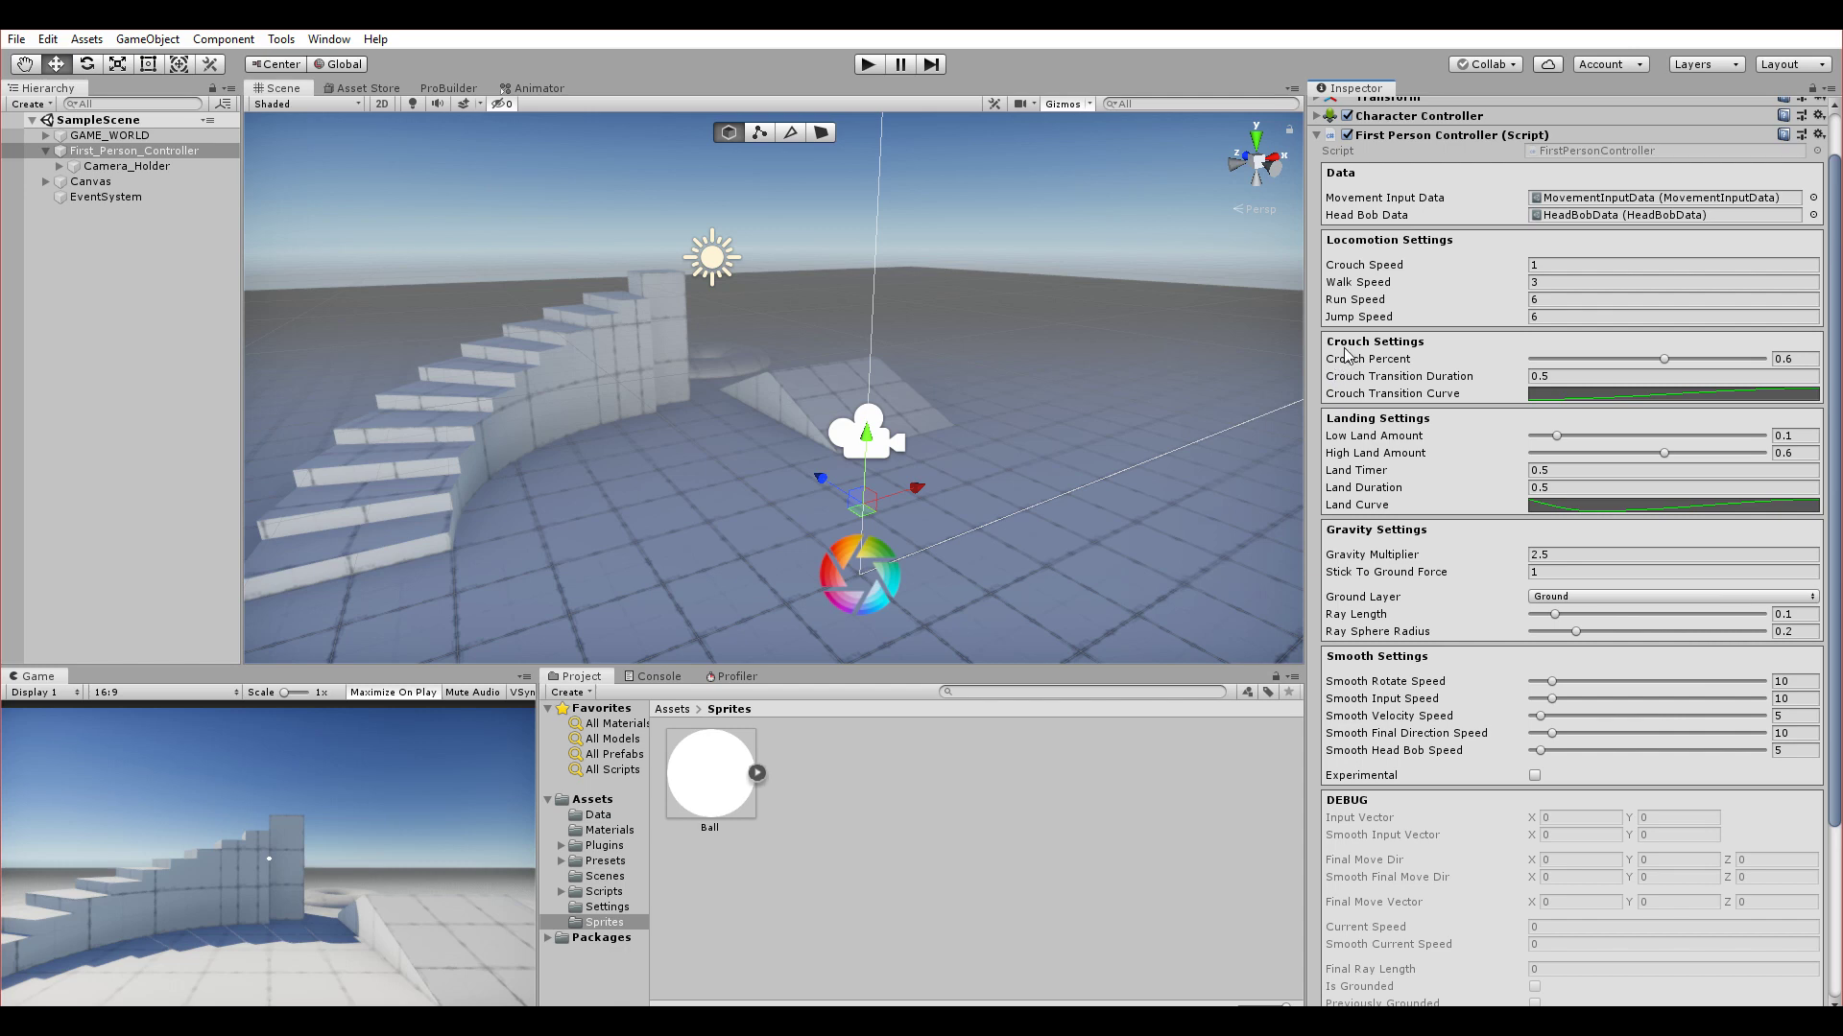
pyautogui.scroll(-5, 1526, 370)
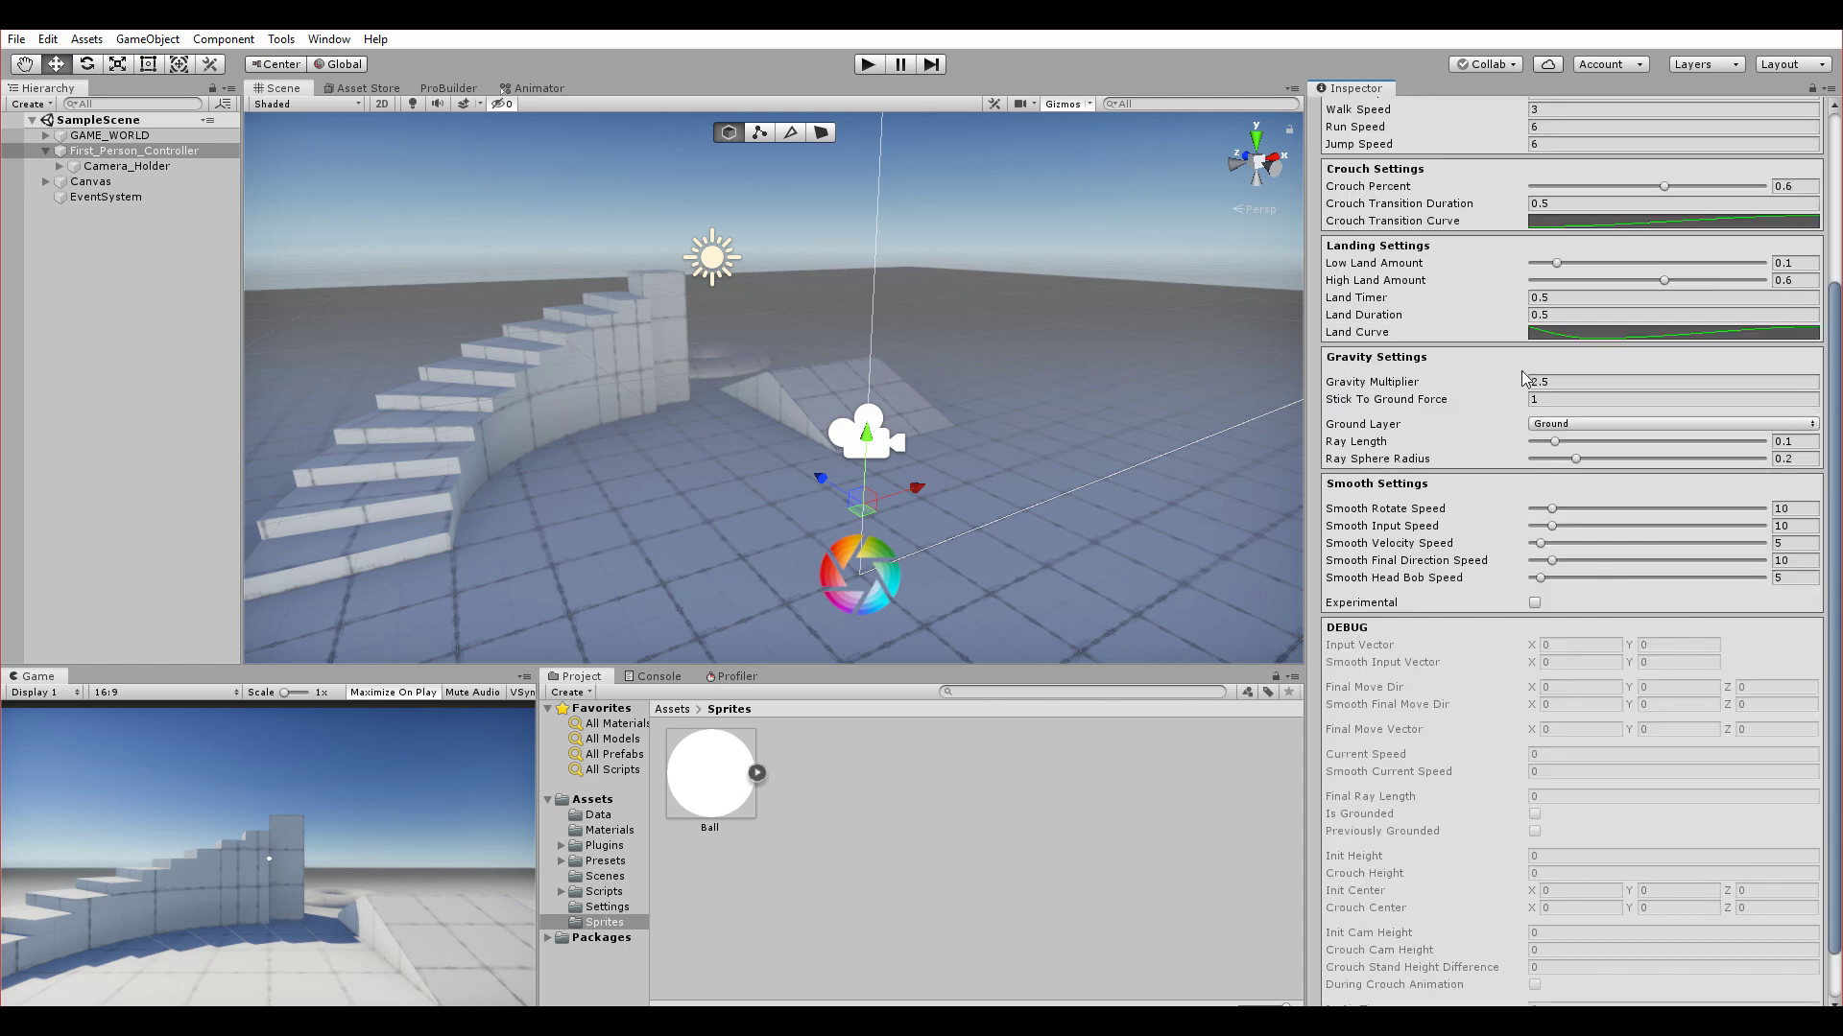
pyautogui.scroll(4, 1532, 377)
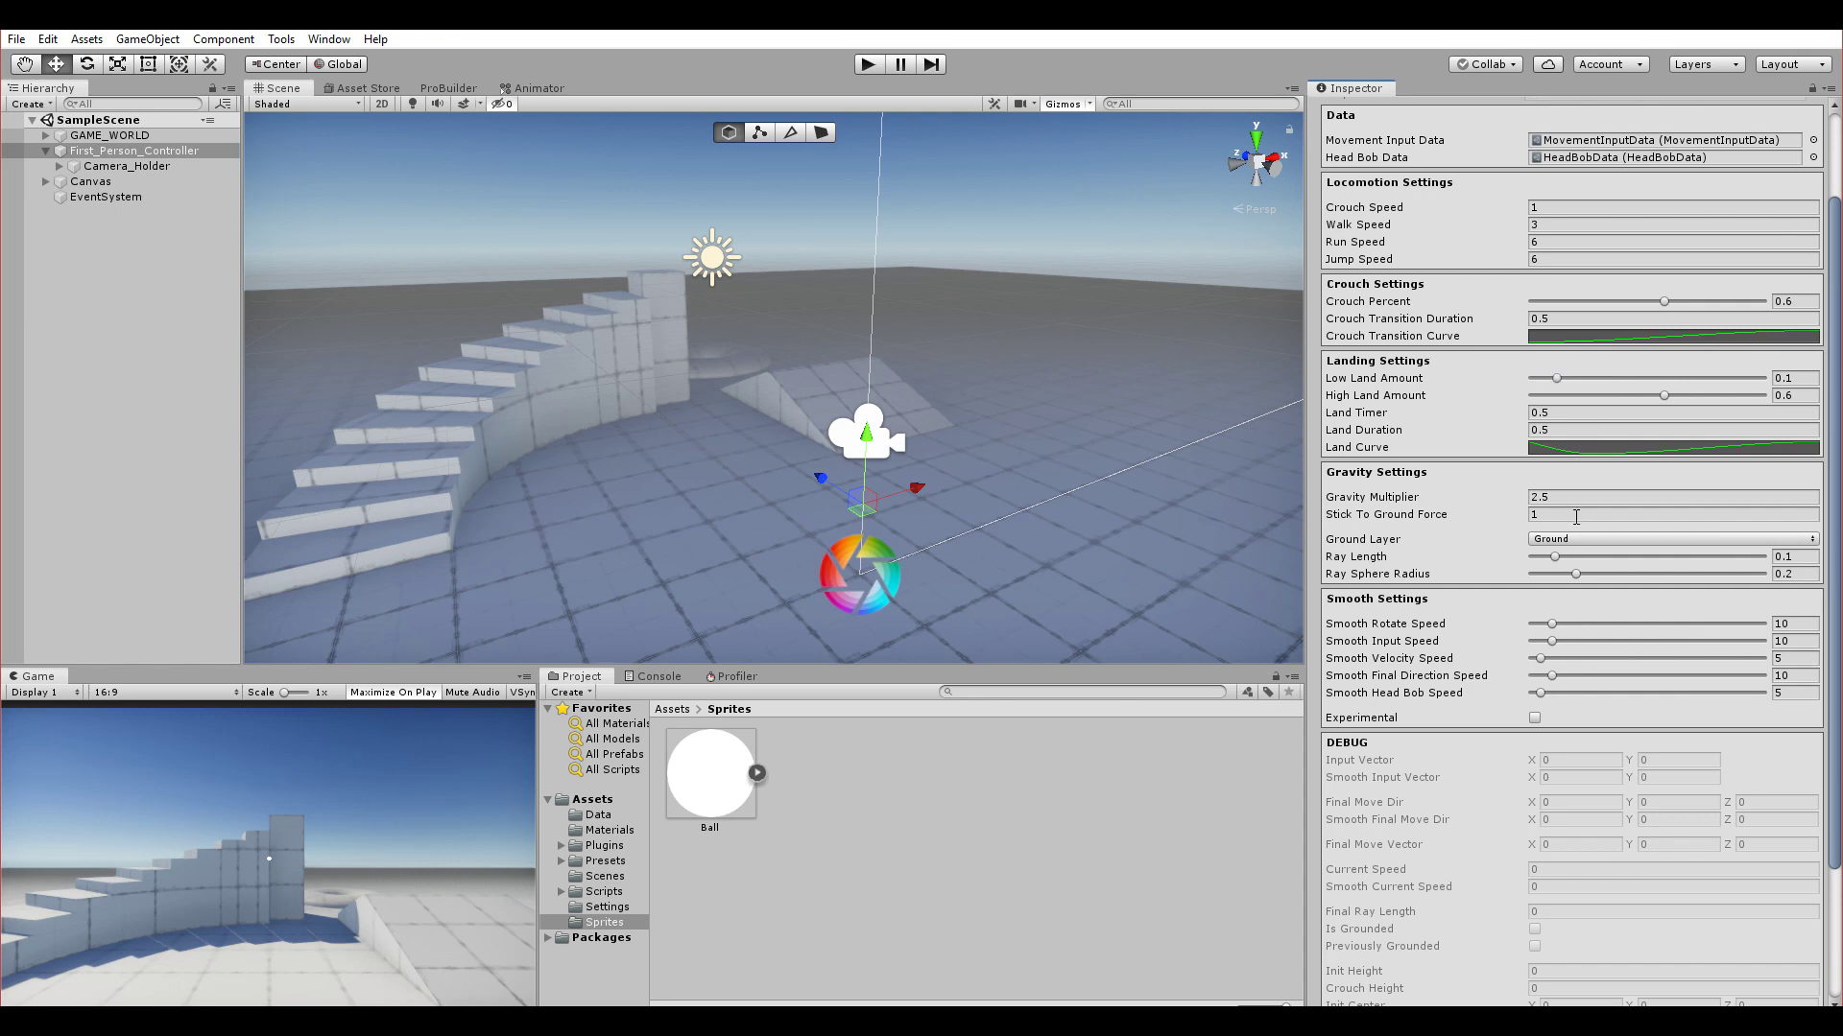
pyautogui.scroll(3, 1511, 485)
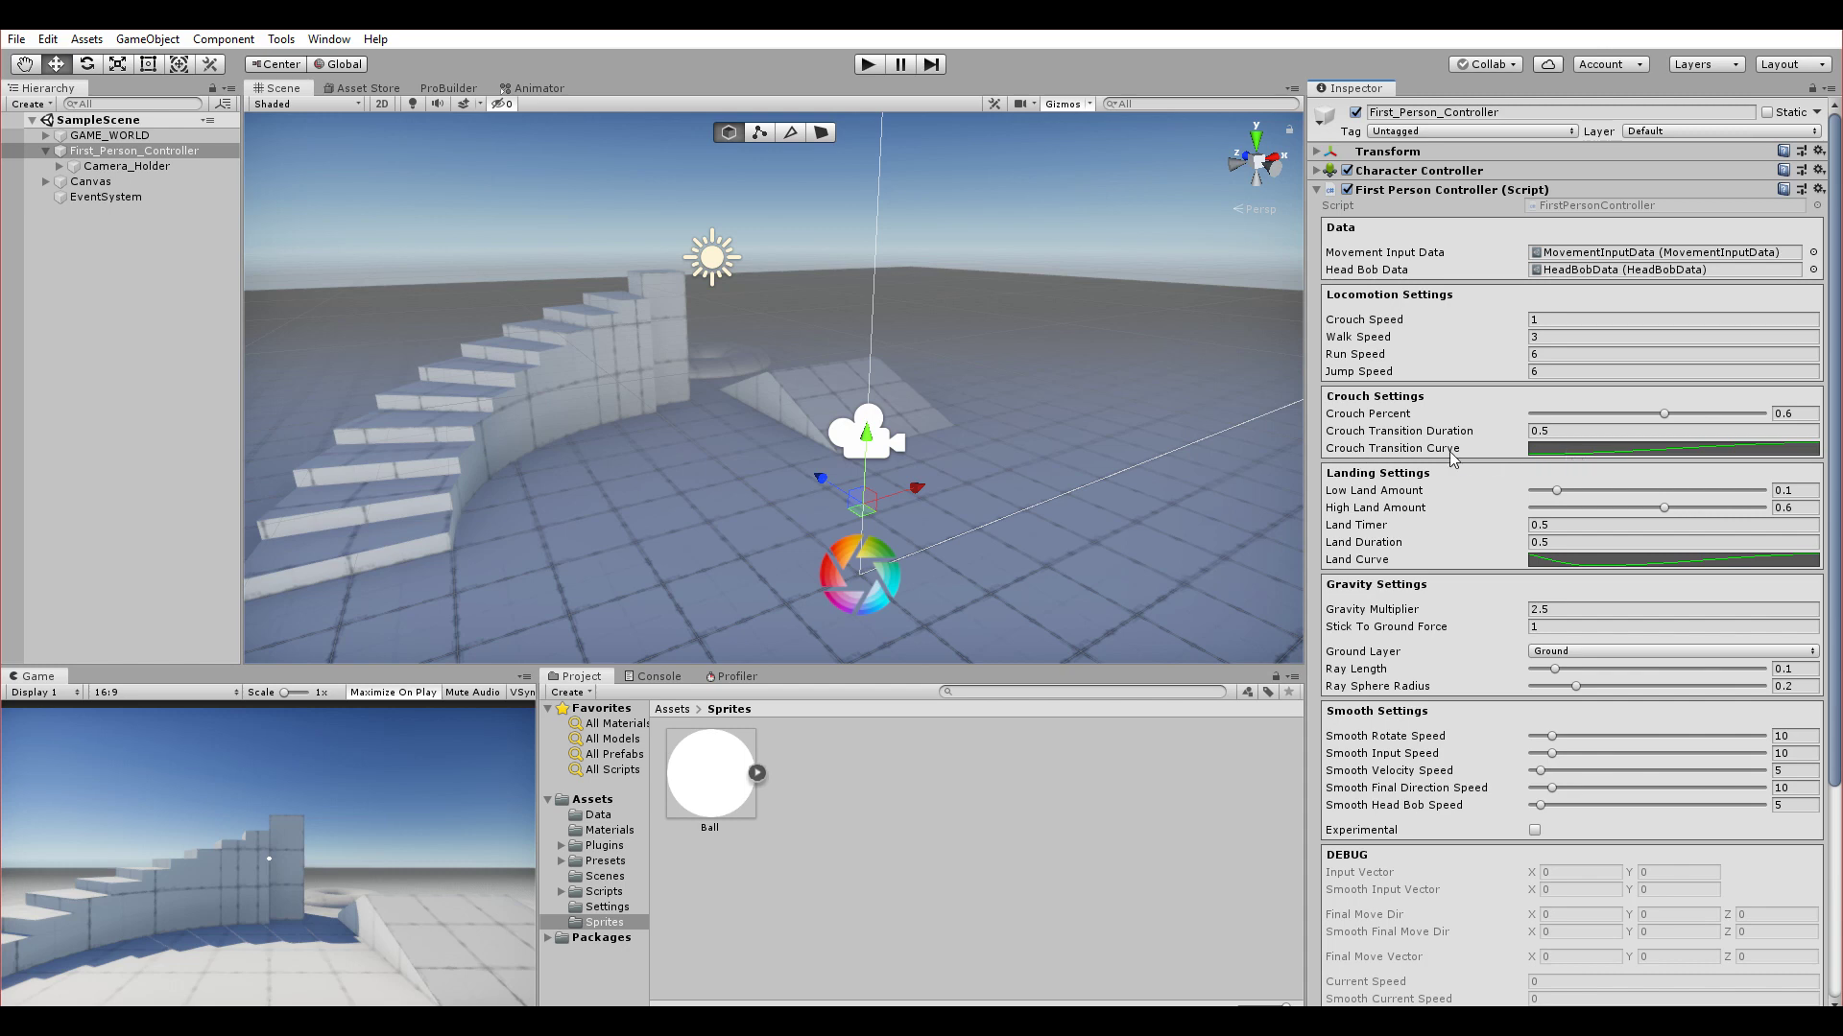
# - Set the Crouch Transition Curve to the bell-shaped preset that rises to 1 and falls back to 0
pyautogui.click(1553, 451)
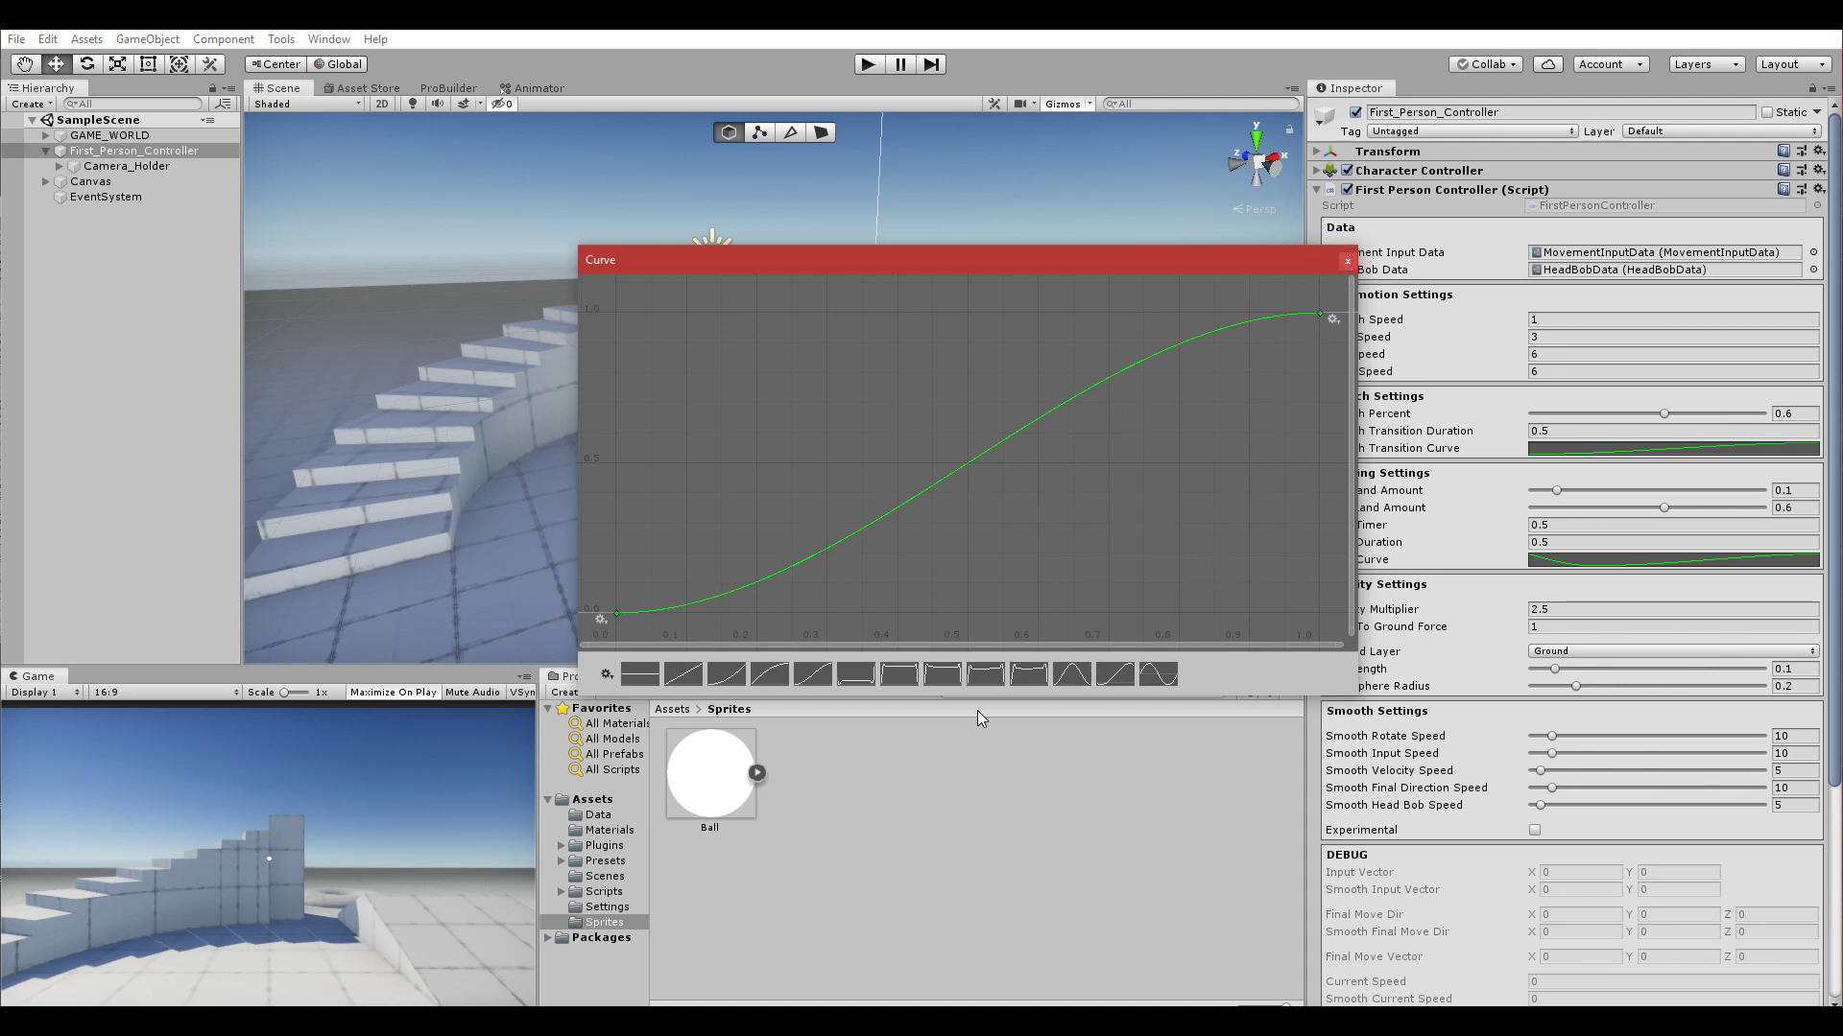
pyautogui.click(1073, 676)
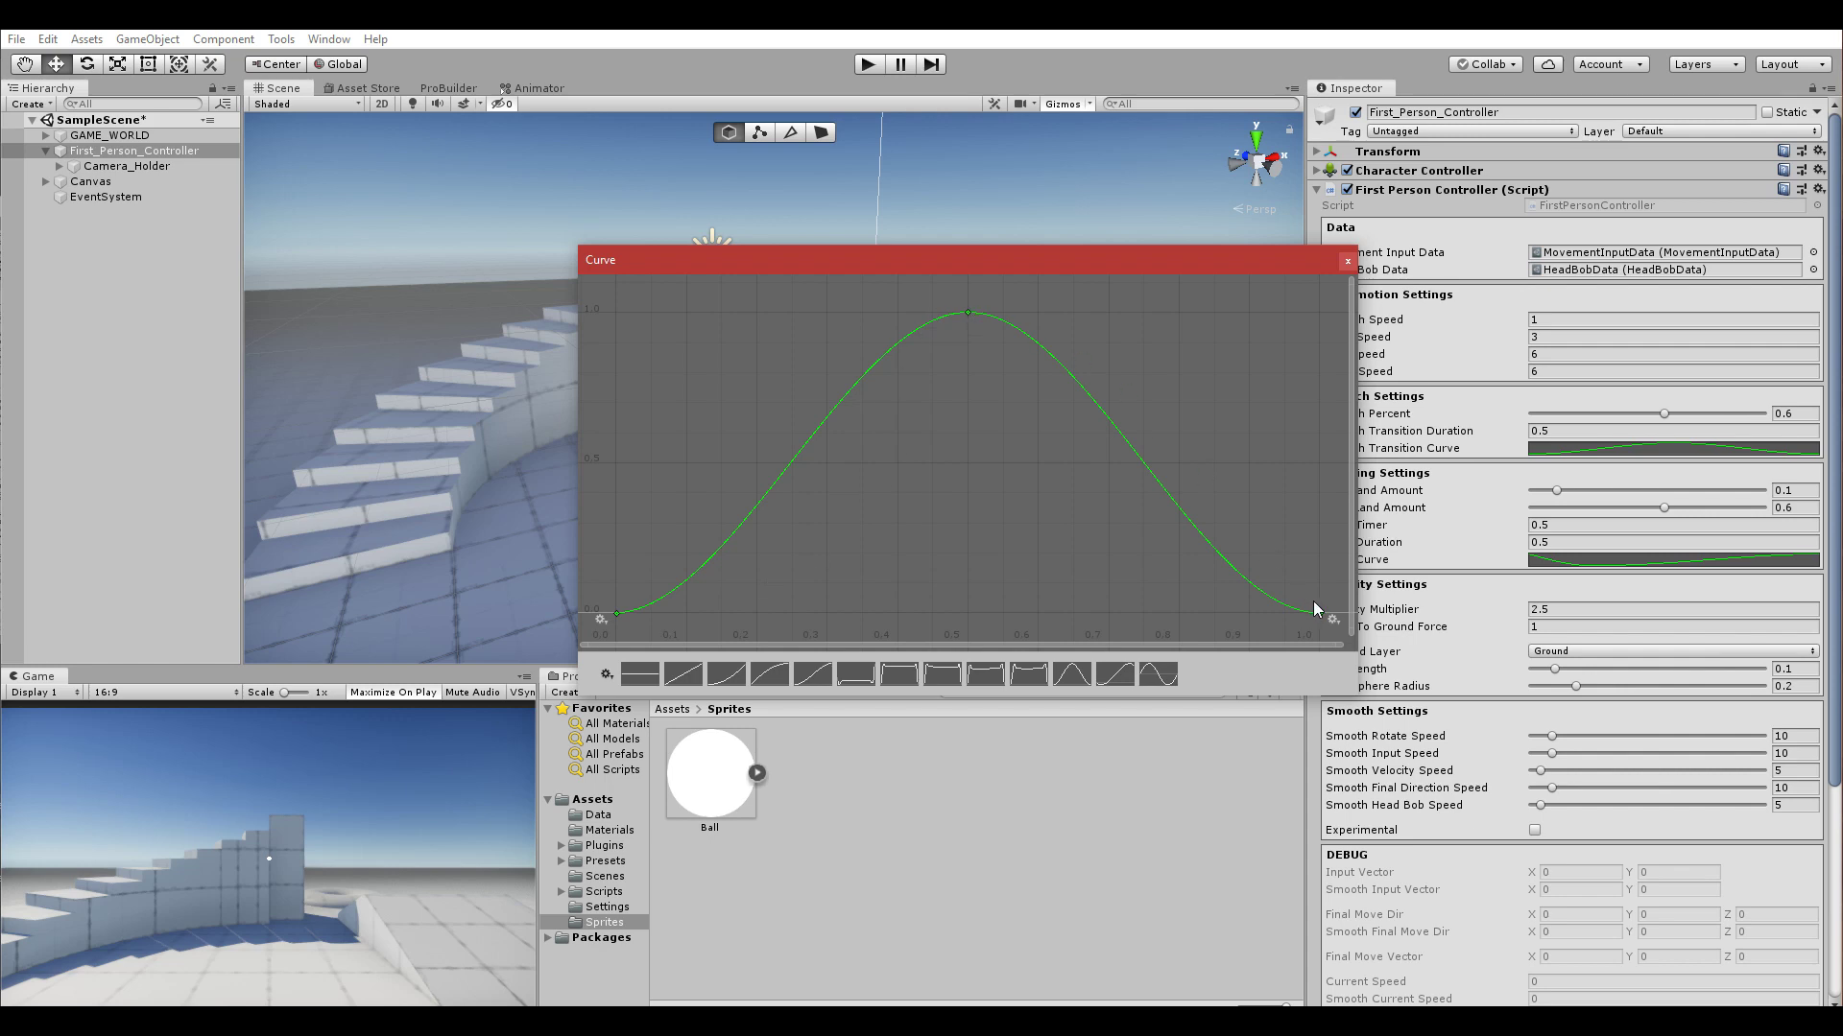
pyautogui.click(1346, 261)
# - Run the scene, make the player crouch and stand up with the bell-shaped transition curve, and stop the play test
pyautogui.click(867, 65)
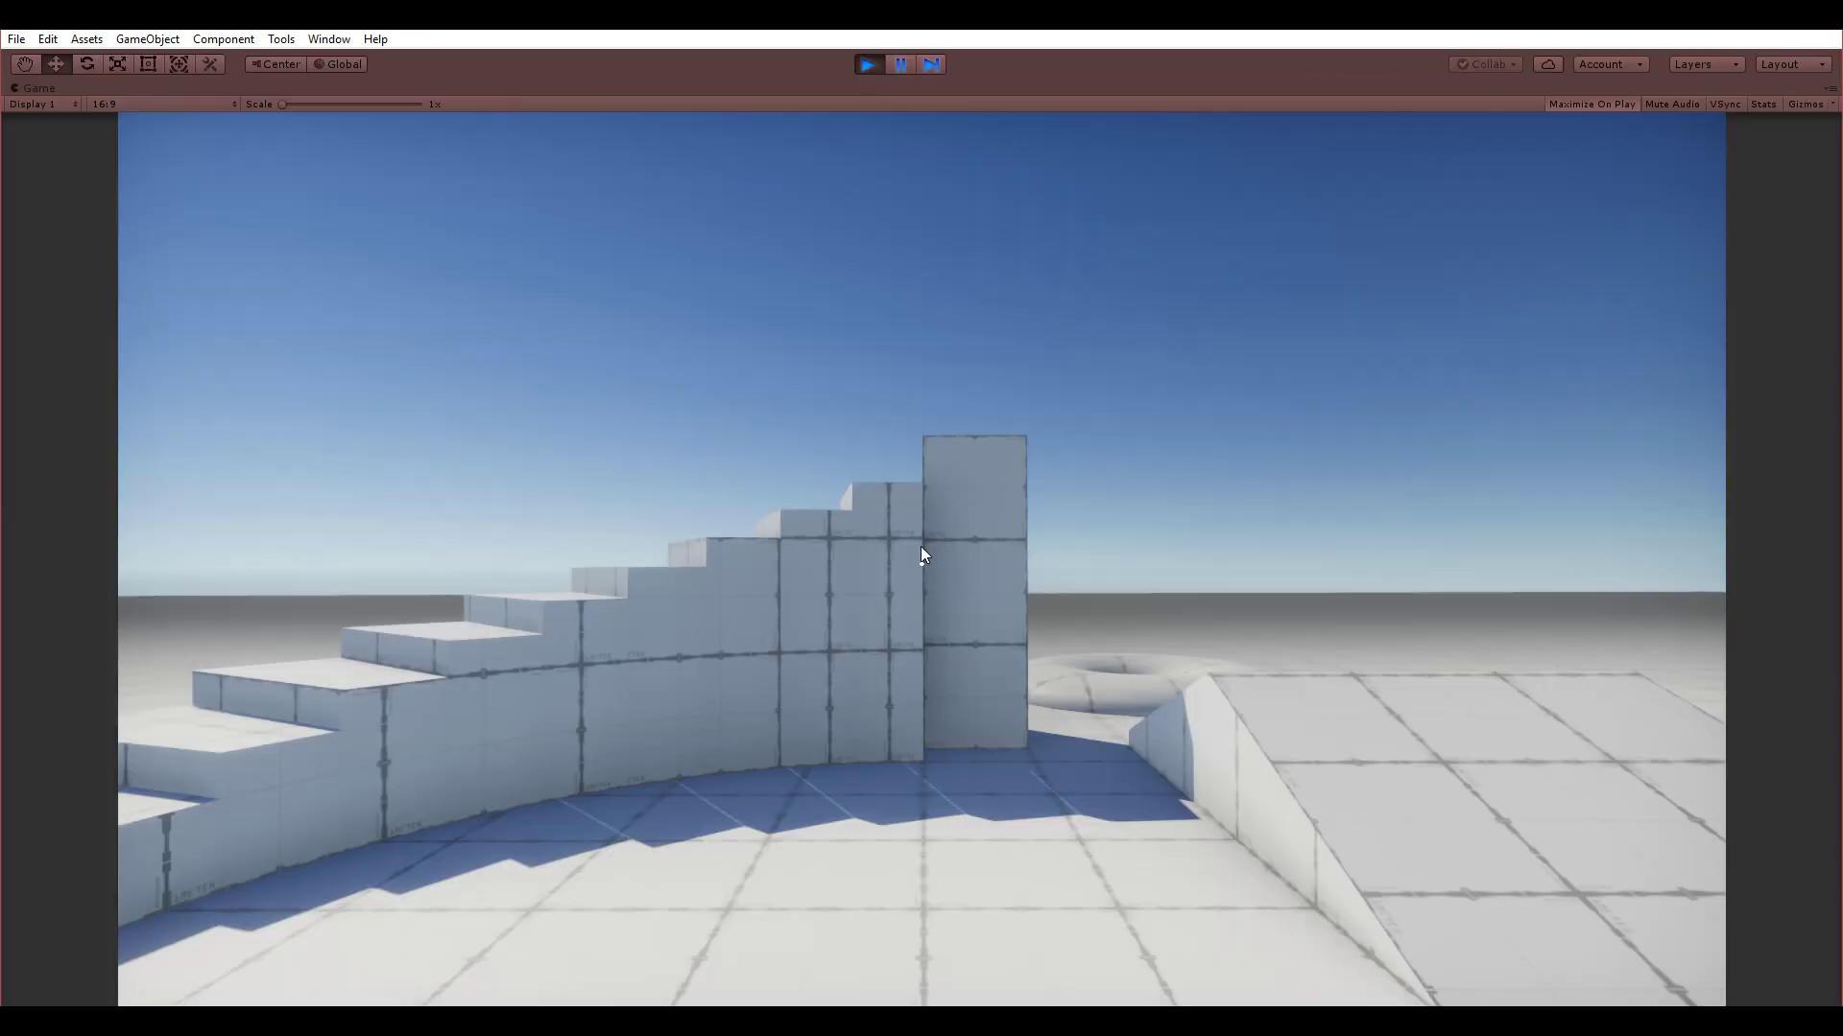
pyautogui.press('ctrl')
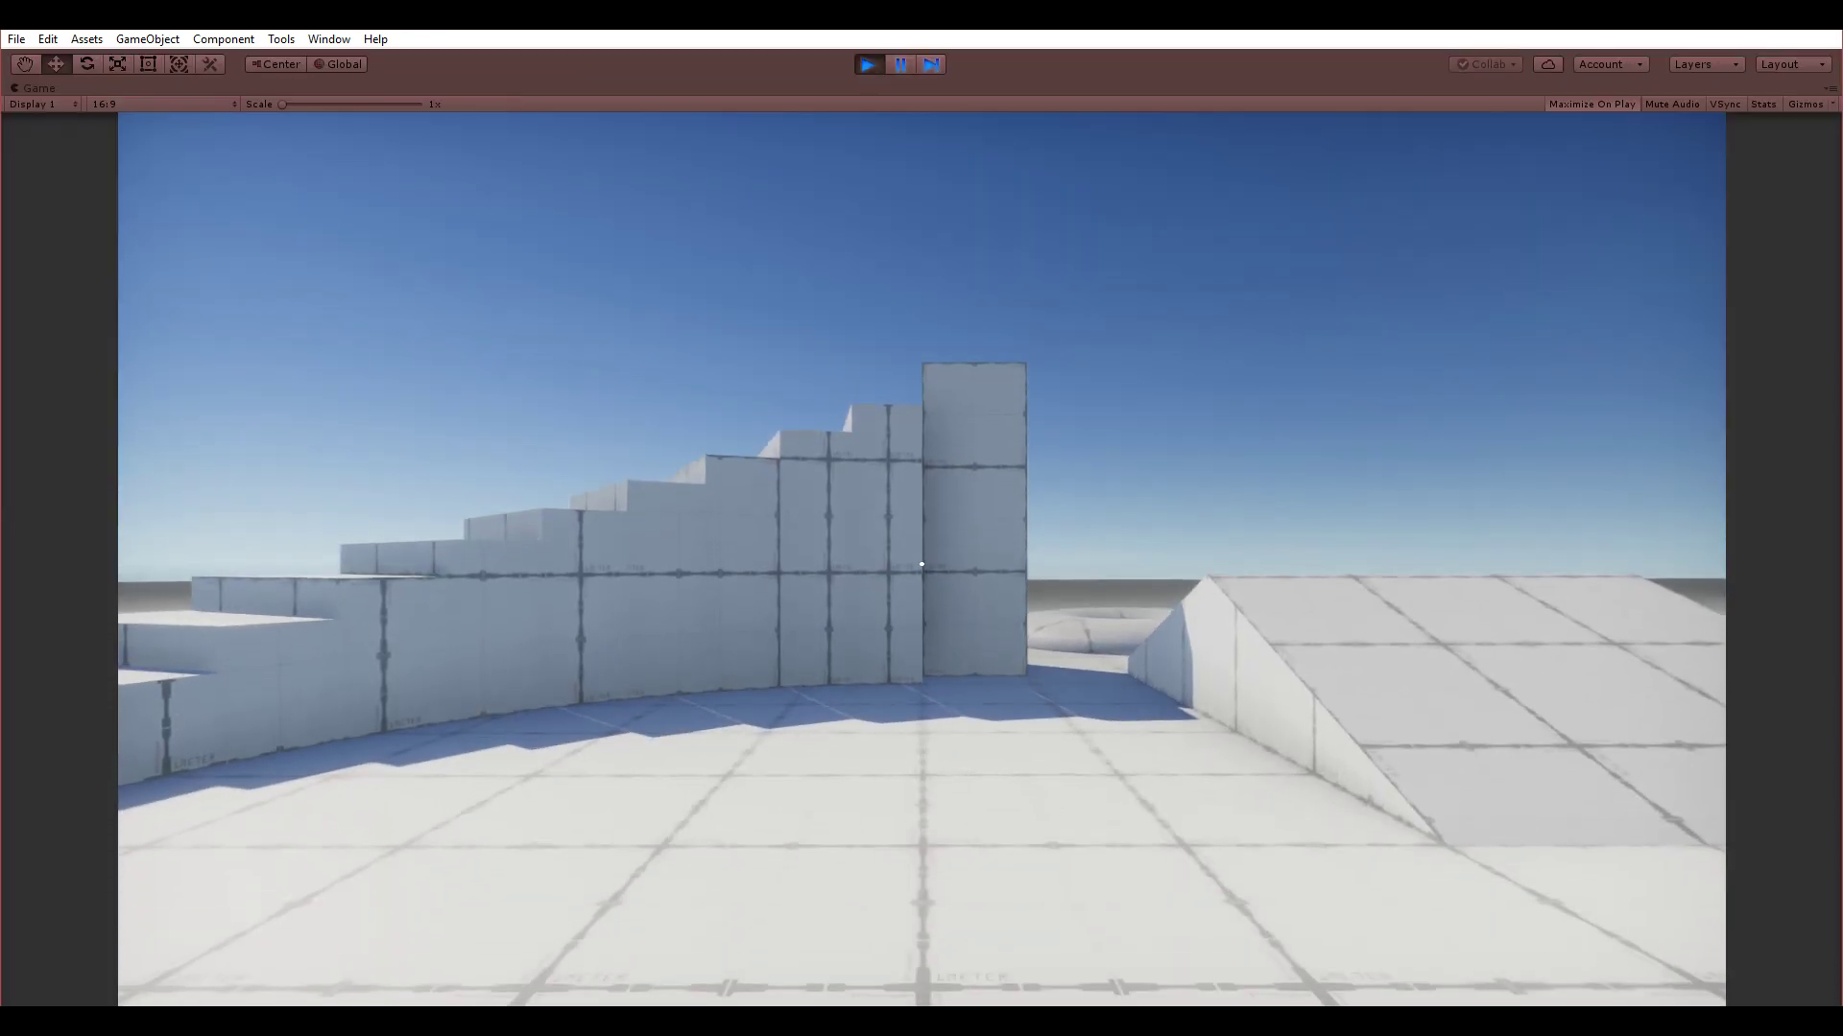
pyautogui.press('ctrl')
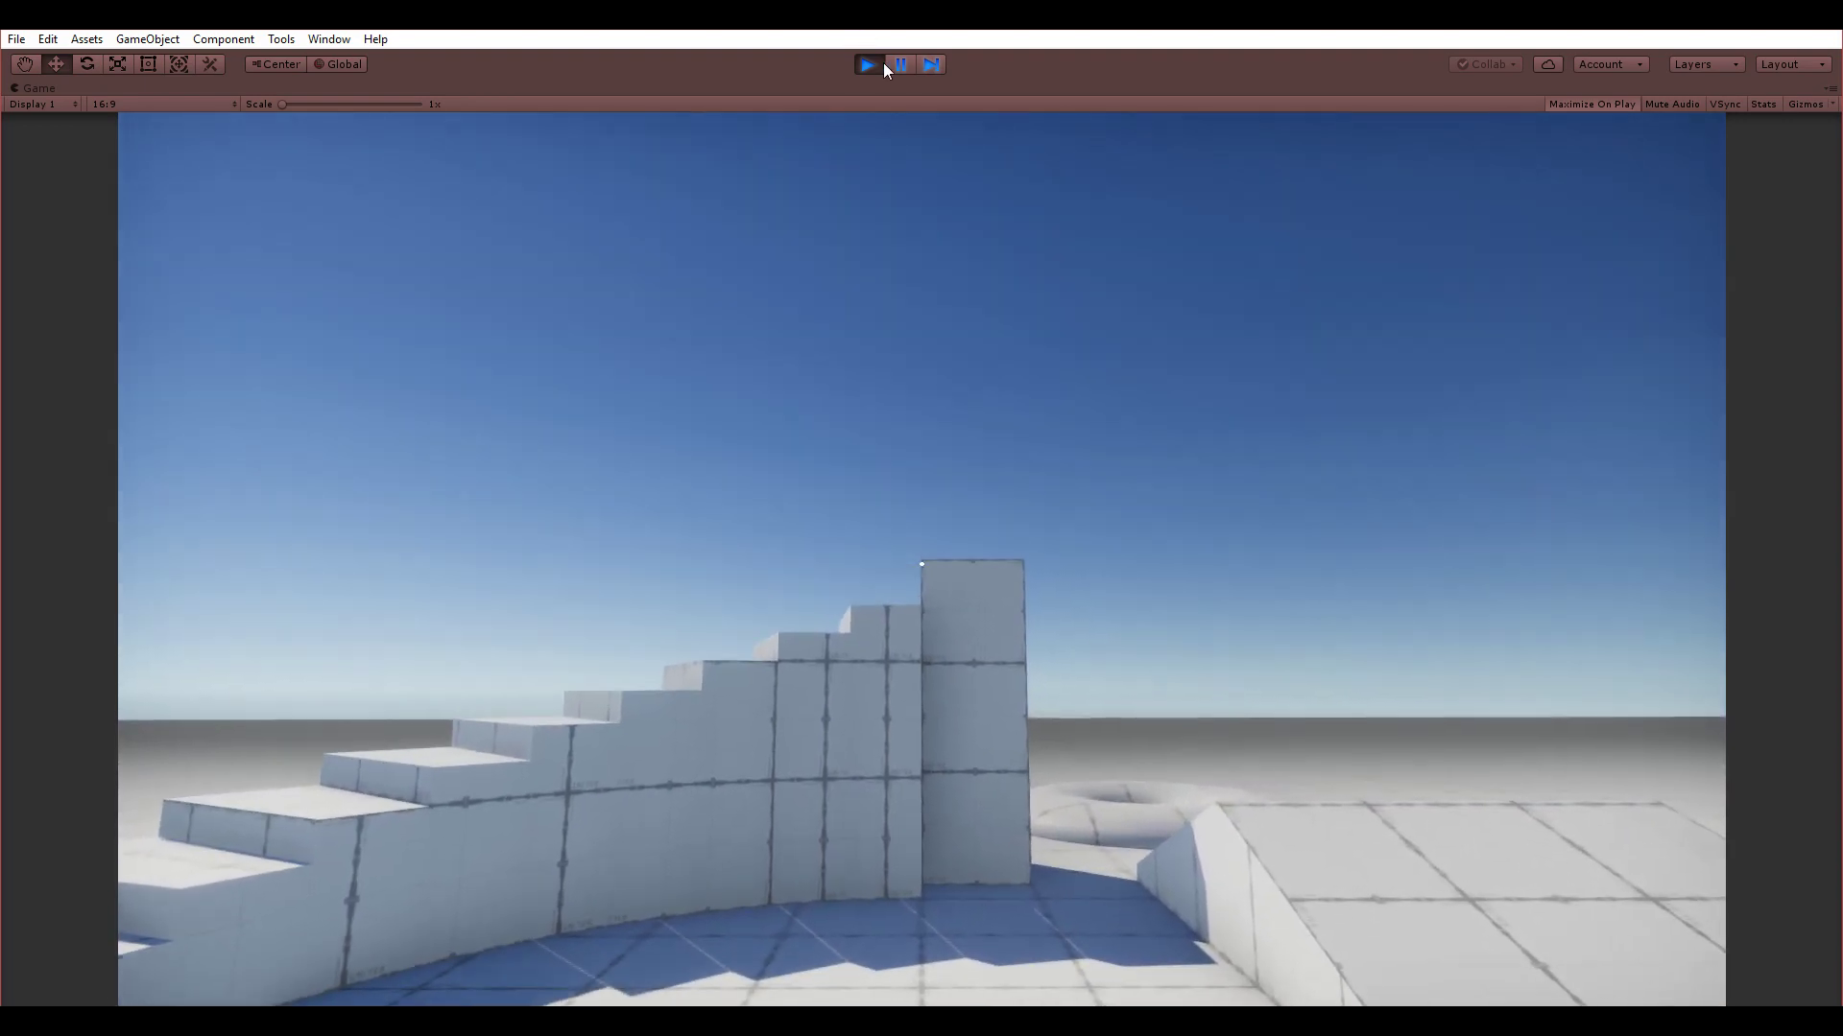
pyautogui.click(869, 64)
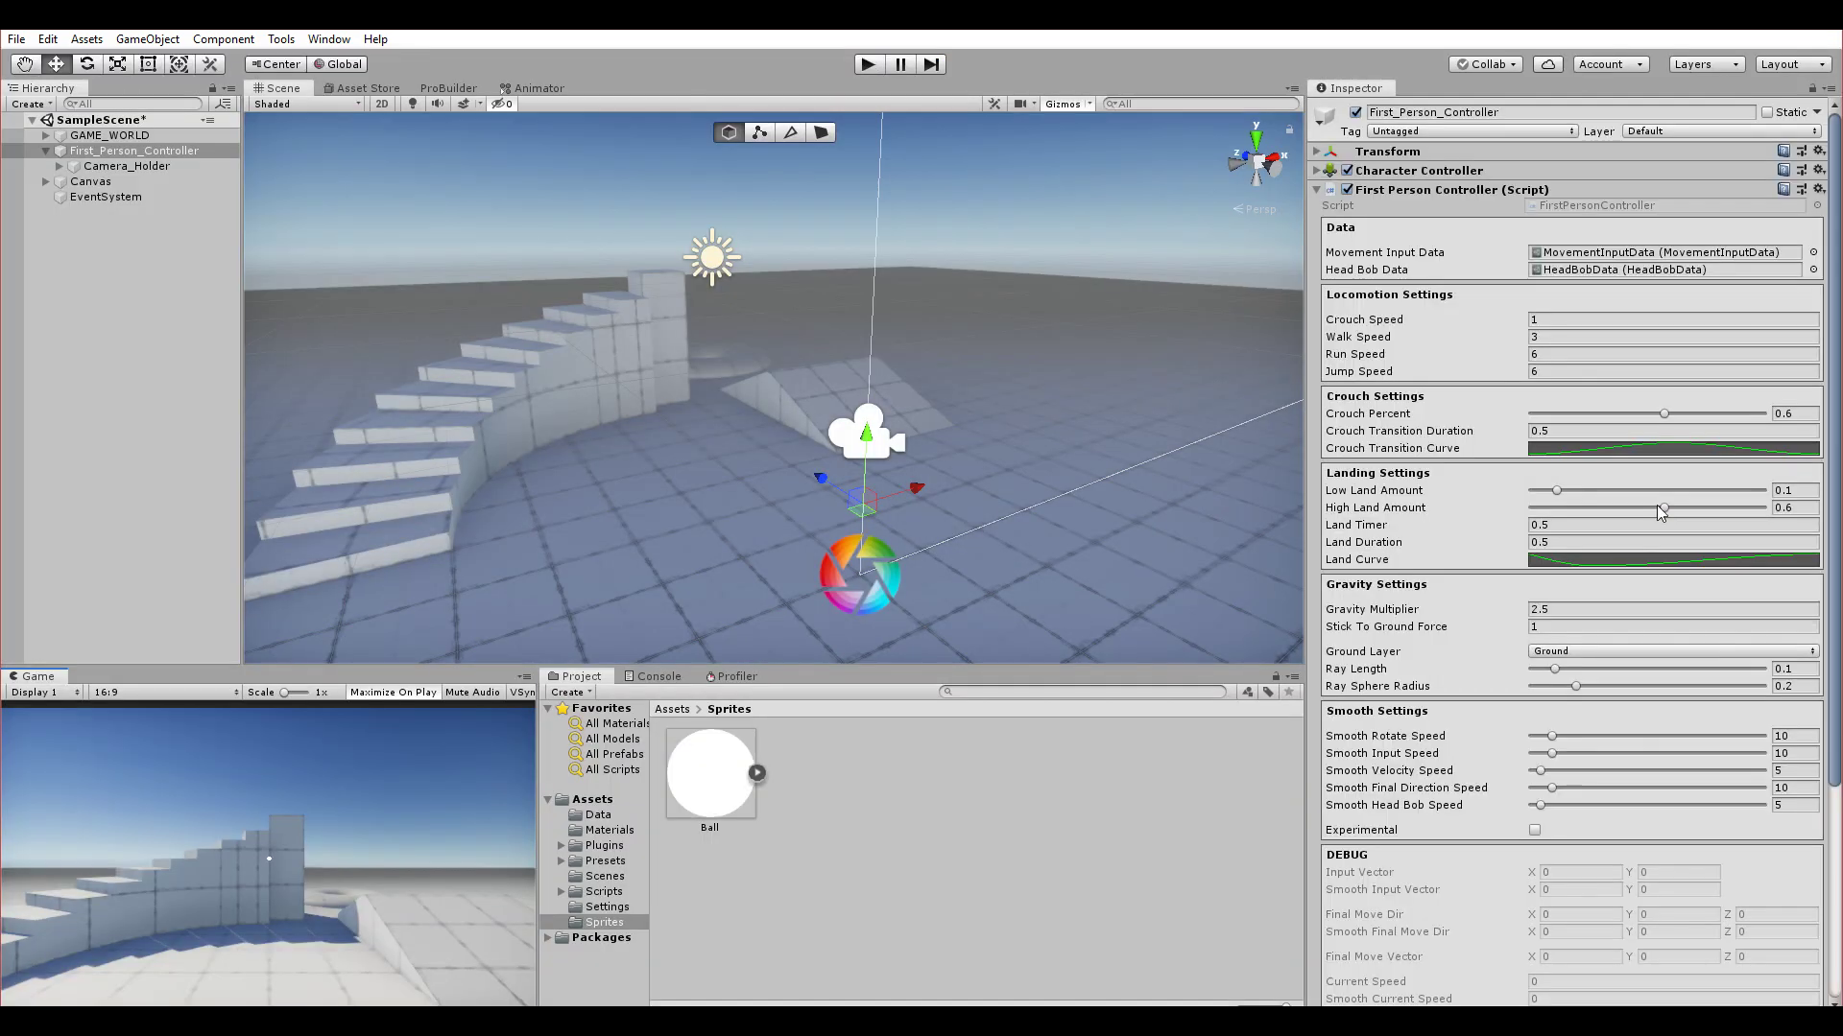
# - Replace the Crouch Transition Curve with the ease-in preset that starts flat and steepens towards 1
pyautogui.click(1643, 449)
pyautogui.click(811, 675)
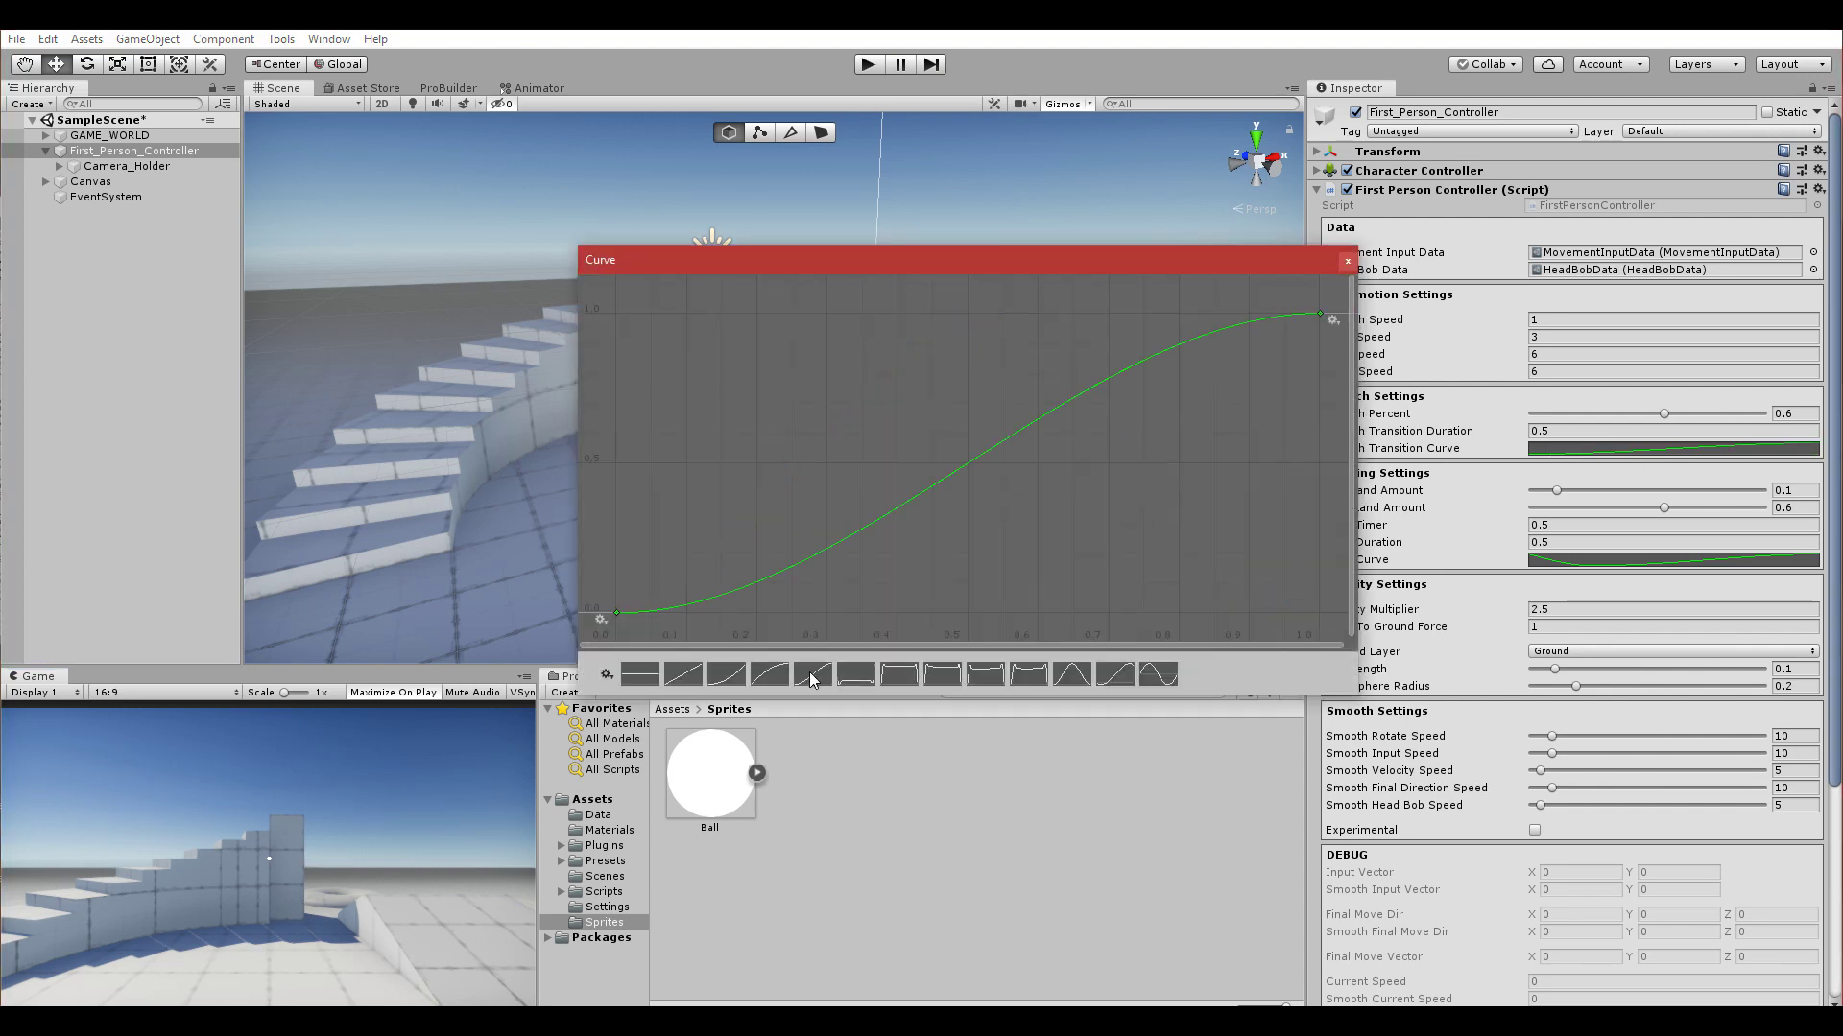
pyautogui.click(767, 677)
pyautogui.click(726, 675)
pyautogui.click(1347, 263)
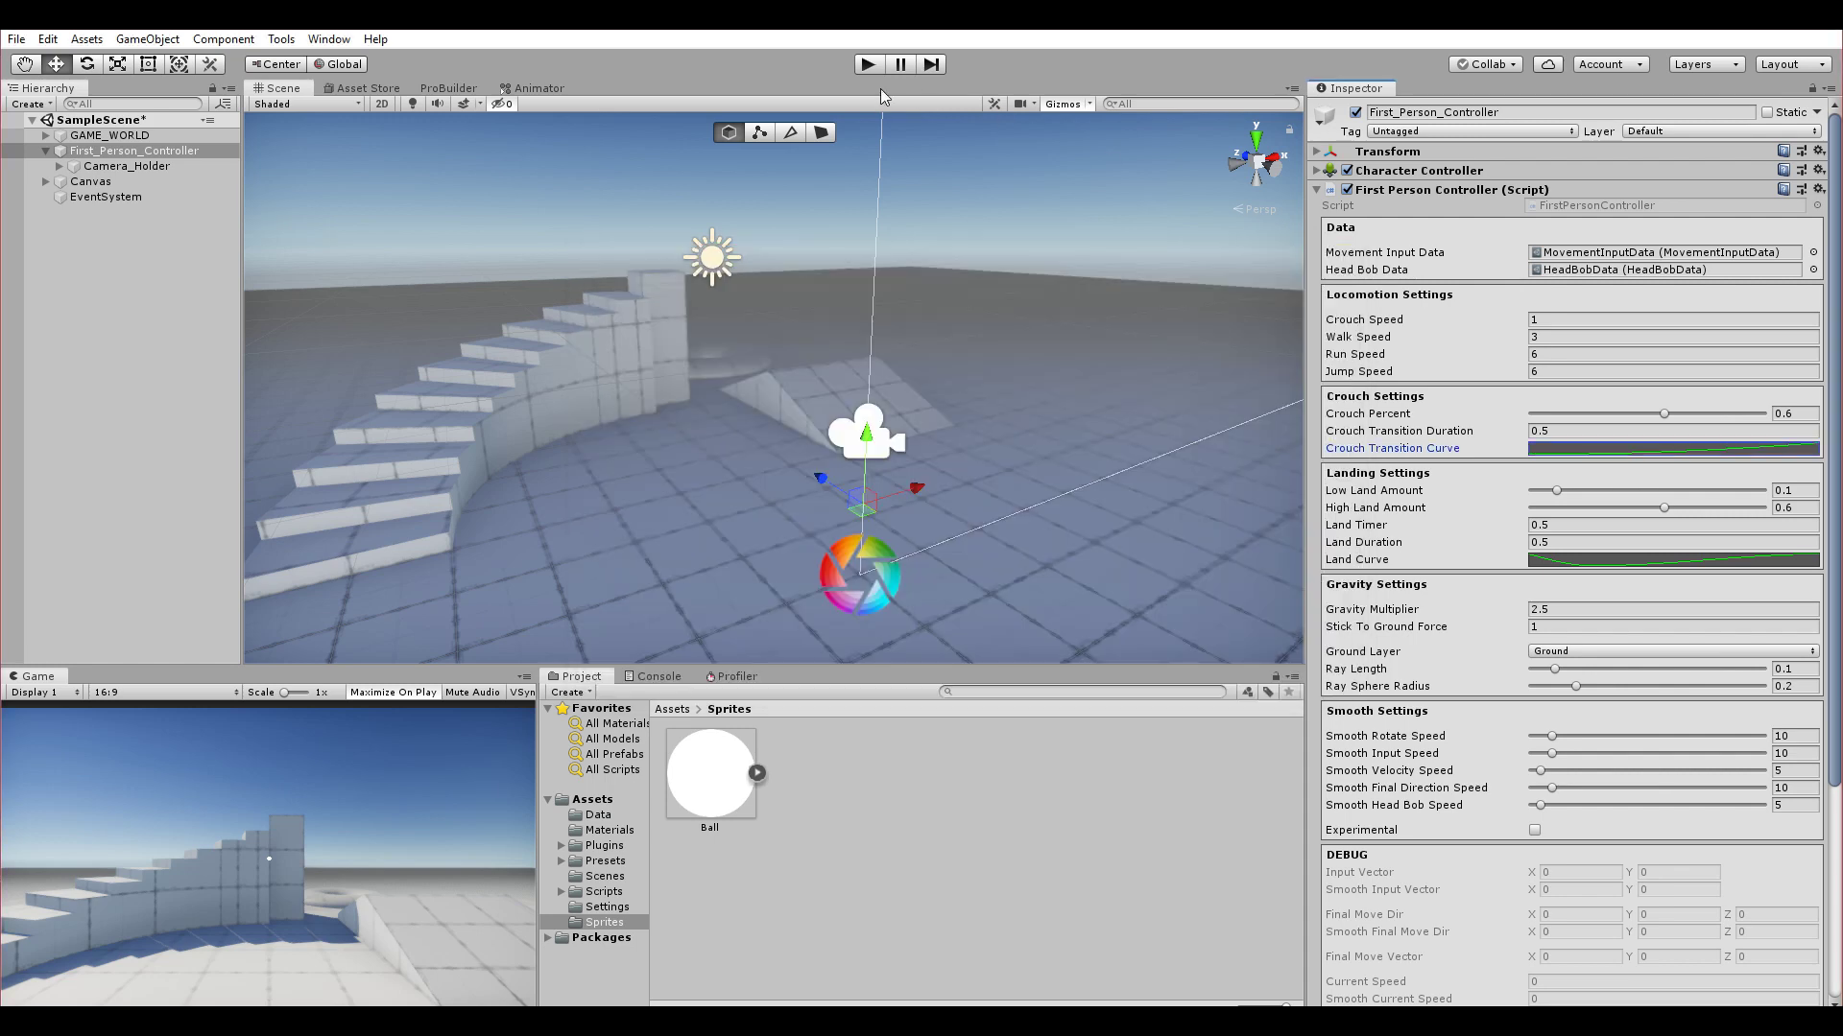
# - Test the crouch transition with the ease-in curve in play mode, stop the test, and review the Crouch Transition Curve
pyautogui.click(875, 65)
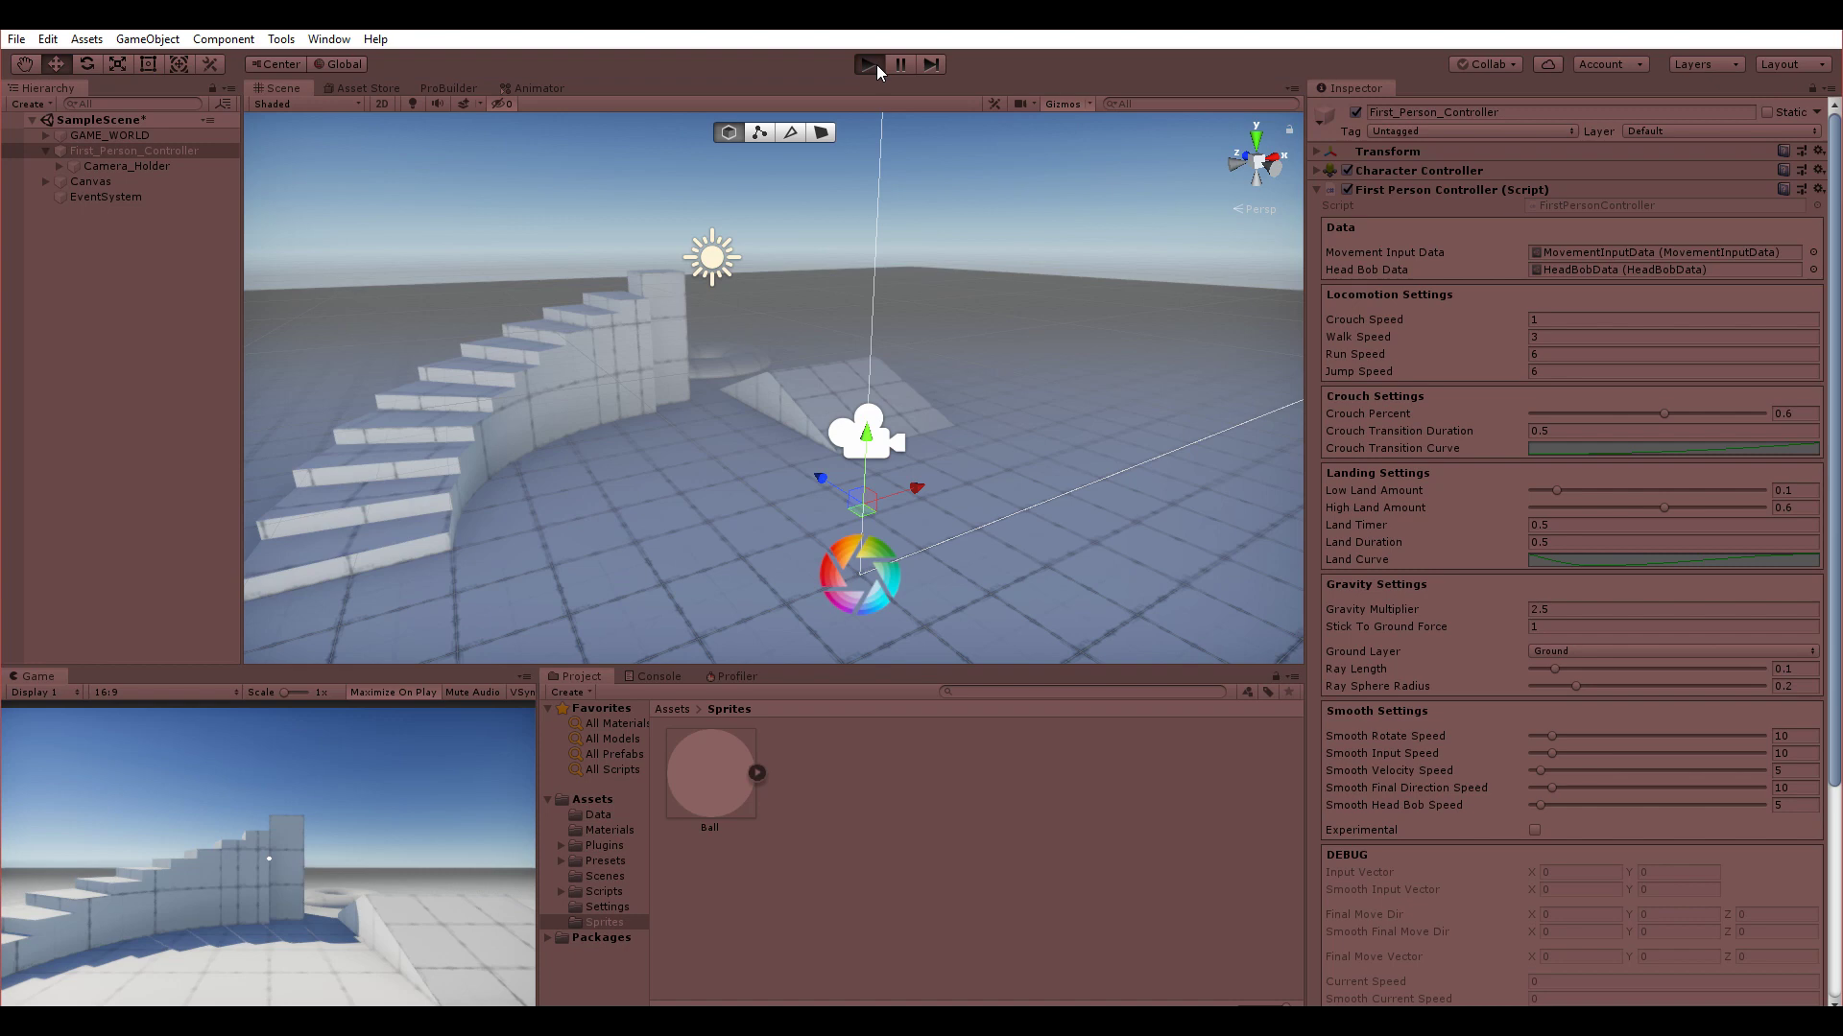
pyautogui.click(869, 65)
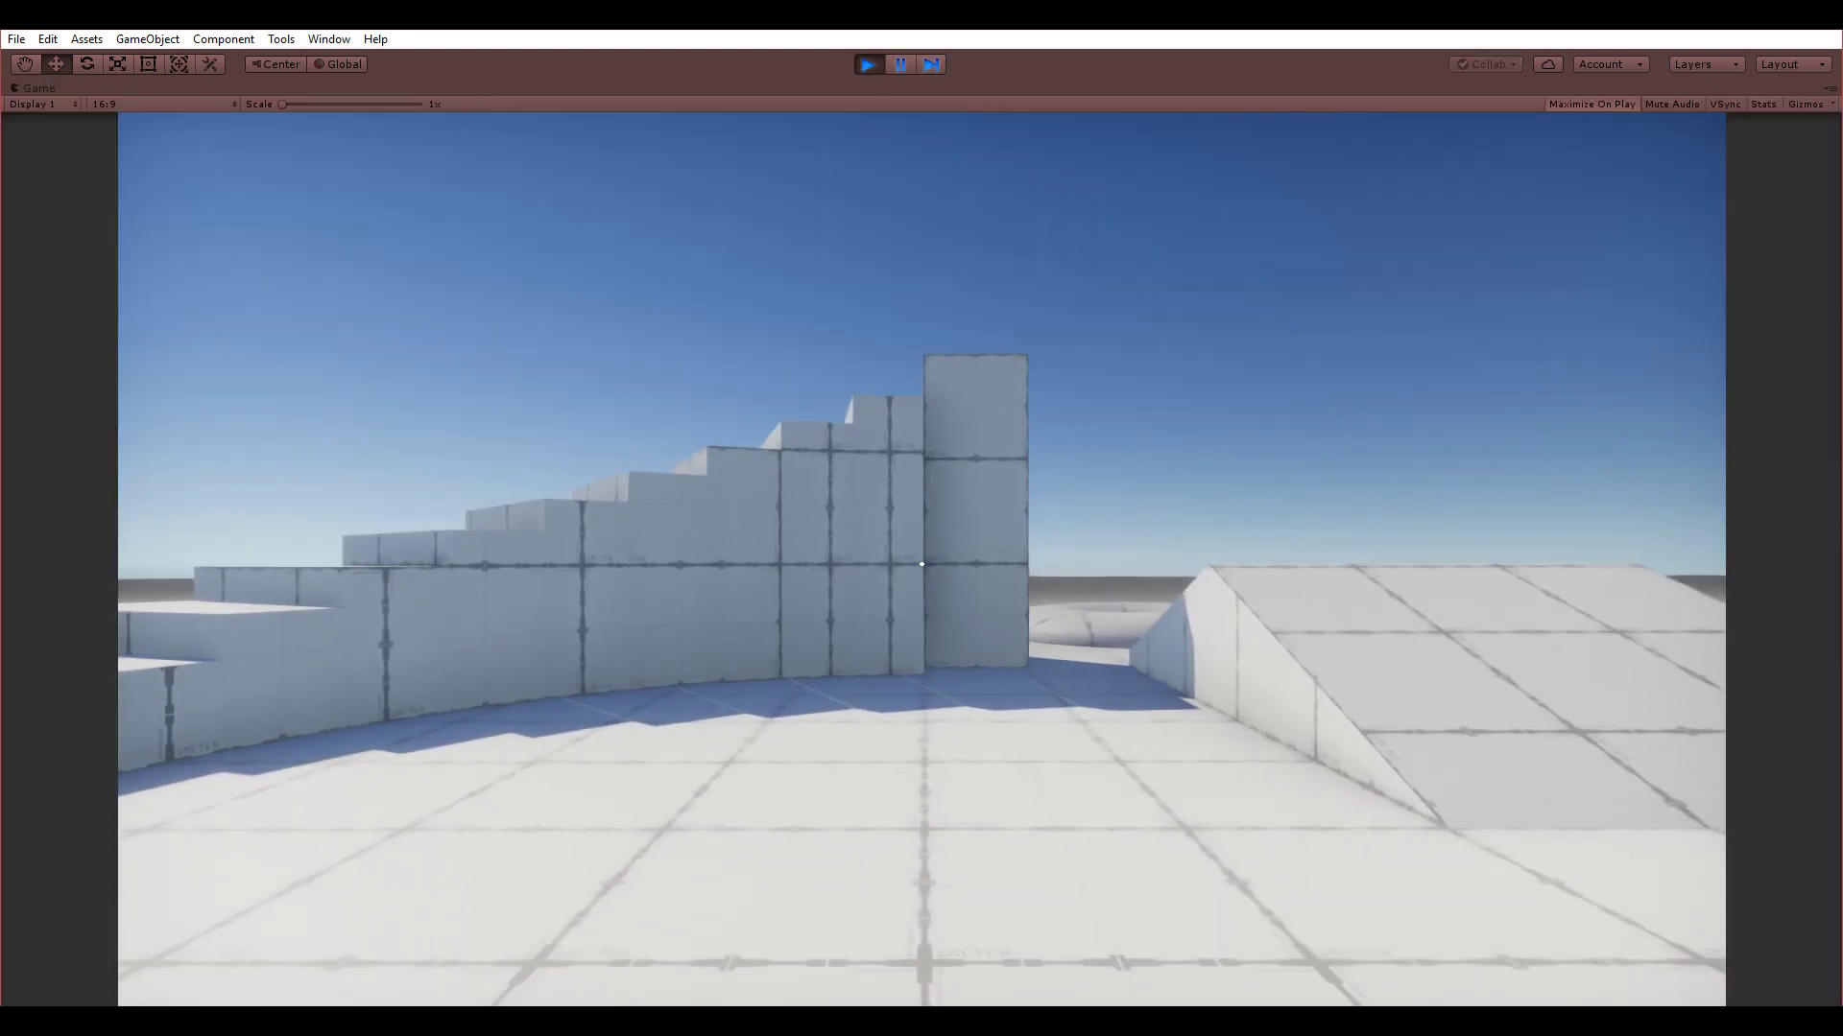
pyautogui.press('space')
pyautogui.press('space')
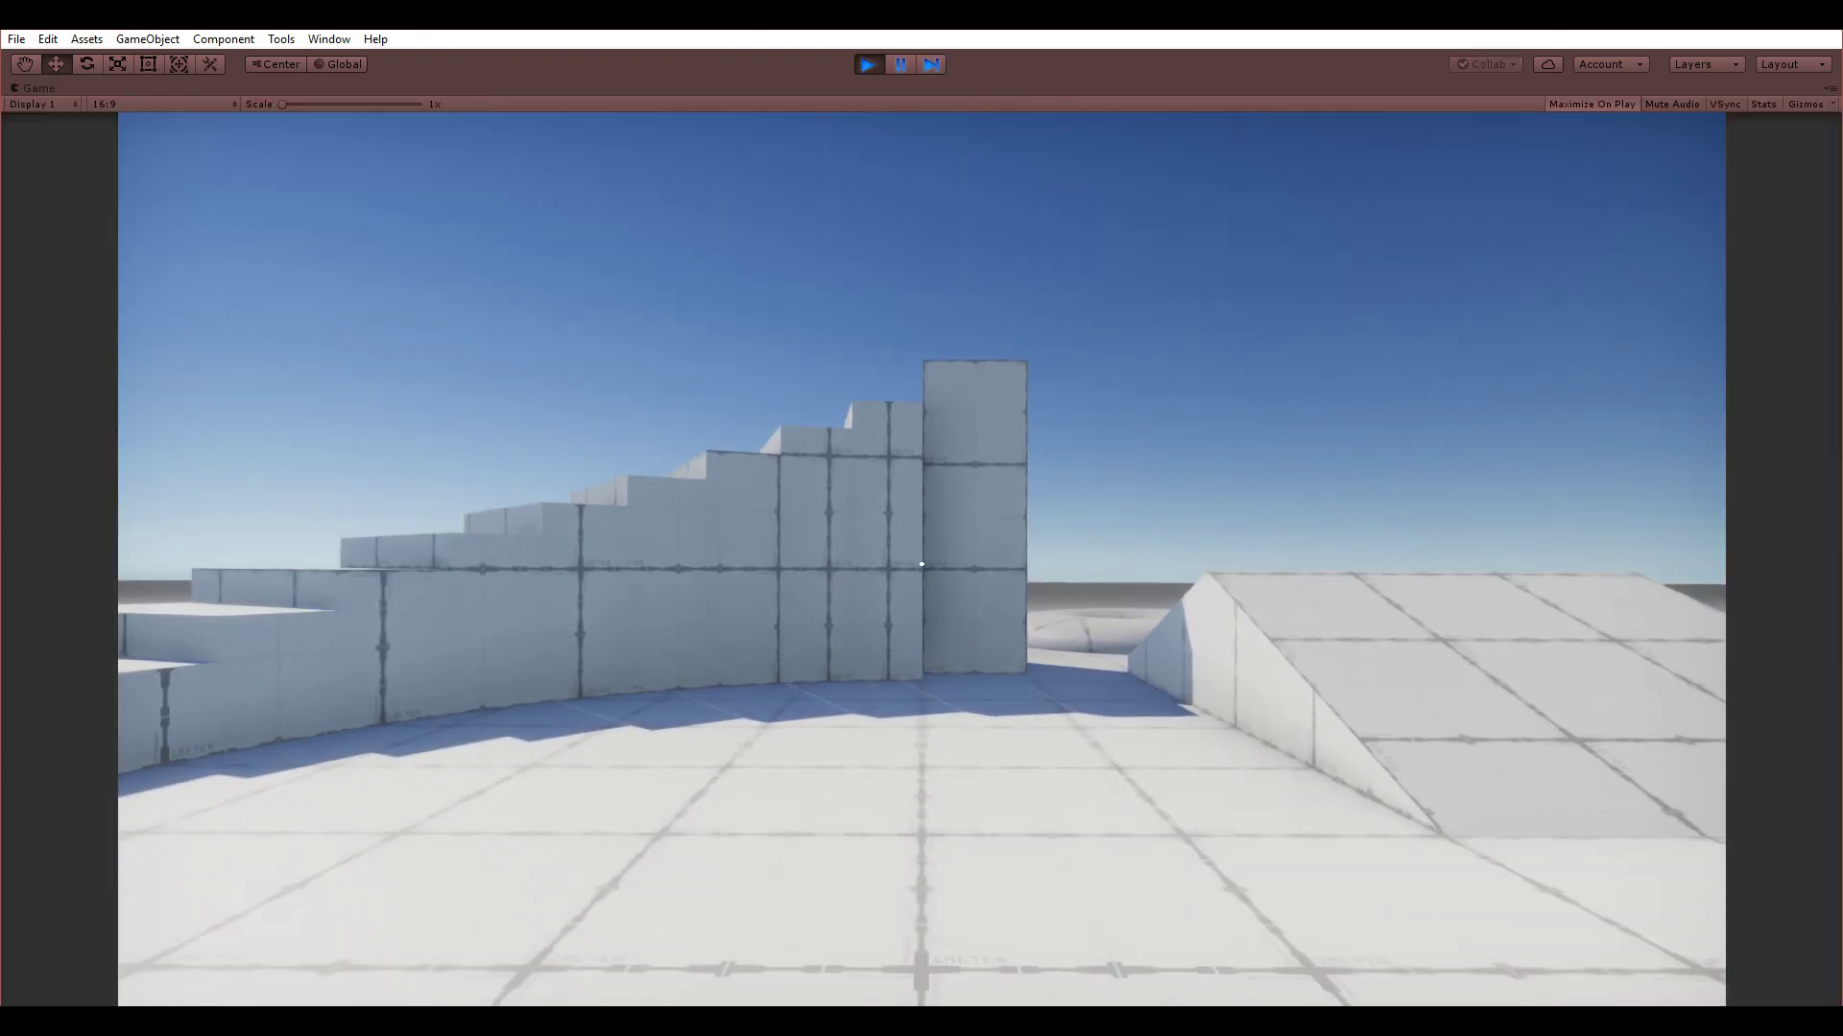
pyautogui.press('Escape')
pyautogui.click(868, 66)
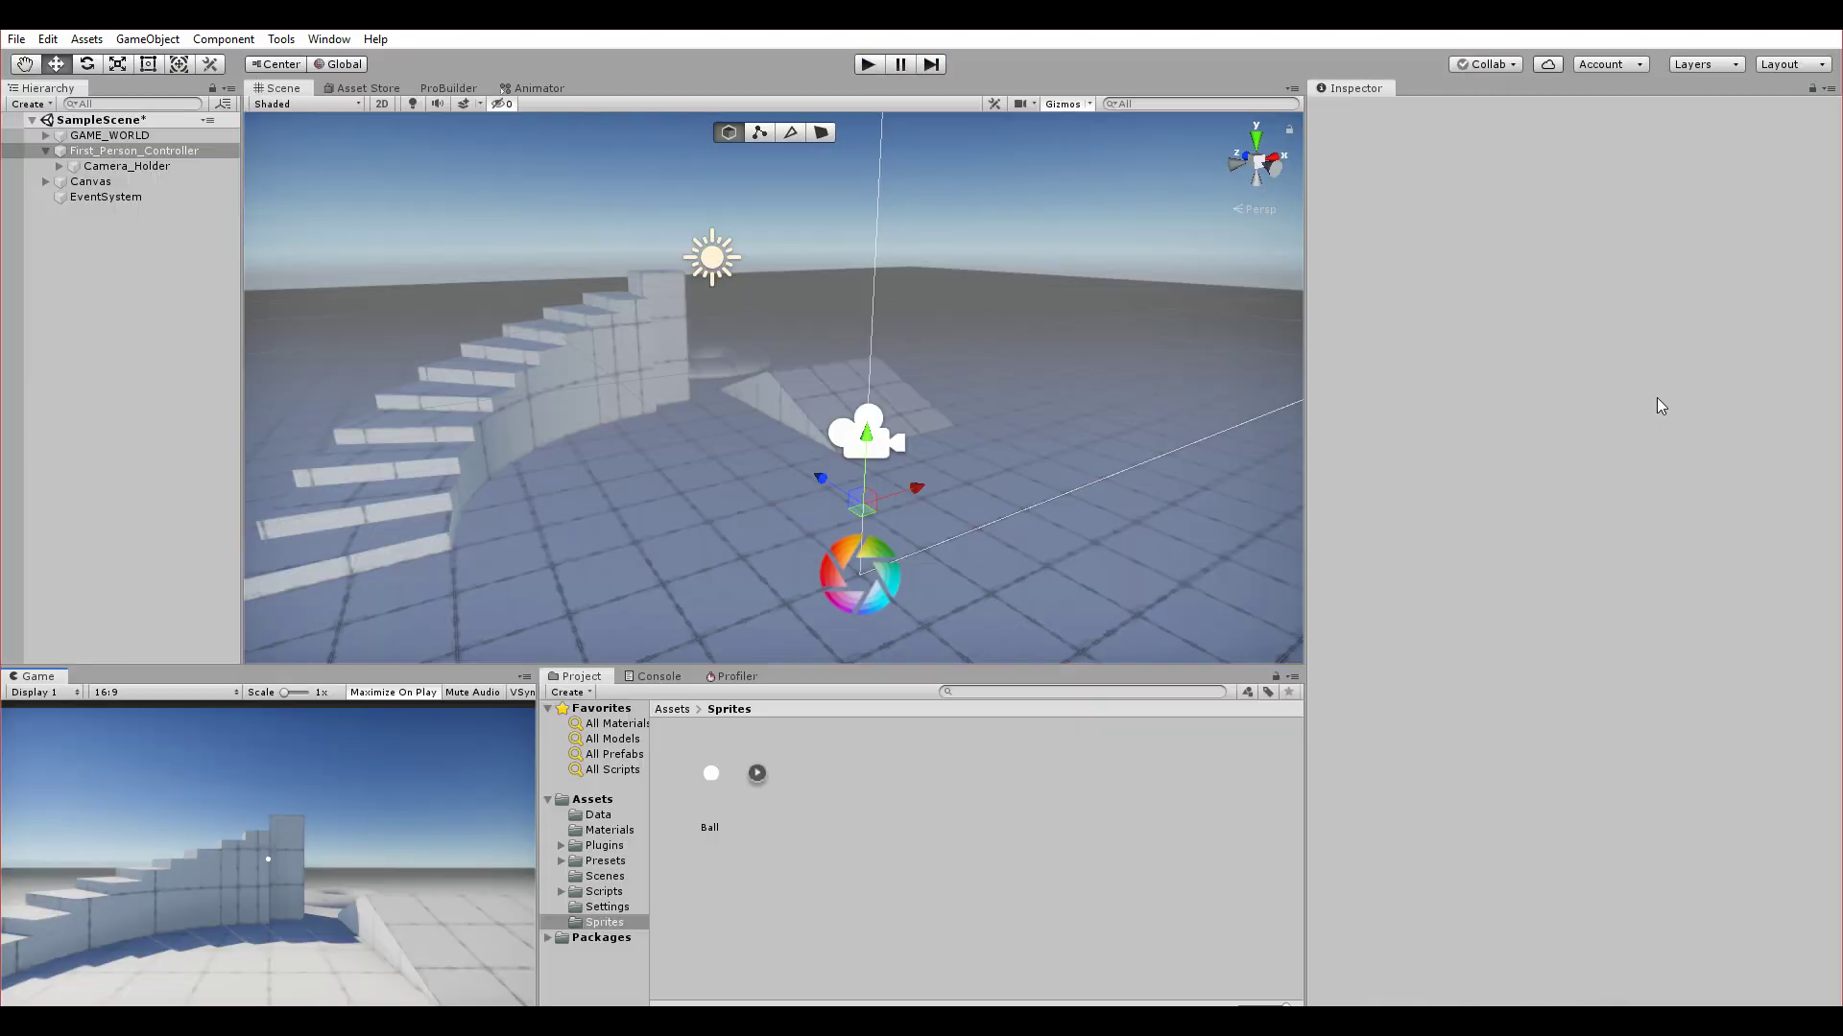
pyautogui.click(1570, 450)
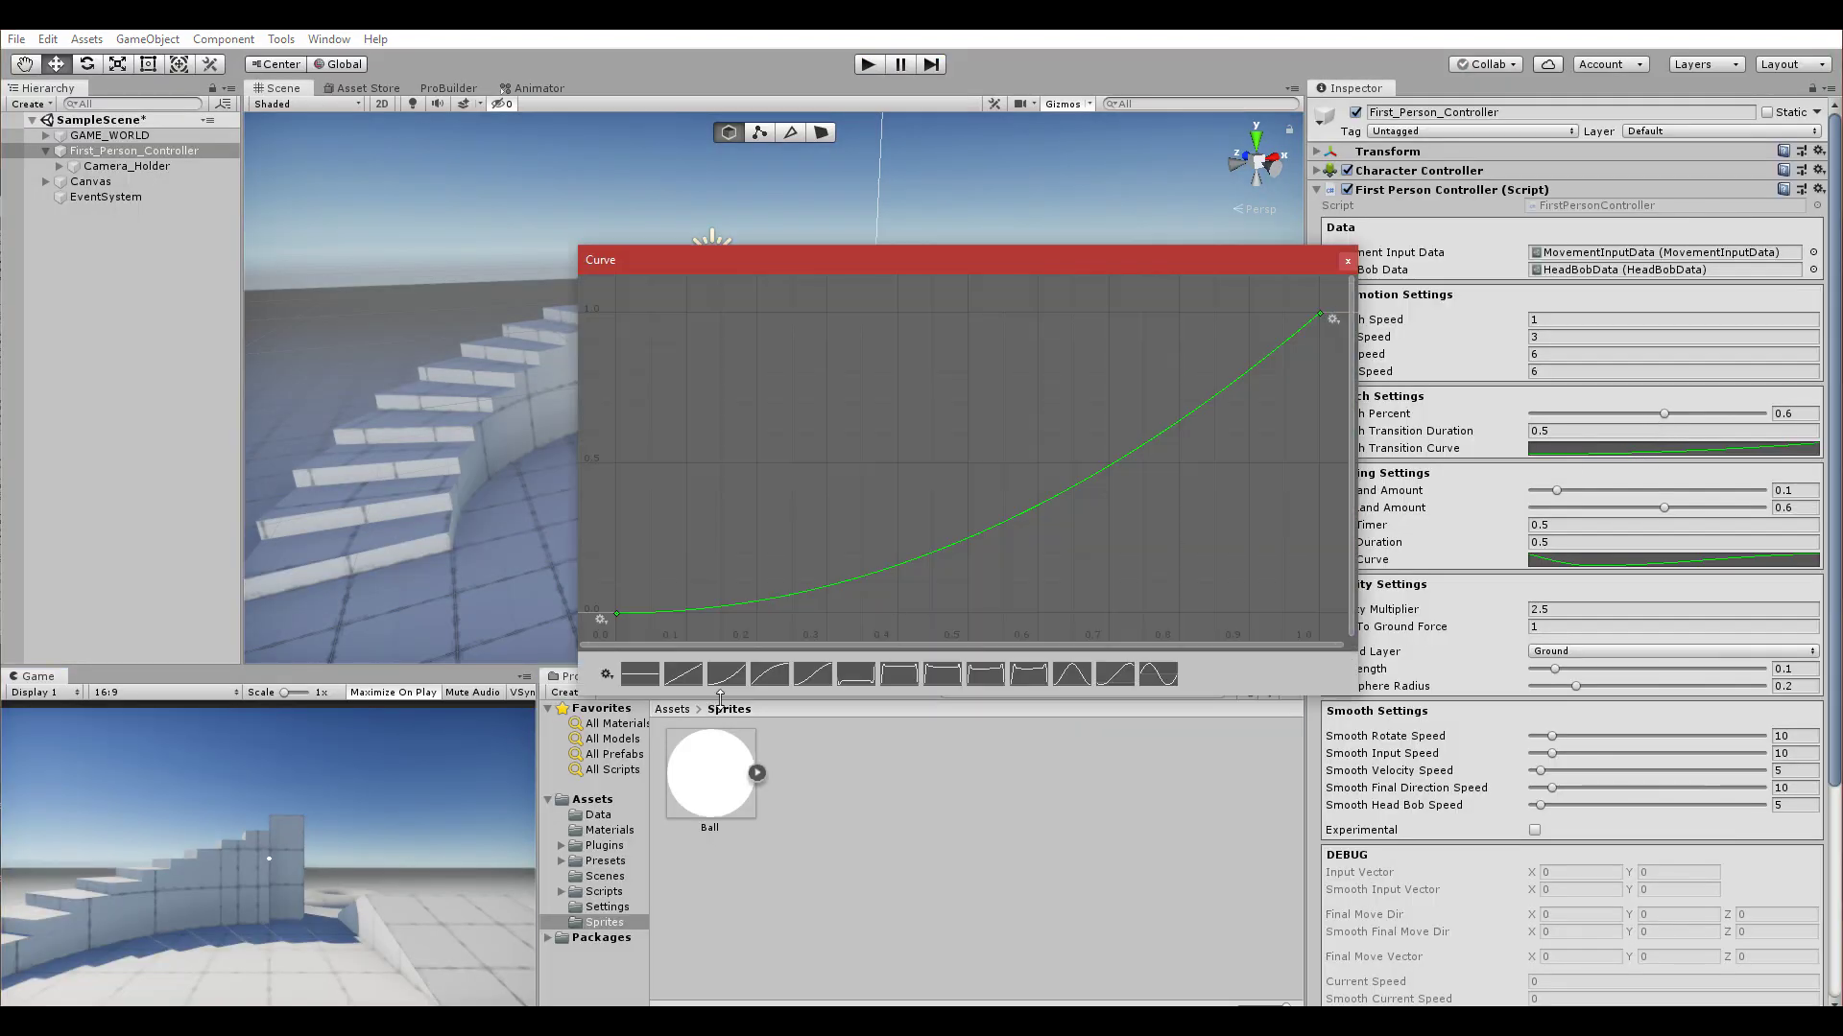
pyautogui.click(1349, 261)
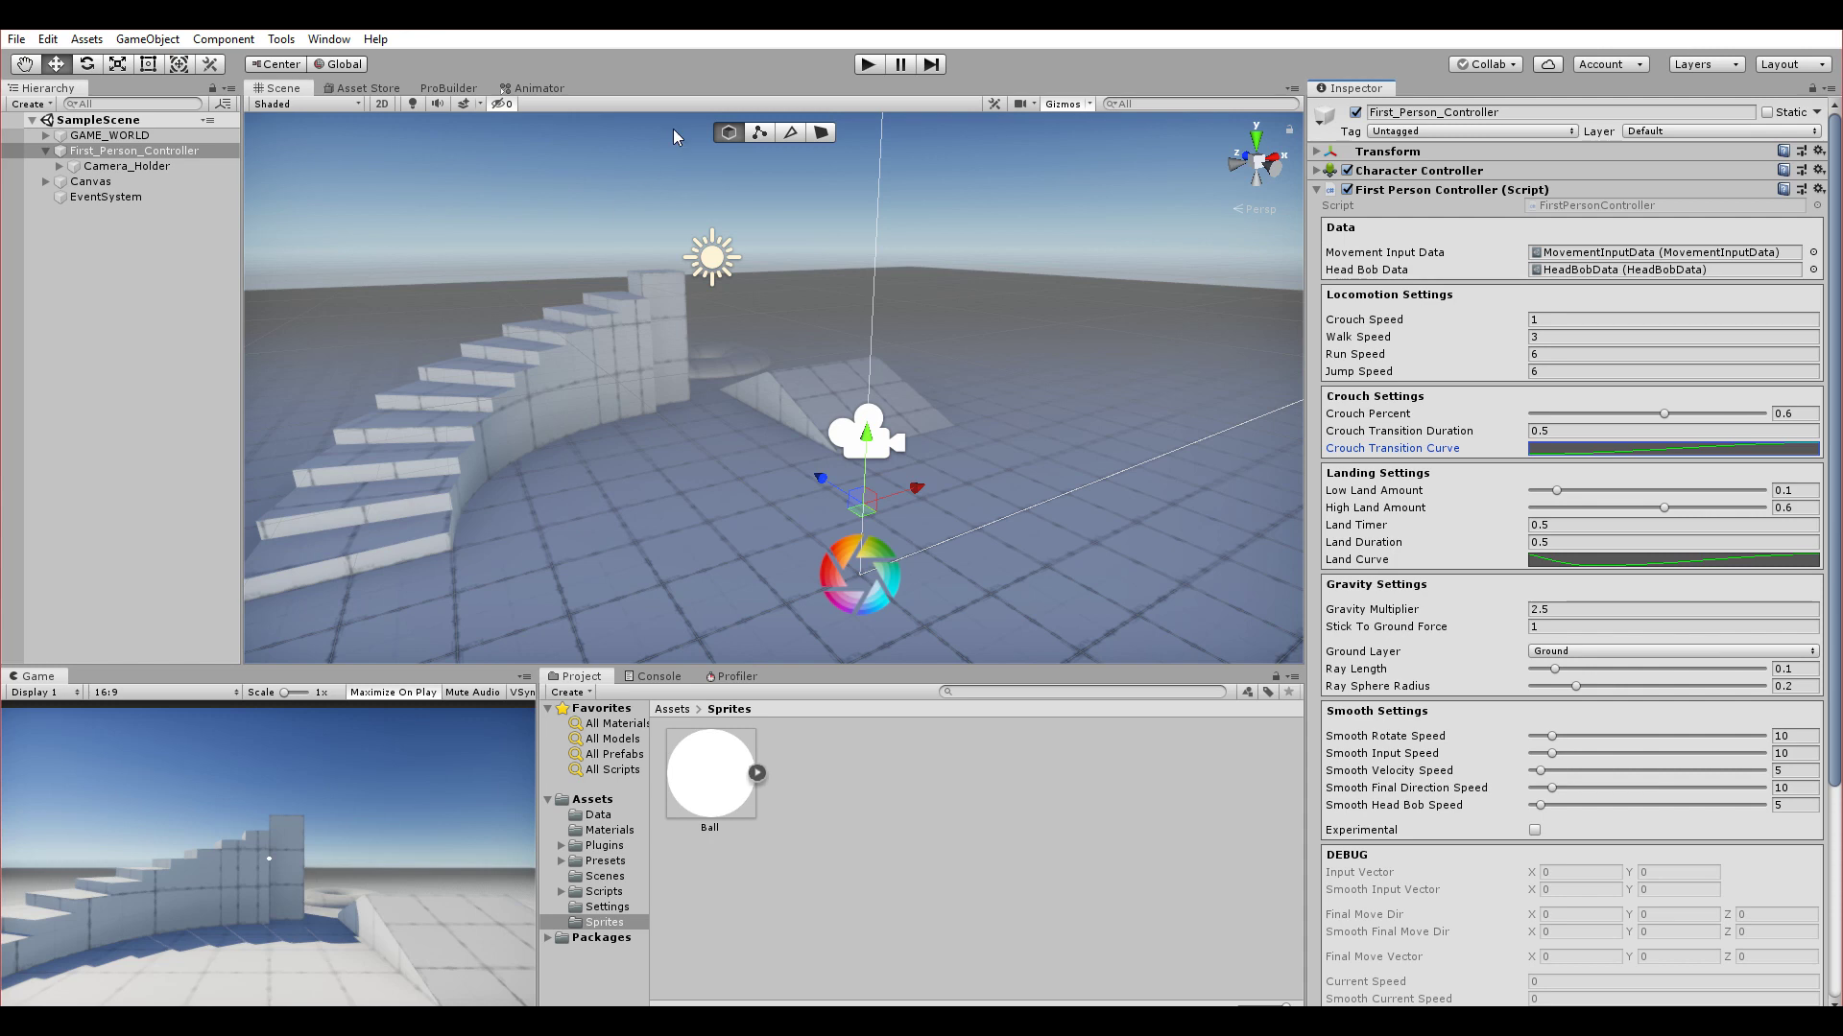
# - Run the scene, back the player away from the staircase, and walk forward past the ramp and stairs
pyautogui.click(869, 66)
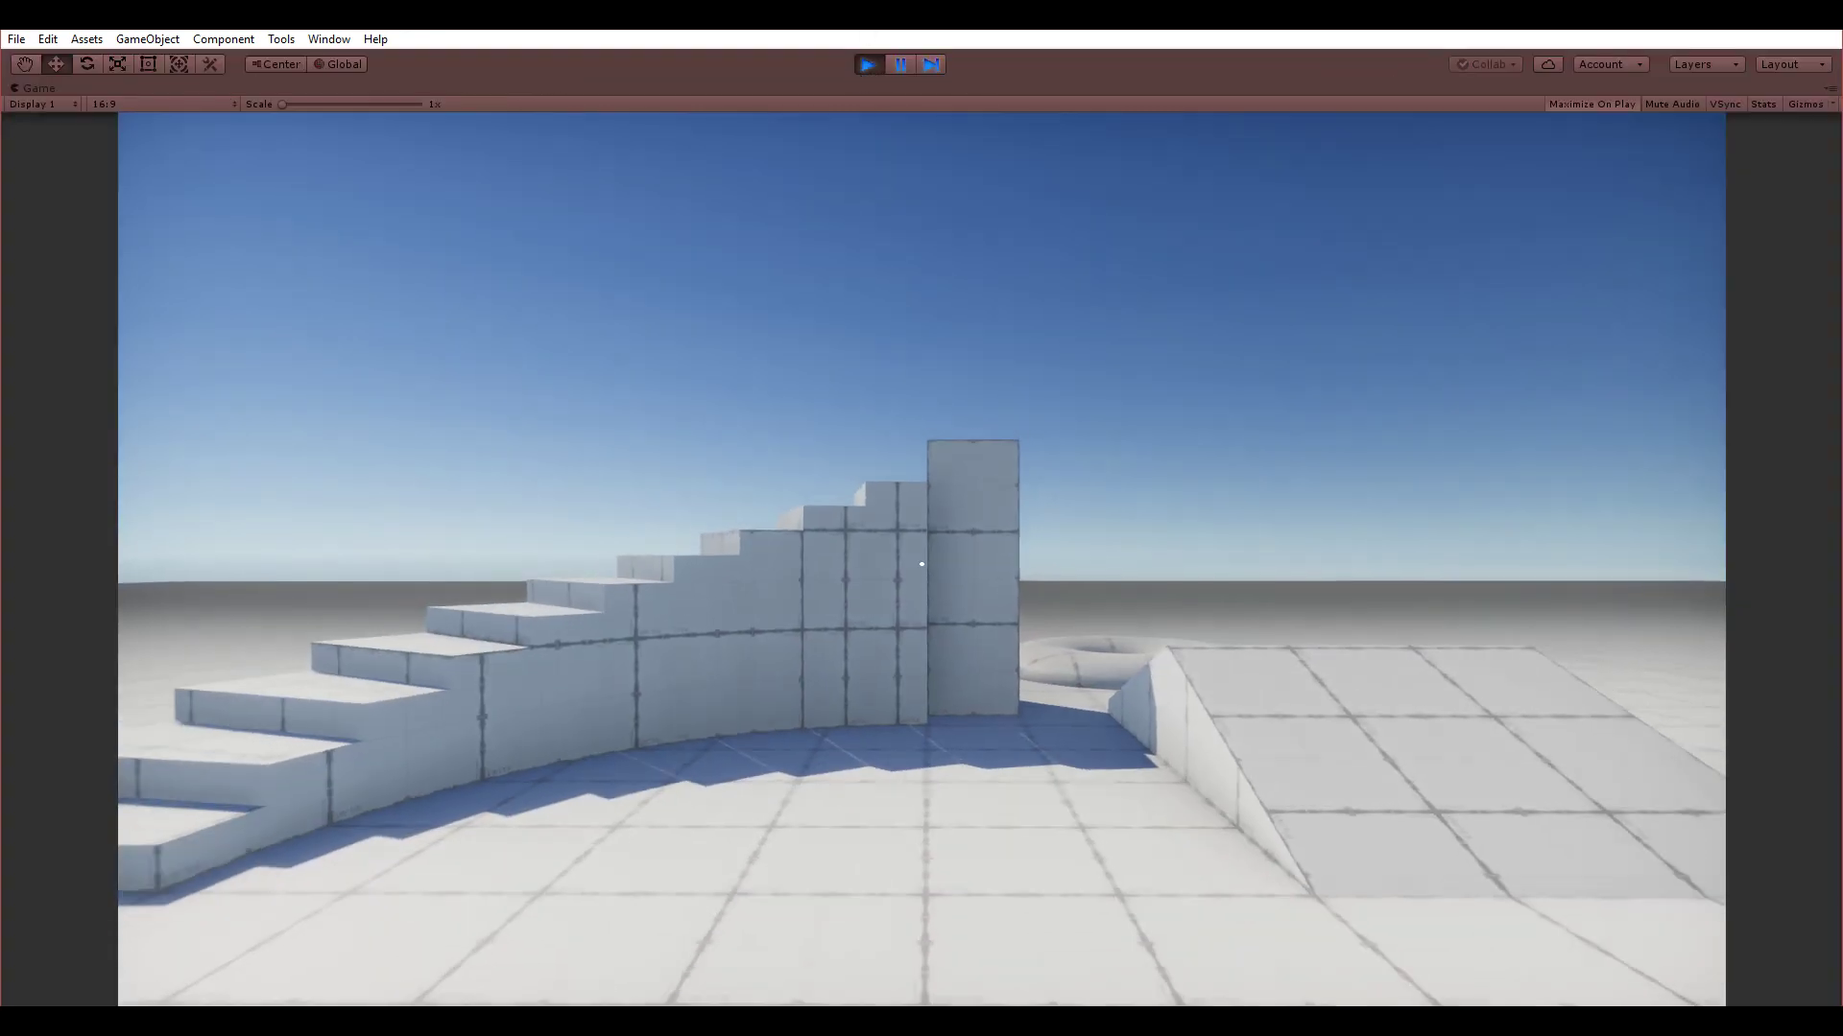
pyautogui.press('s')
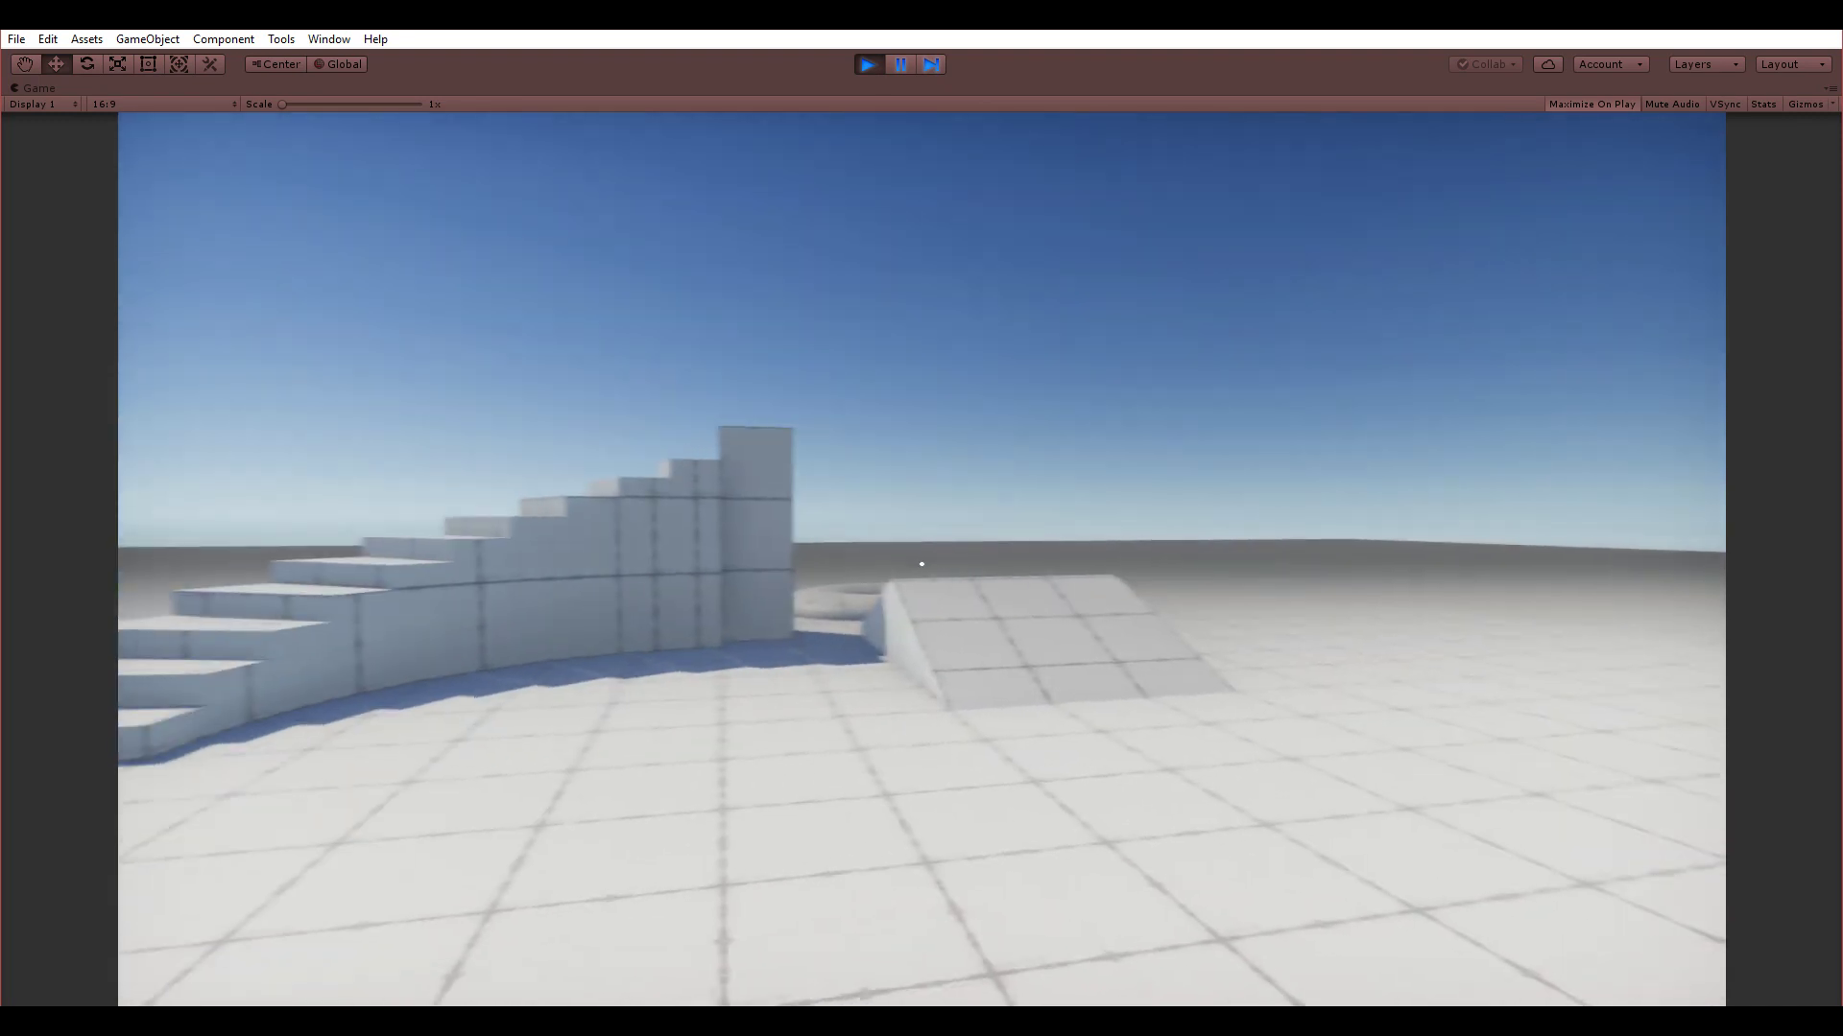
pyautogui.press('w')
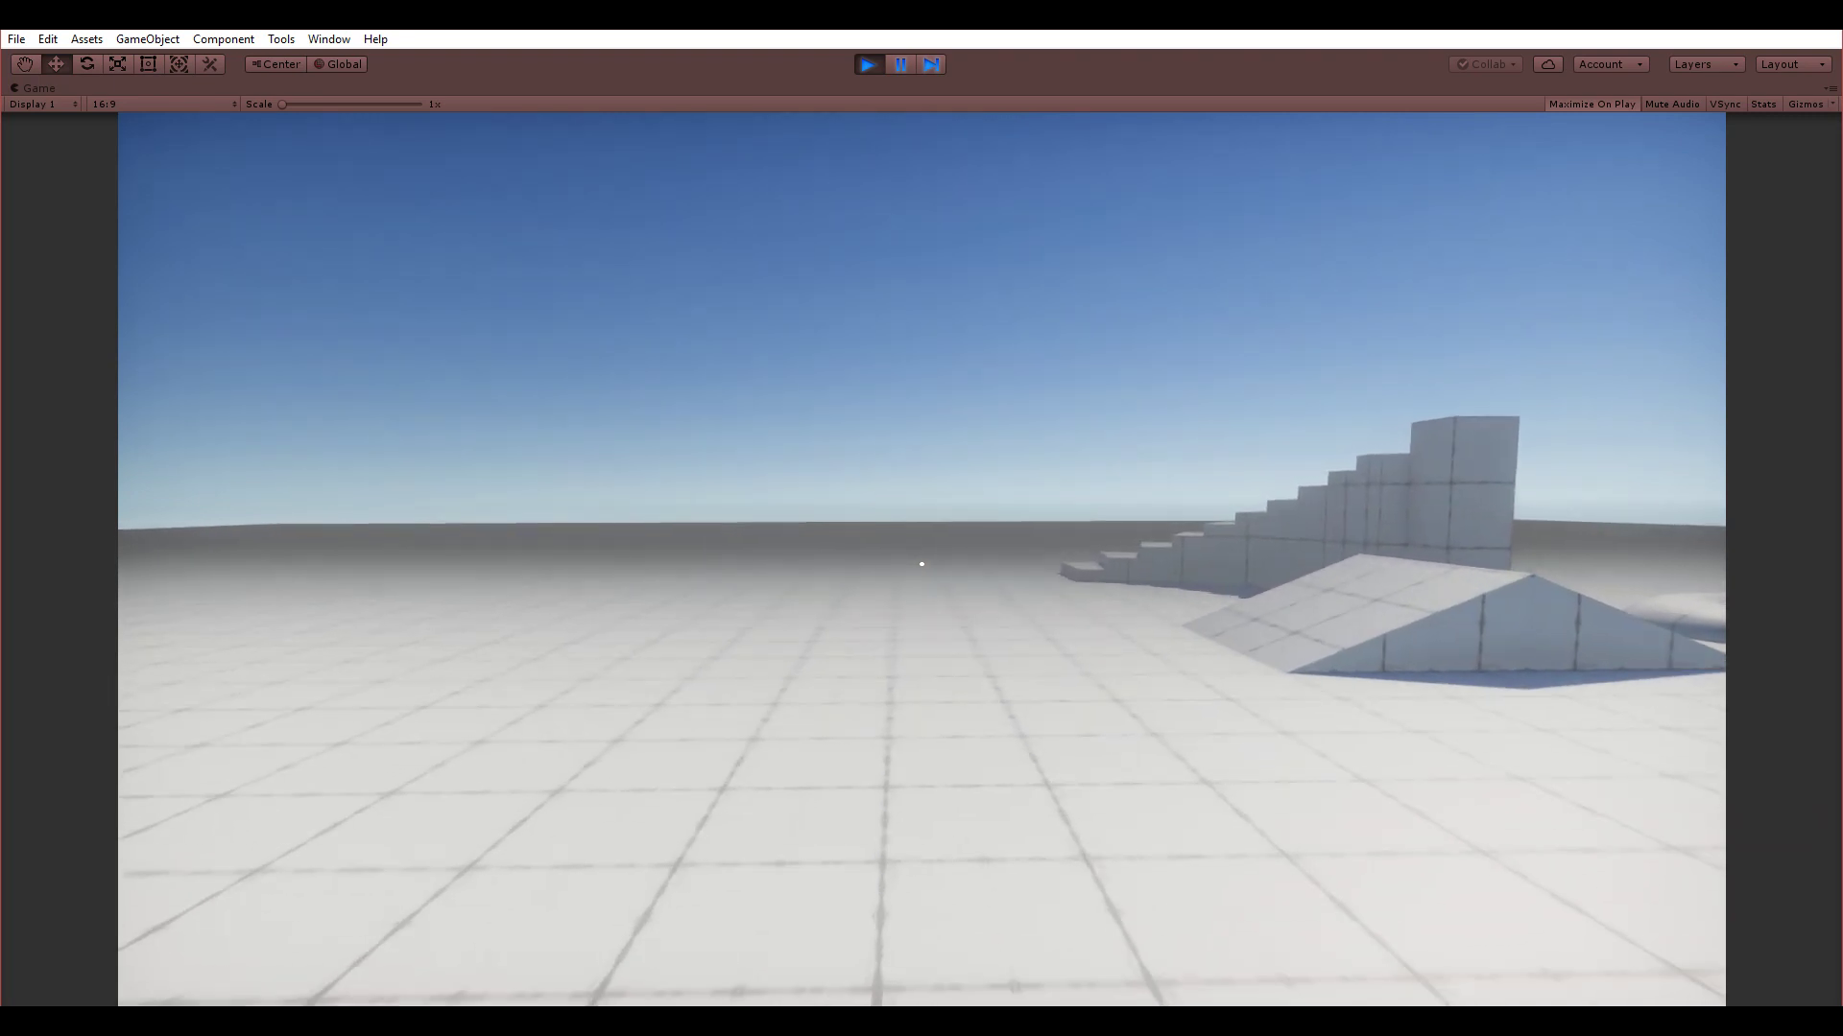
pyautogui.press('w')
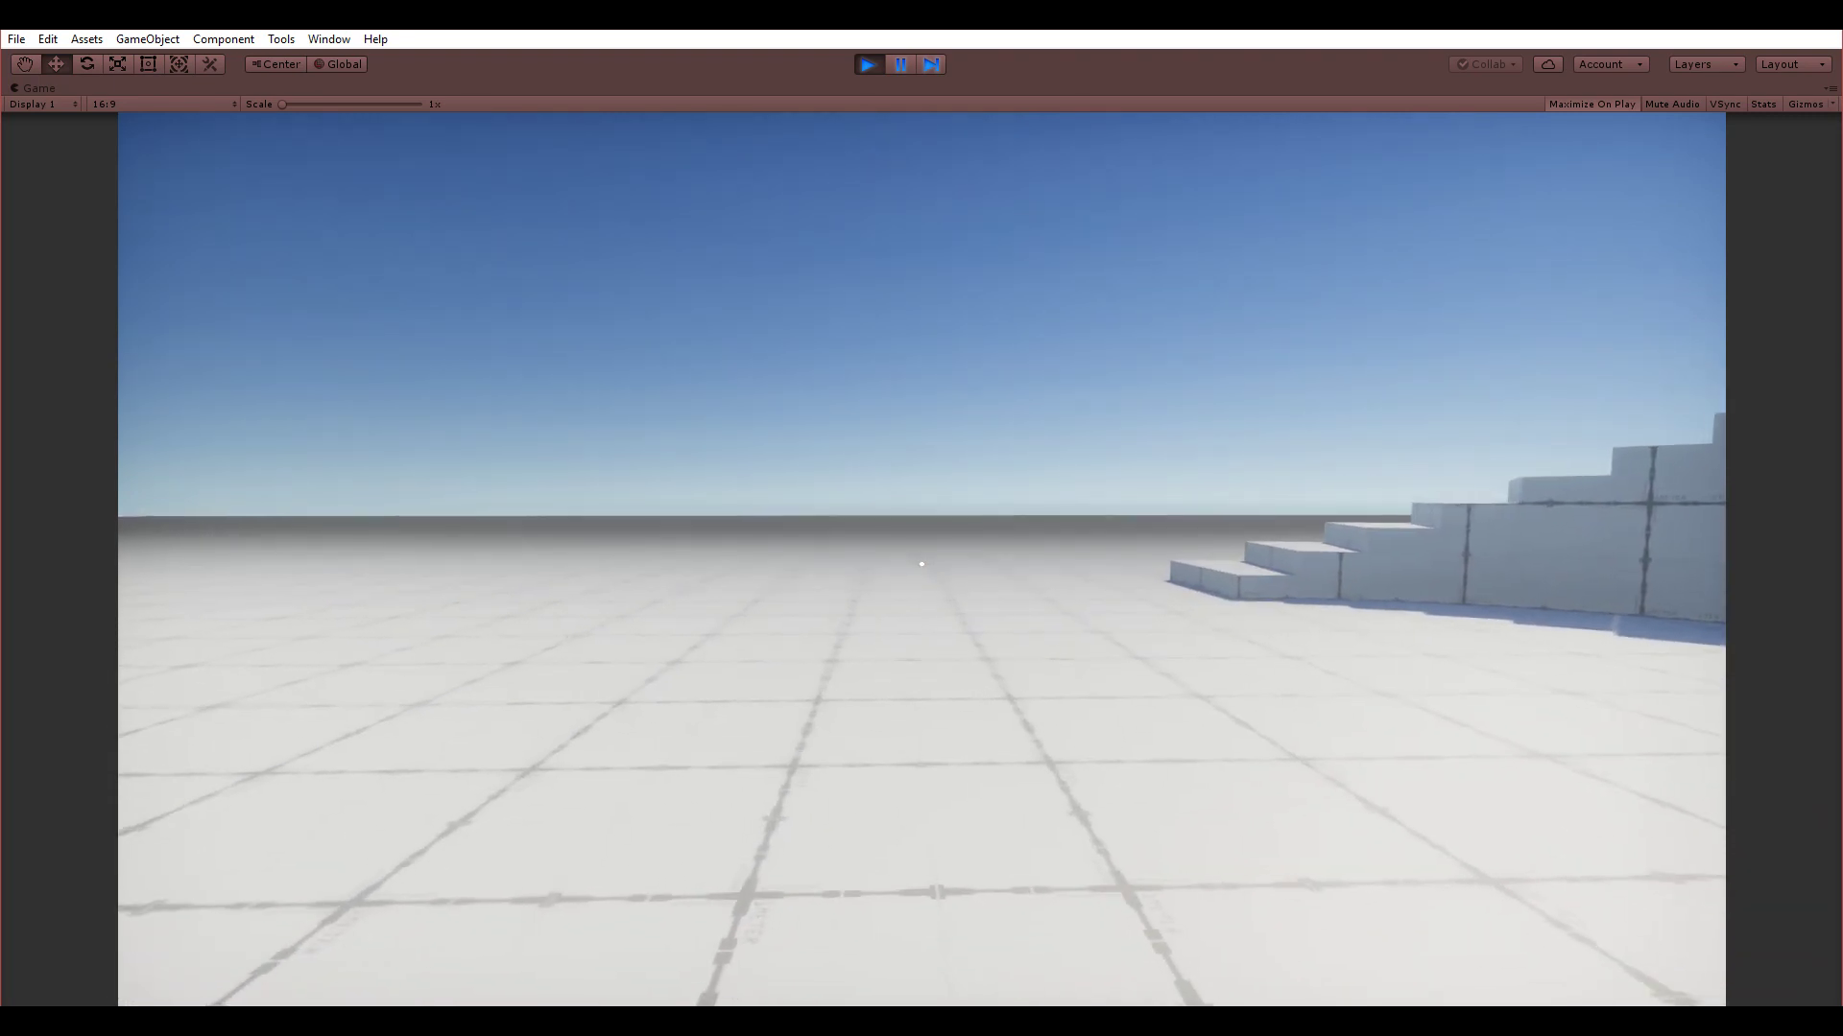
pyautogui.press('w')
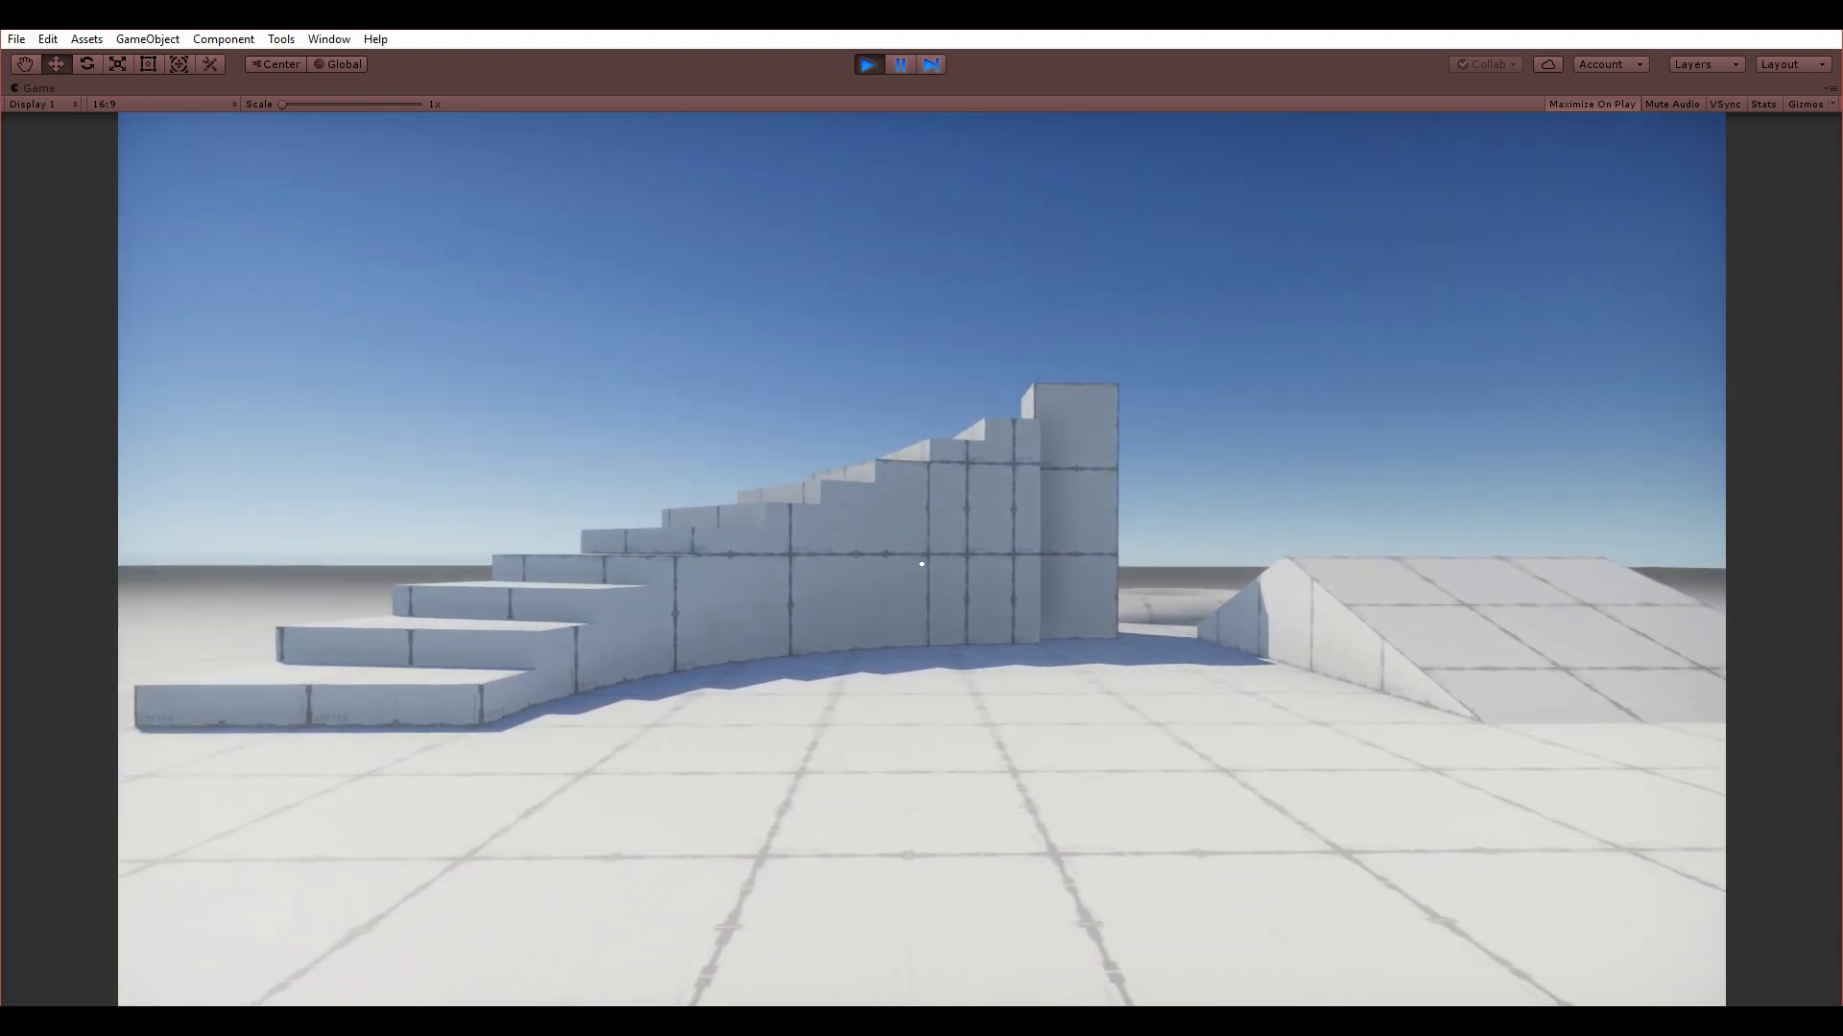
# - Back the player away from the staircase, strafe to both sides, and walk forward toward the tall end block
pyautogui.press('s')
pyautogui.press('a')
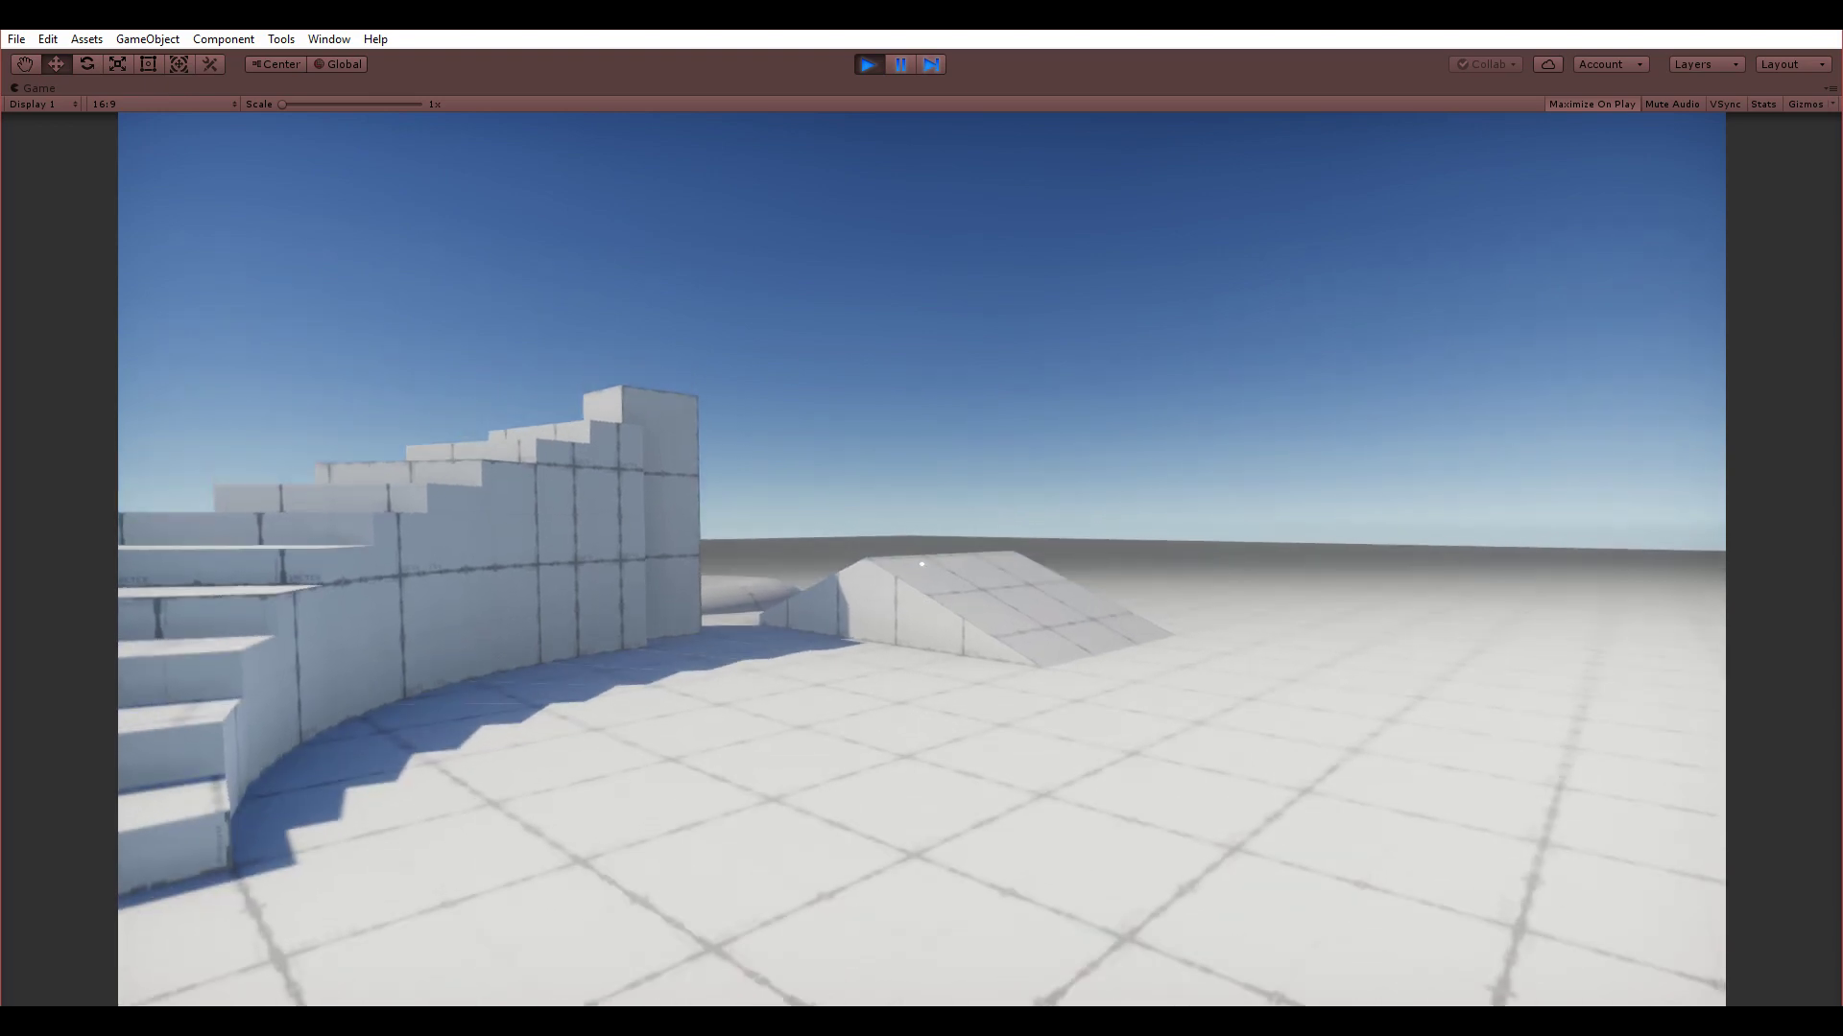
pyautogui.press('w')
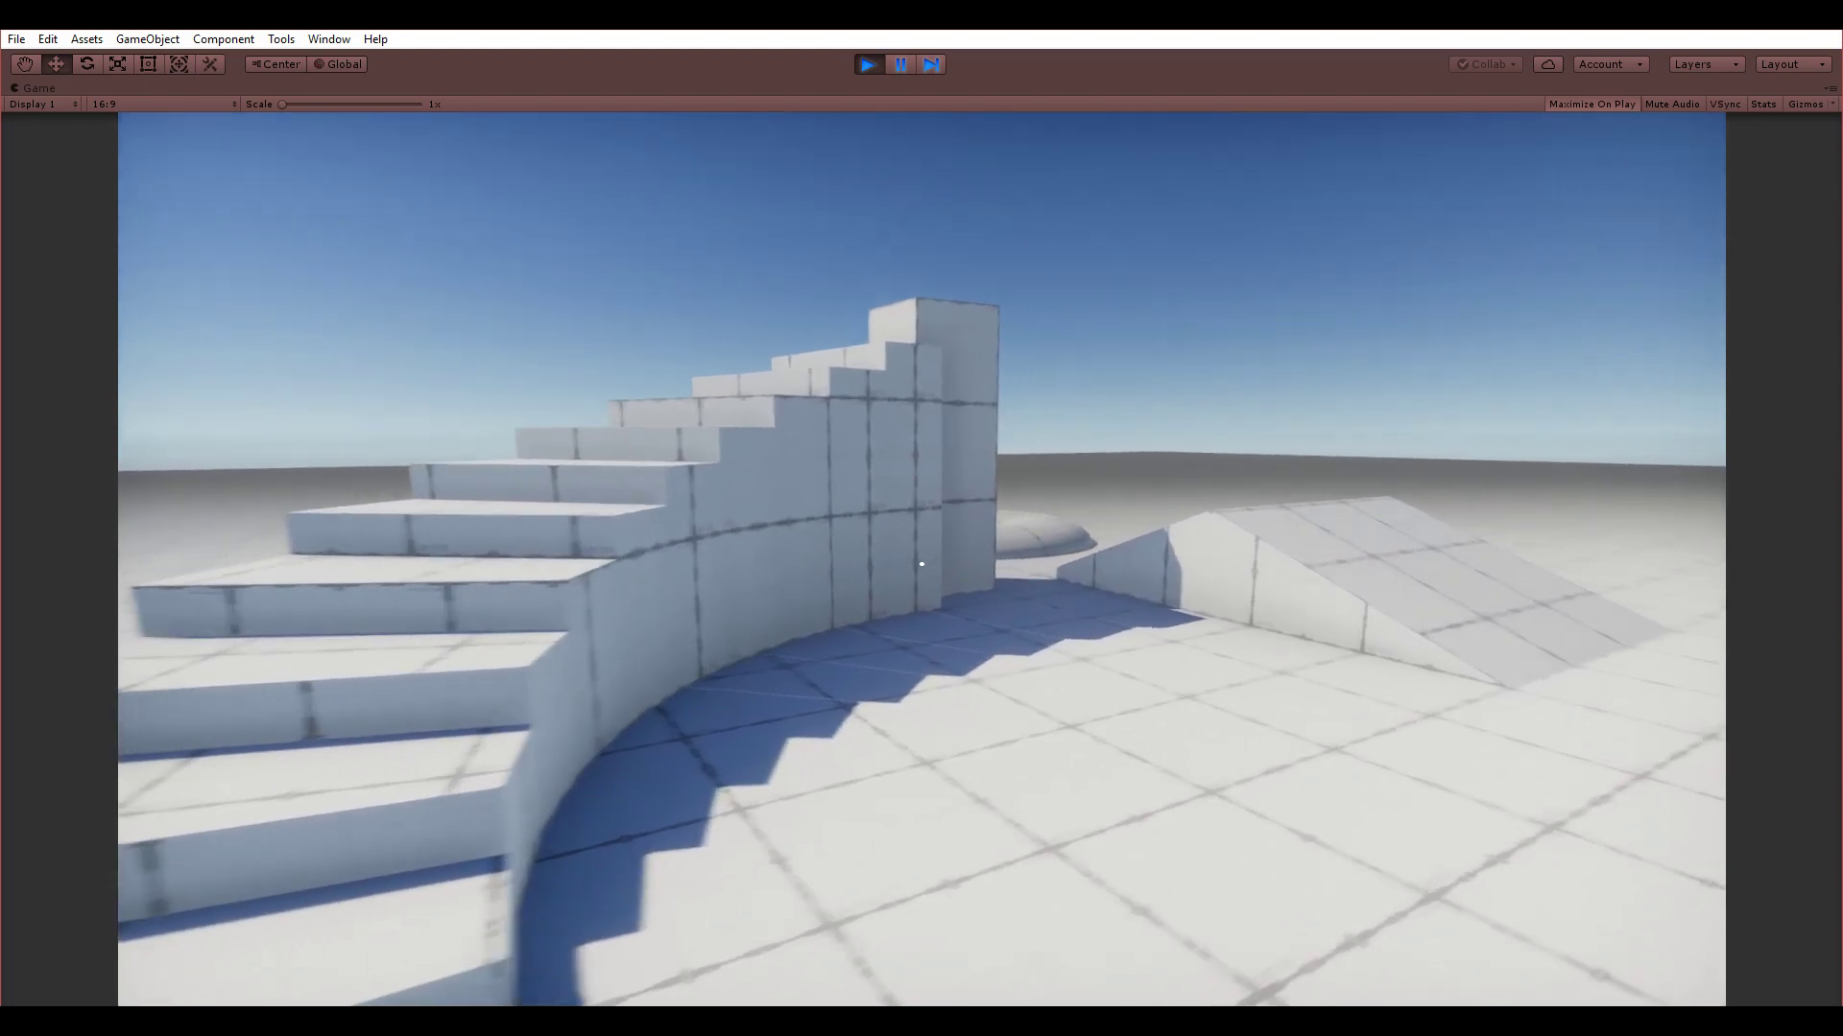
pyautogui.press('d')
pyautogui.press('w')
pyautogui.press('w')
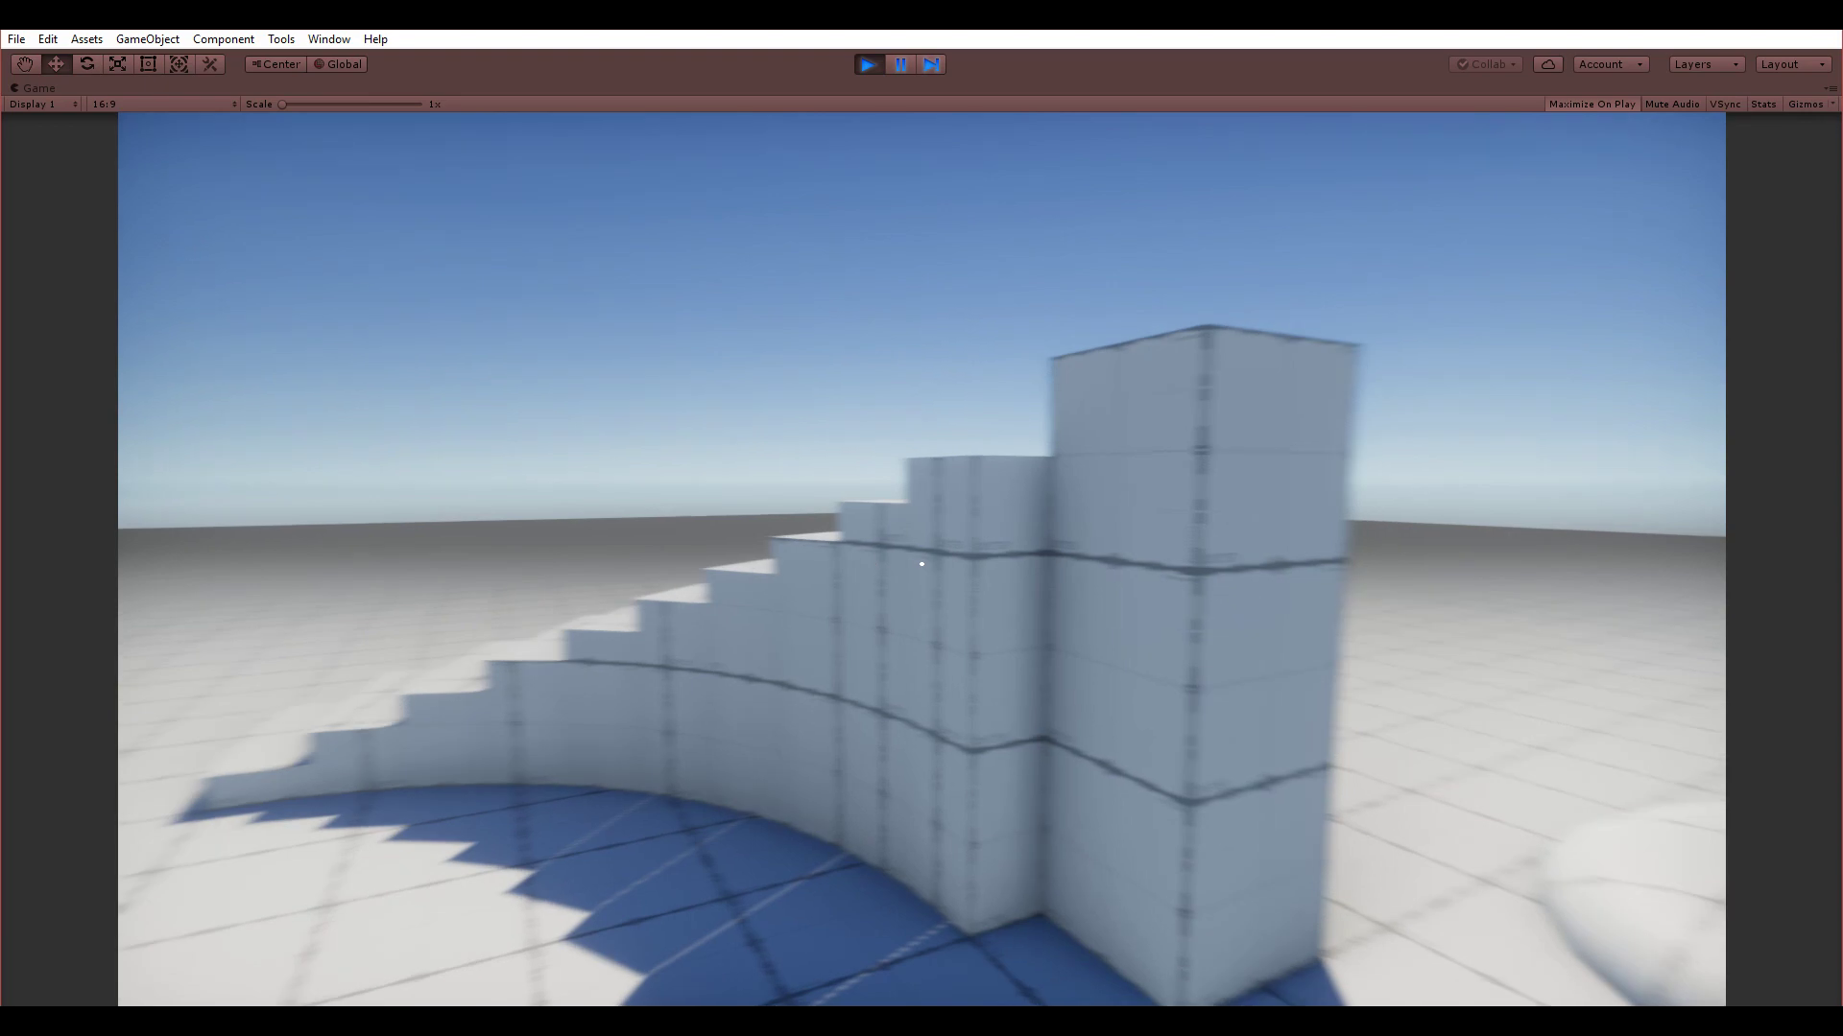
# - Walk the player up to the curved staircase wall, step back, and approach the wall again
pyautogui.press('w')
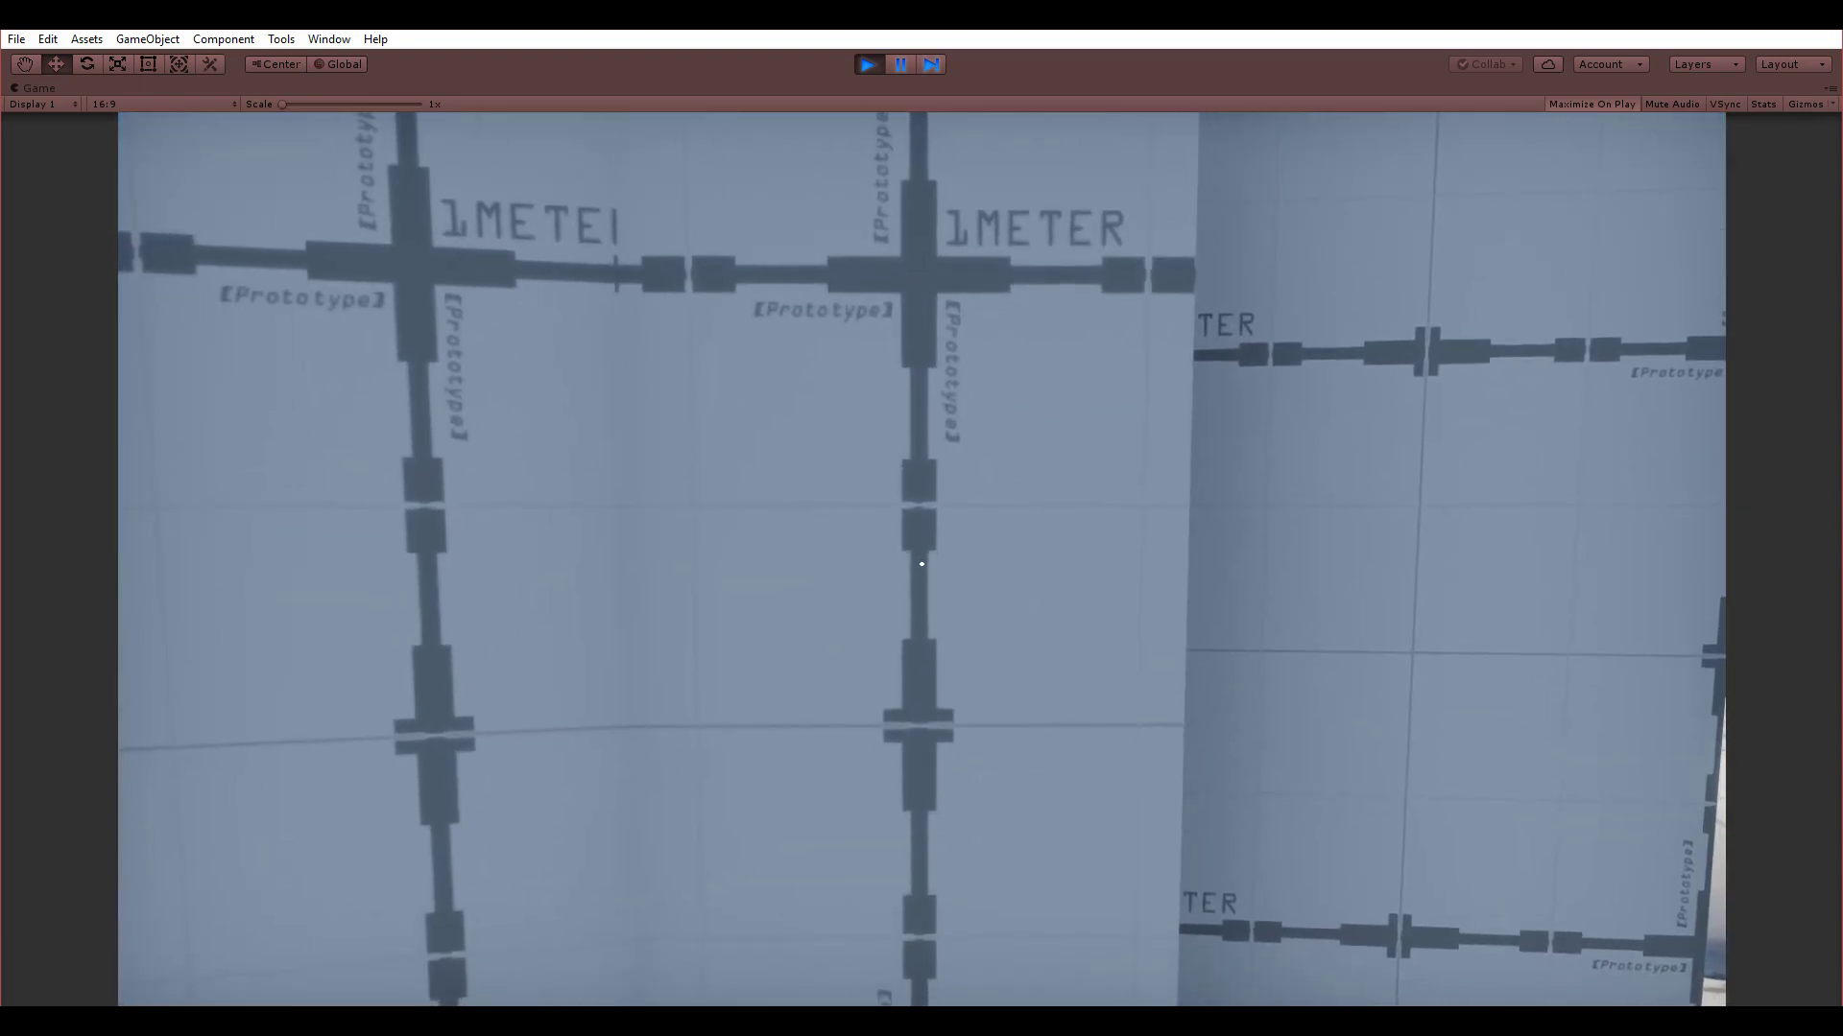
pyautogui.press('s')
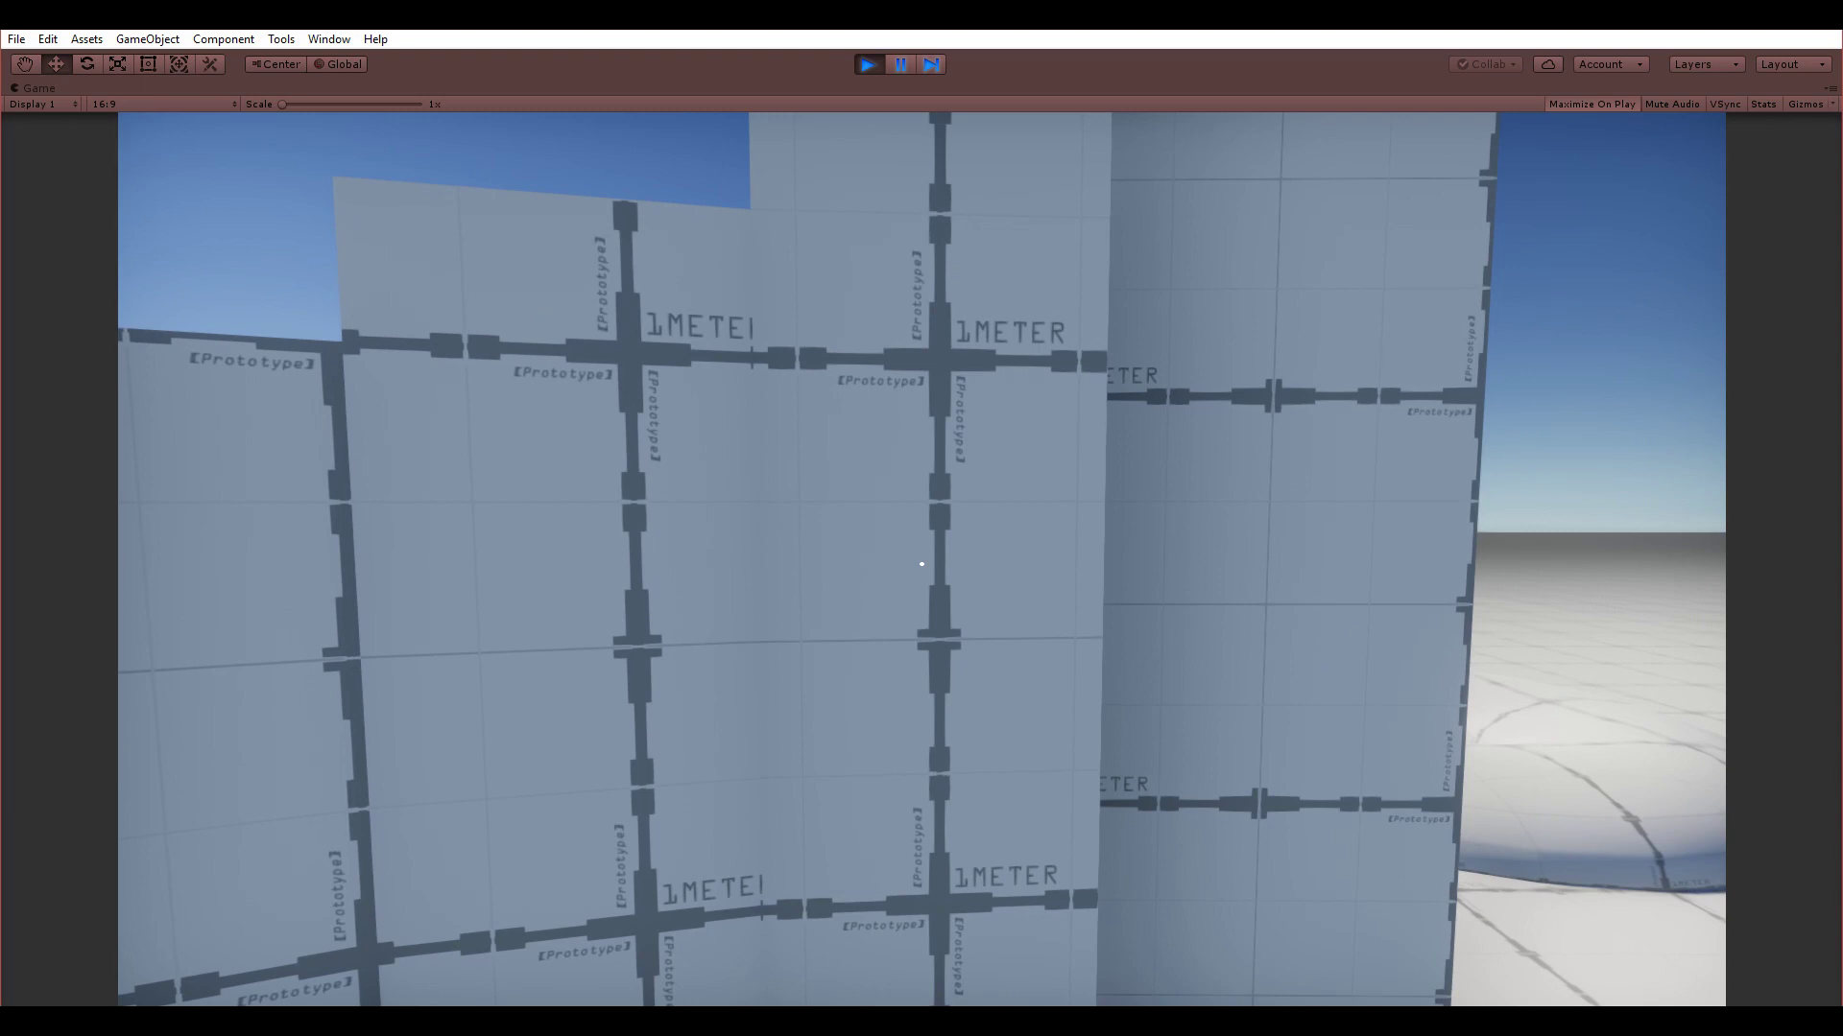
pyautogui.press('w')
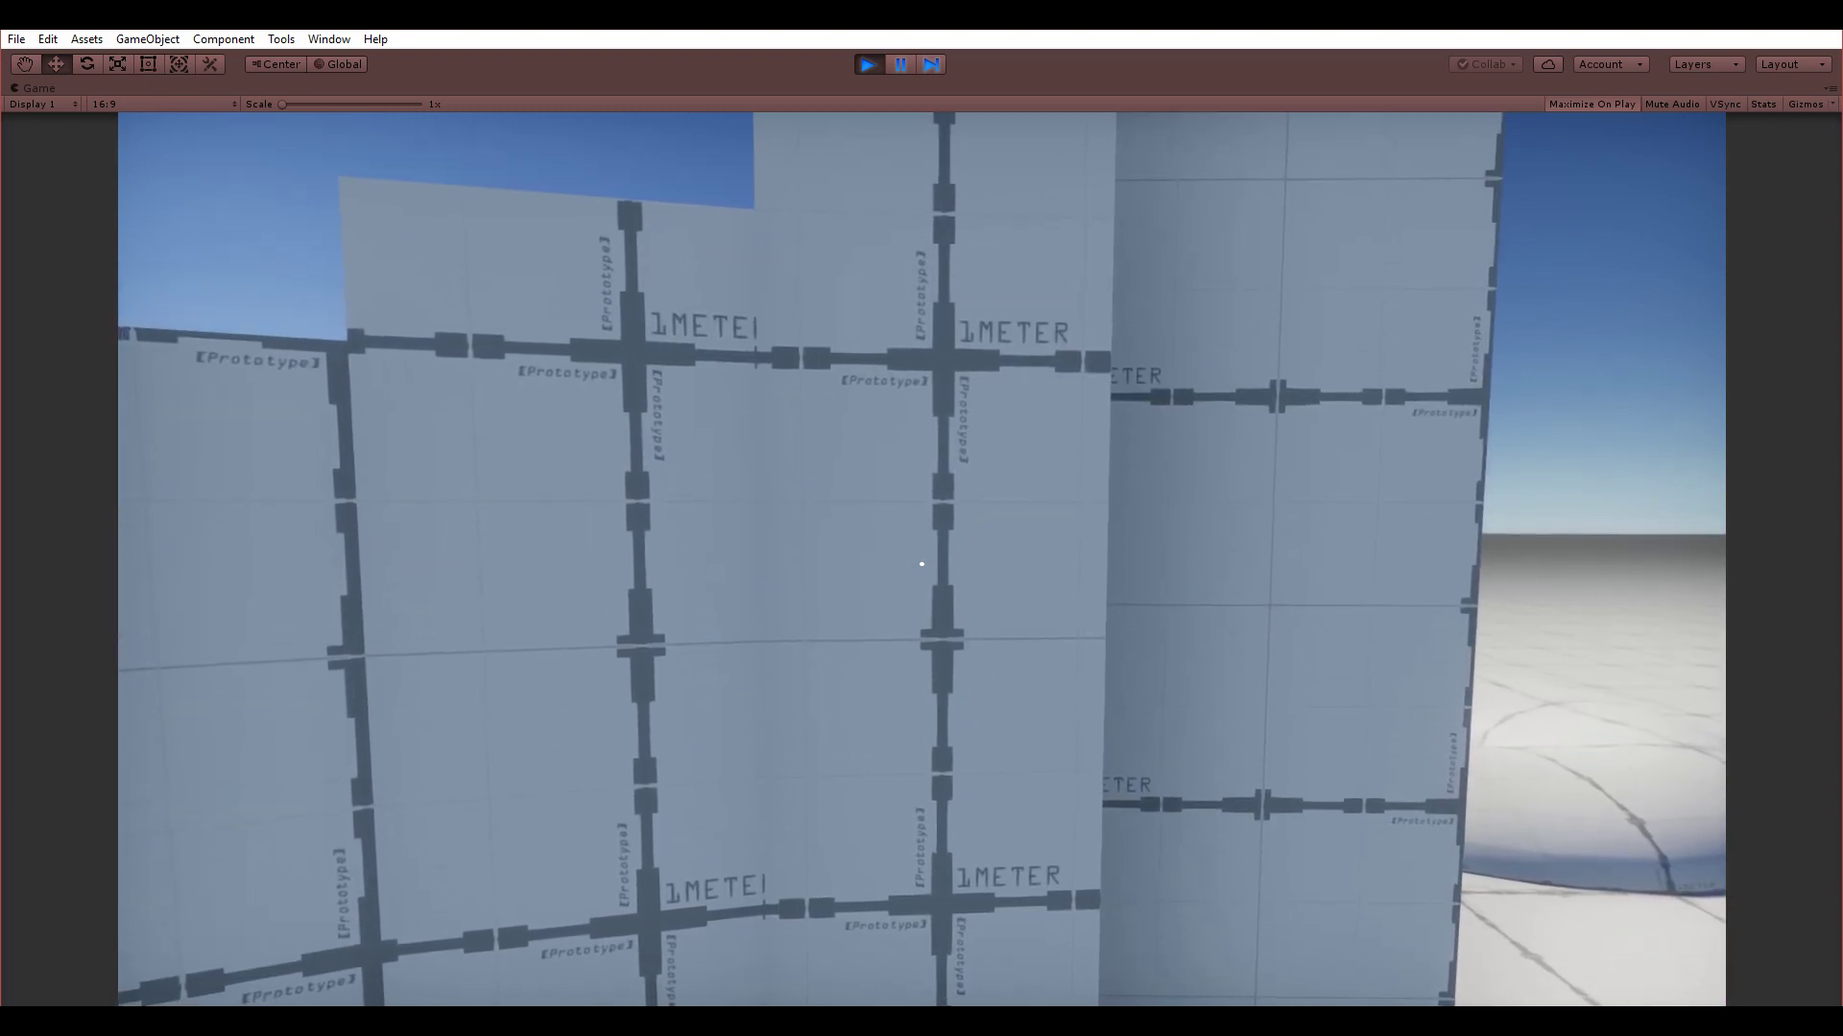
# - Walk the player over the staircase and across the open floor, then return close to the curved wall
pyautogui.press('w')
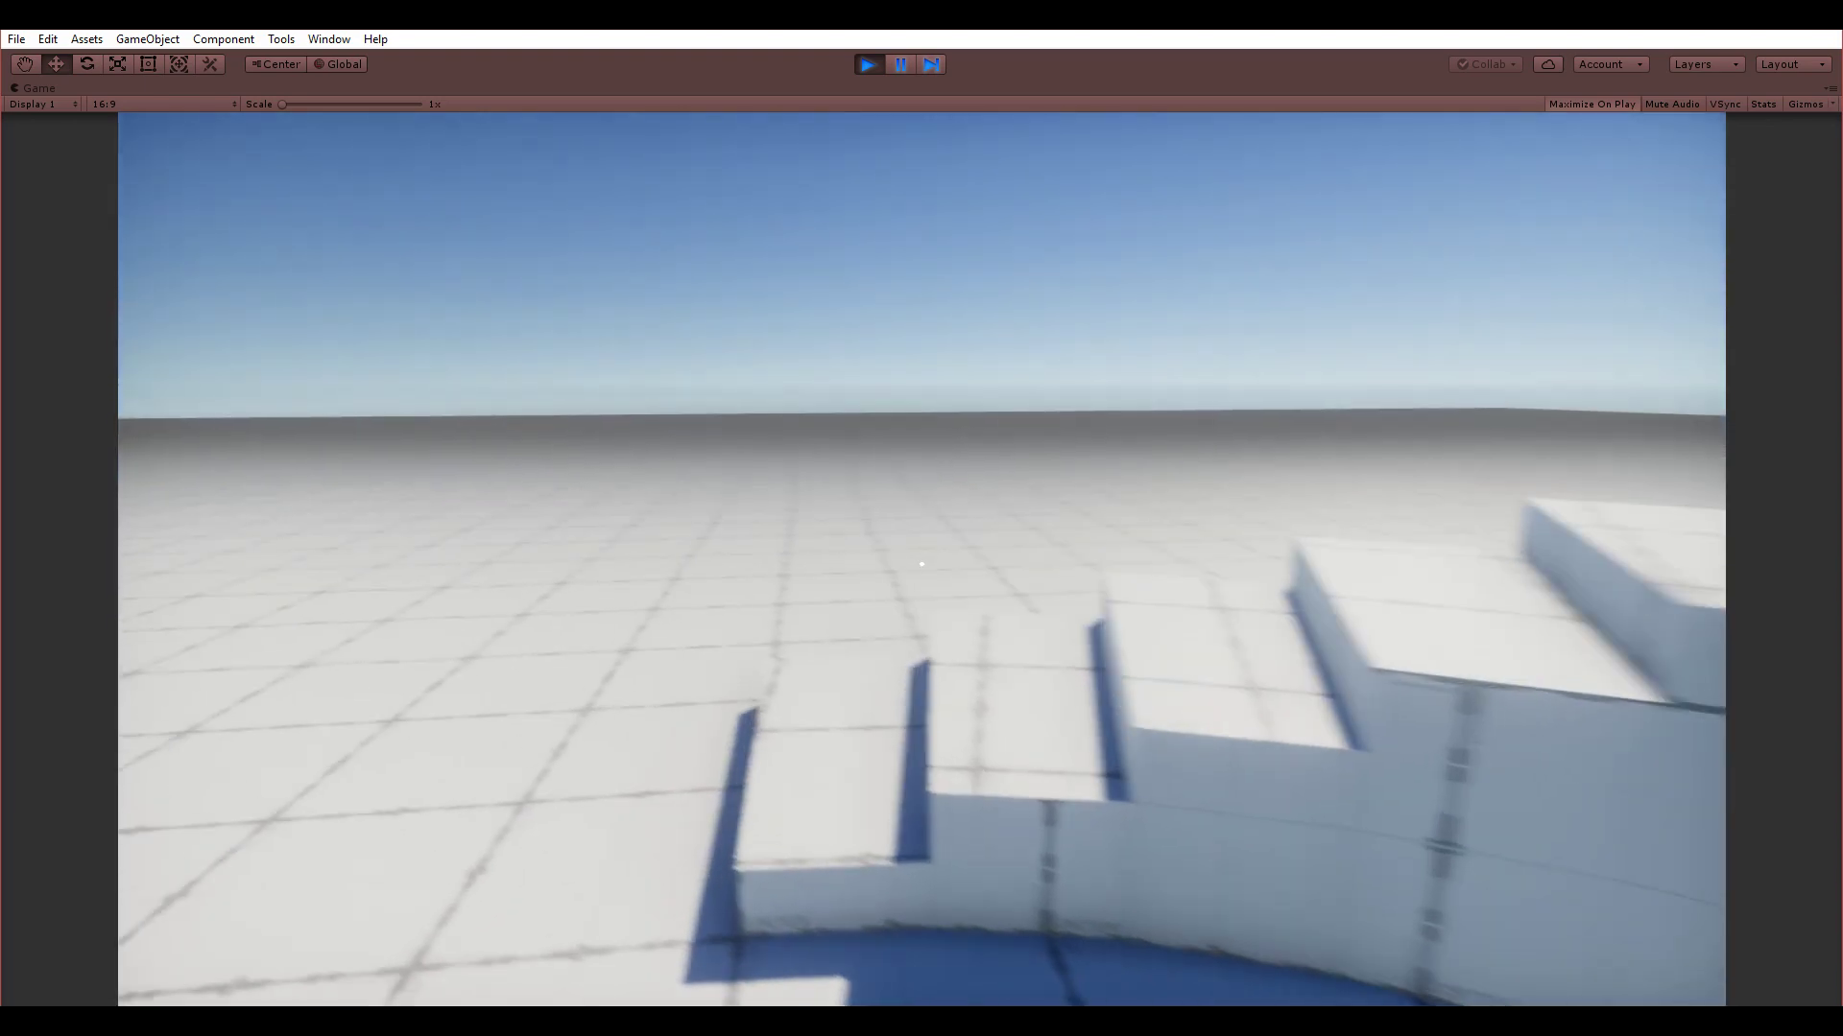
pyautogui.press('w')
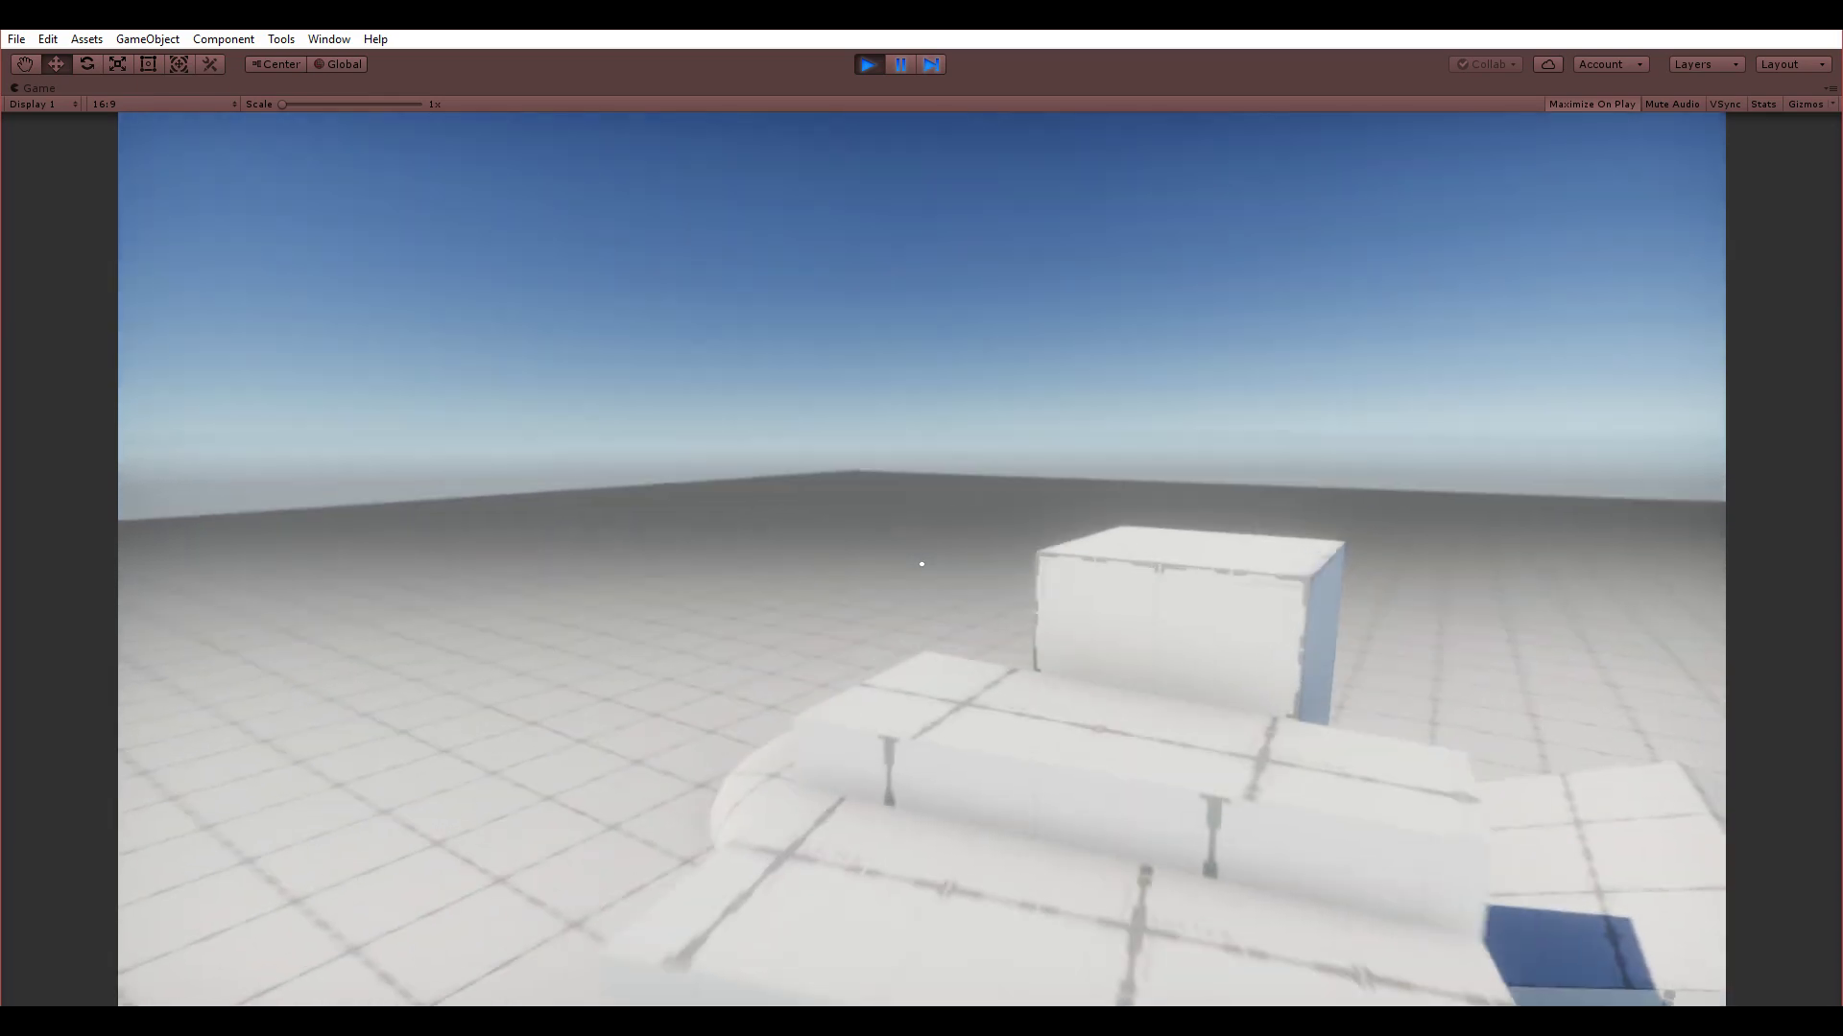
pyautogui.press('w')
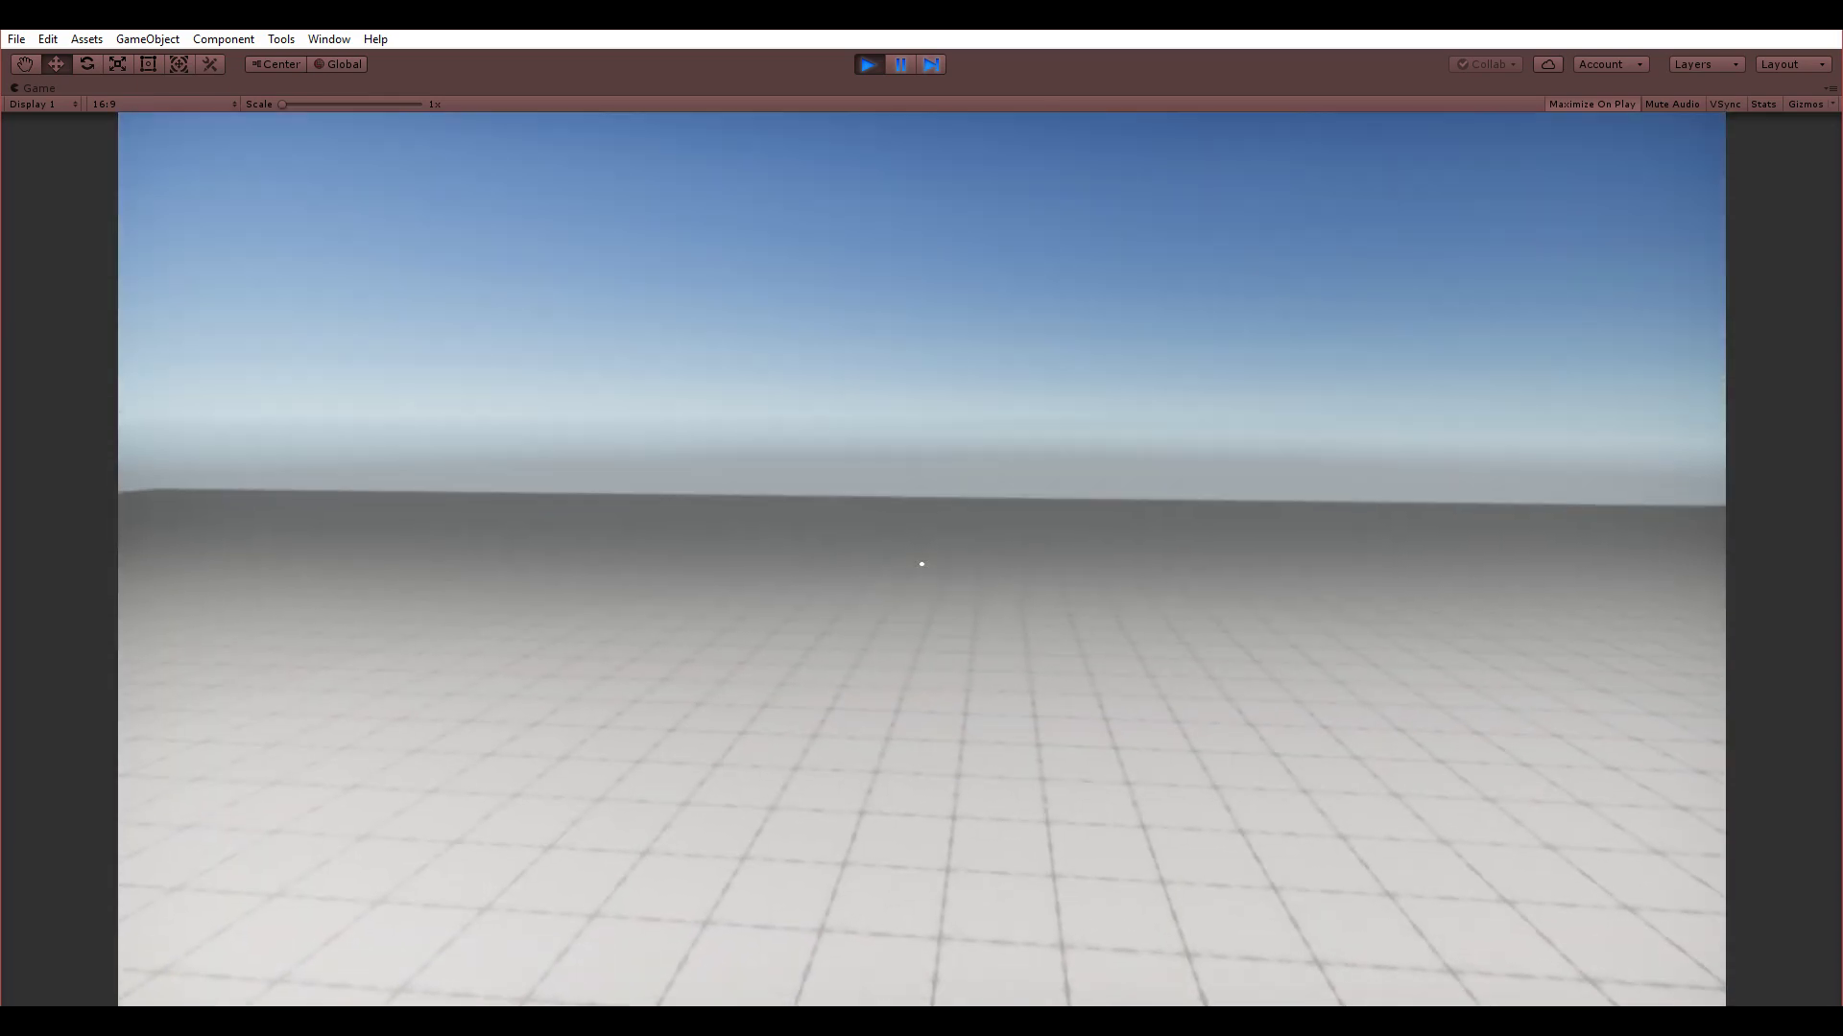
pyautogui.press('w')
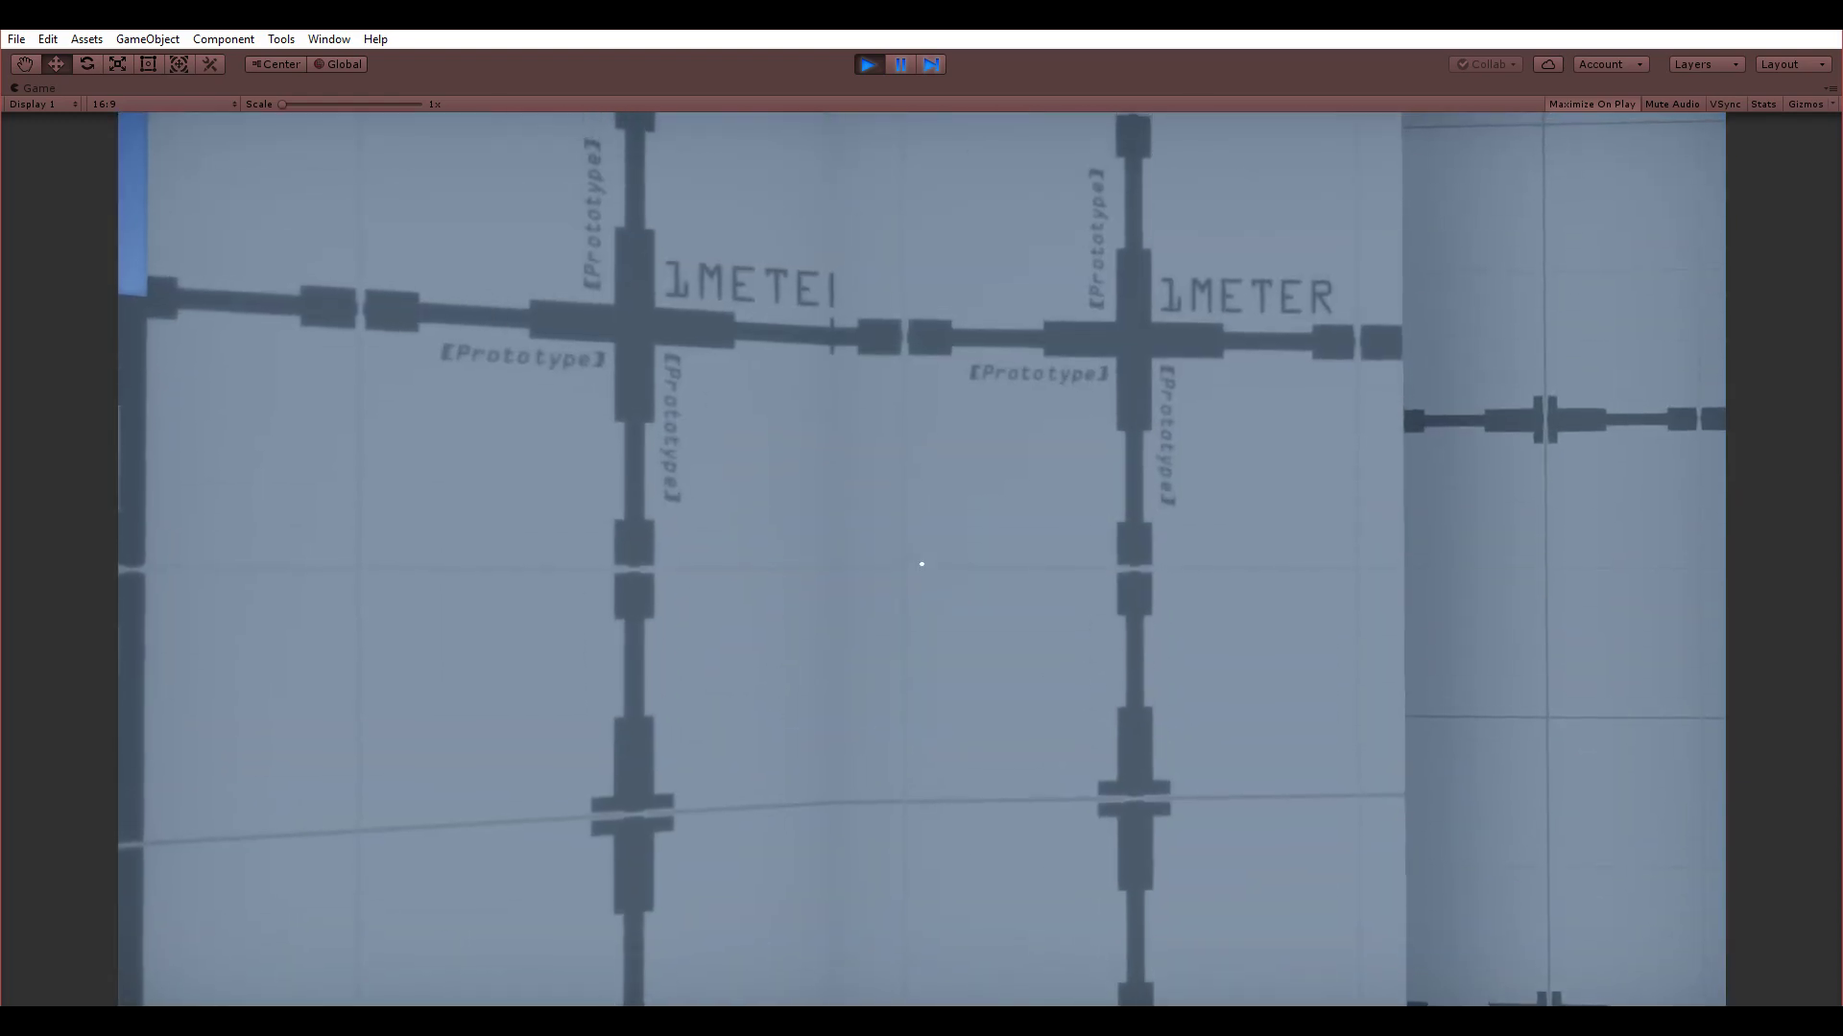
# - Back the player off the wall, circle around to the lowest step, and climb the curved staircase
pyautogui.press('s')
pyautogui.press('a')
pyautogui.press('w')
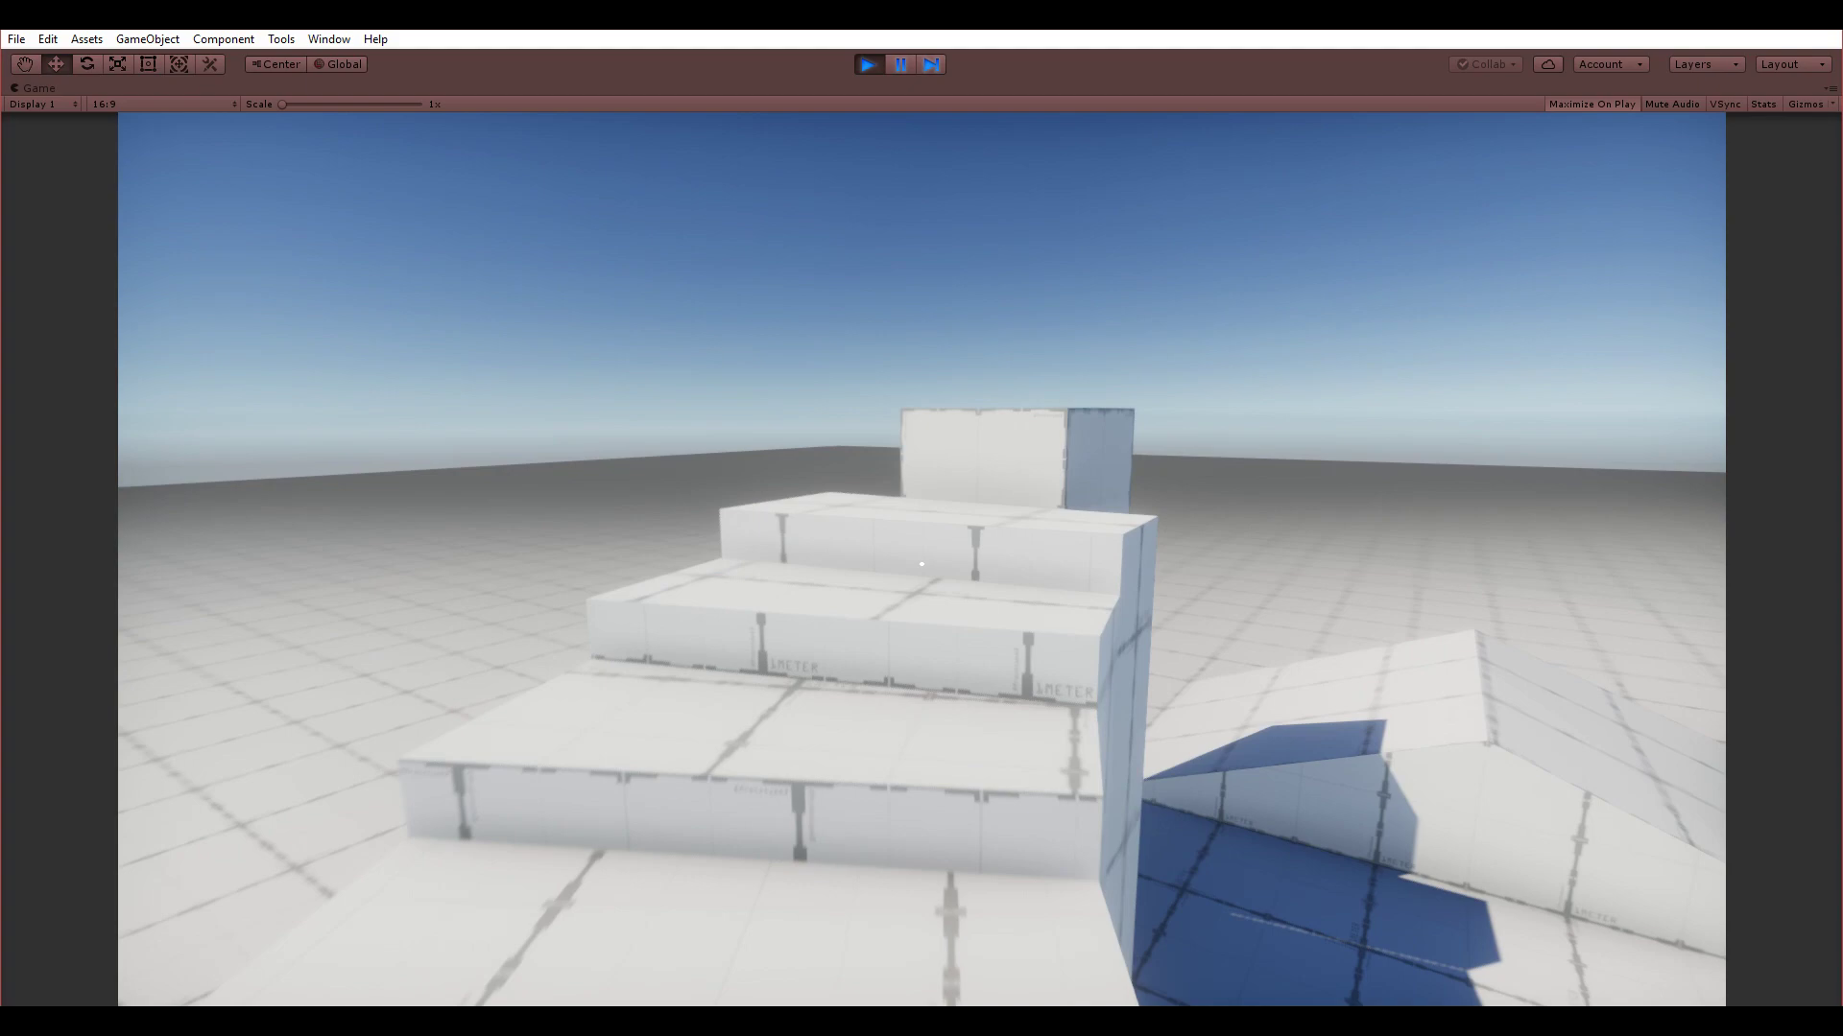
pyautogui.press('w')
pyautogui.press('w')
pyautogui.press('w')
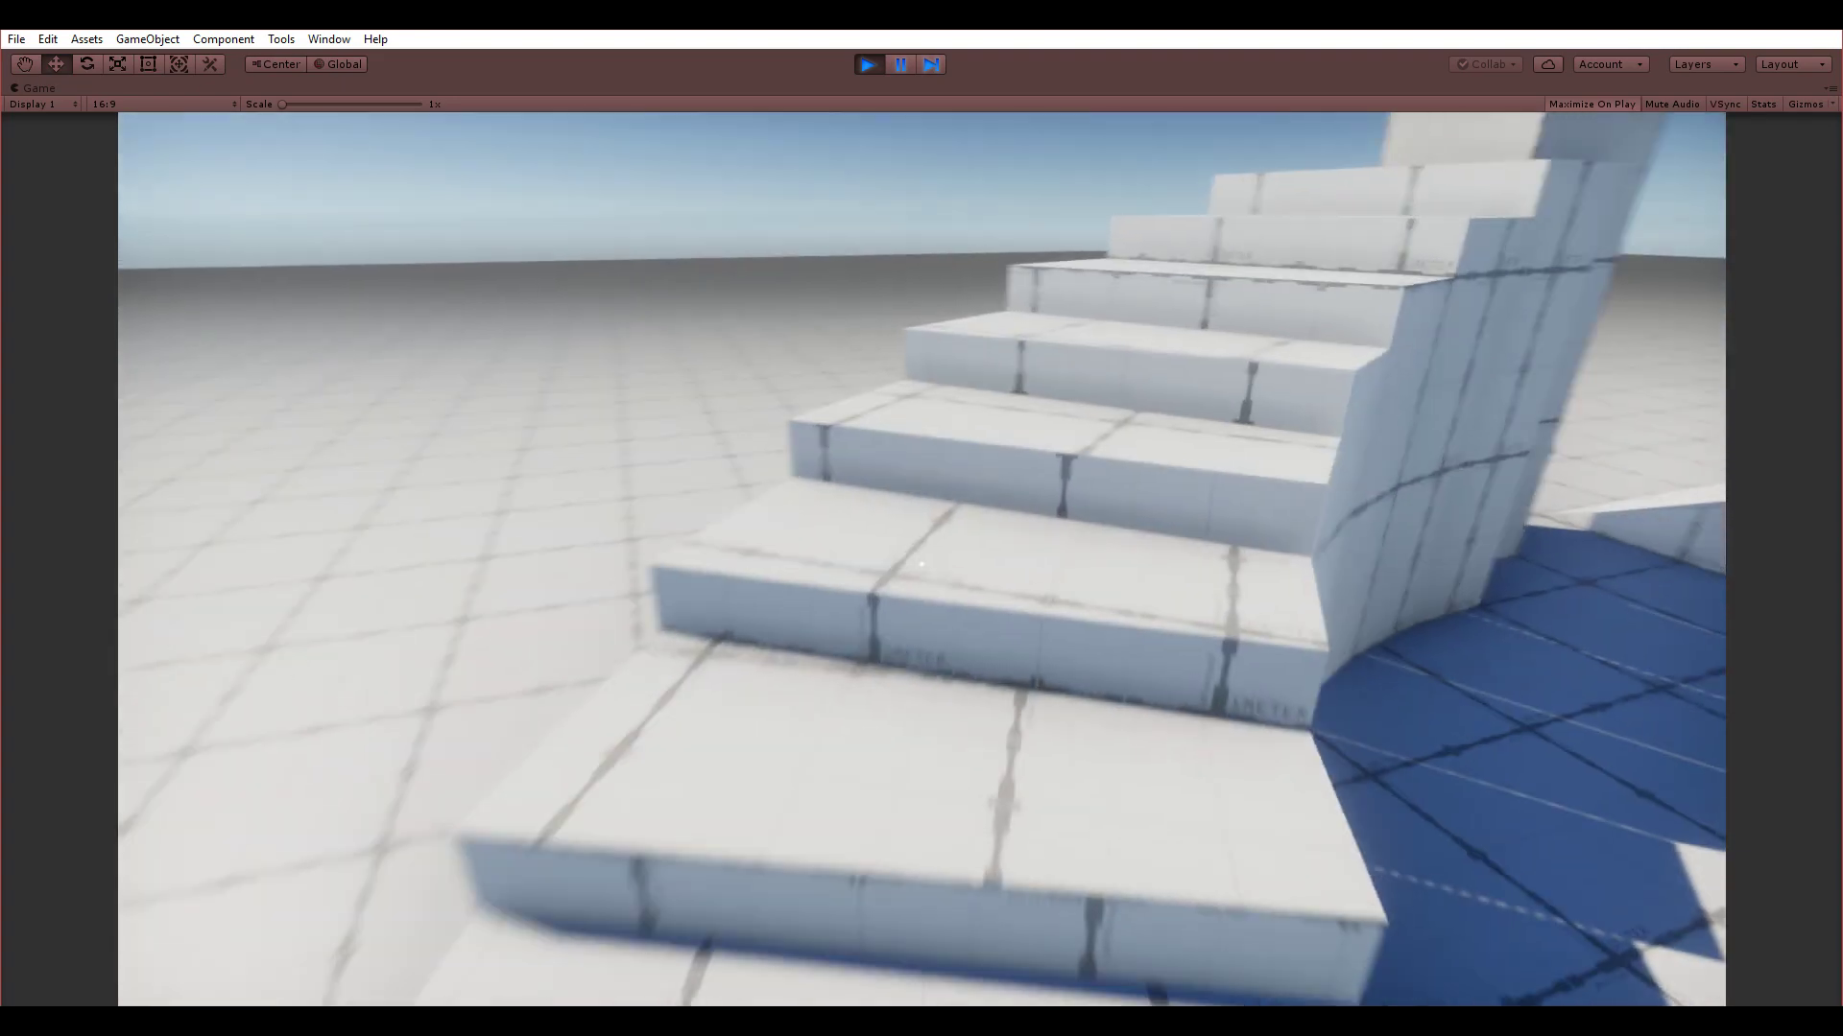
pyautogui.press('w')
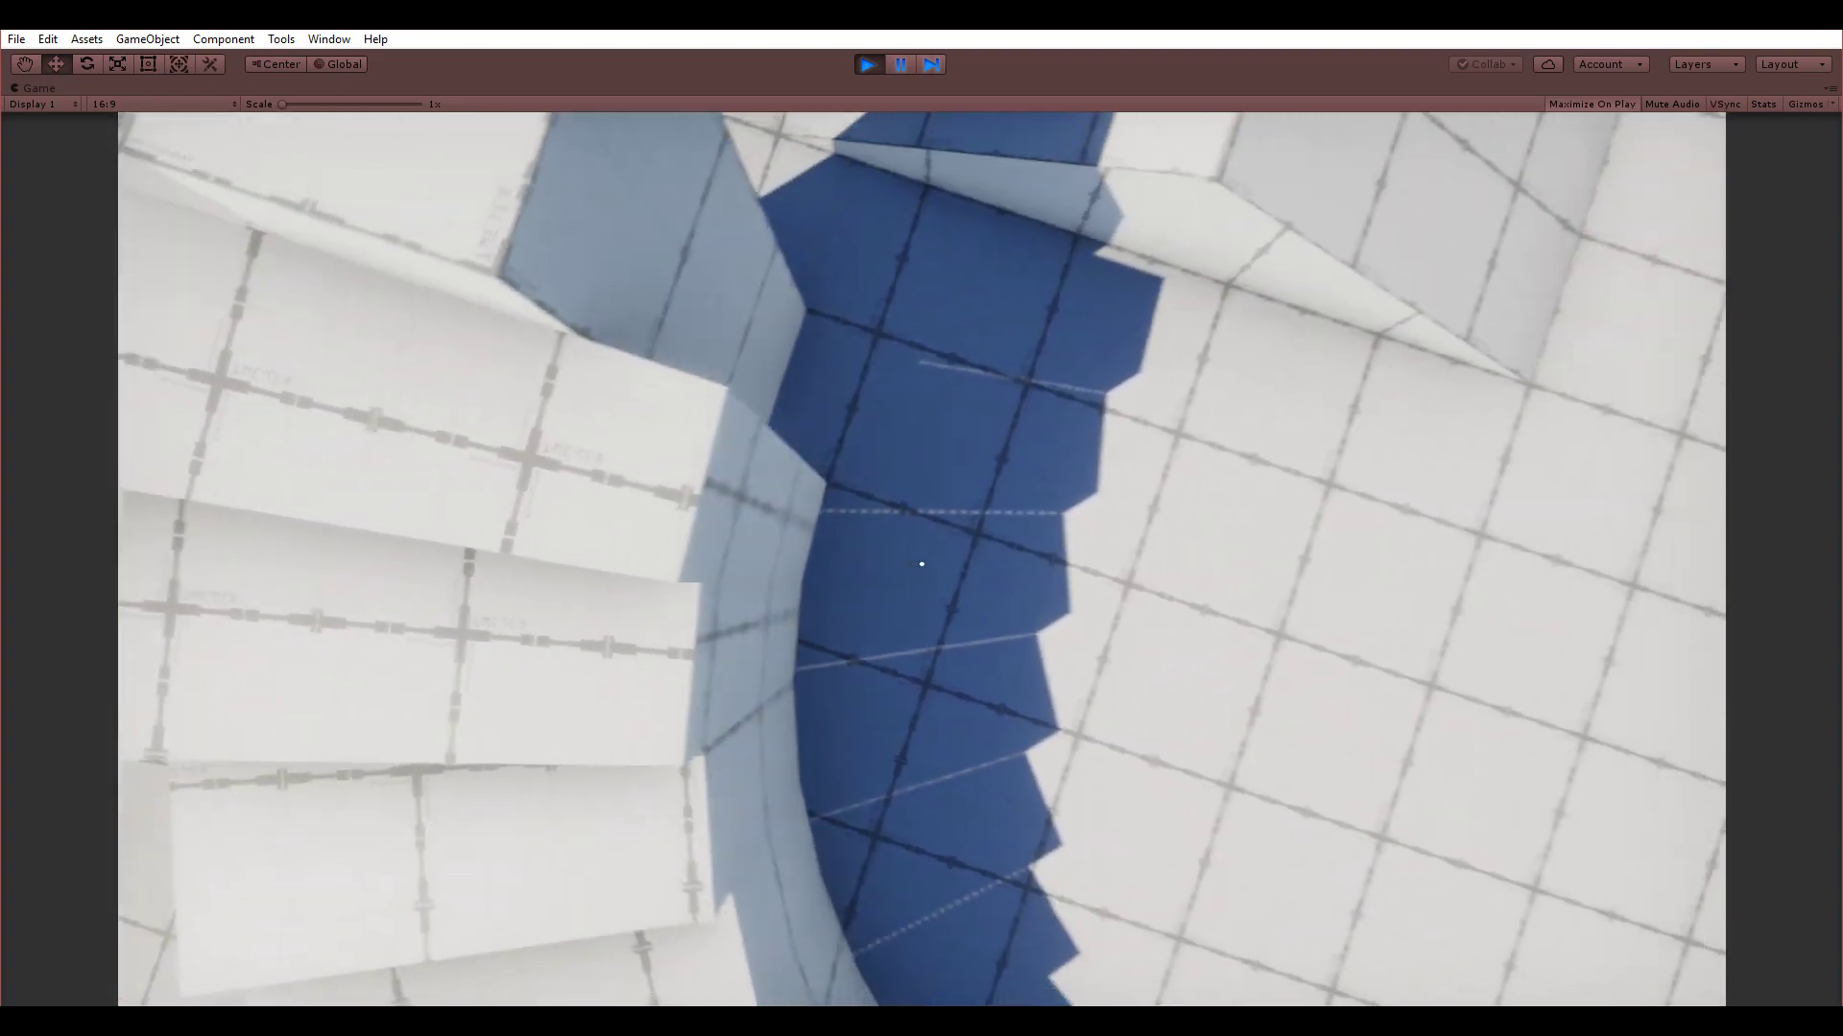
# - Drop the player off the inner side of the staircase and move back and forth facing the tall end block
pyautogui.press('d')
pyautogui.press('s')
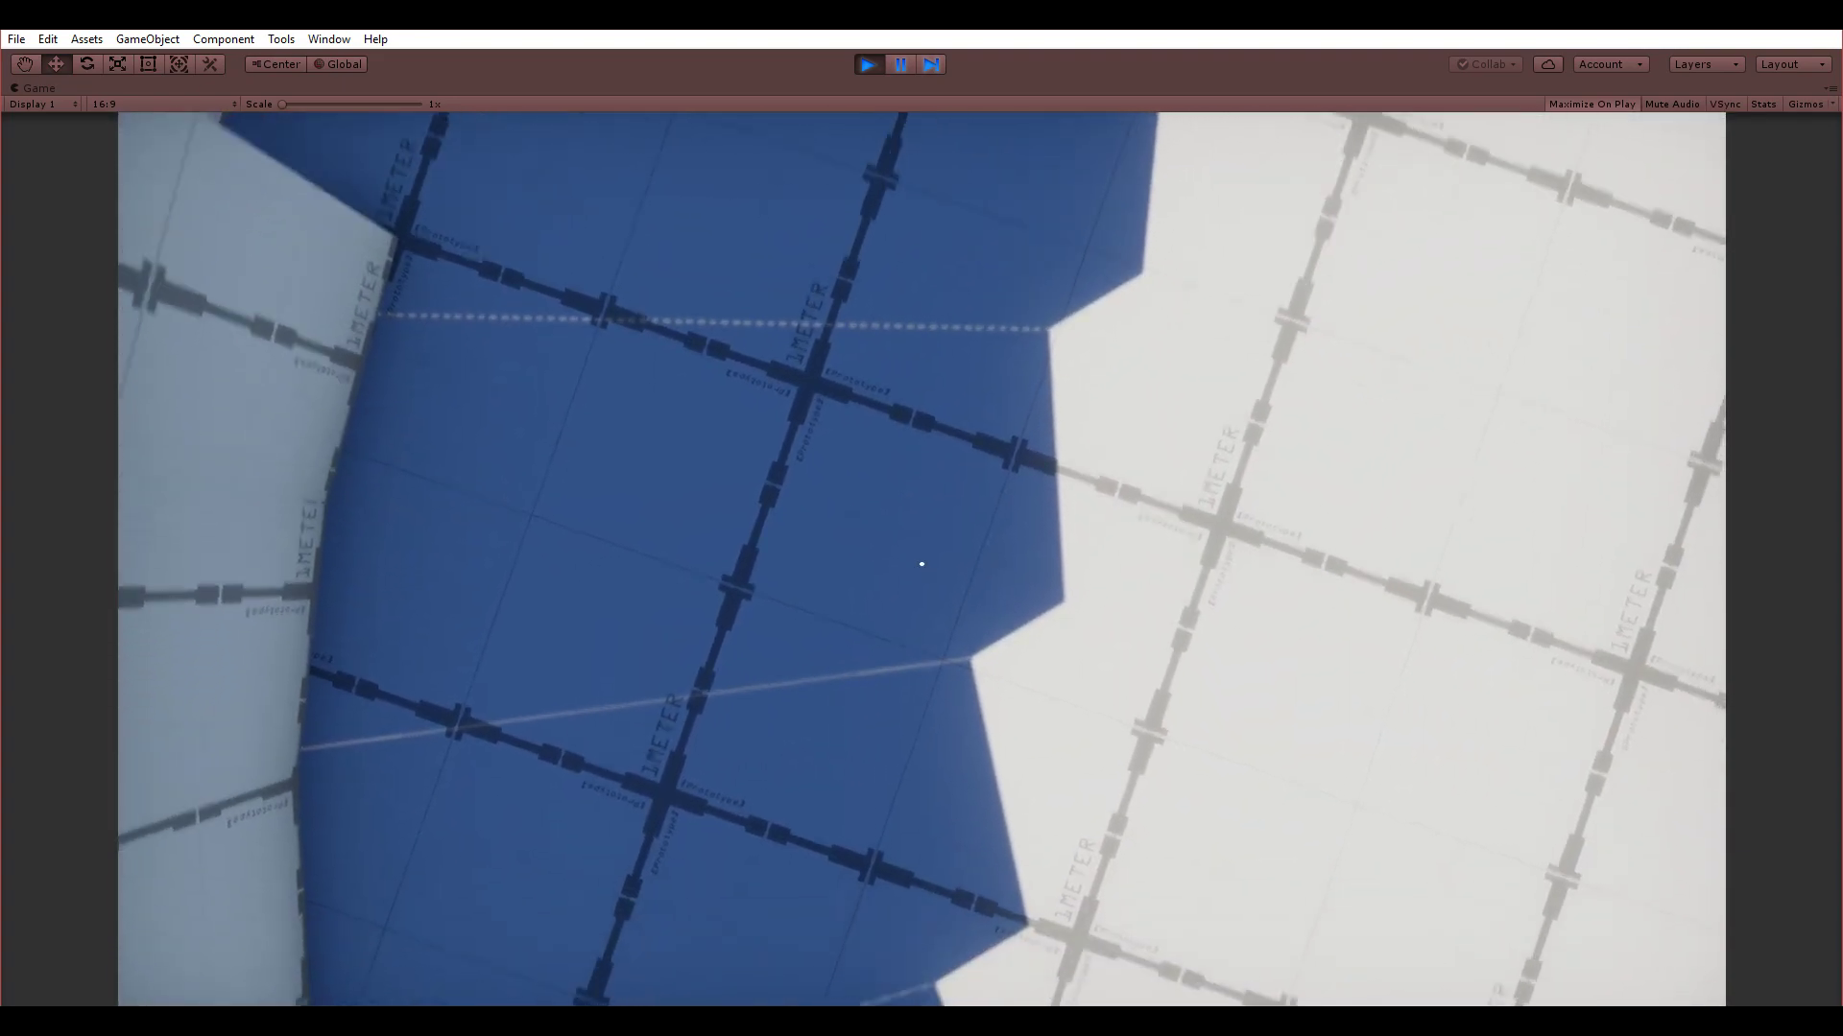
pyautogui.press('s')
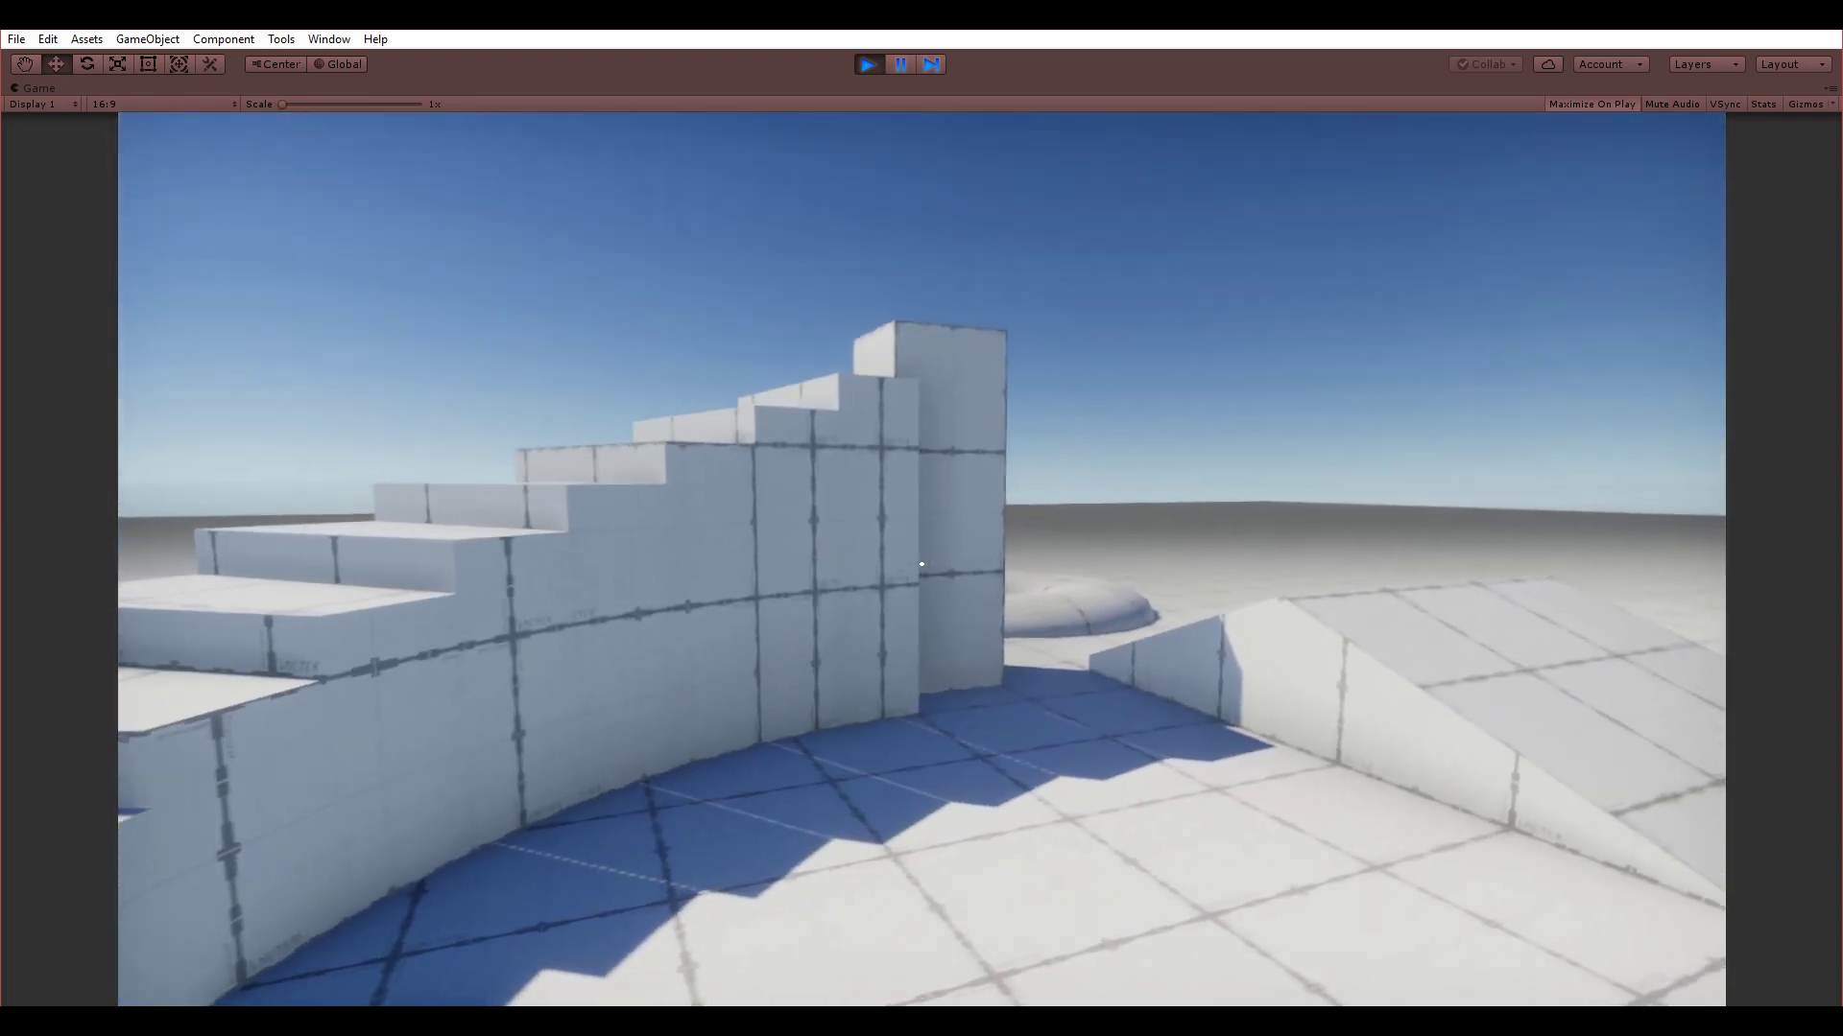
pyautogui.press('w')
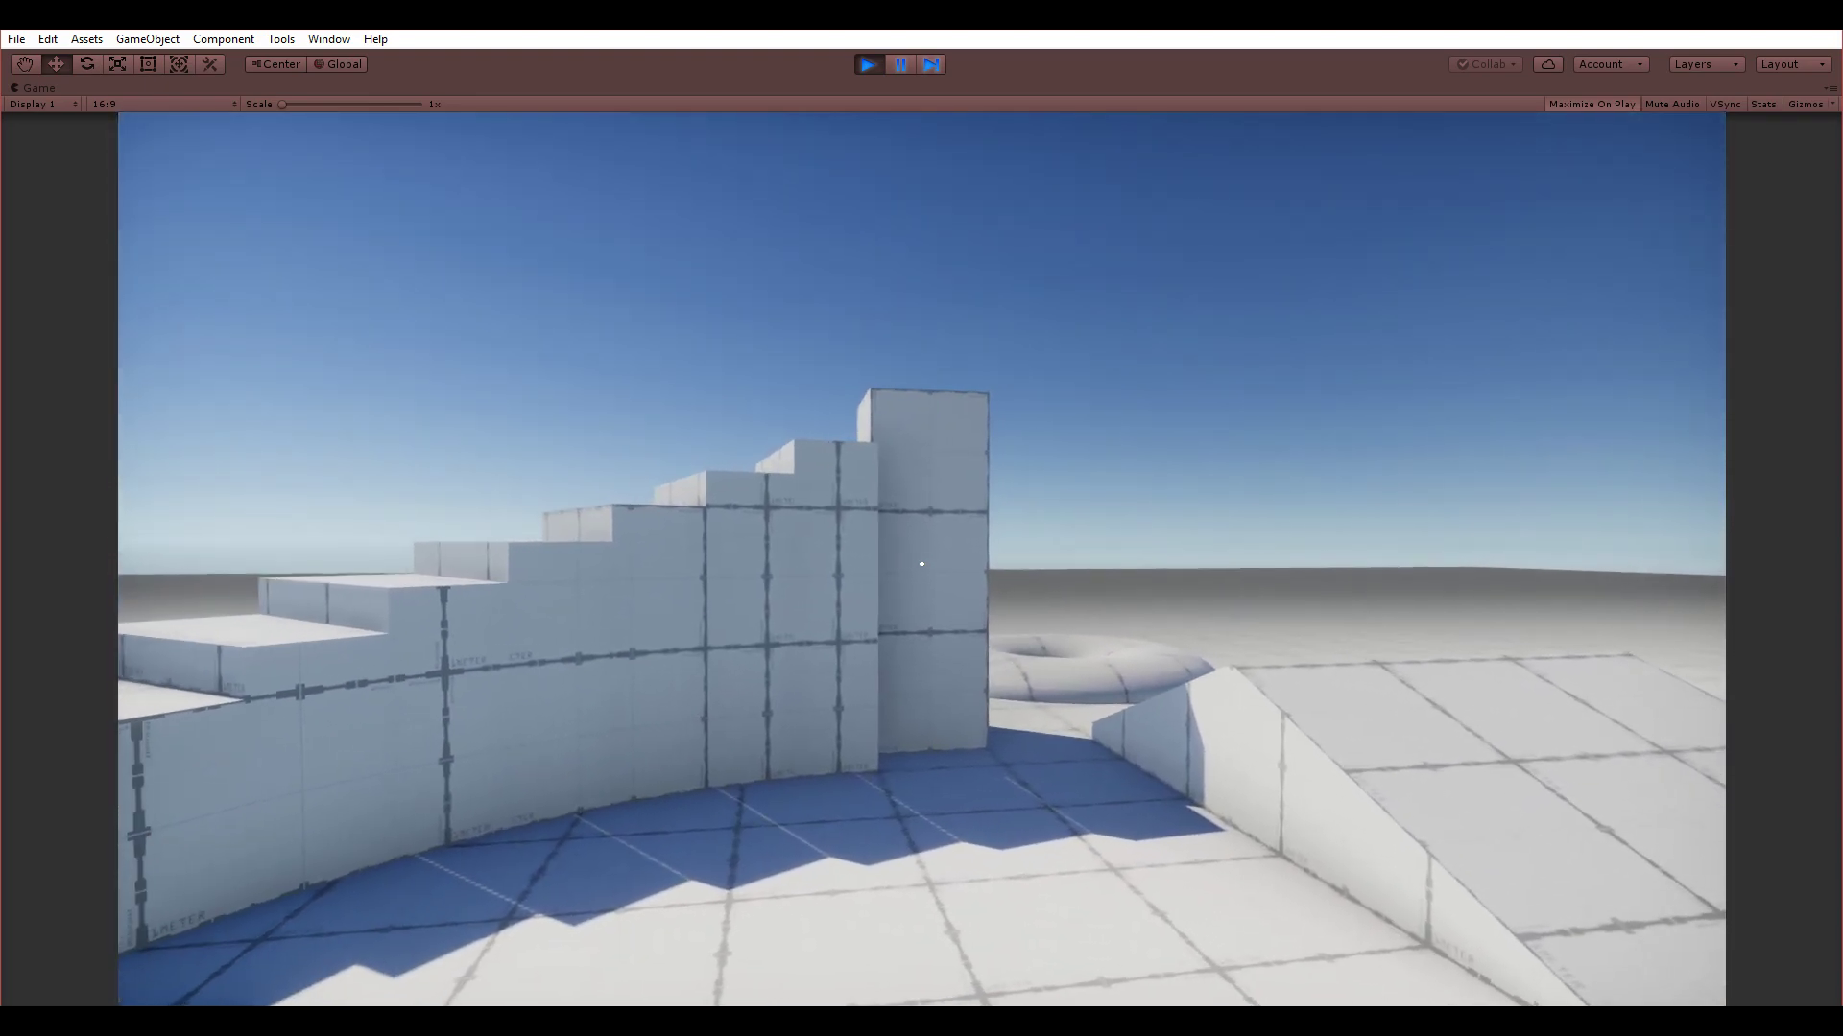
pyautogui.press('s')
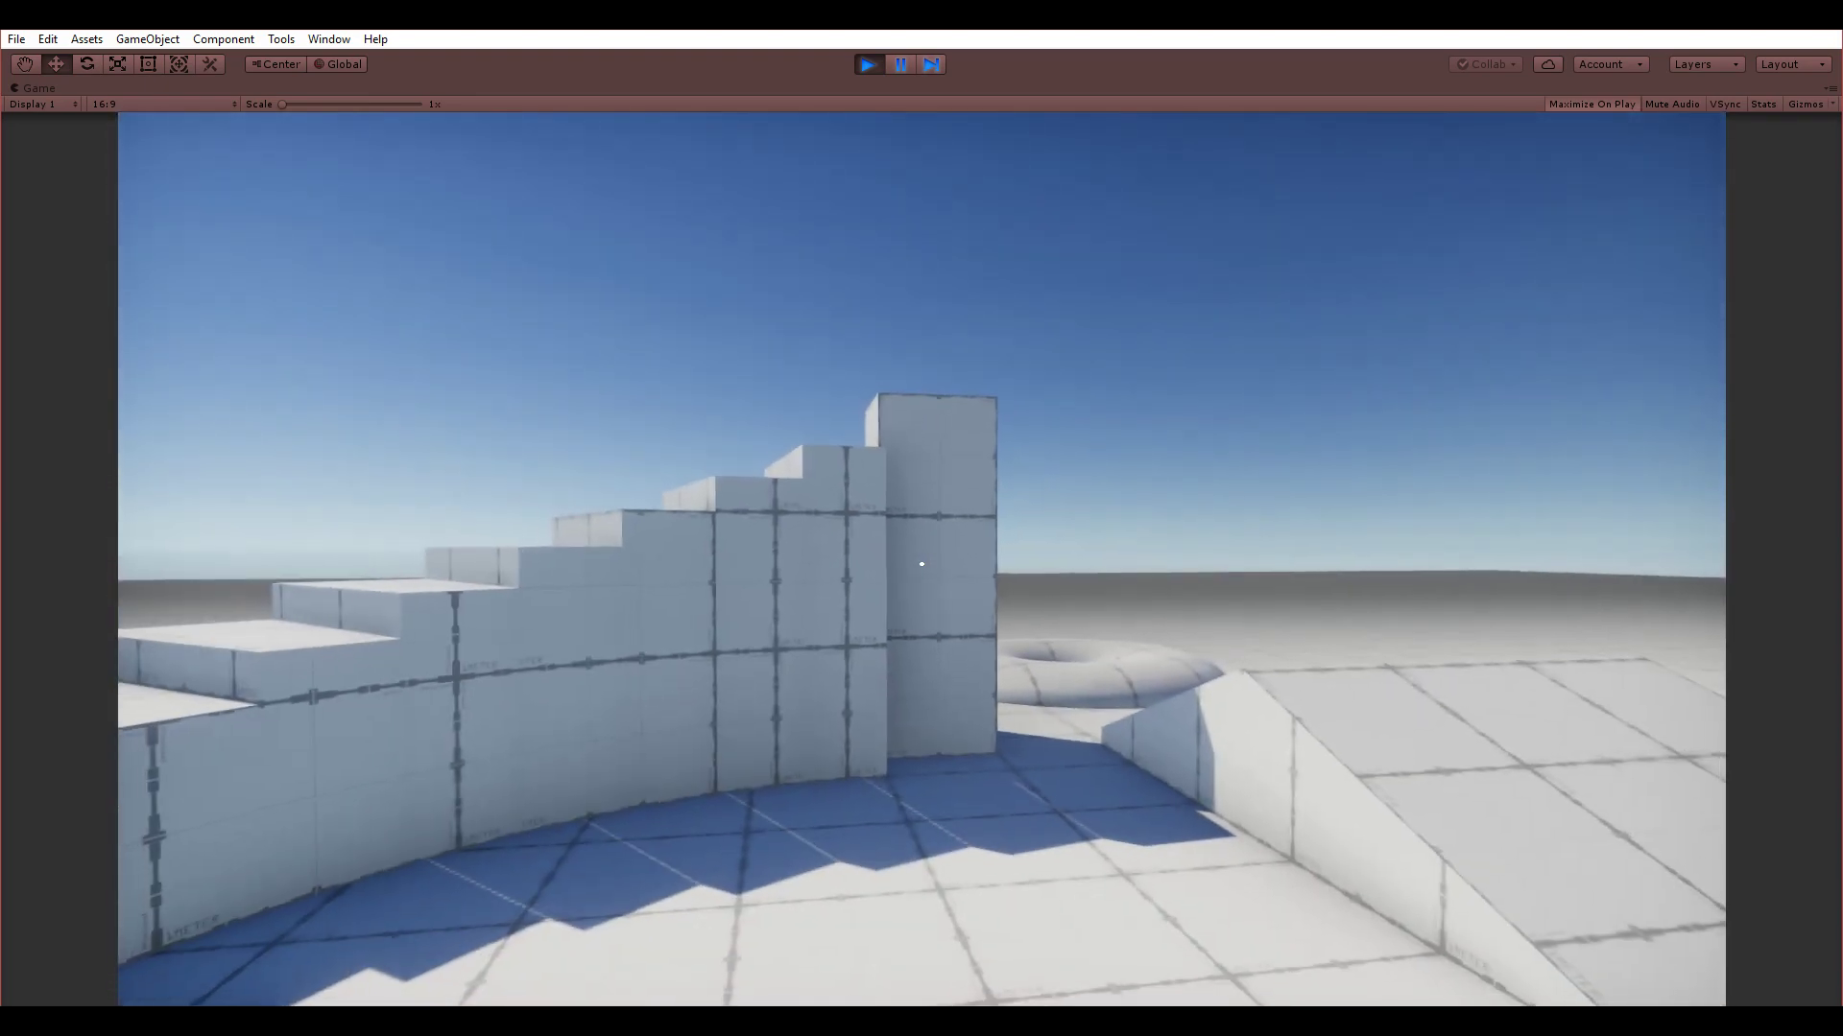
pyautogui.press('w')
pyautogui.press('s')
pyautogui.press('w')
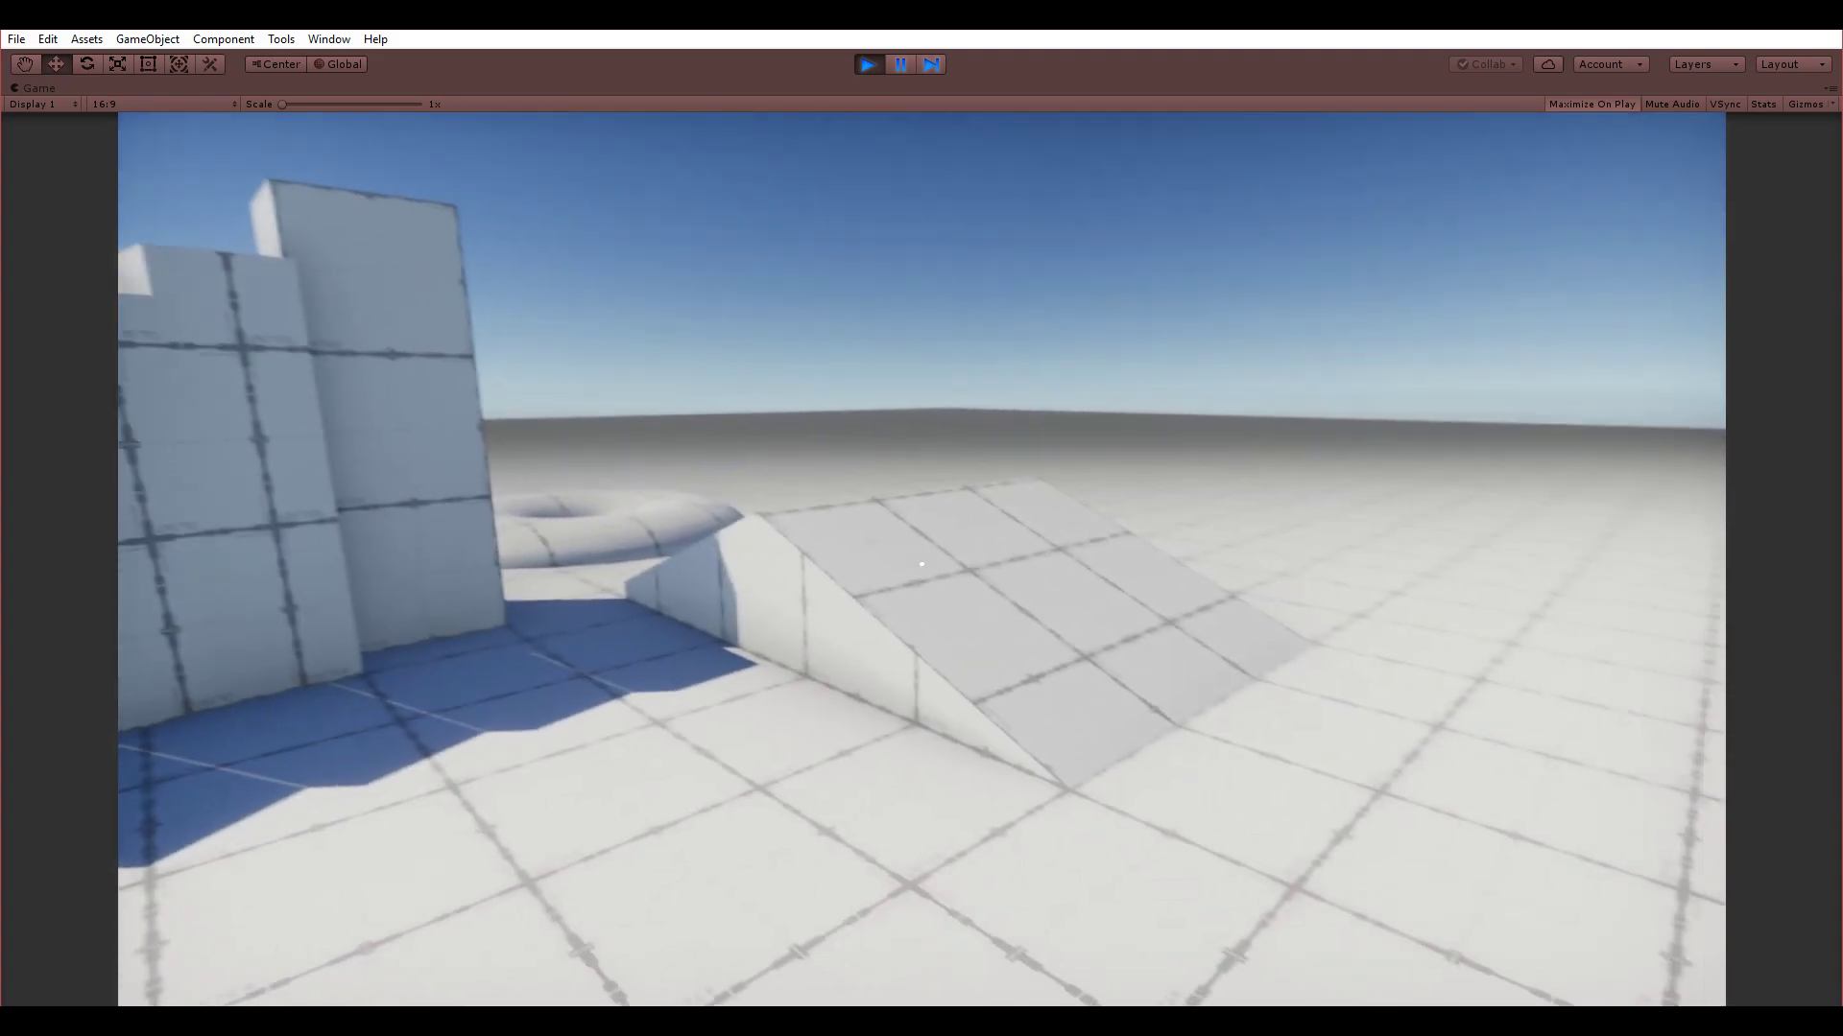
# - Walk the player over the ramp and across the open floor, turn around, and cross the ramp again
pyautogui.press('w')
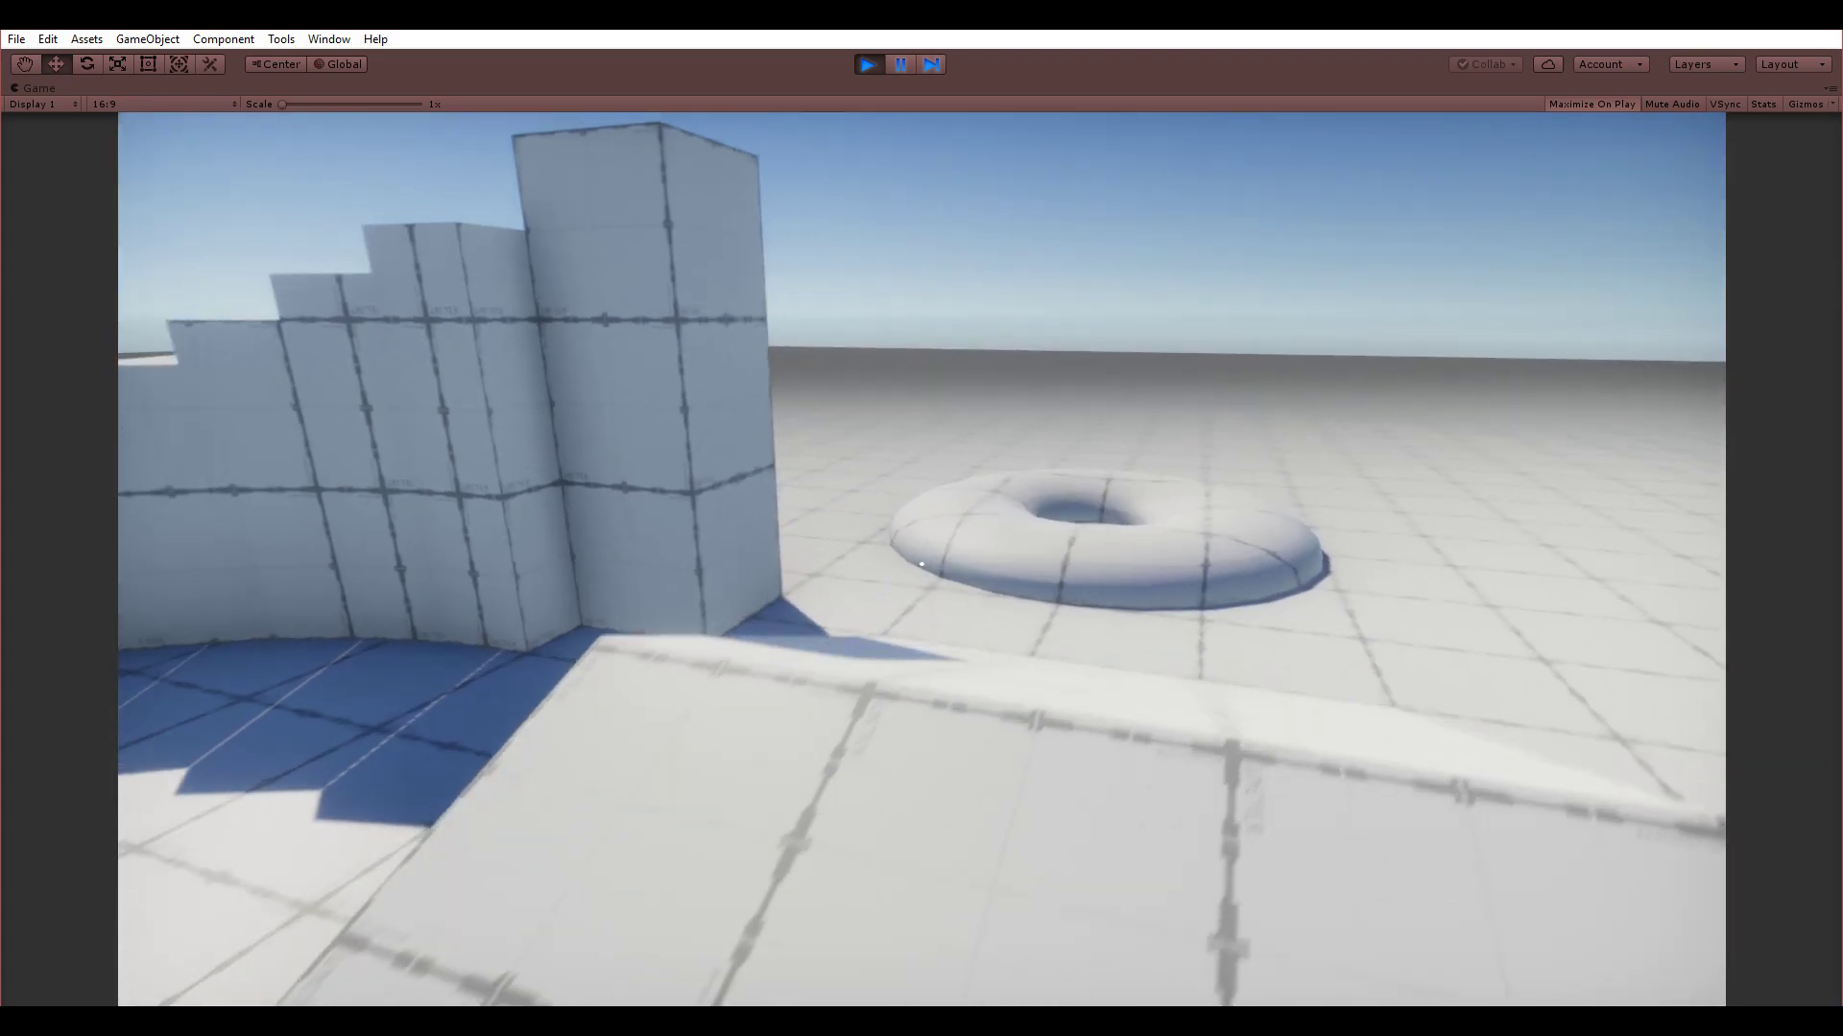
pyautogui.press('w')
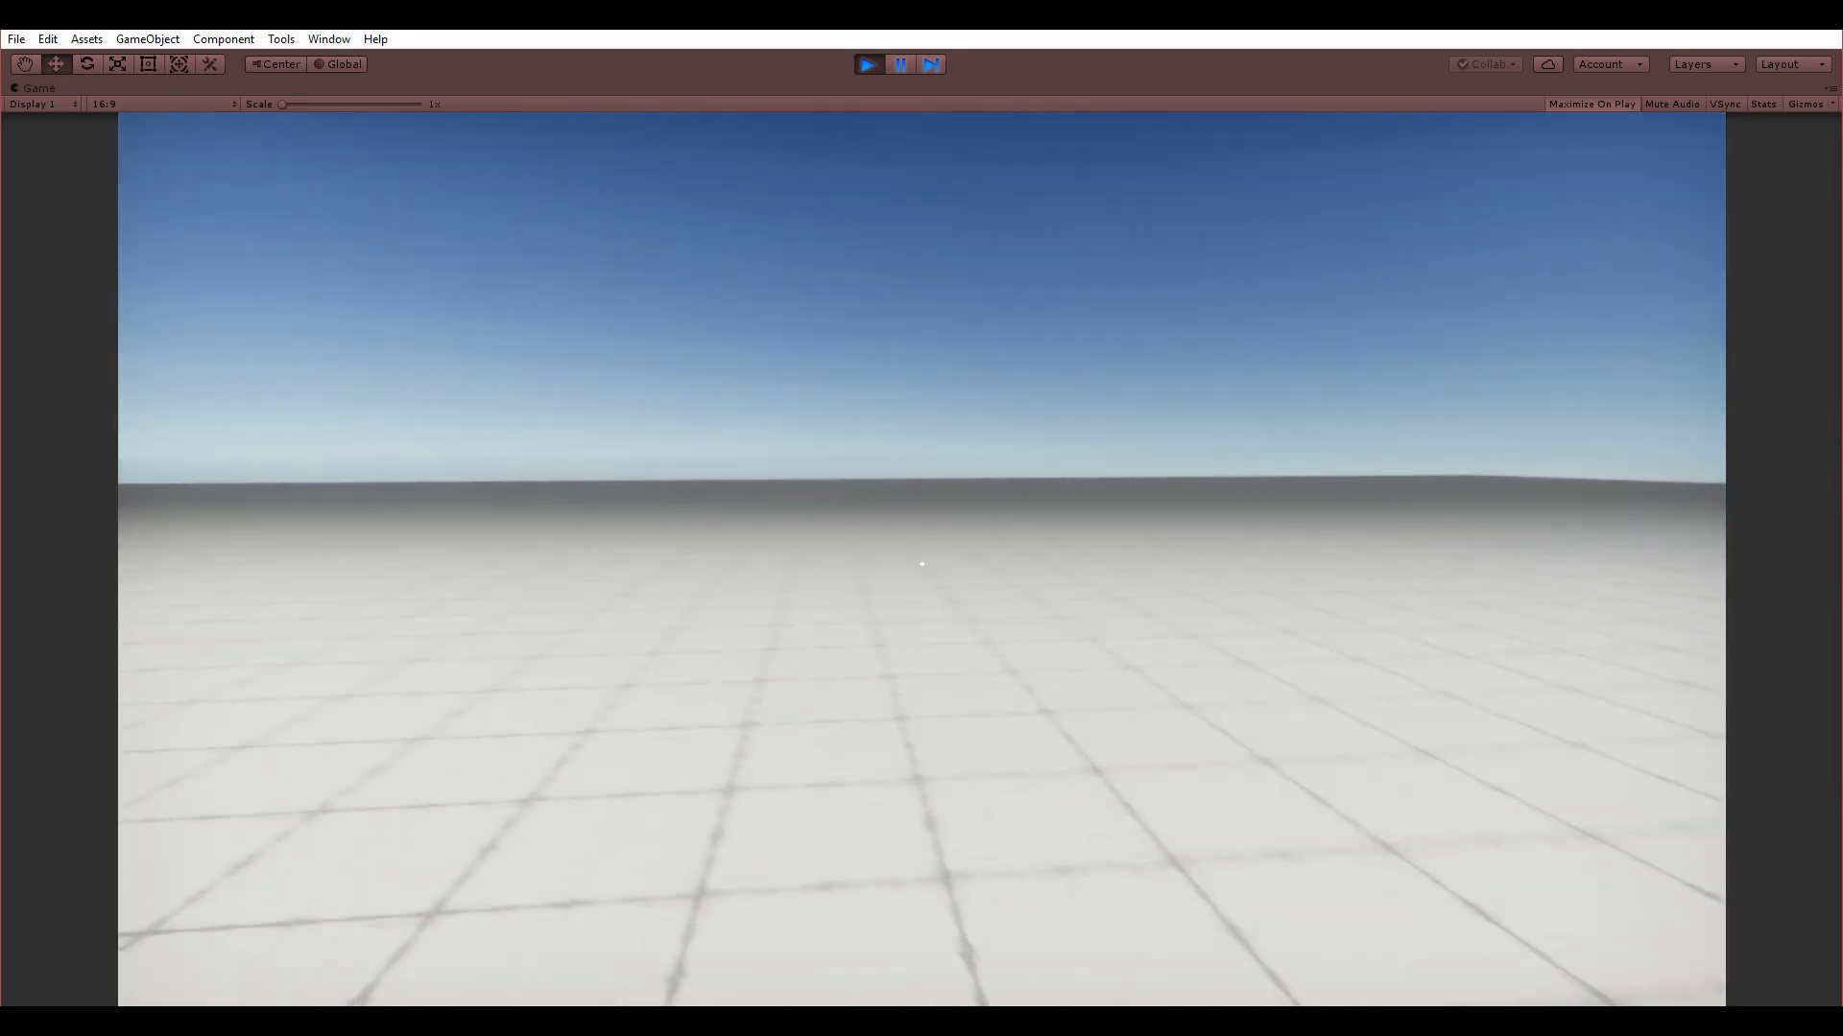
pyautogui.press('w')
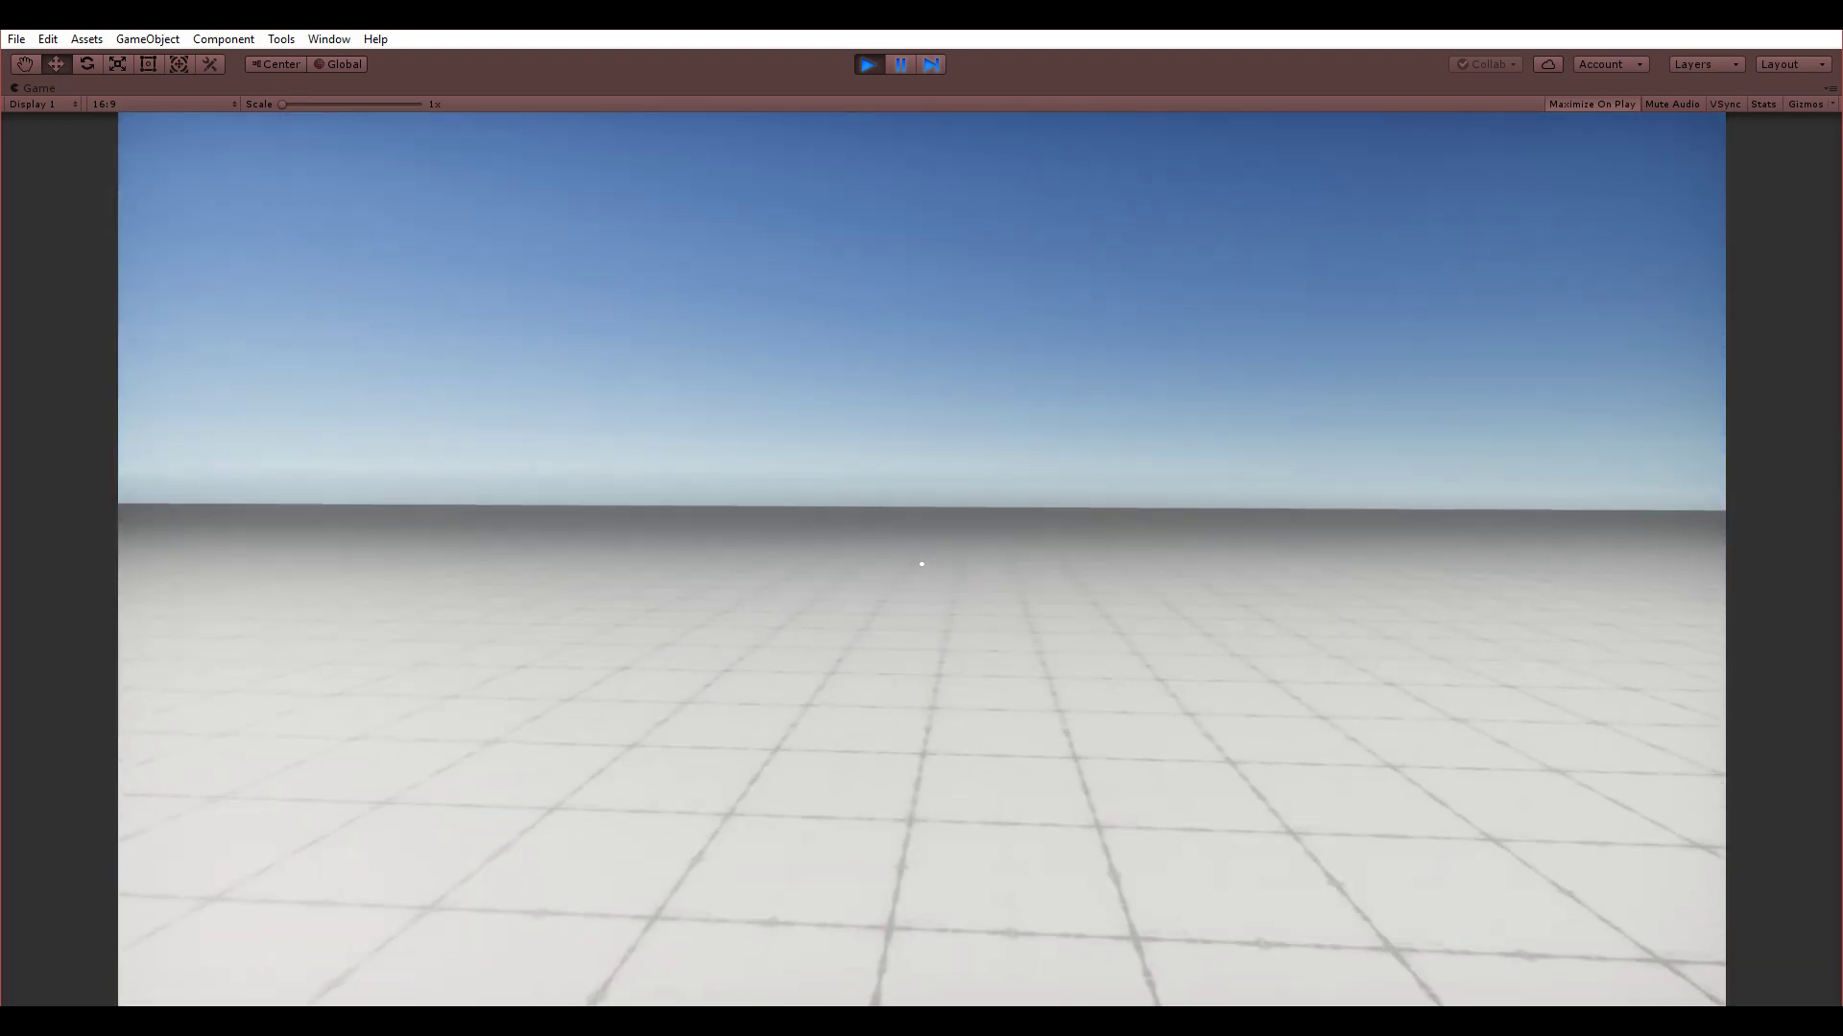
pyautogui.press('w')
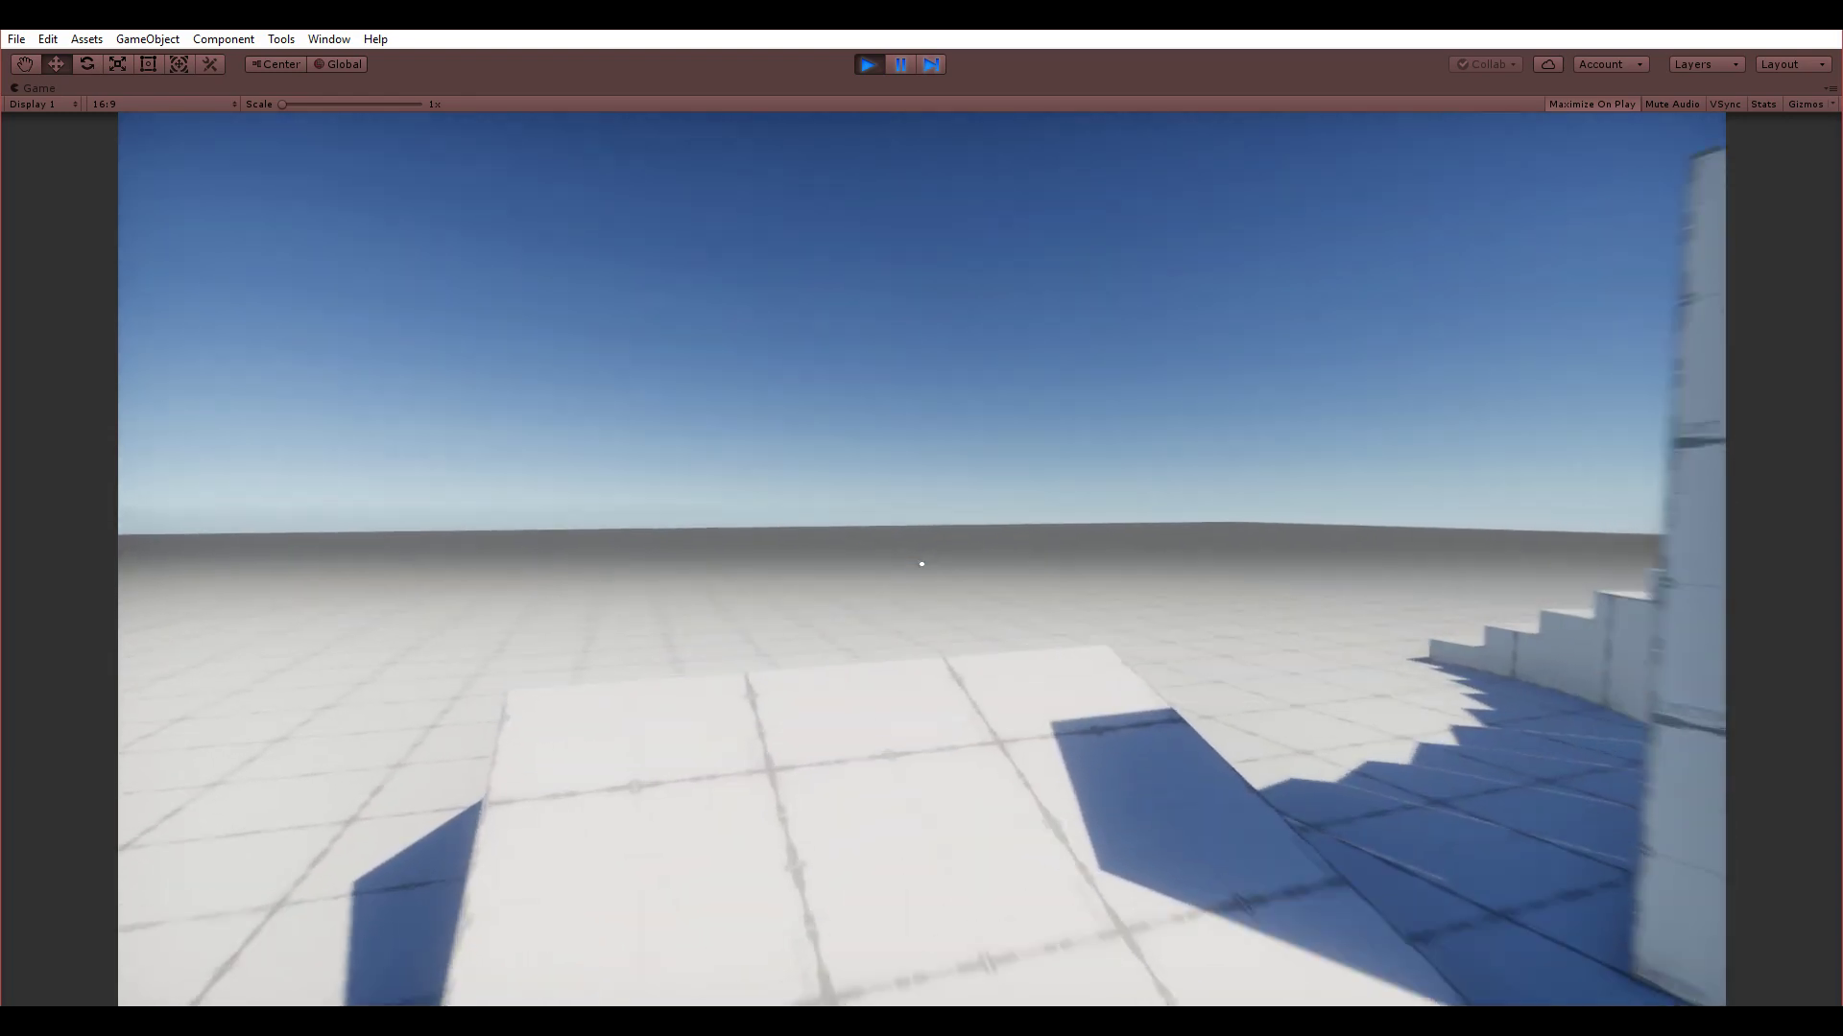
pyautogui.press('w')
pyautogui.press('w')
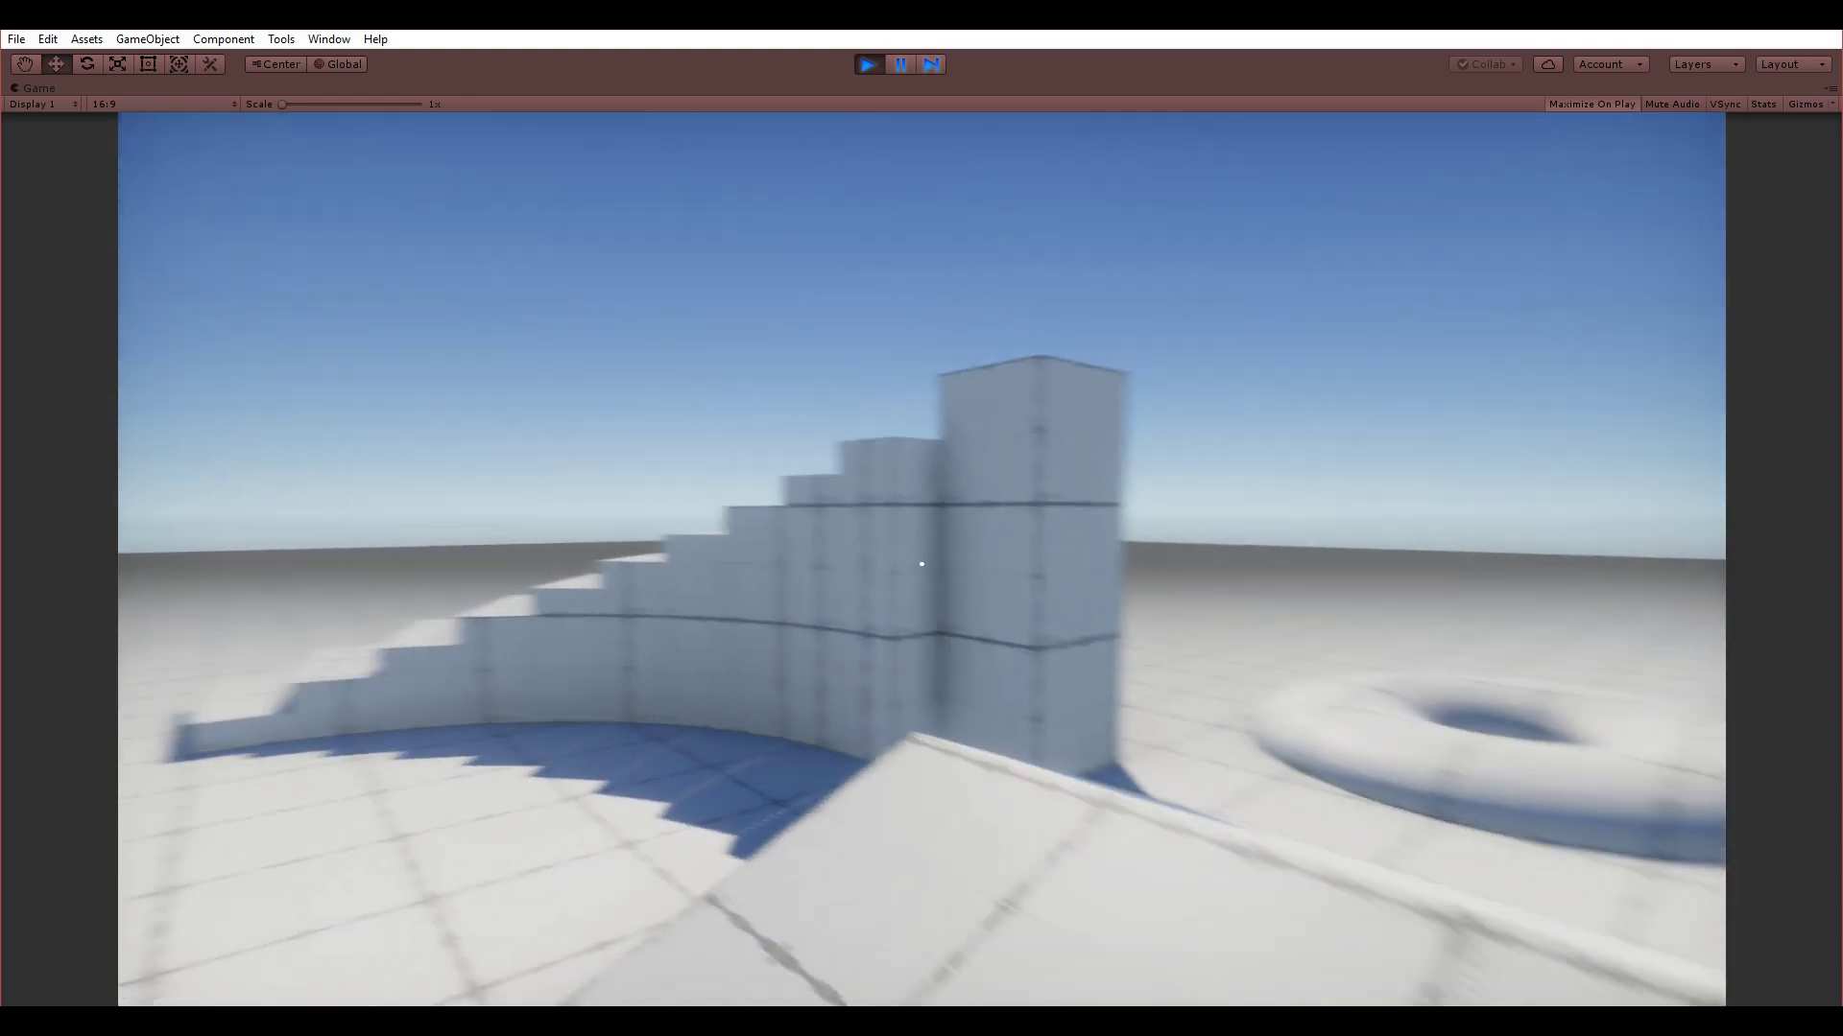
# - Alternate backward and forward movement while taking the player from the ramp toward the curved staircase wall
pyautogui.press('s')
pyautogui.press('w')
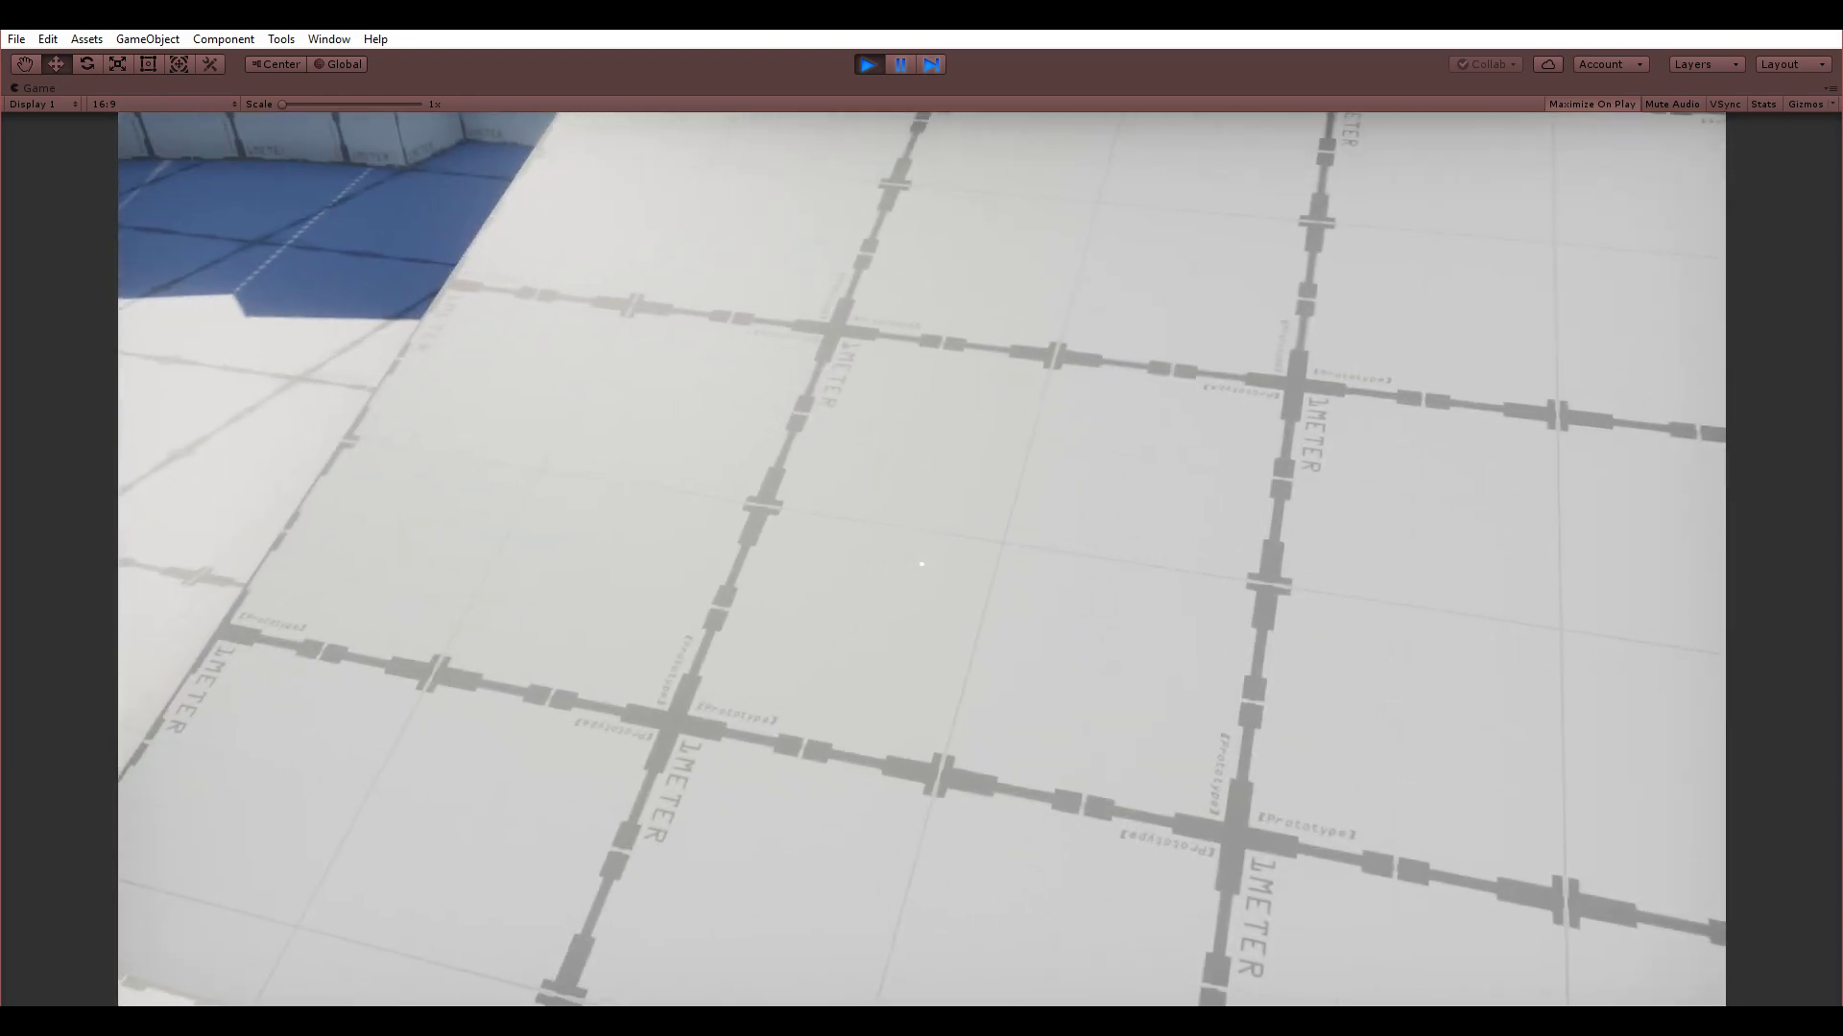
pyautogui.press('s')
pyautogui.press('w')
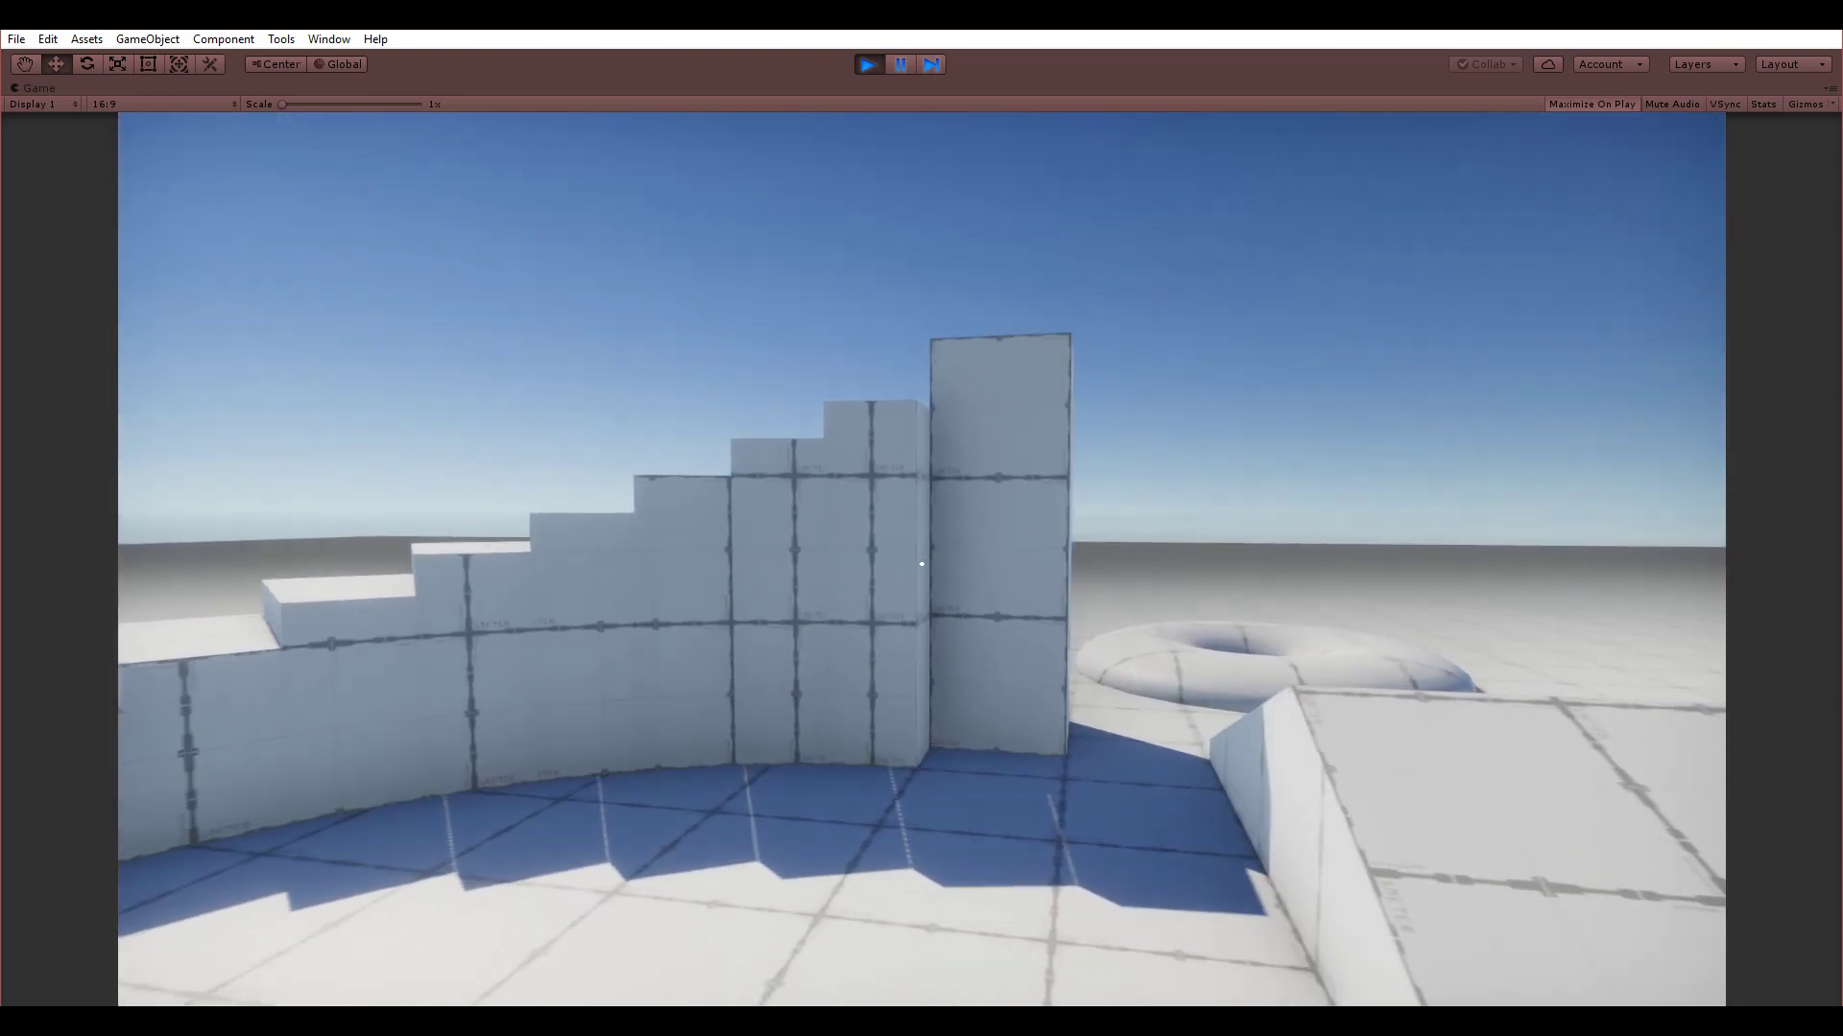
pyautogui.press('s')
pyautogui.press('w')
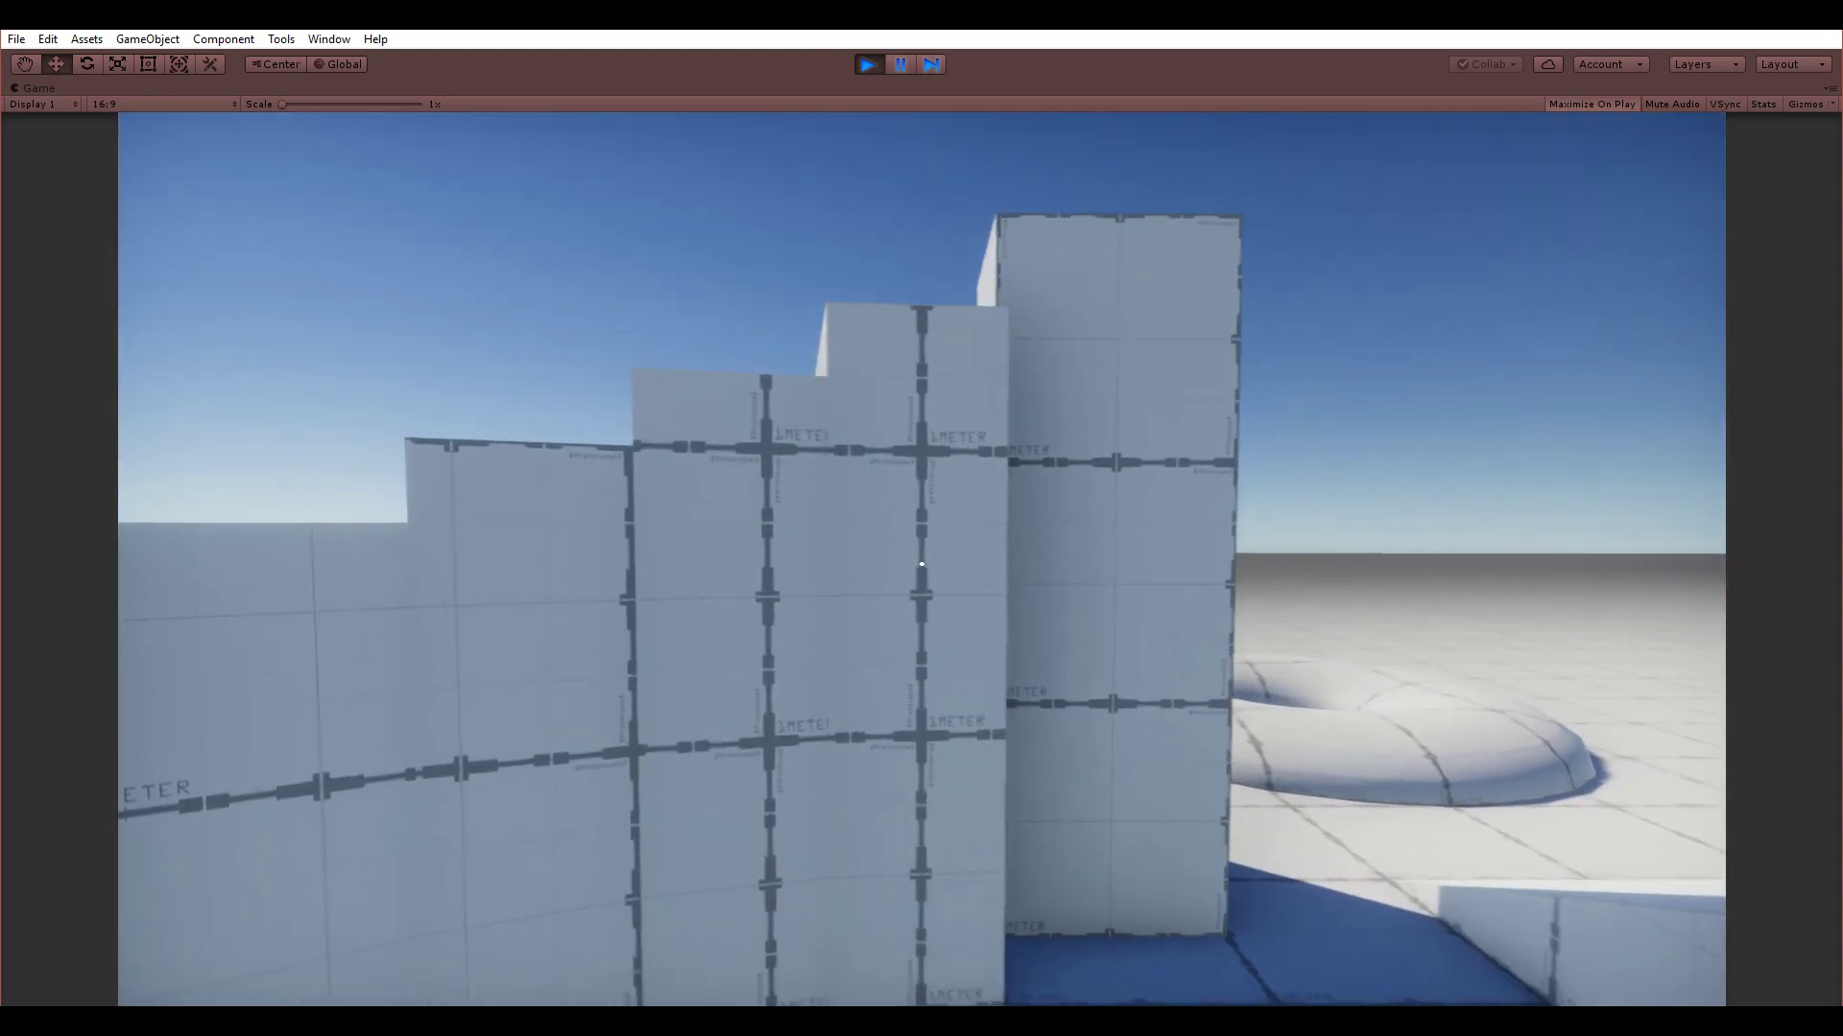
# - Walk the player up close to the staircase wall and back away to check the stopping behaviour
pyautogui.press('w')
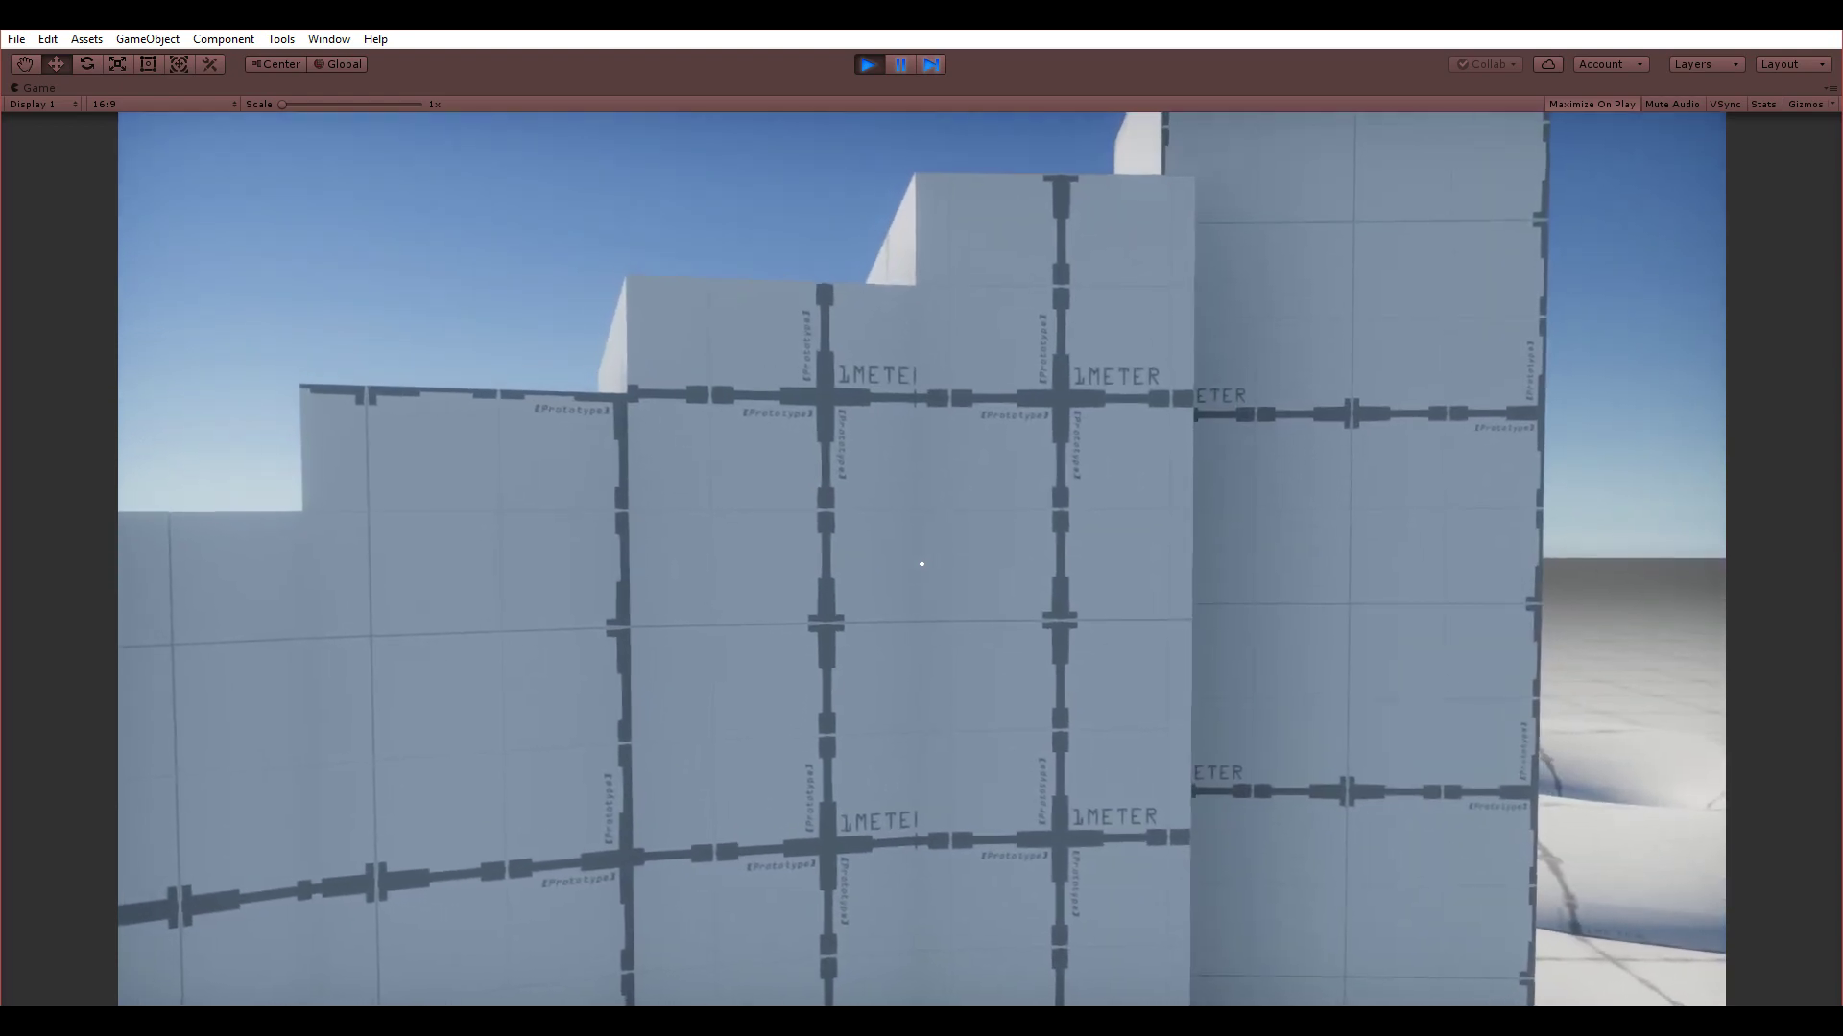
pyautogui.press('s')
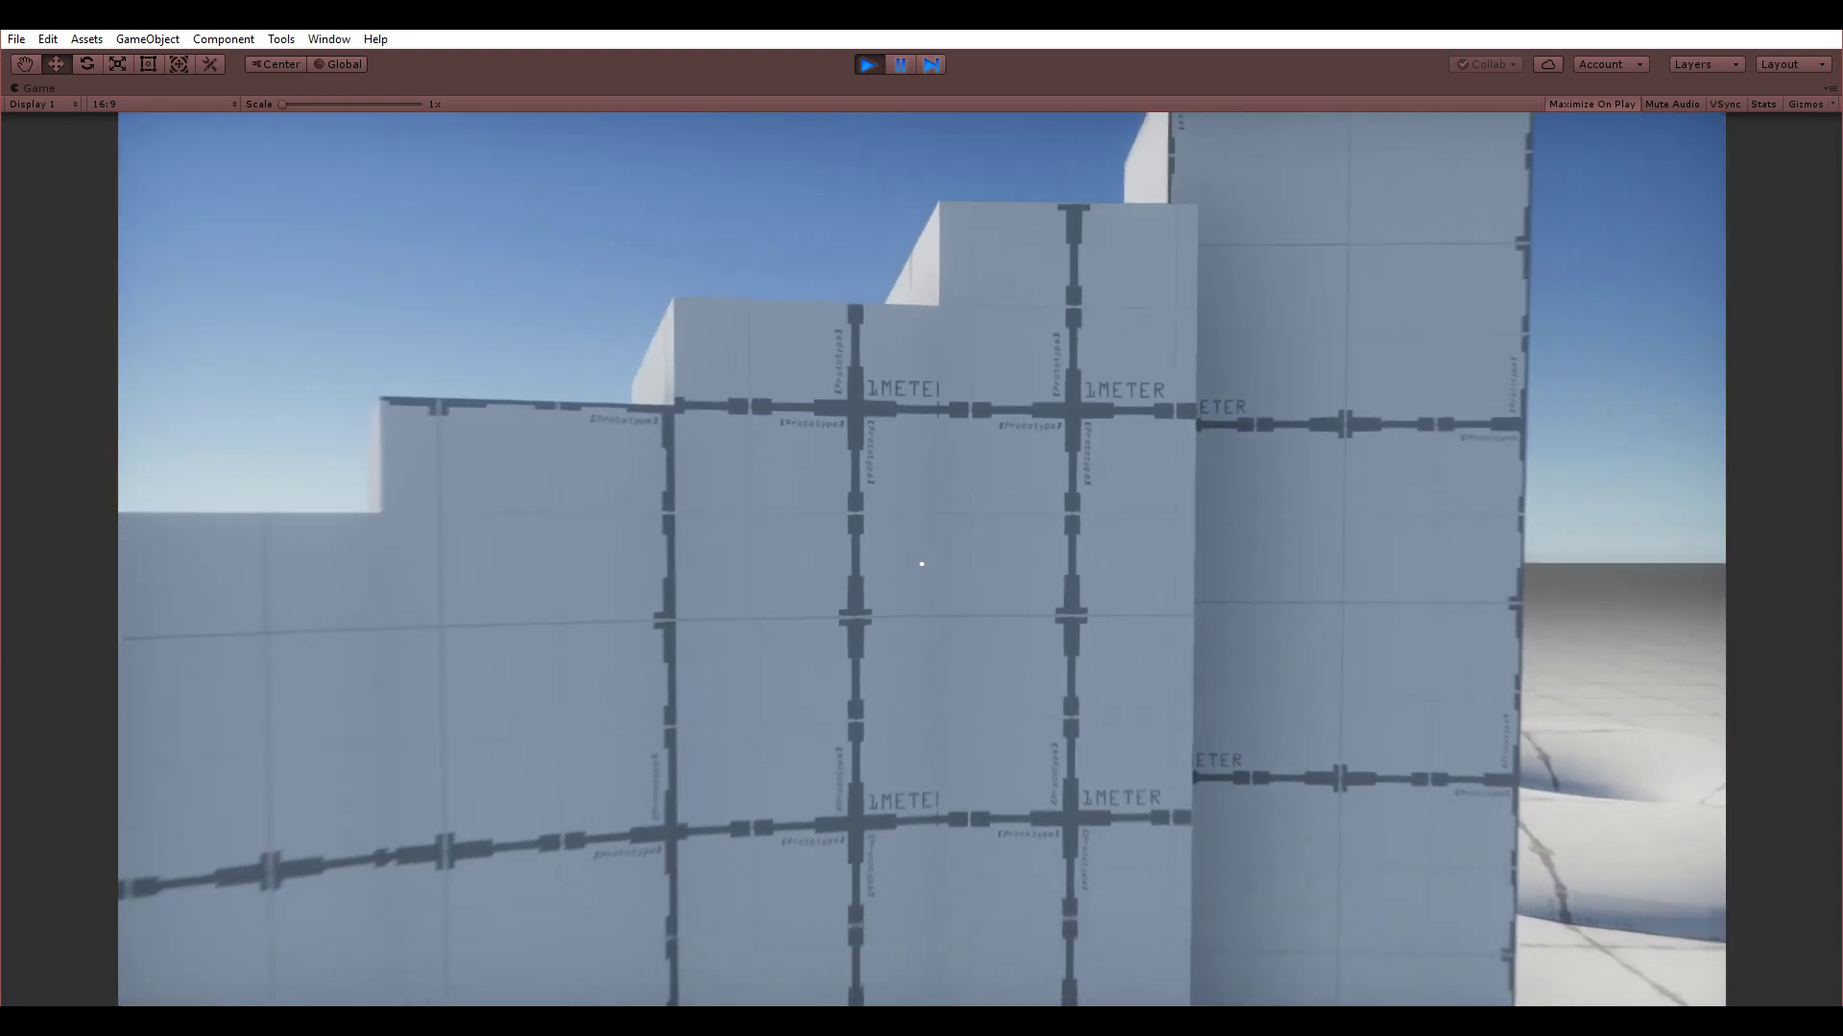
pyautogui.press('w')
pyautogui.press('s')
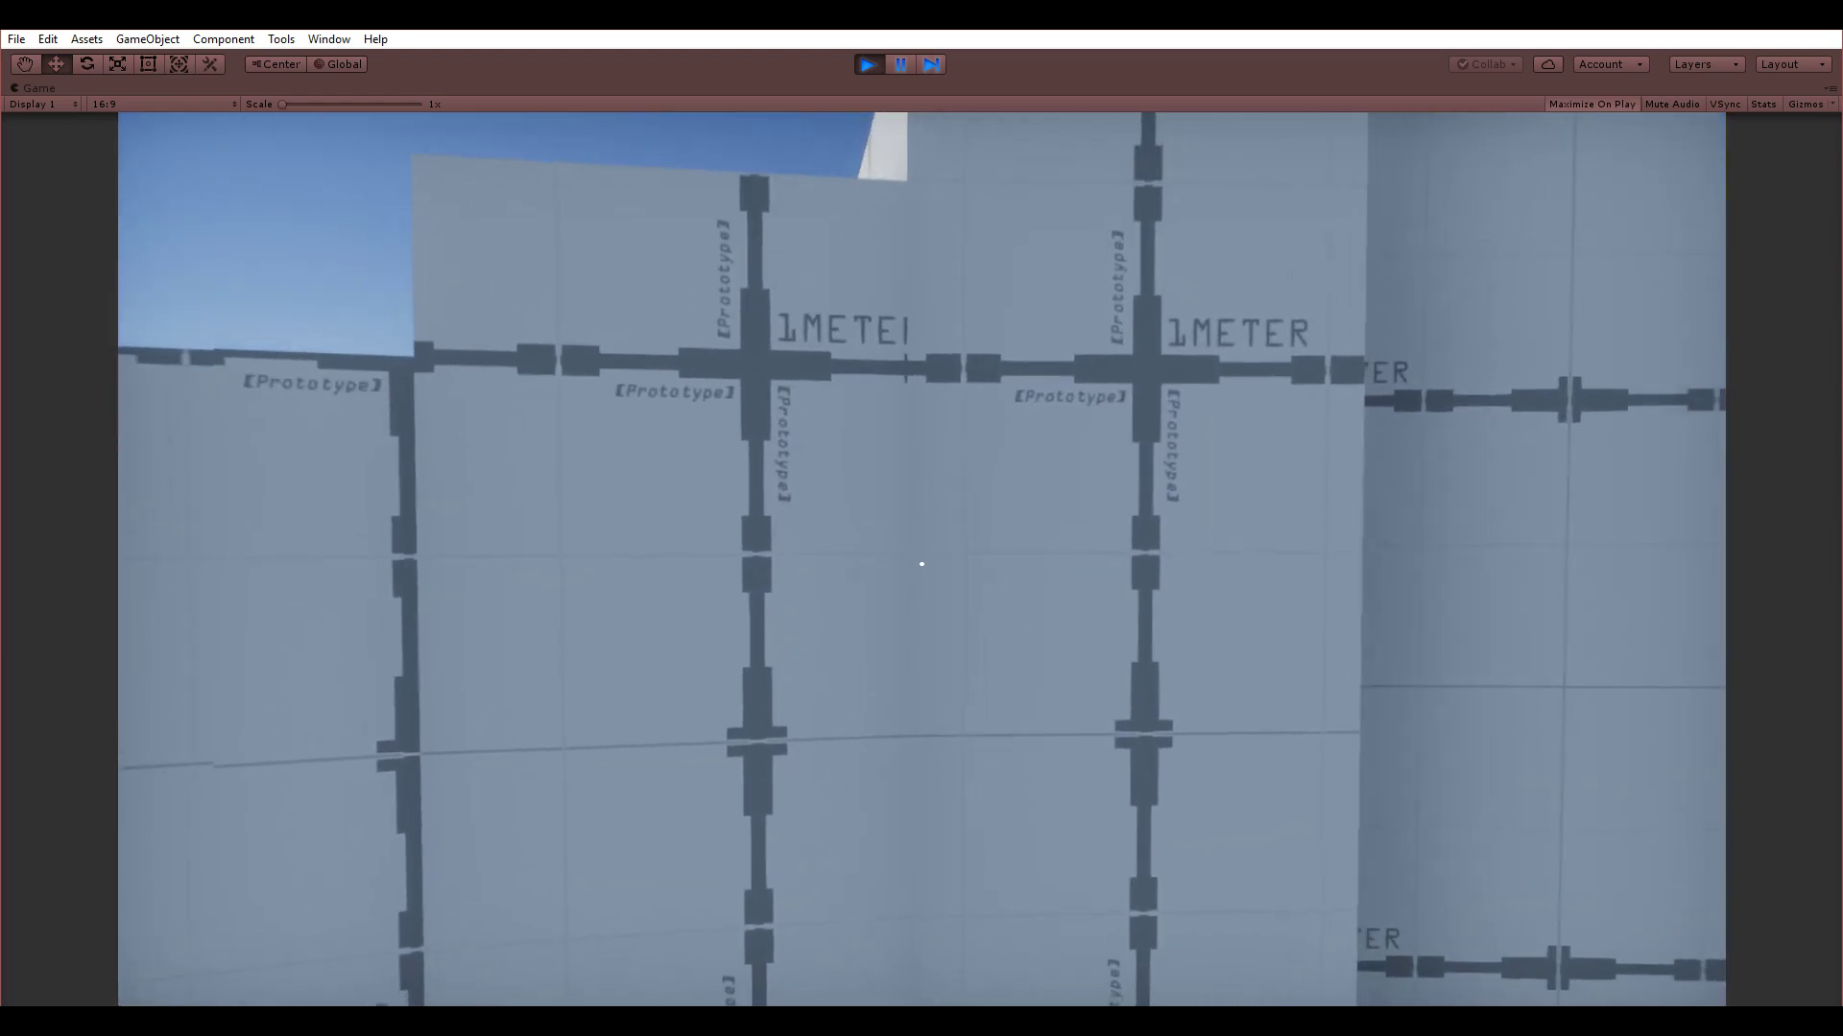
pyautogui.press('s')
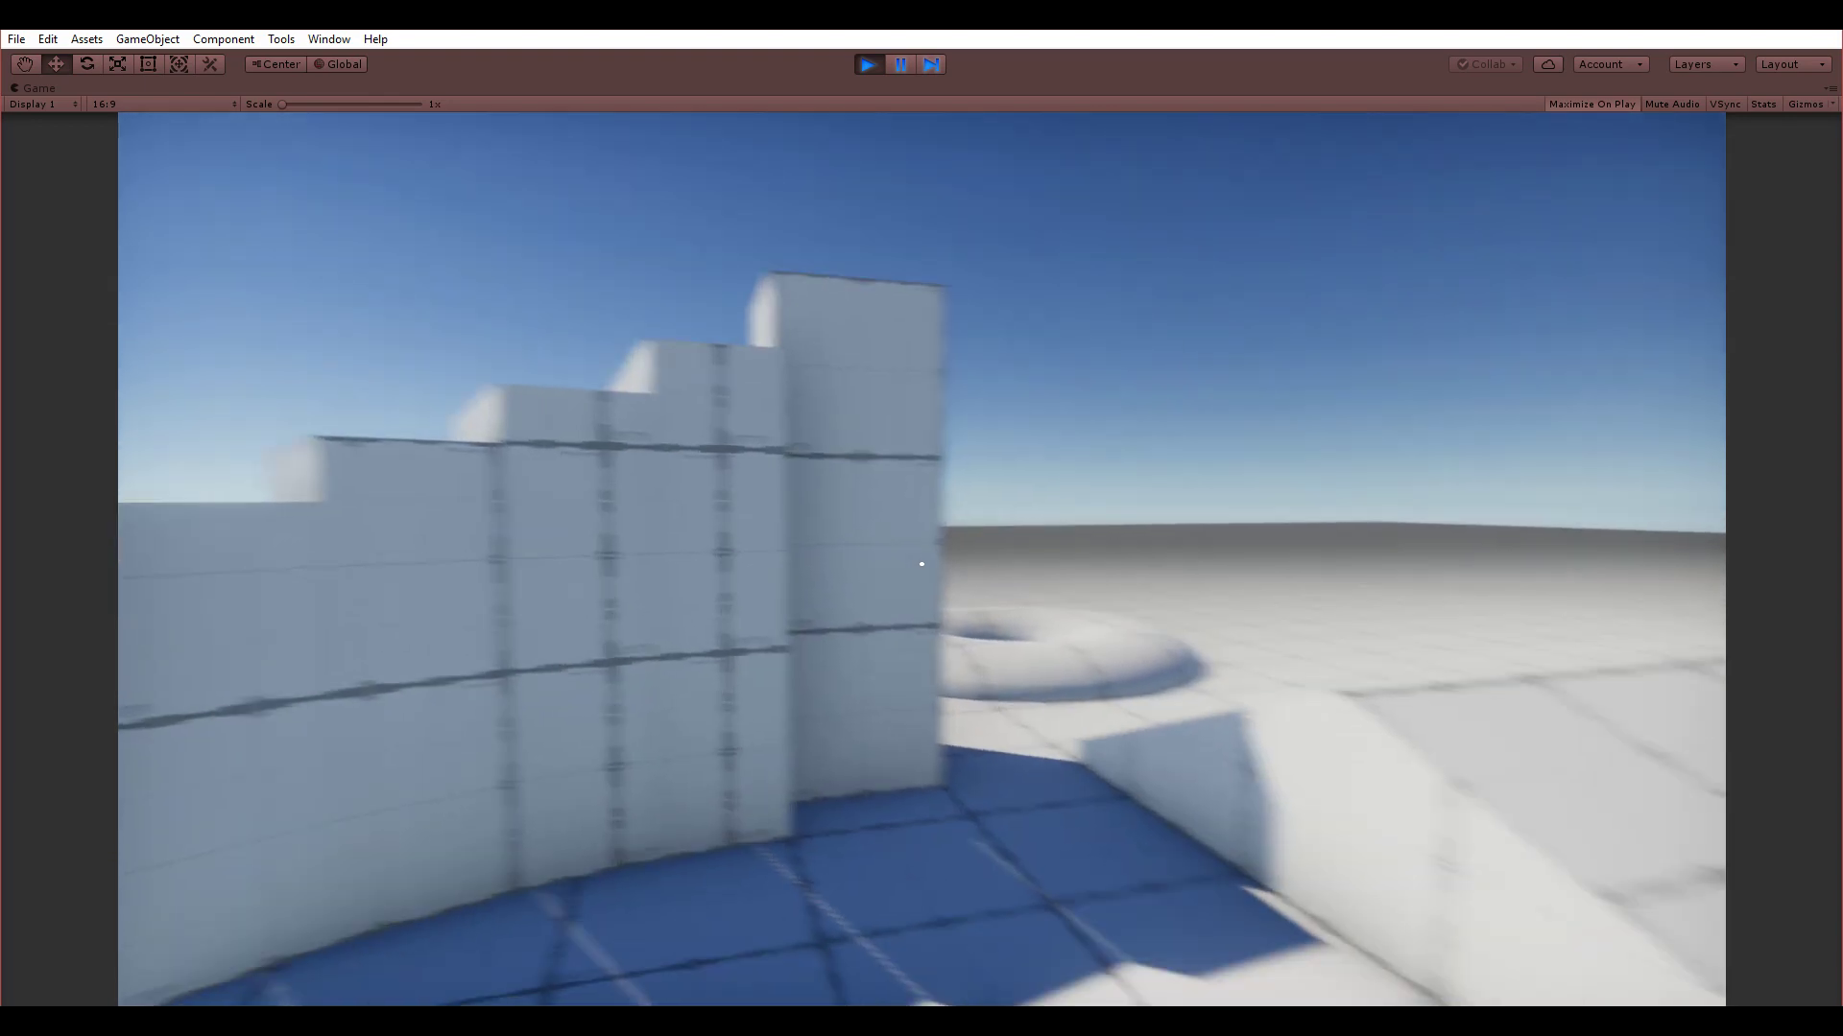
# - Strafe the player over to the ramp and back, retreat from the staircase, and stop the play test
pyautogui.press('d')
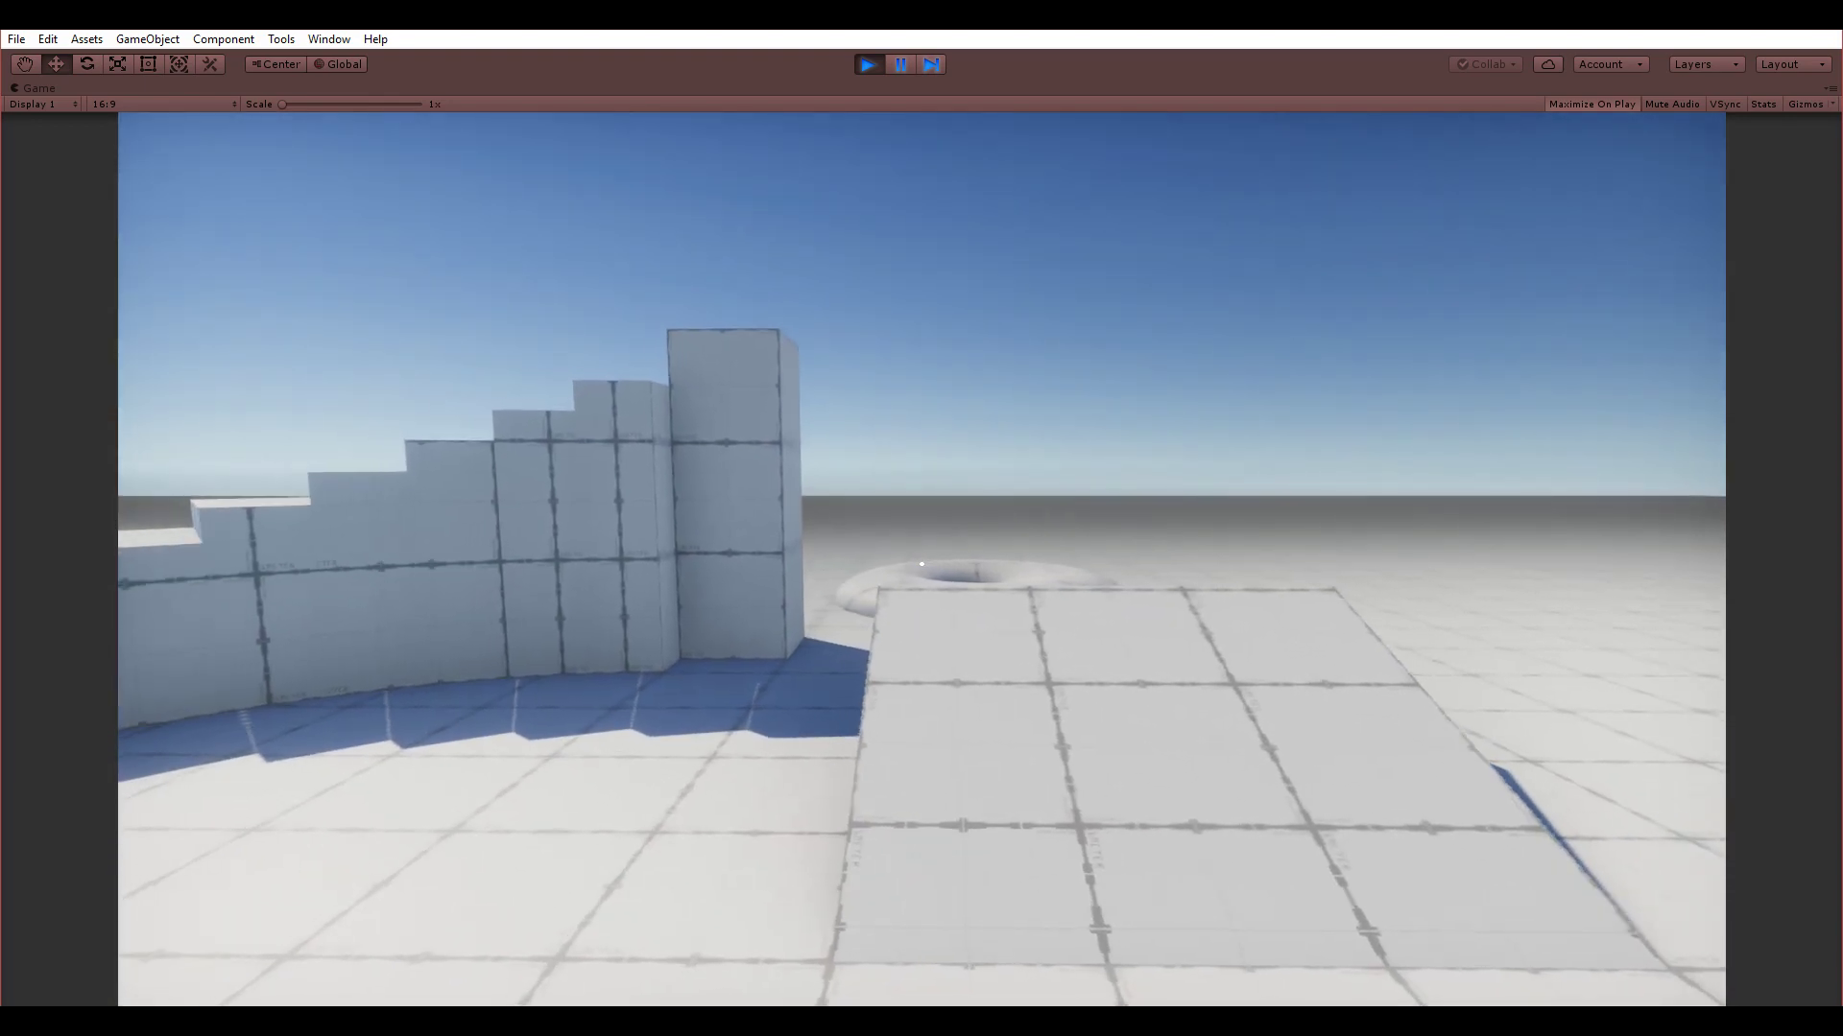
pyautogui.press('a')
pyautogui.press('s')
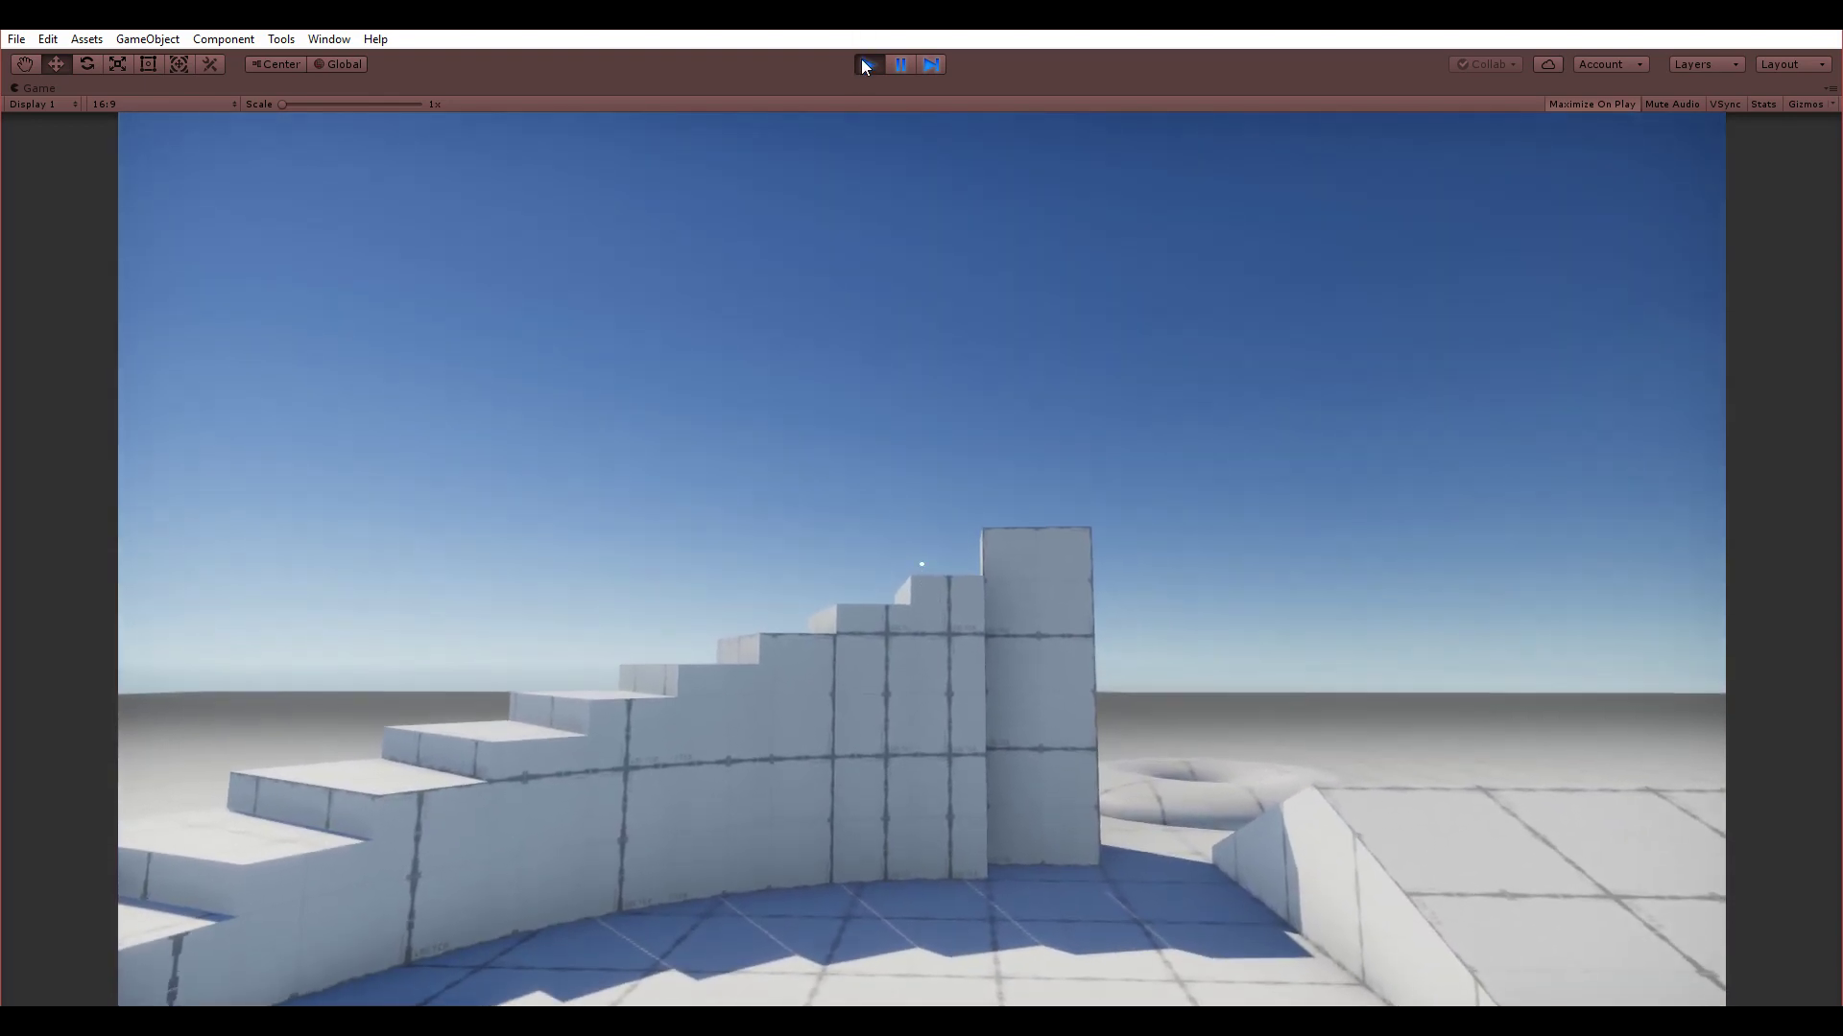
pyautogui.hotkey('ctrl', 'p')
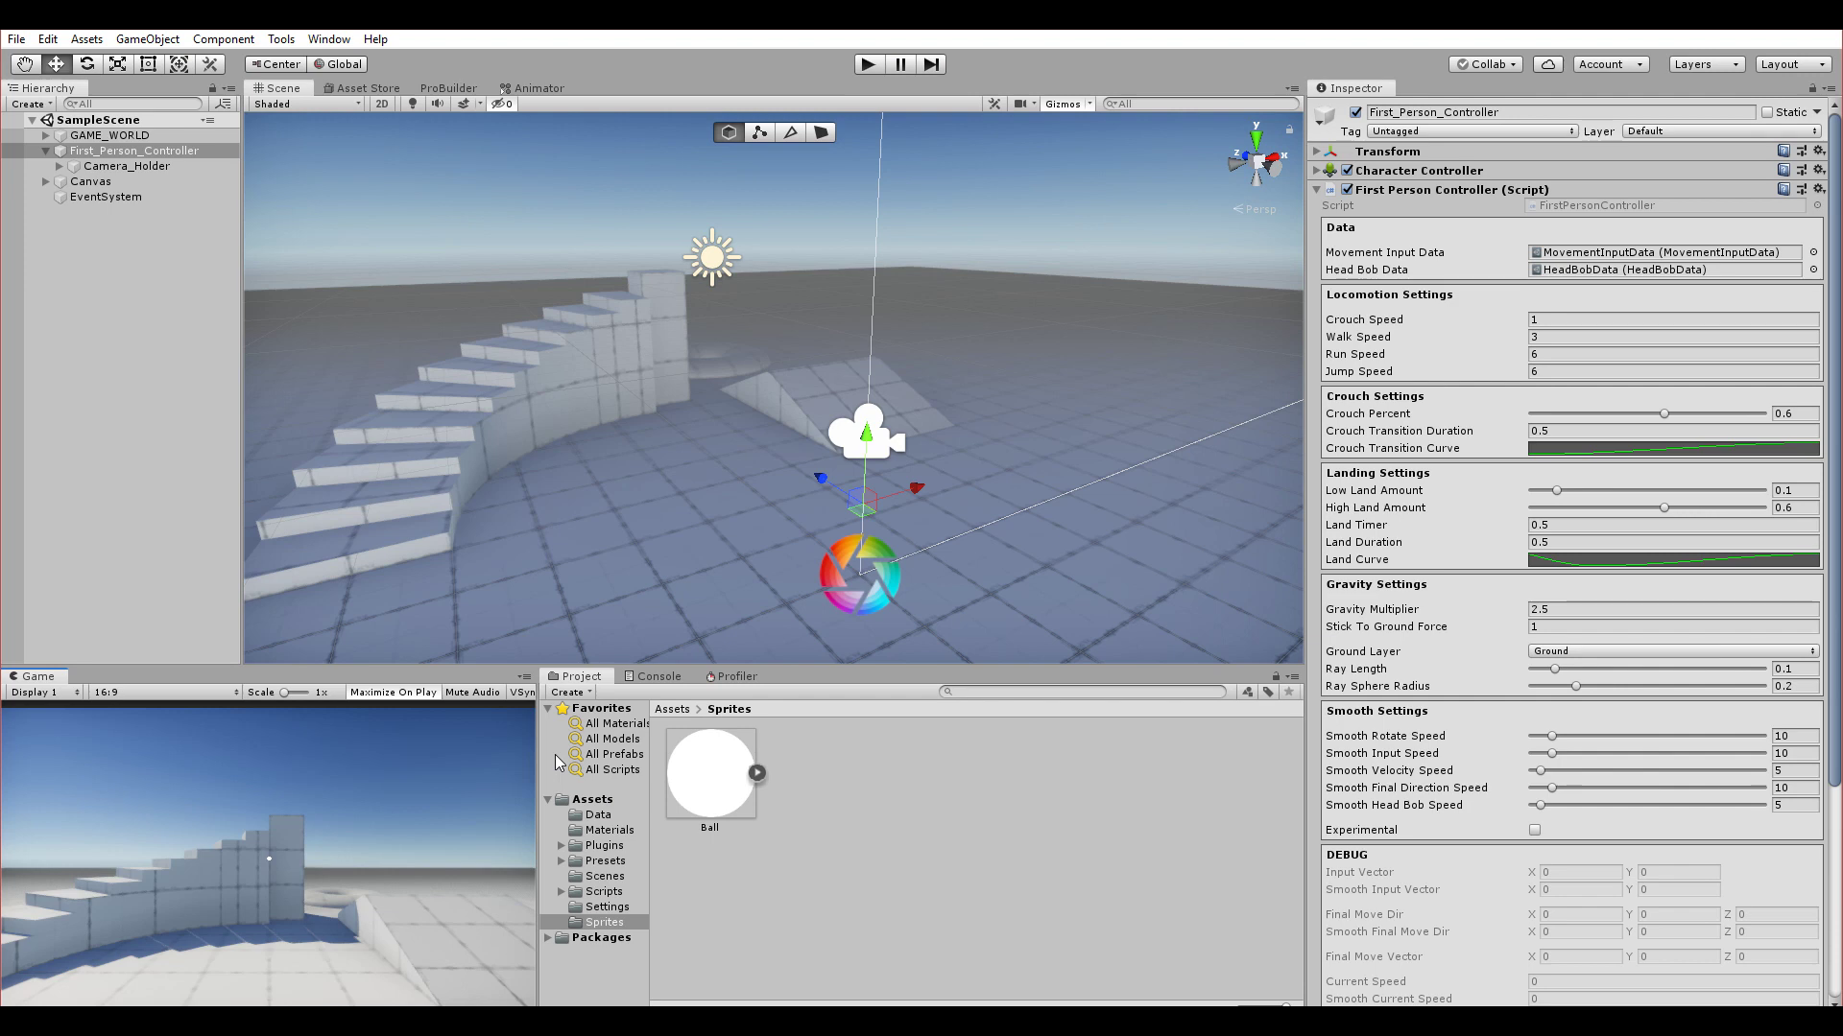
# - Open the project's Data folder and inspect the PerlinNoiseData asset's settings
pyautogui.click(619, 831)
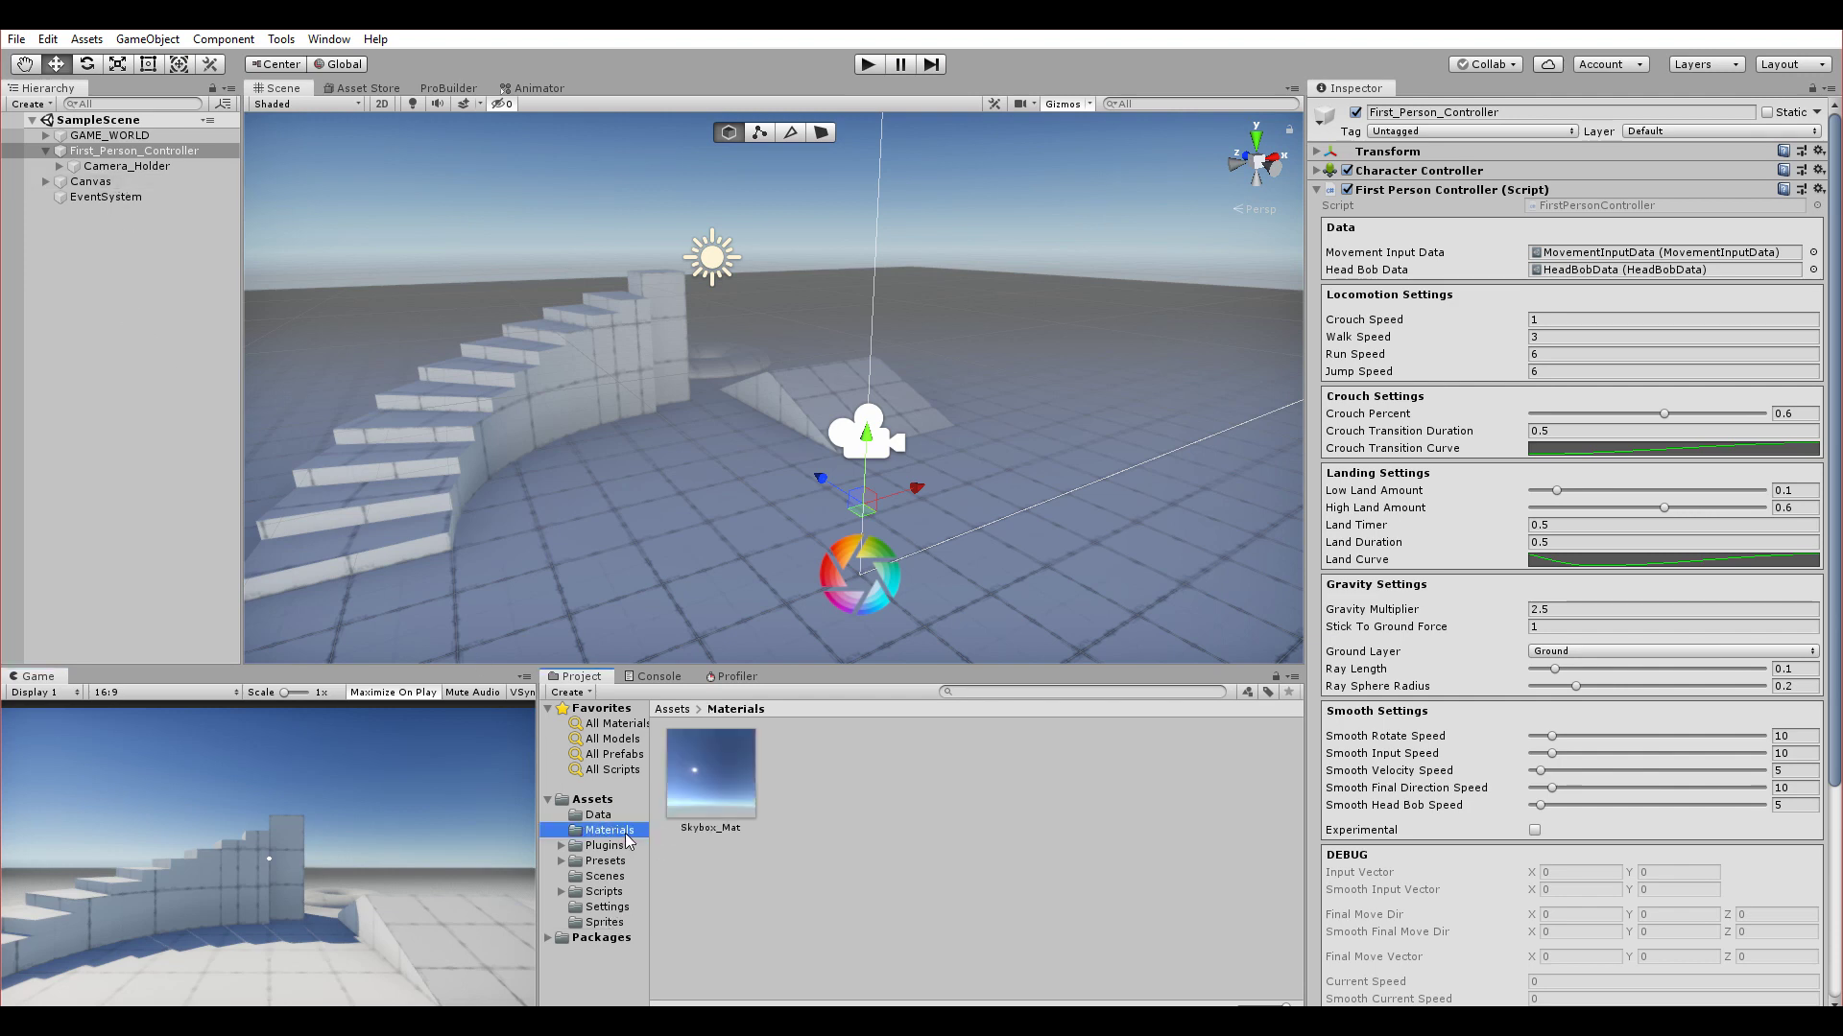
pyautogui.click(613, 816)
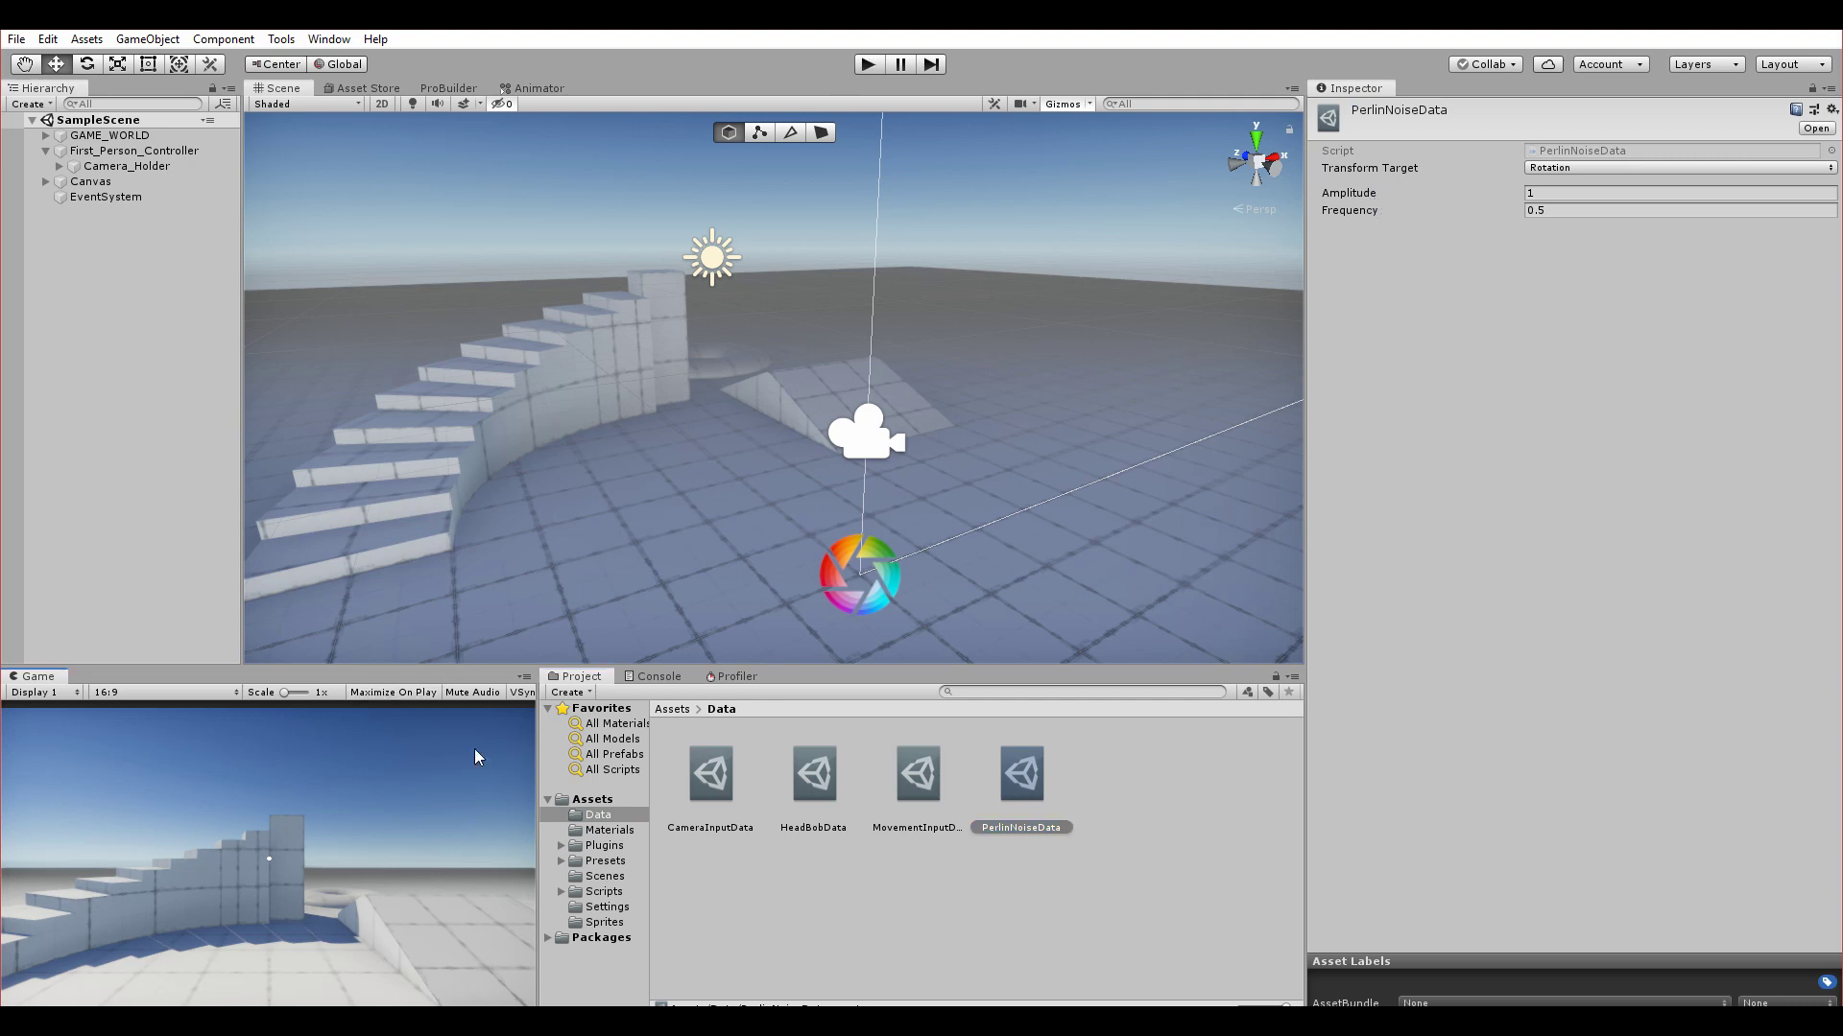
# - Enlarge the Game view by shrinking the Scene view and narrowing the Project window
pyautogui.moveTo(541, 747); pyautogui.dragTo(561, 750)
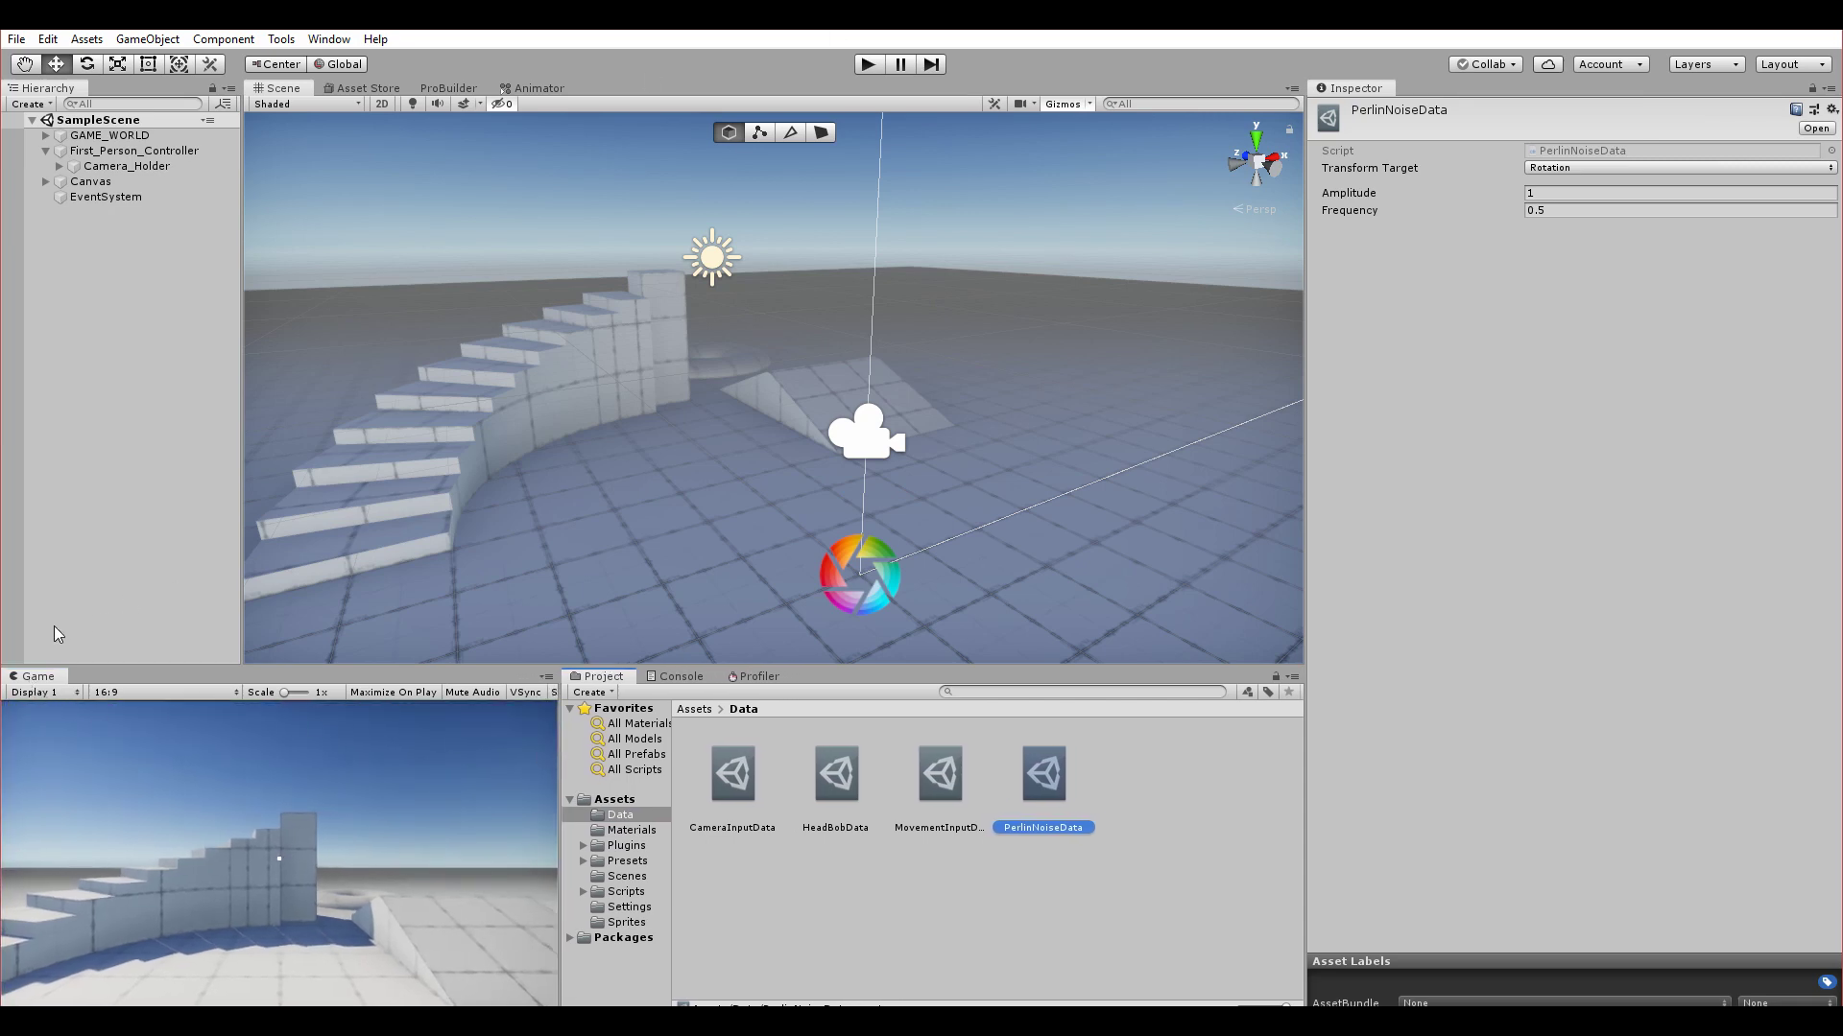
pyautogui.moveTo(381, 667); pyautogui.dragTo(456, 388)
pyautogui.moveTo(566, 564); pyautogui.dragTo(1082, 587)
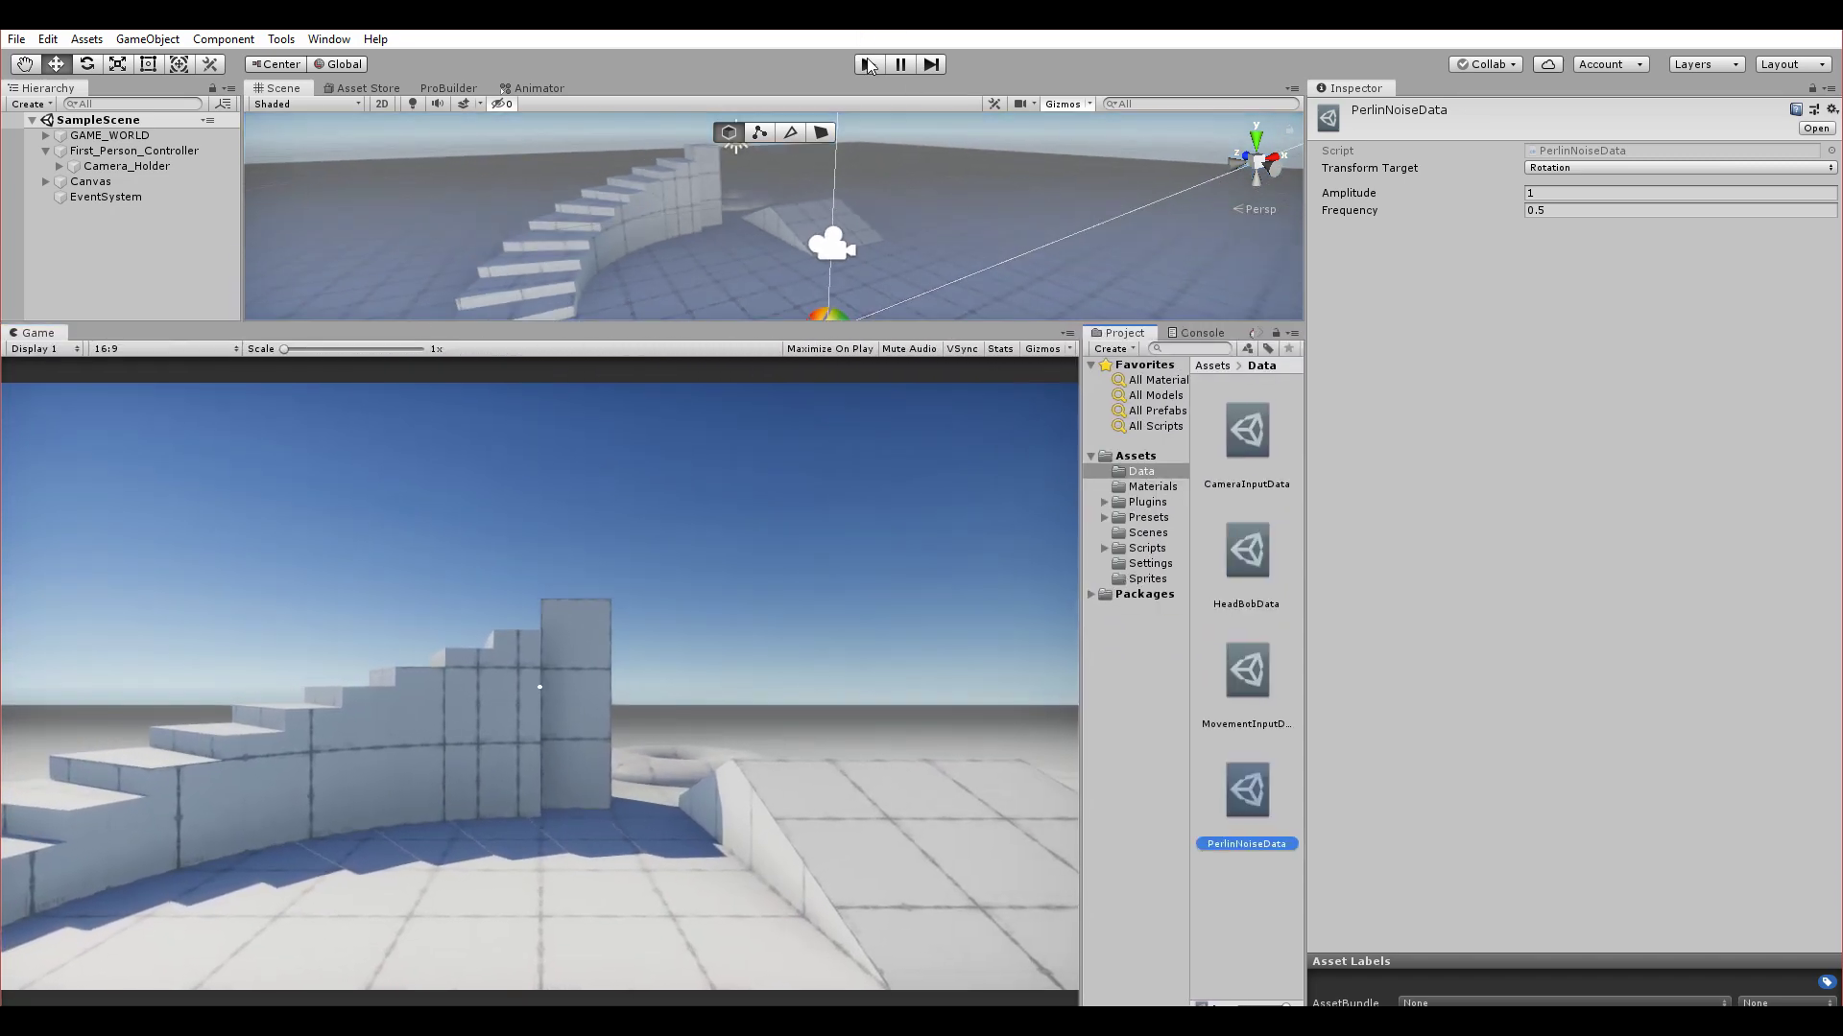
# - Start play mode and raise the PerlinNoiseData asset's Amplitude to 16.74 and Frequency to 6.01
pyautogui.click(869, 65)
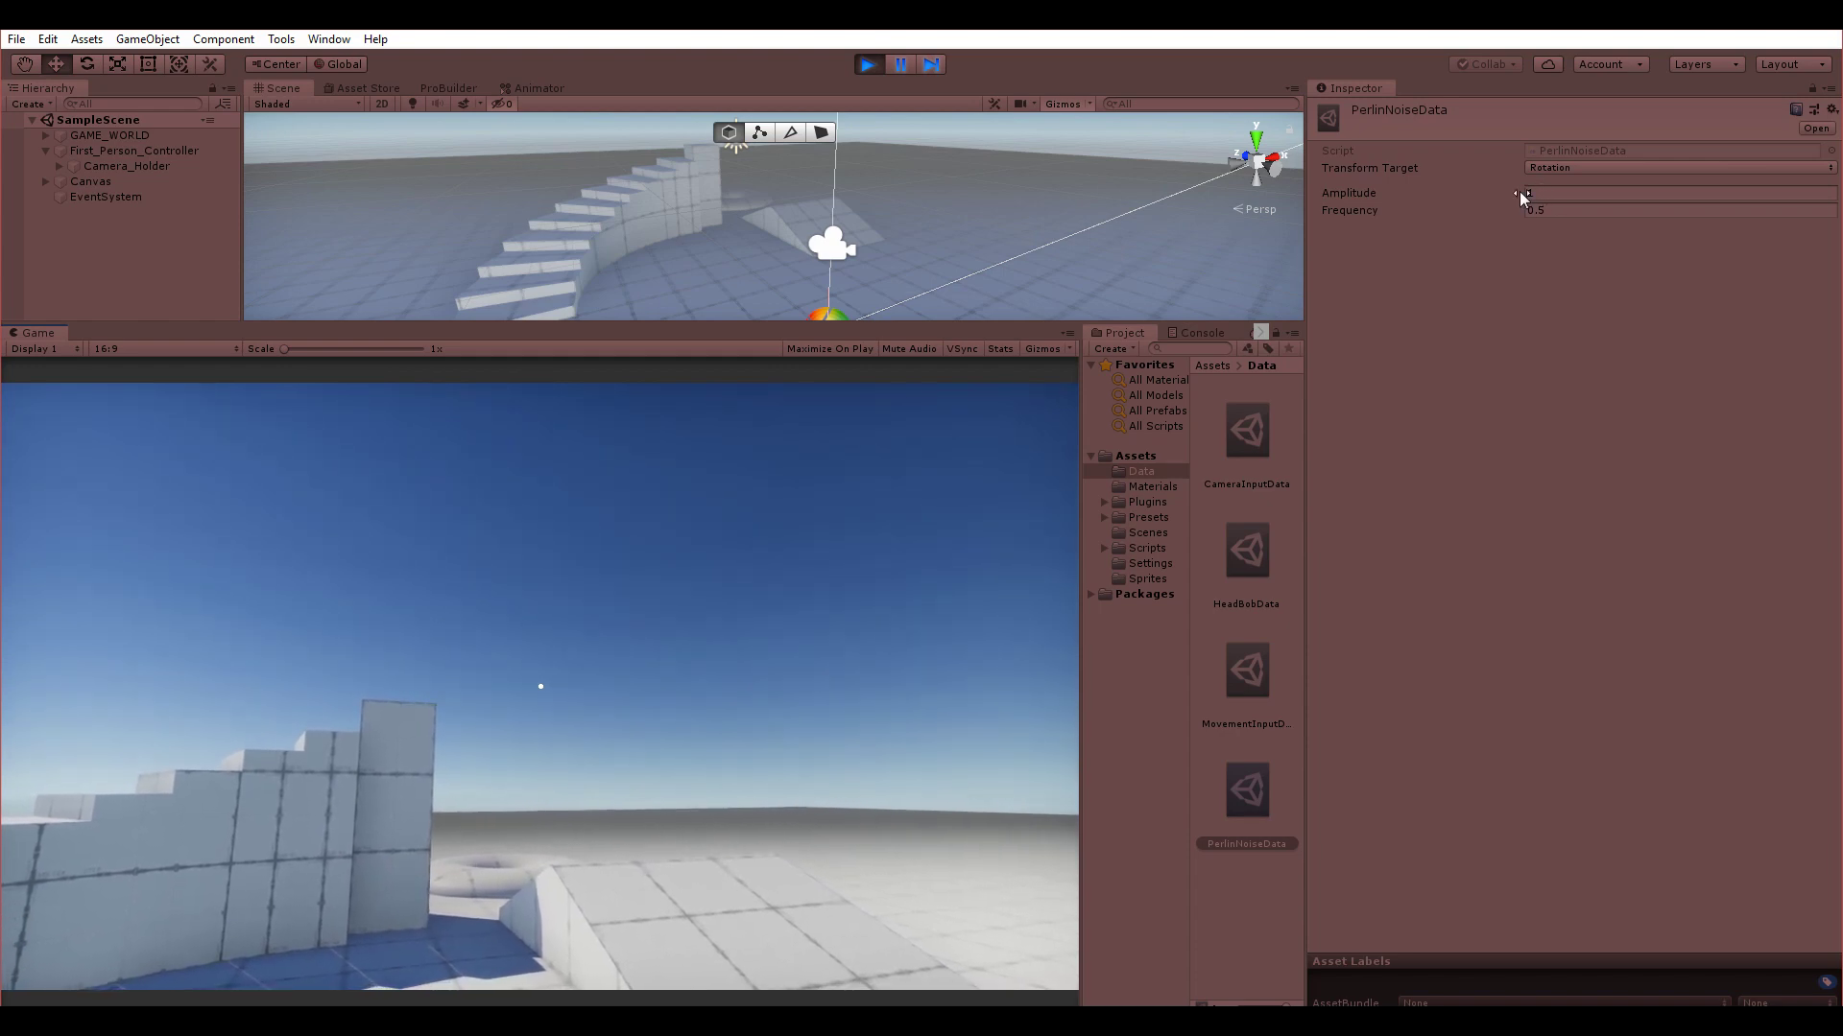
pyautogui.moveTo(1519, 192); pyautogui.dragTo(1580, 190)
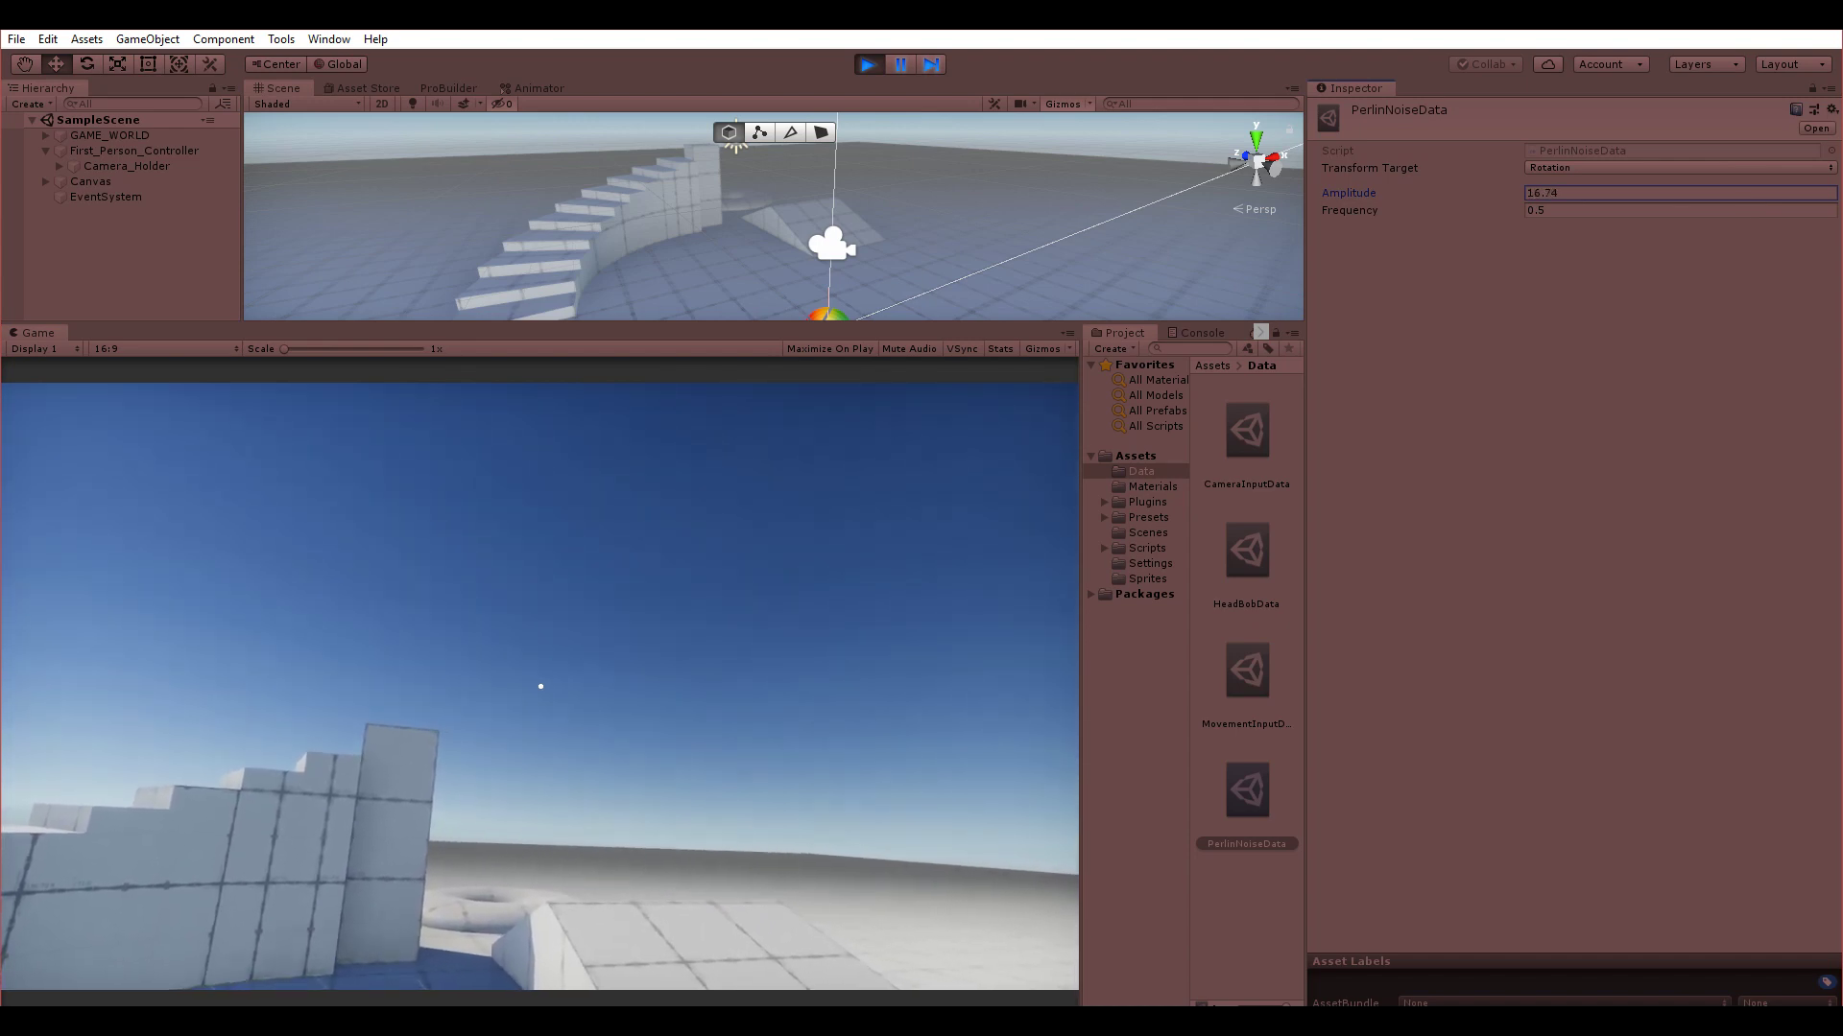
pyautogui.moveTo(1454, 213); pyautogui.dragTo(1647, 229)
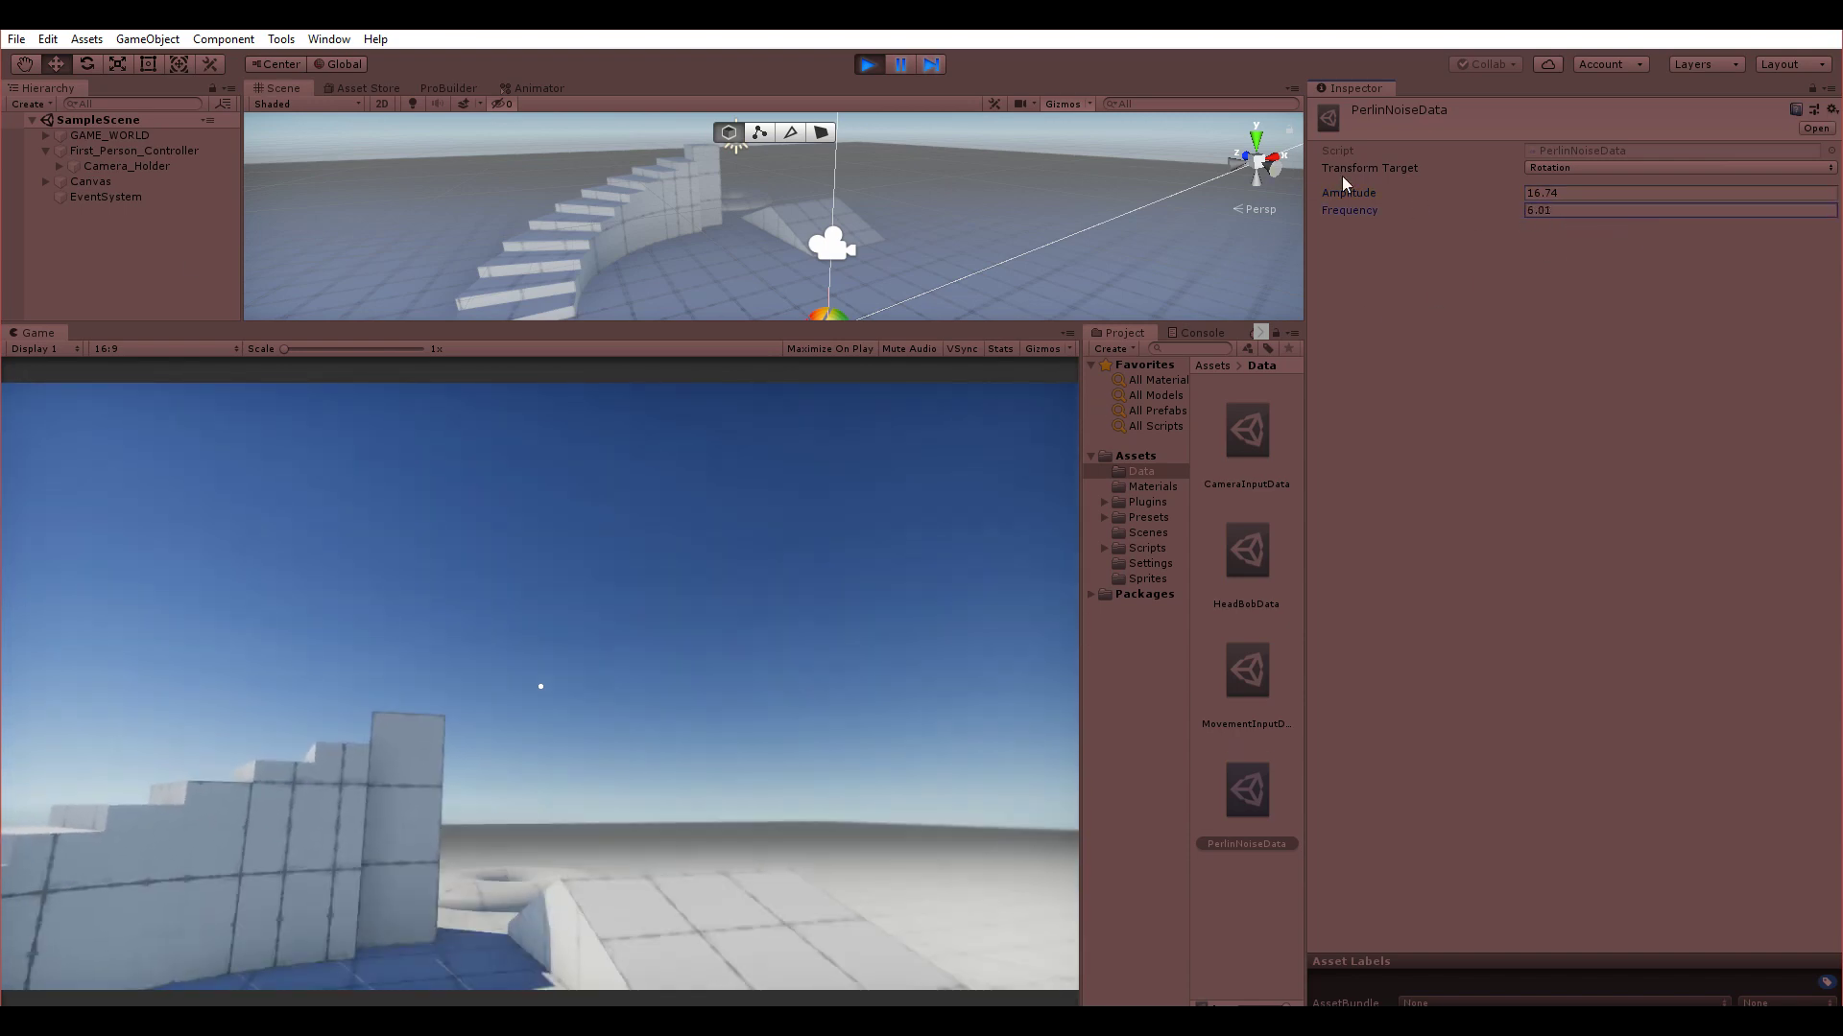
# - Set the PerlinNoiseData asset's Amplitude back to 1 and its Frequency back to 0.5
pyautogui.click(1451, 195)
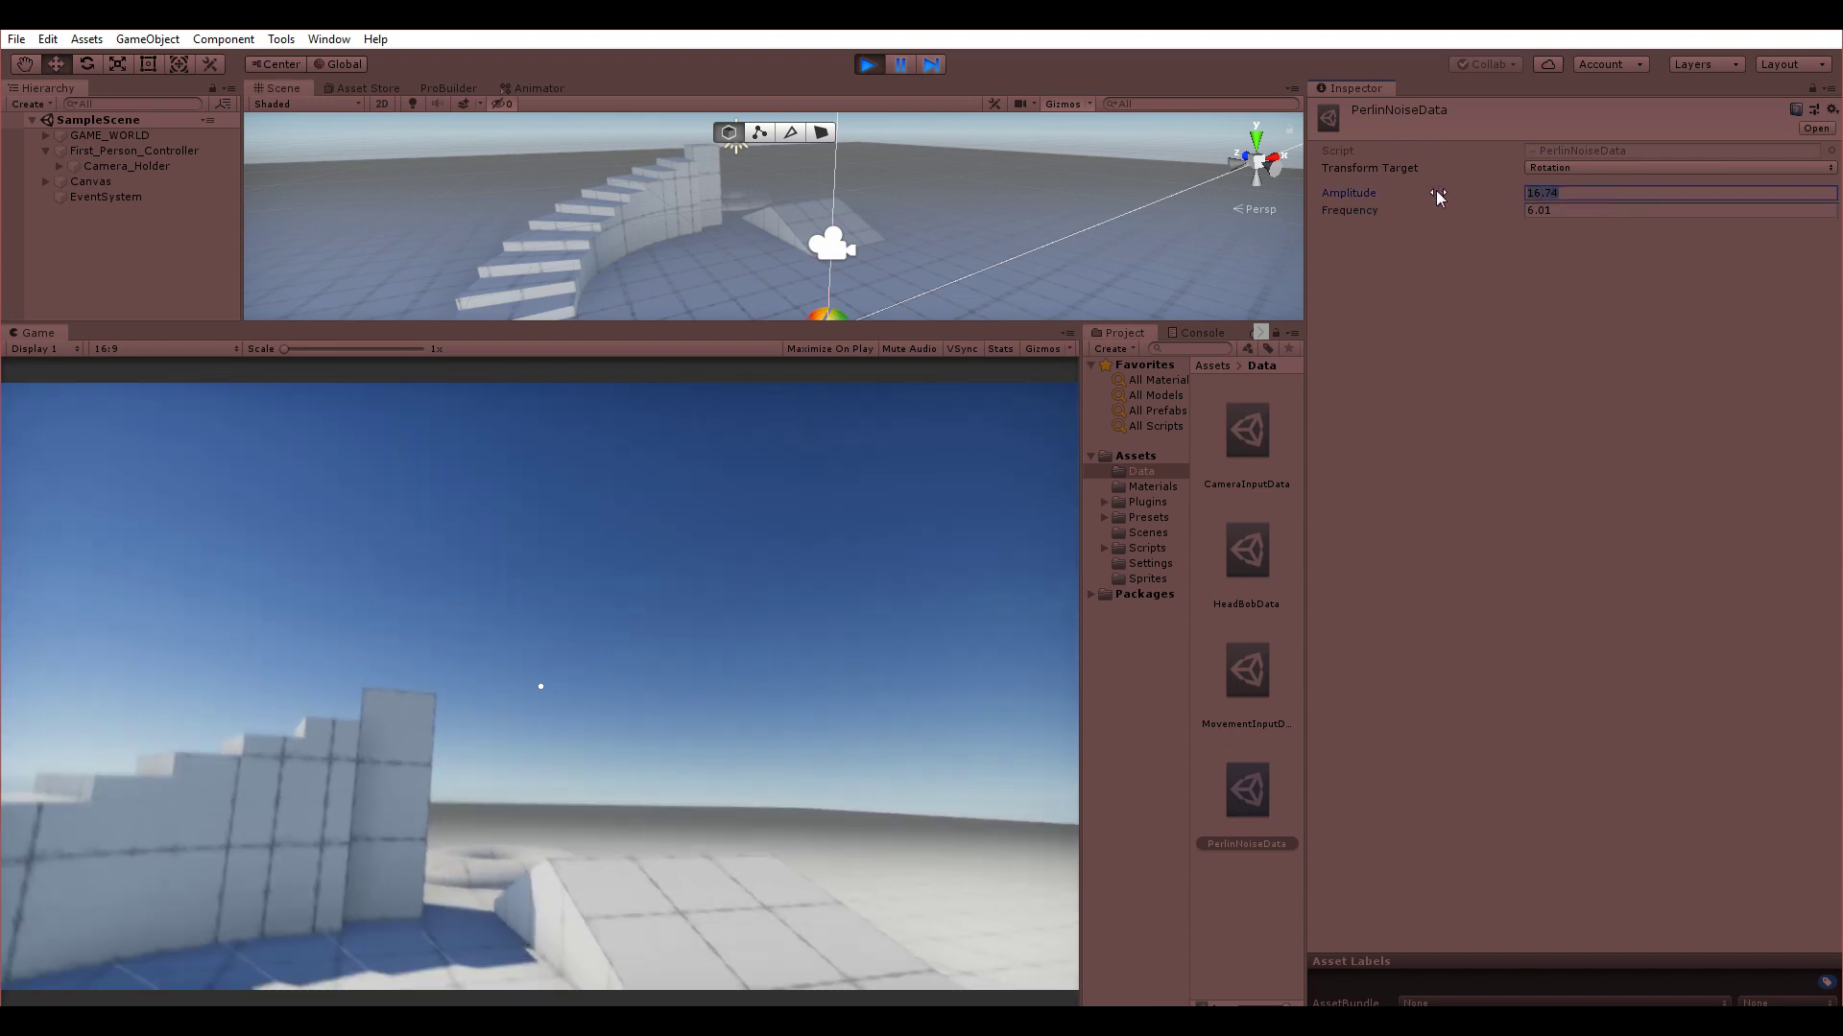
pyautogui.write('1')
pyautogui.click(1506, 211)
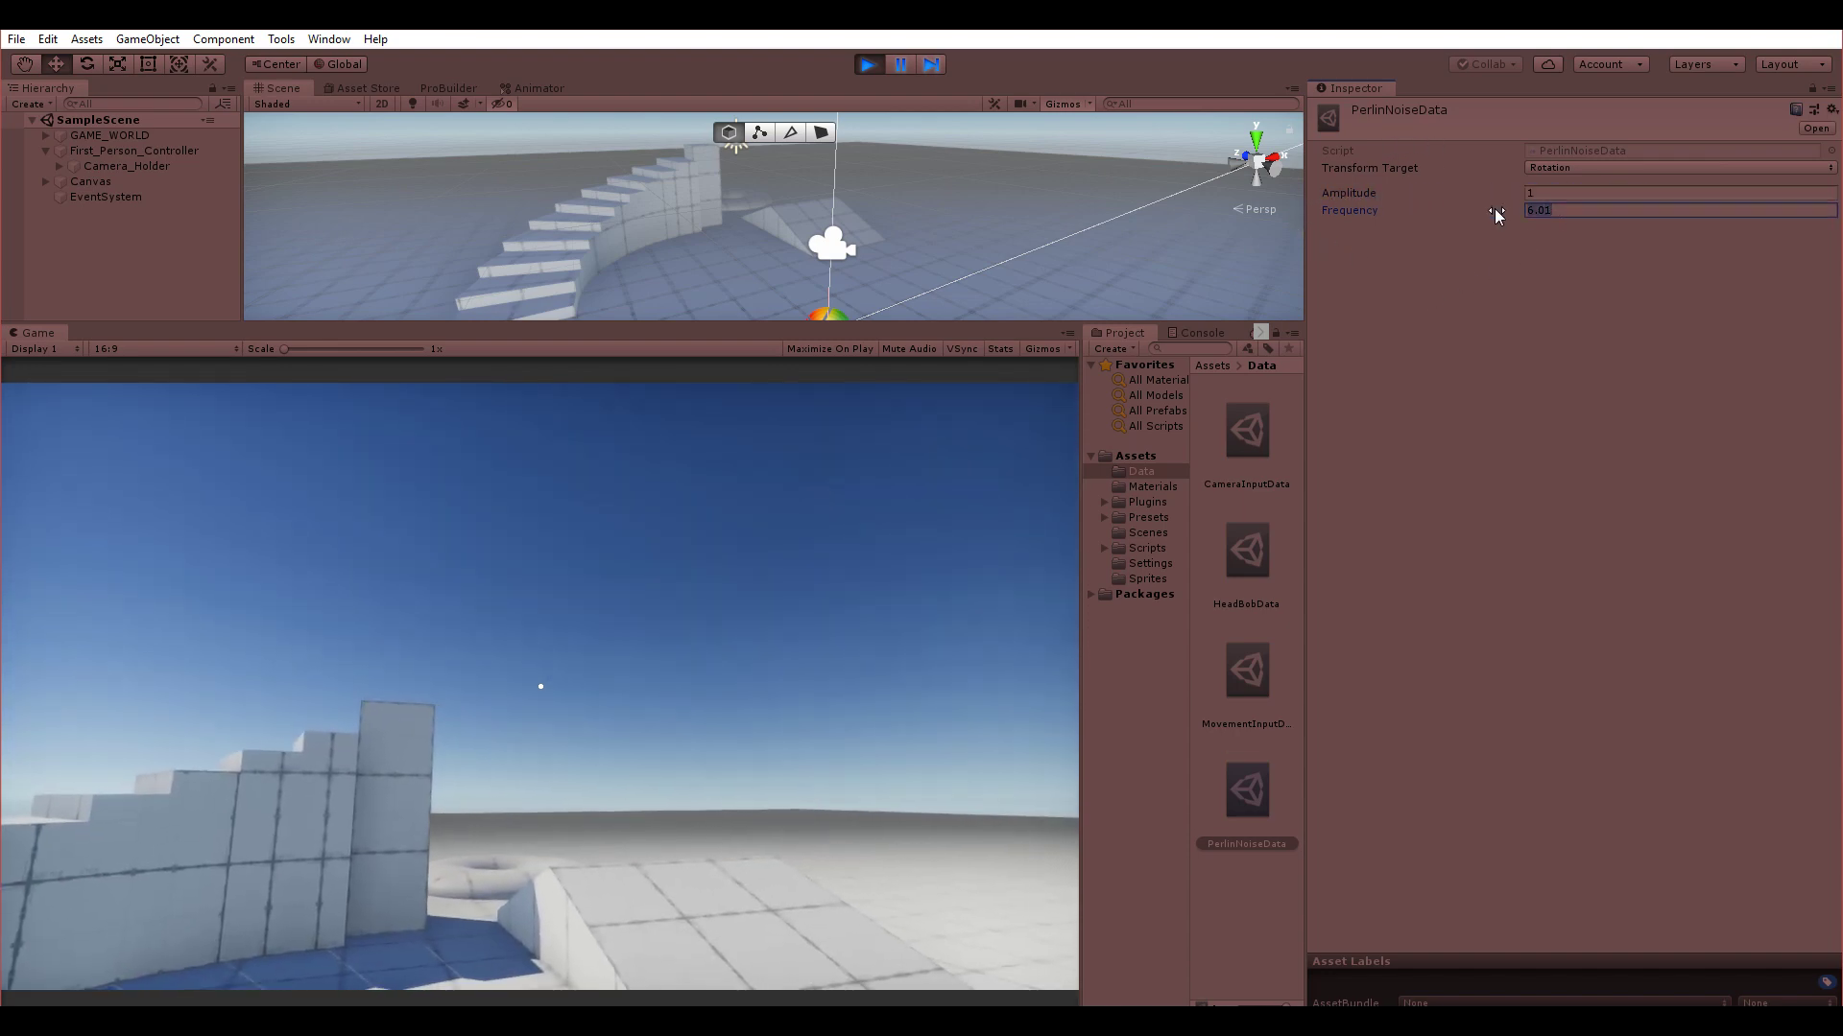
pyautogui.write('0.5')
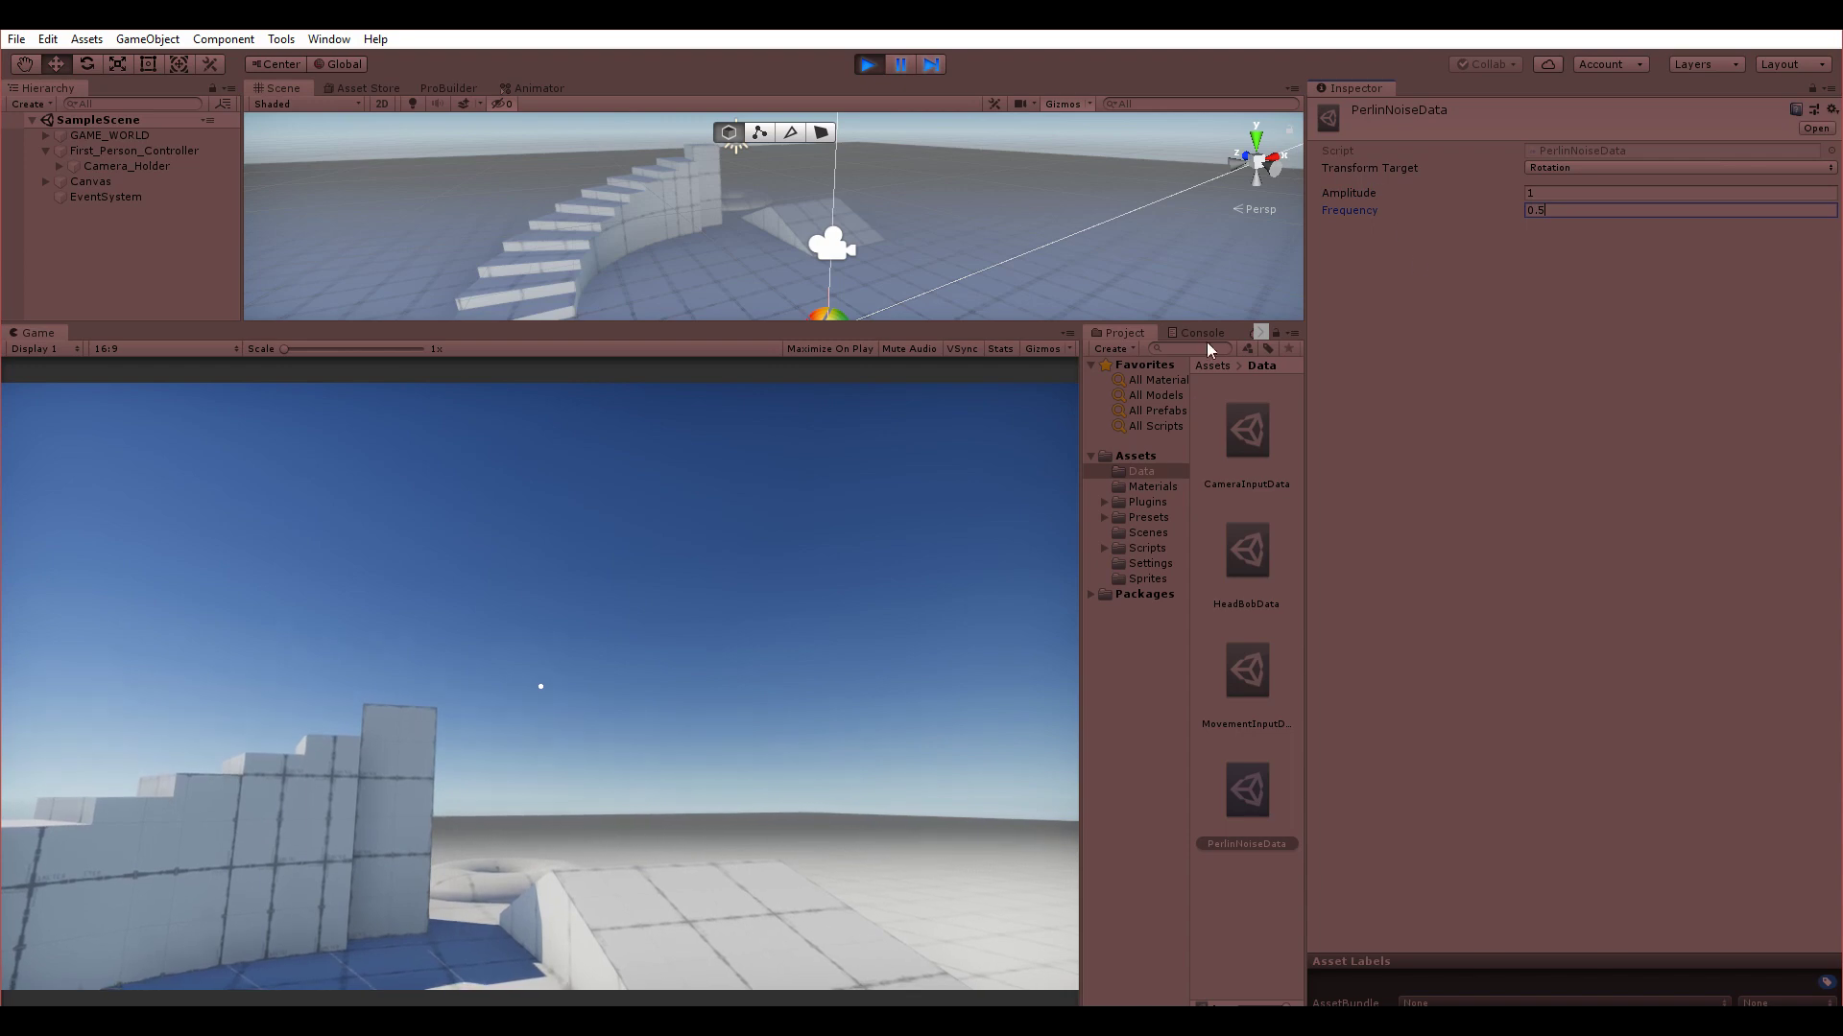
# - Show the HeadBobData asset's settings and walk the player backward and forward to check the head bob
pyautogui.click(1236, 568)
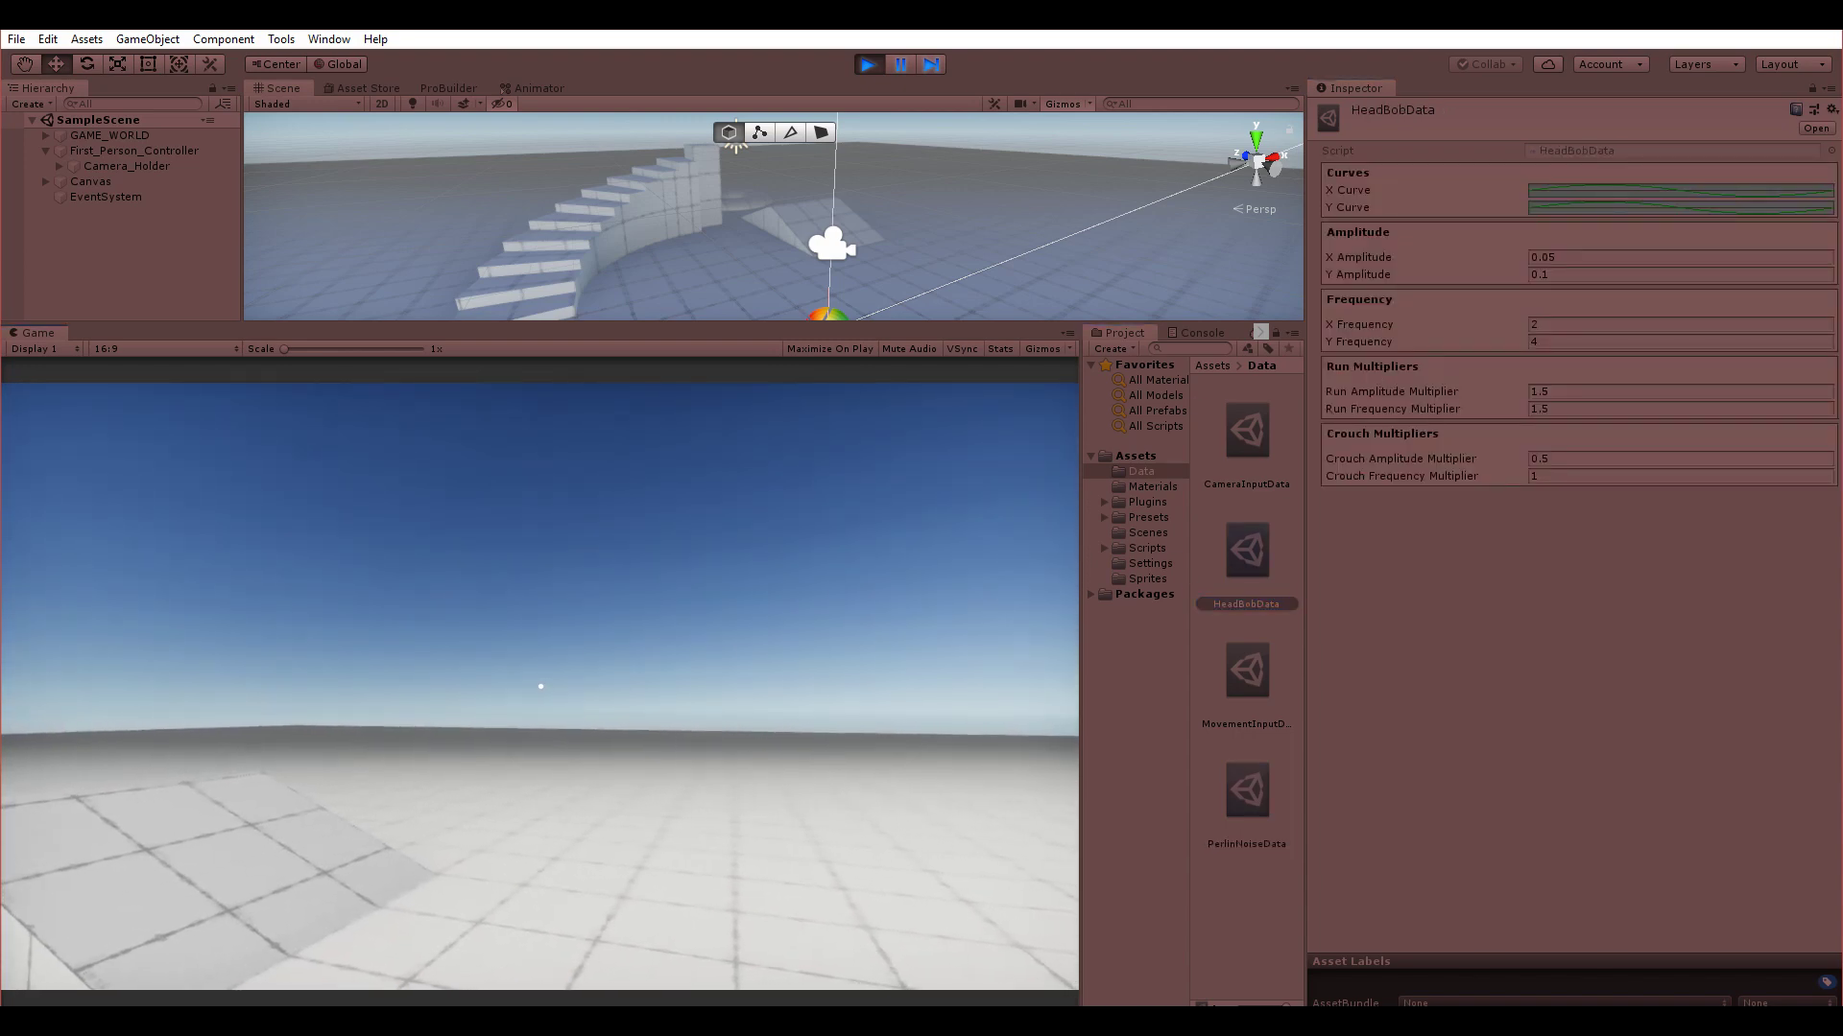
pyautogui.press('Escape')
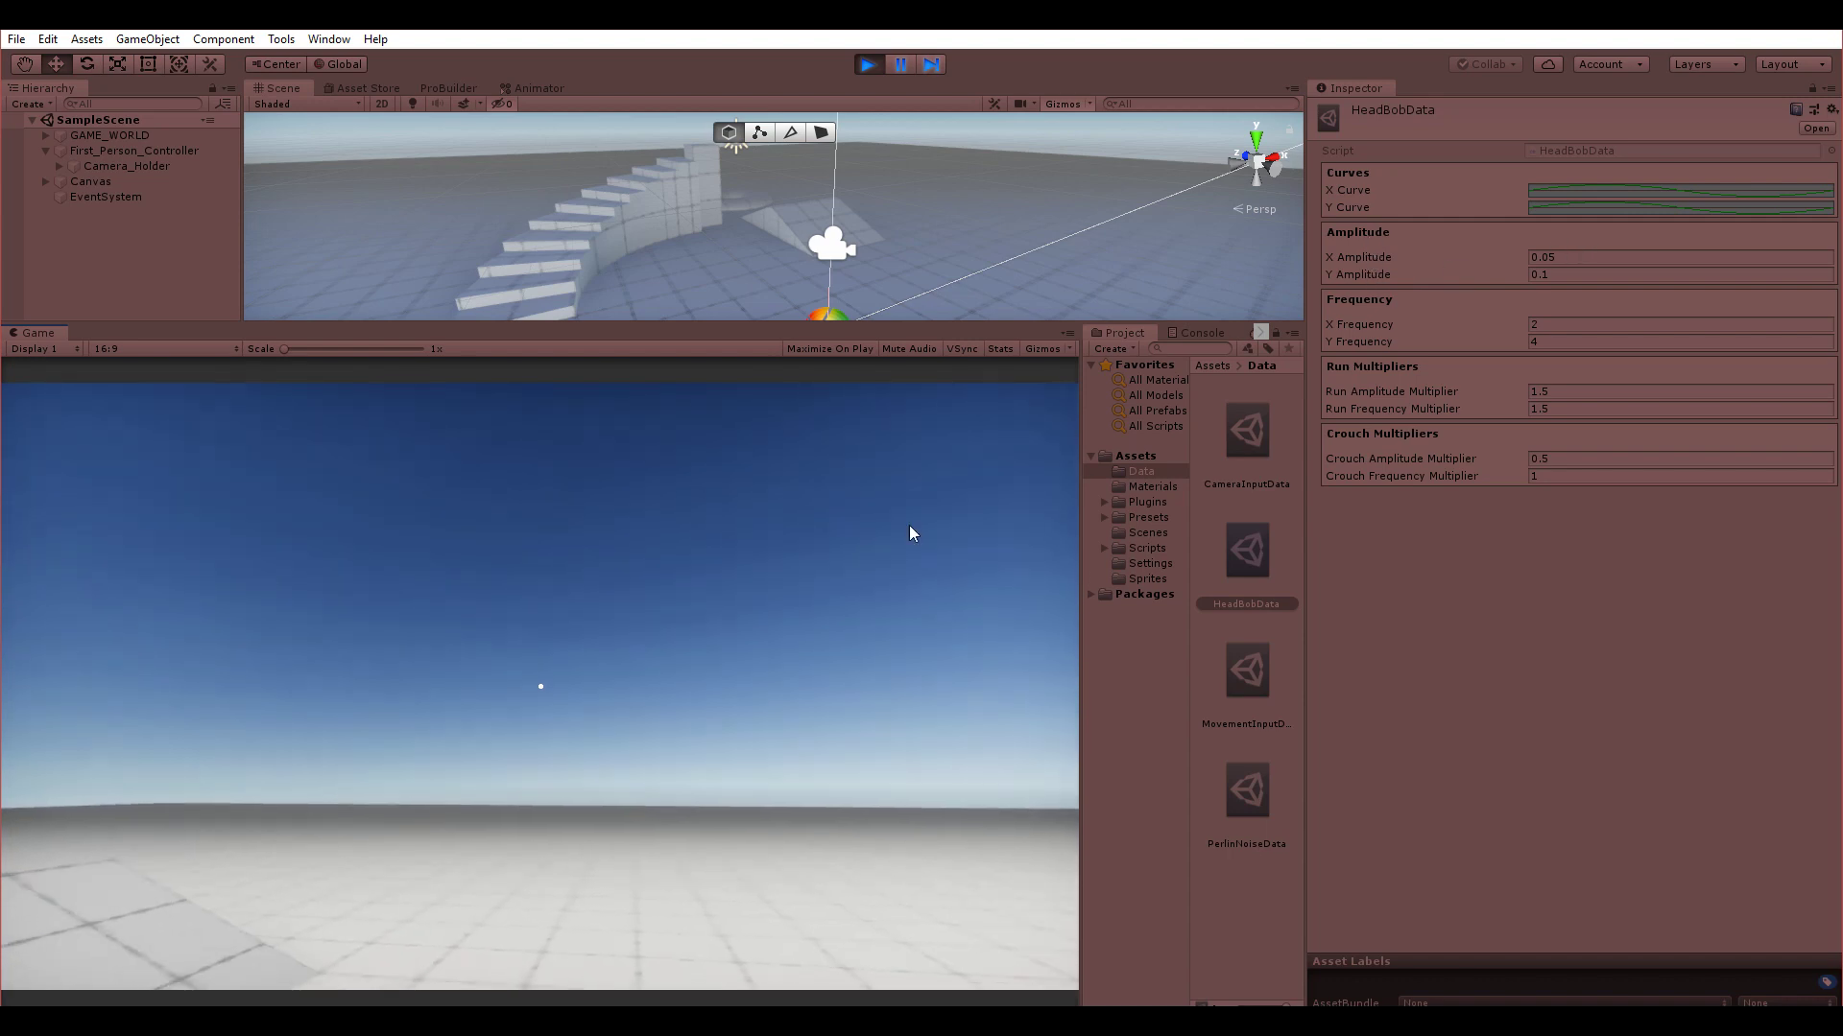
pyautogui.click(768, 633)
pyautogui.press('s')
pyautogui.press('w')
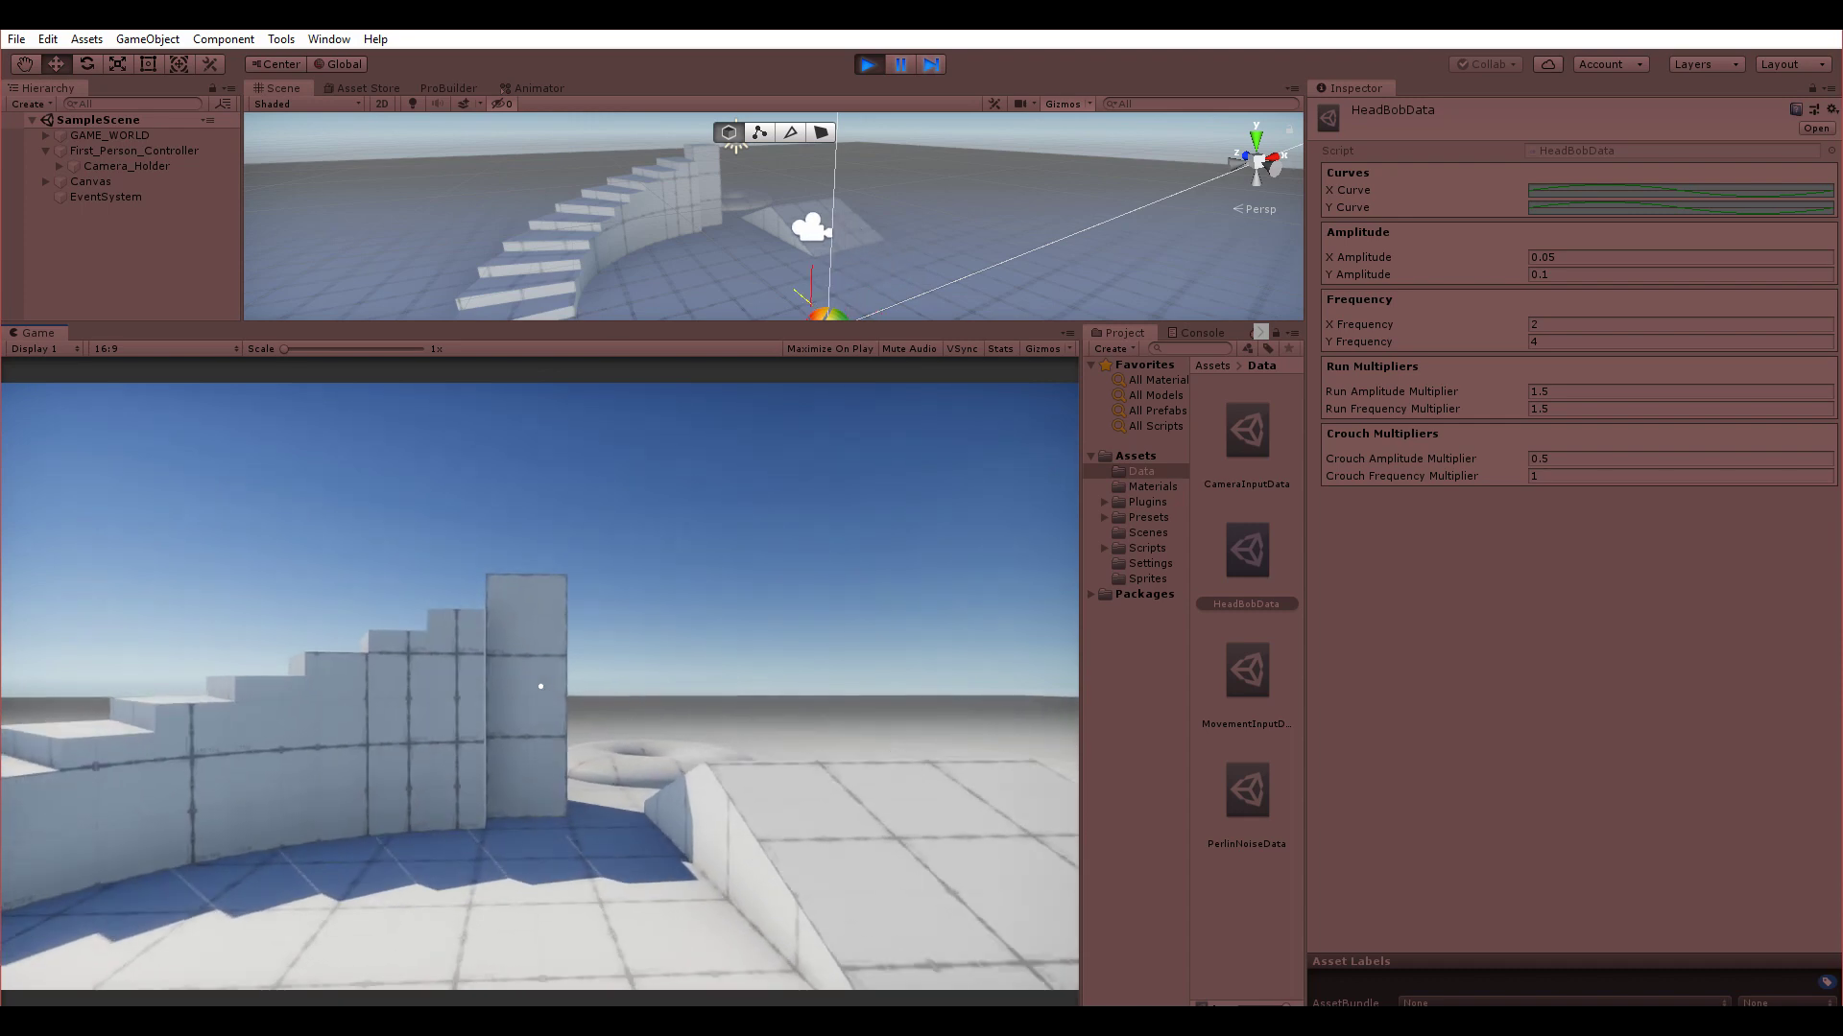
pyautogui.press('Escape')
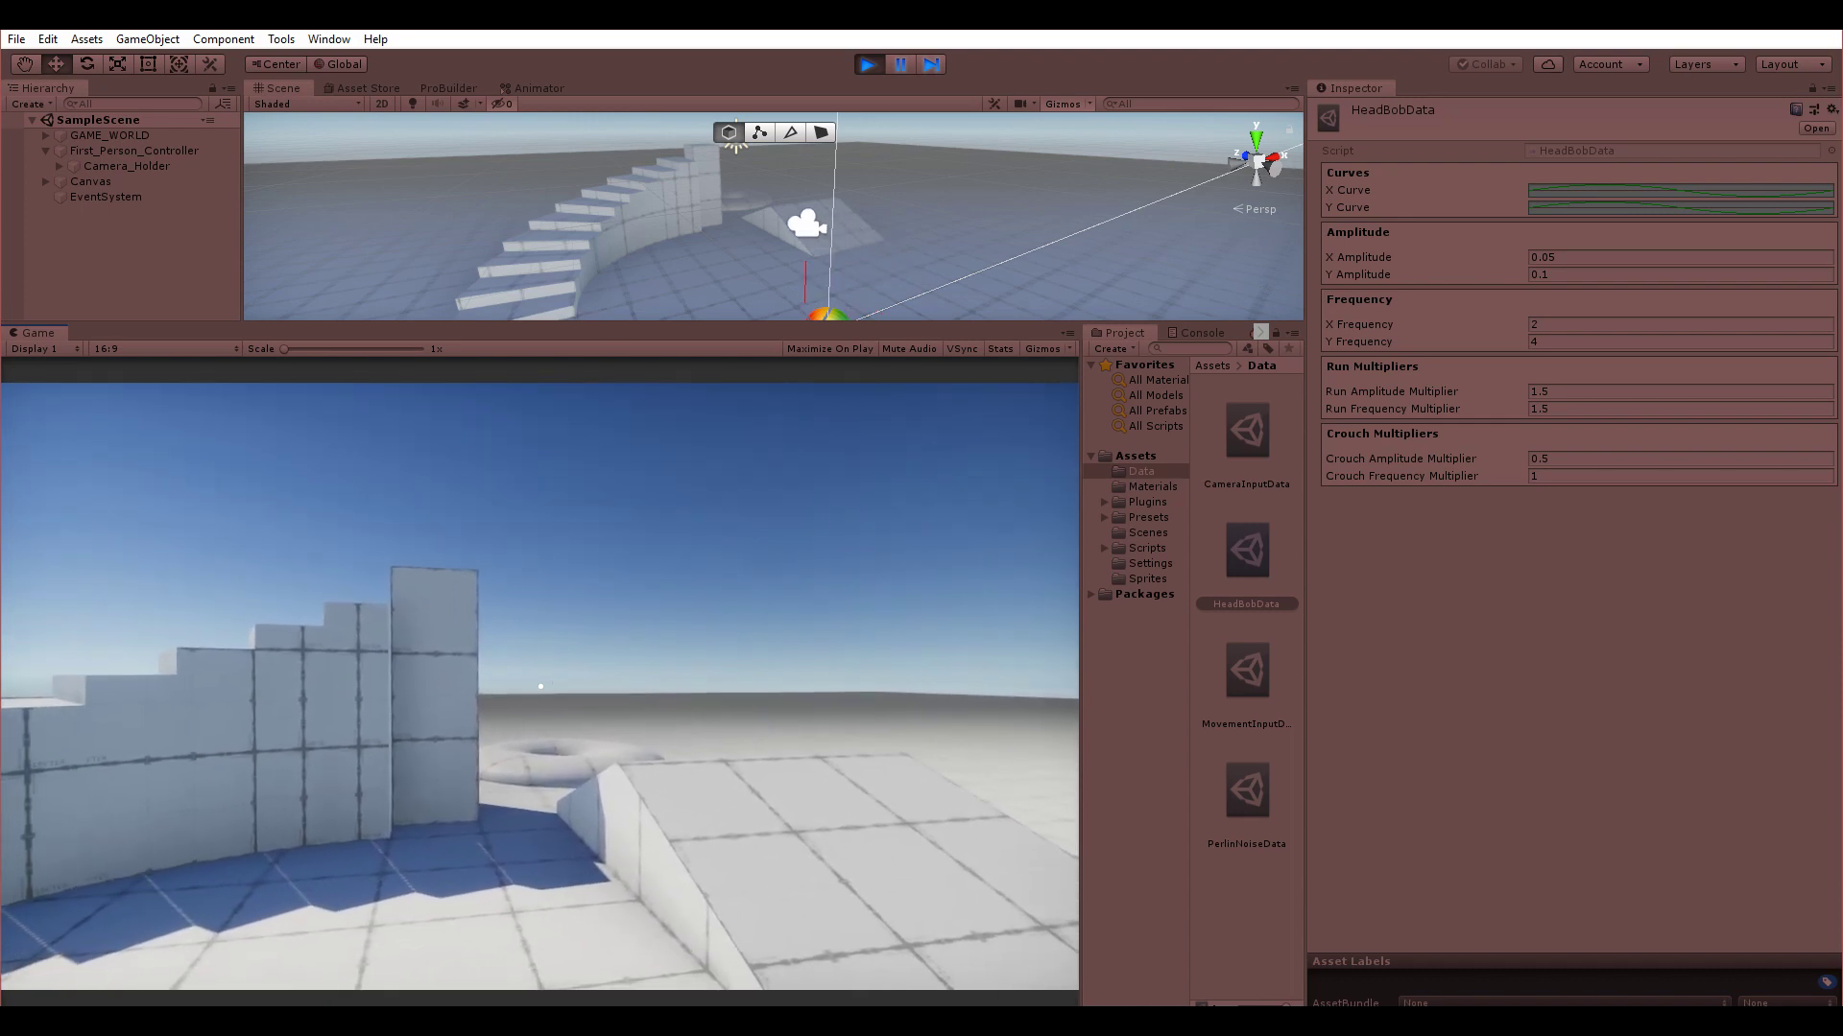
# - Exaggerate the head bob by setting Y Amplitude to 5 and X Amplitude to 2 in HeadBobData
pyautogui.click(1564, 275)
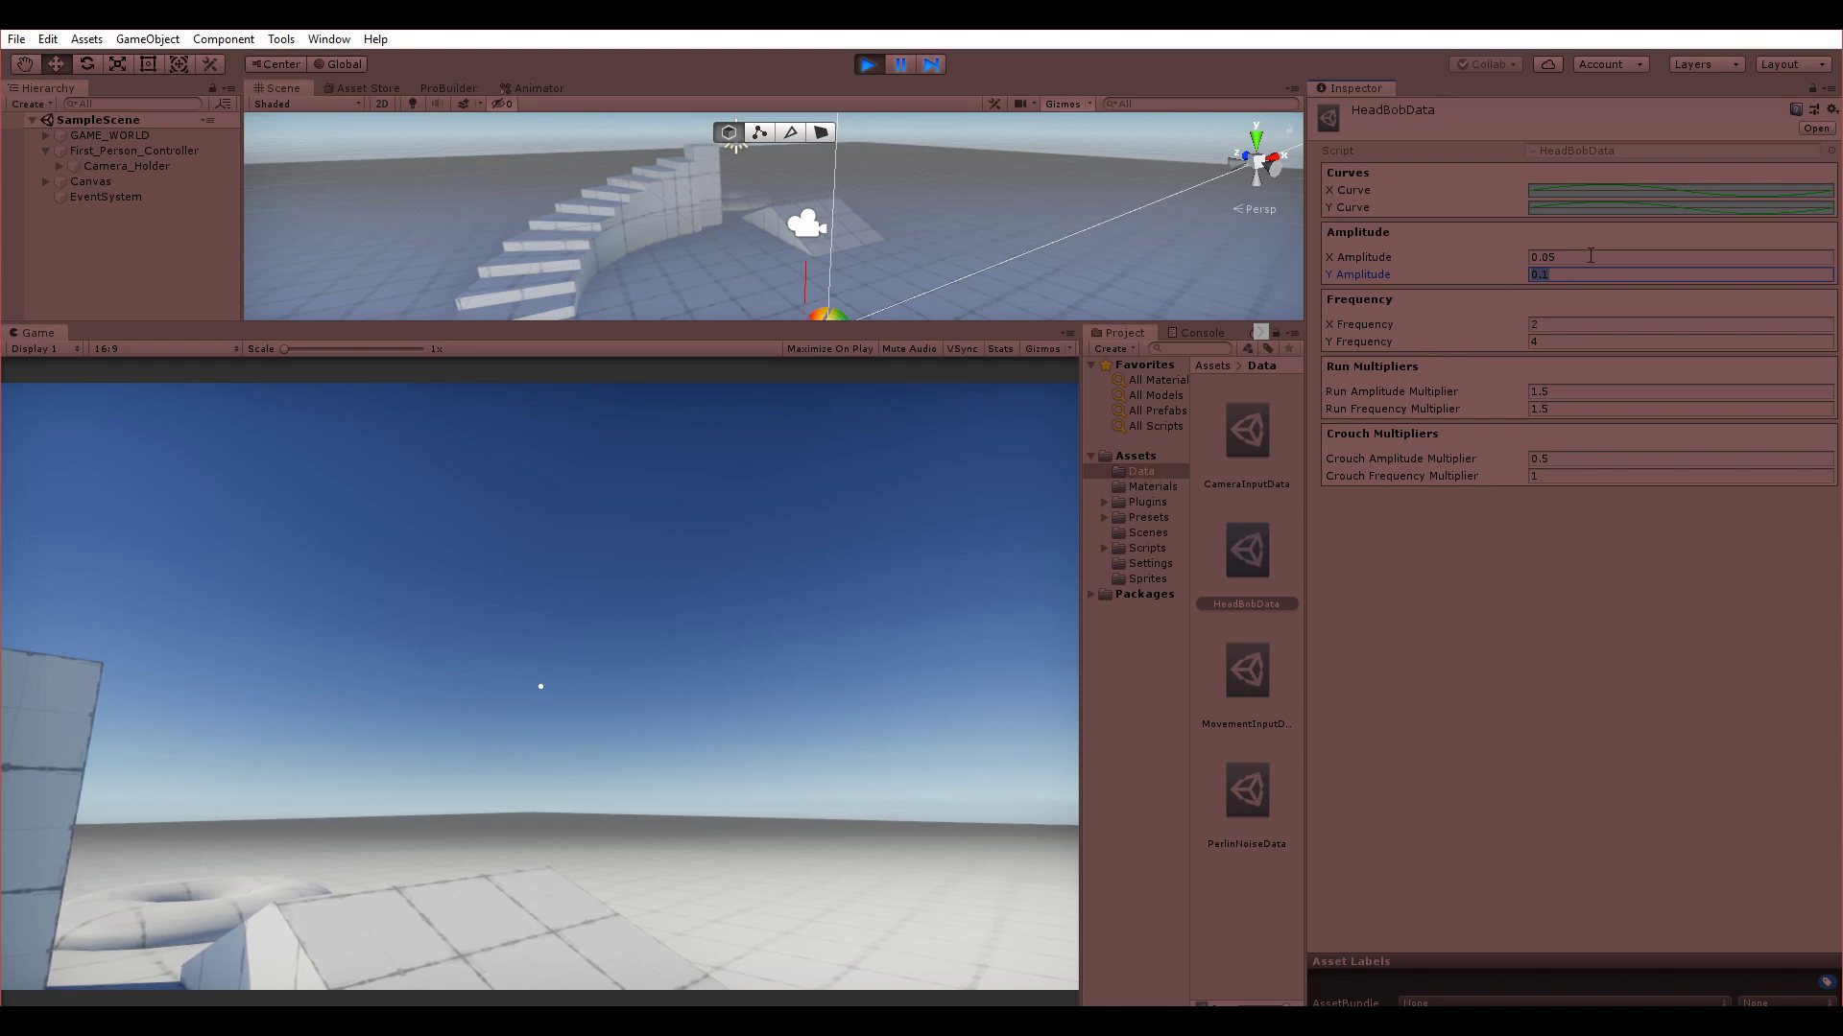
pyautogui.write('5')
pyautogui.click(1582, 257)
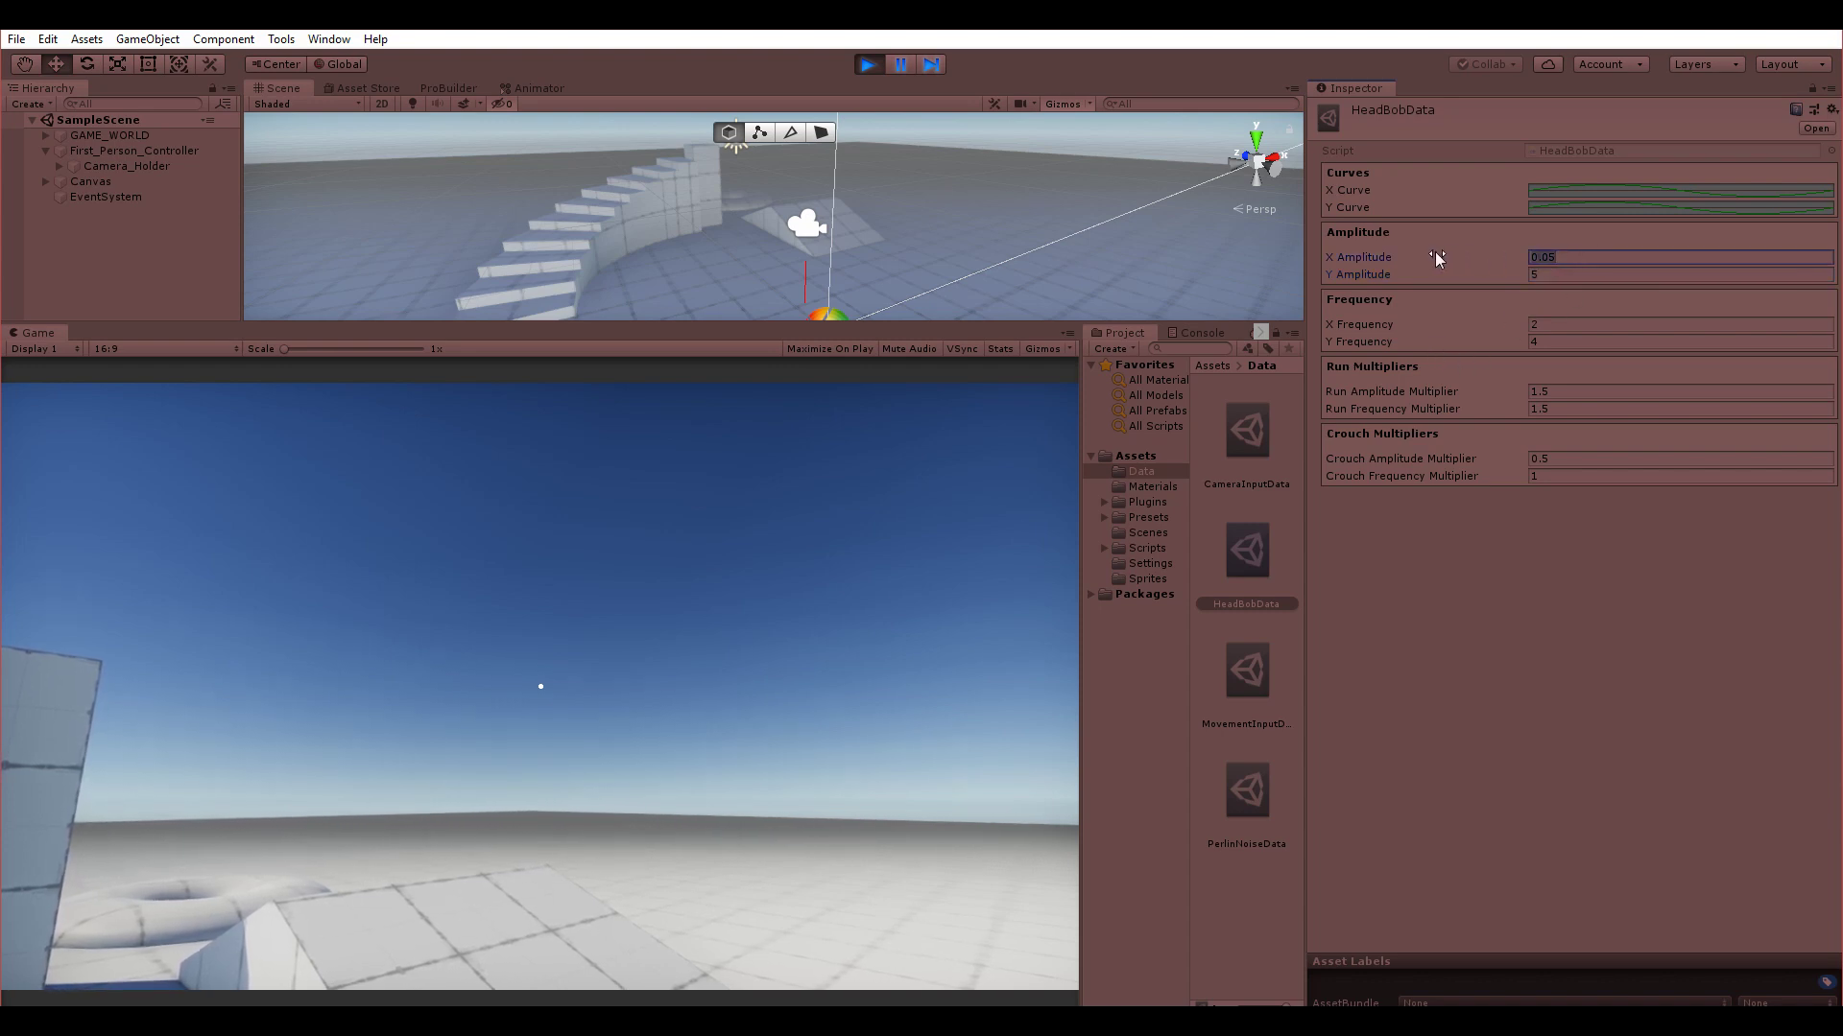
pyautogui.write('2')
pyautogui.press('Return')
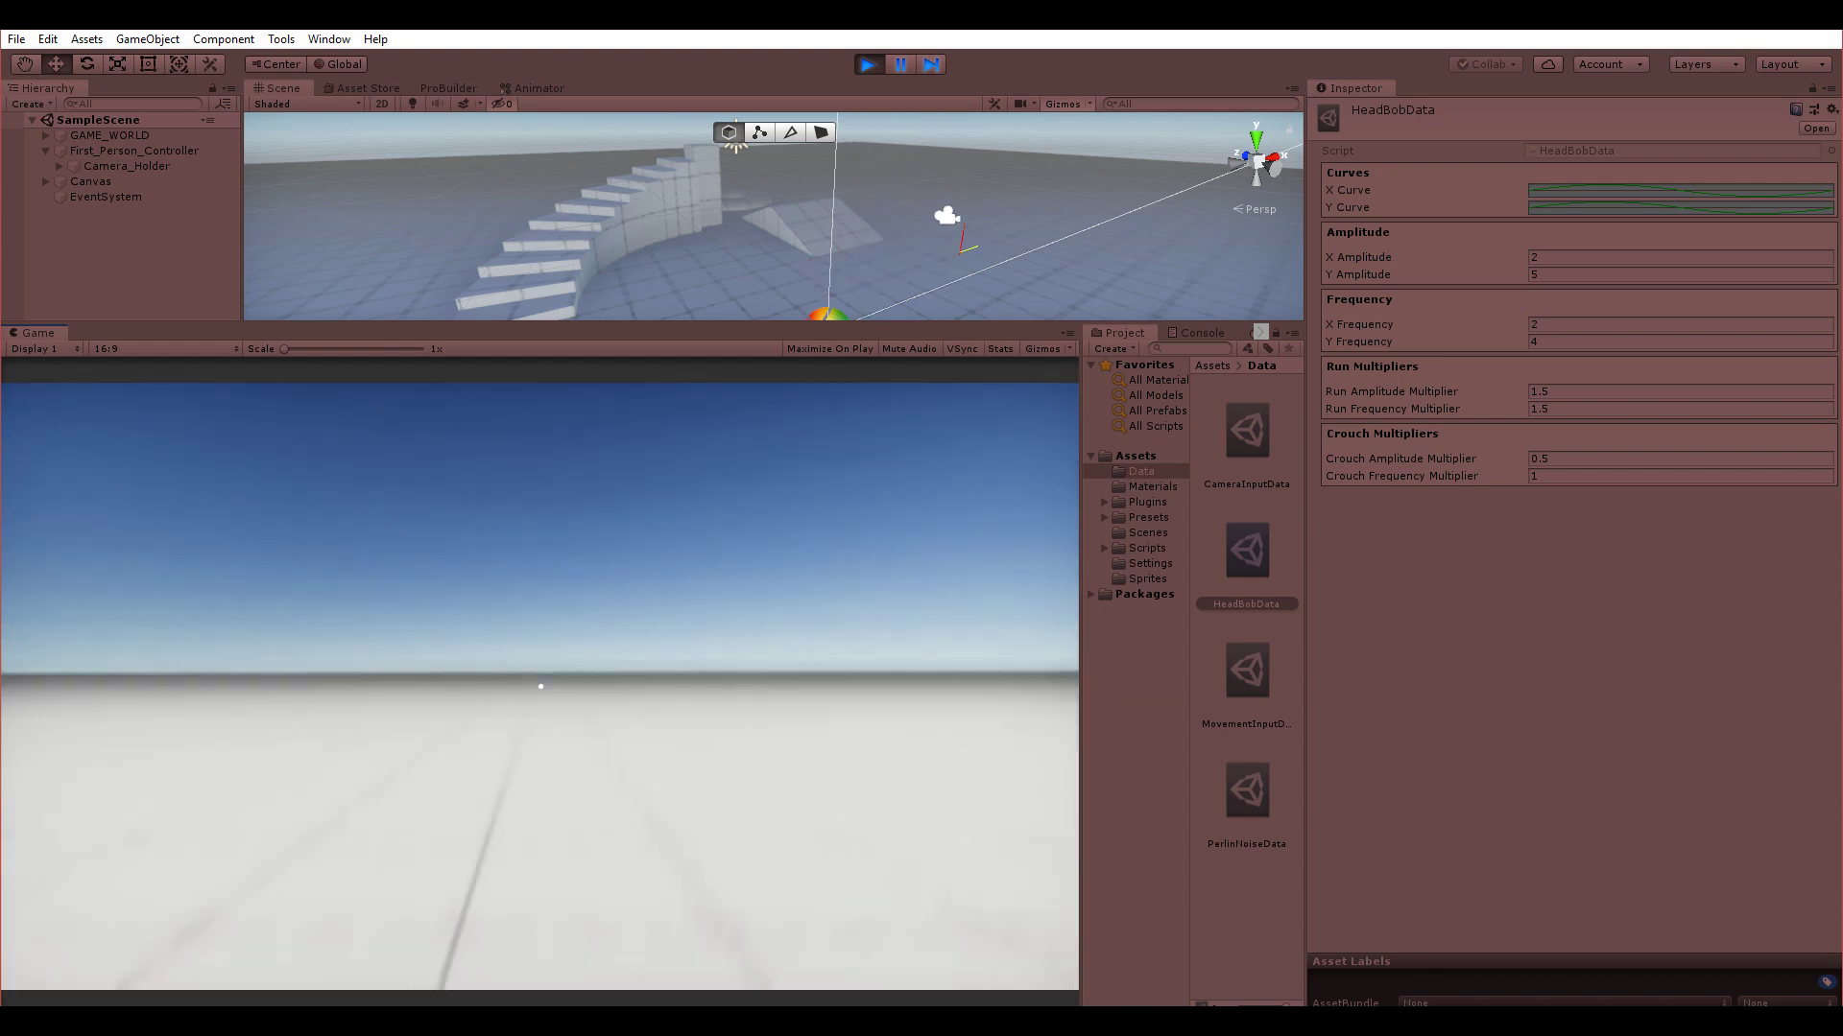
# - Walk the player forward past the ramp to the staircase and back to observe the exaggerated head bob
pyautogui.press('w')
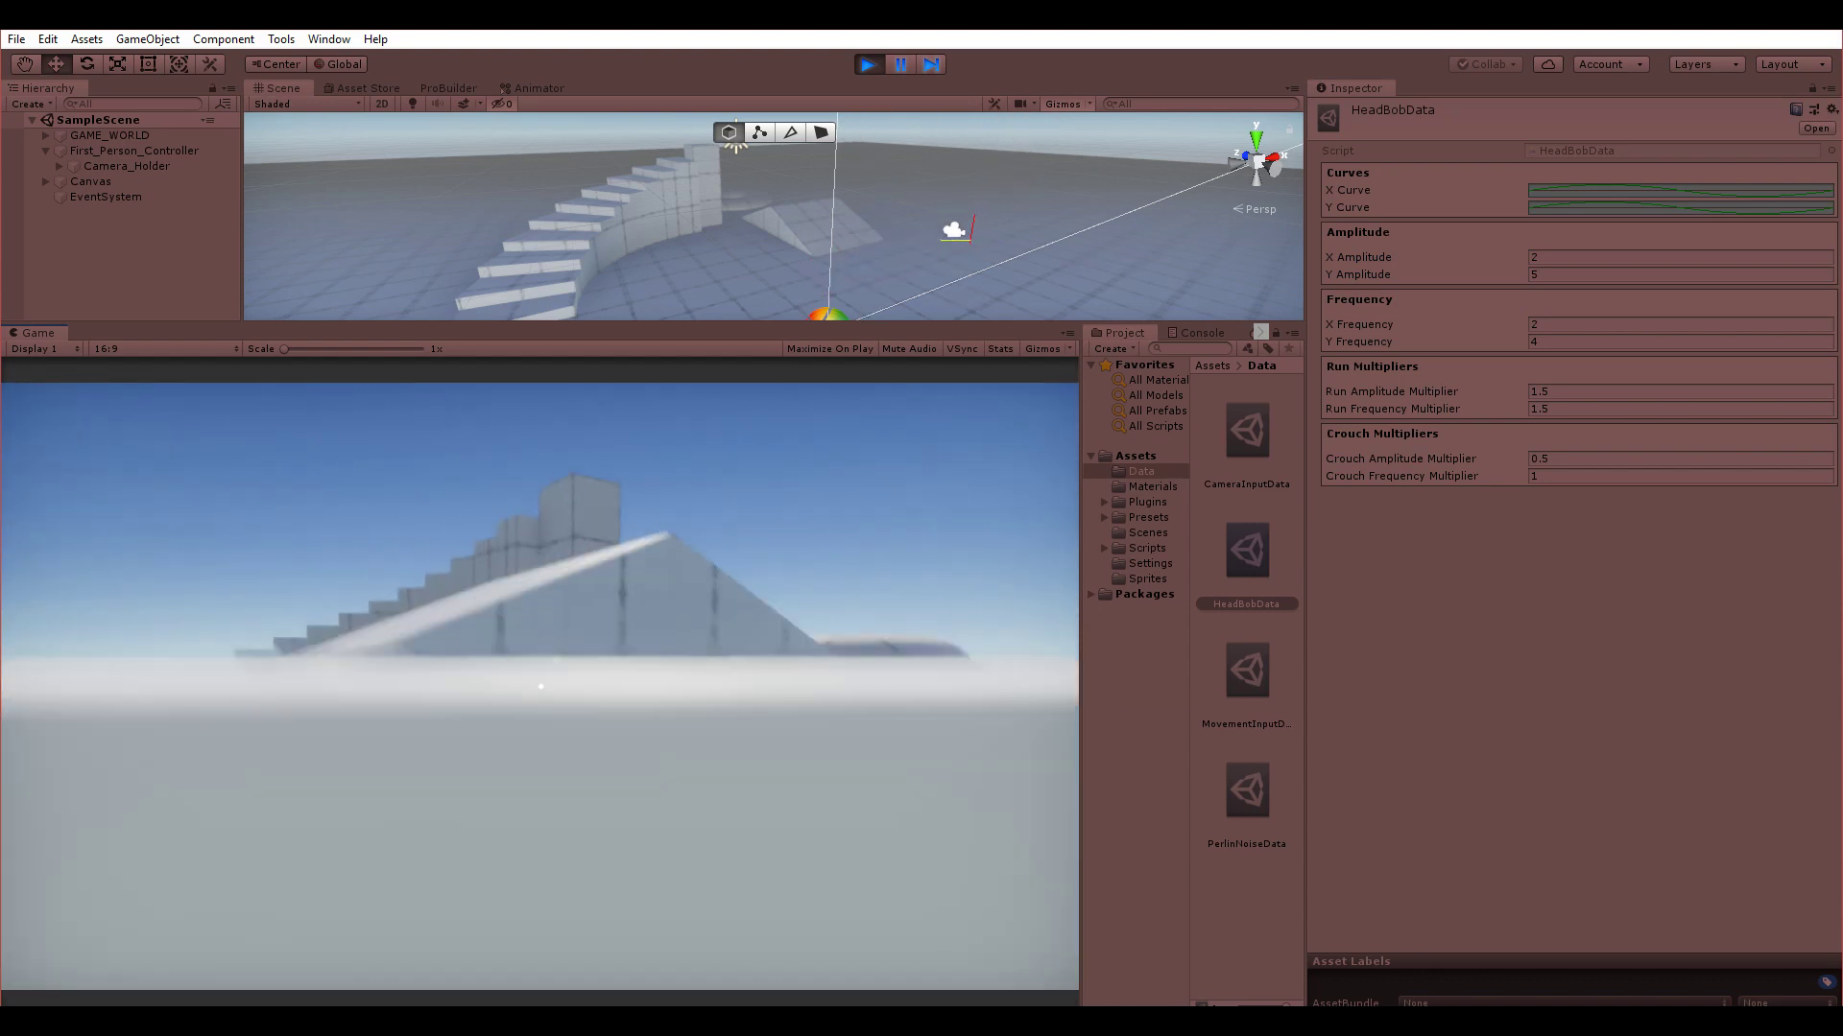
pyautogui.press('w')
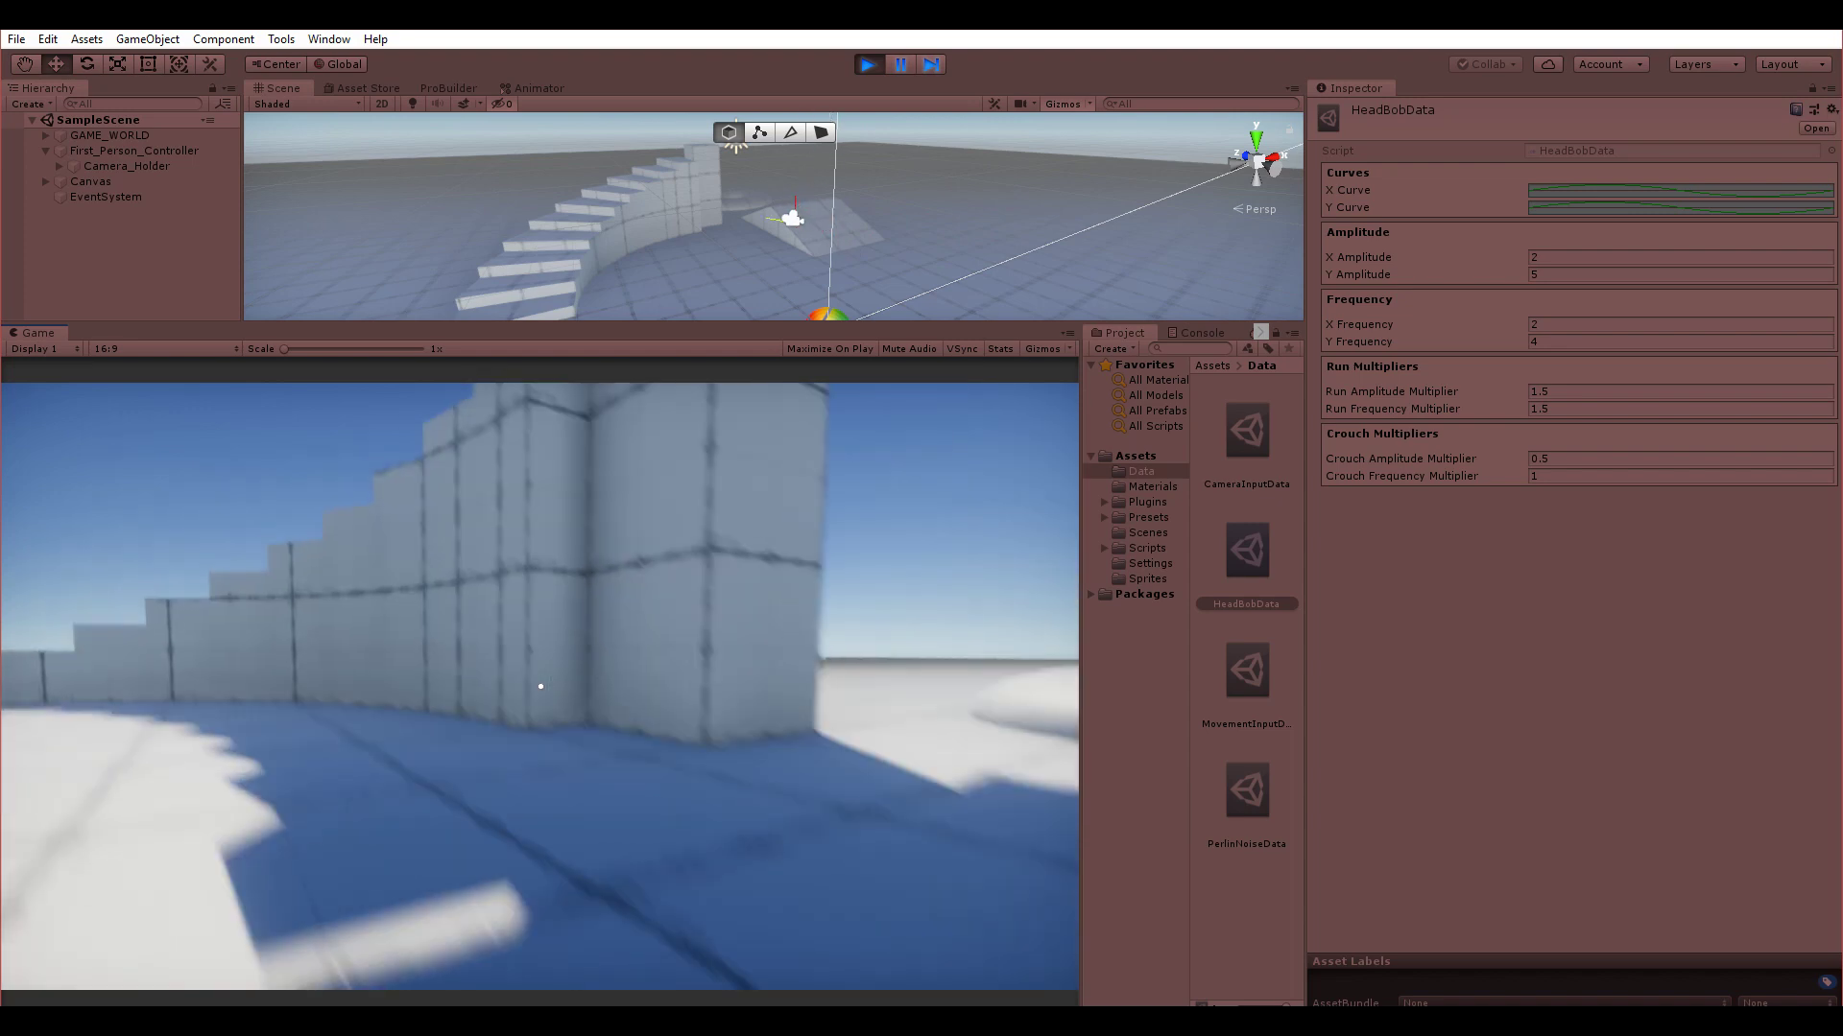
pyautogui.press('s')
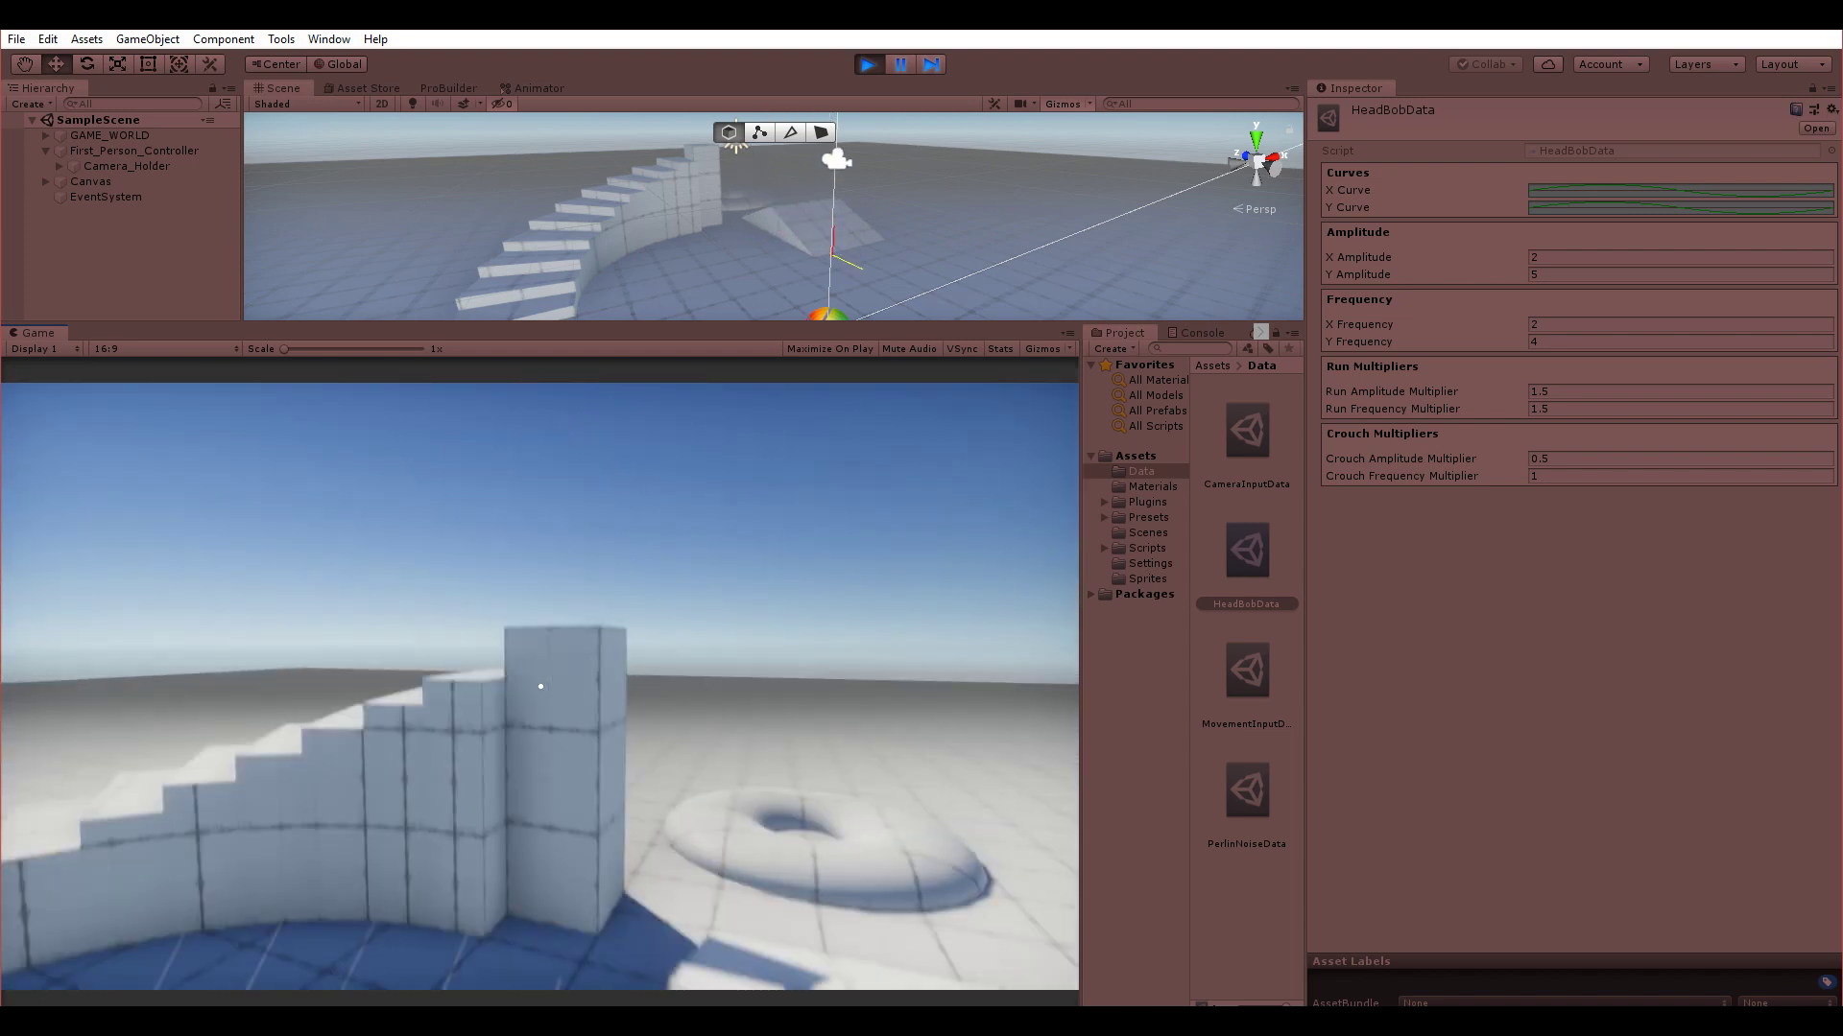
pyautogui.press('Escape')
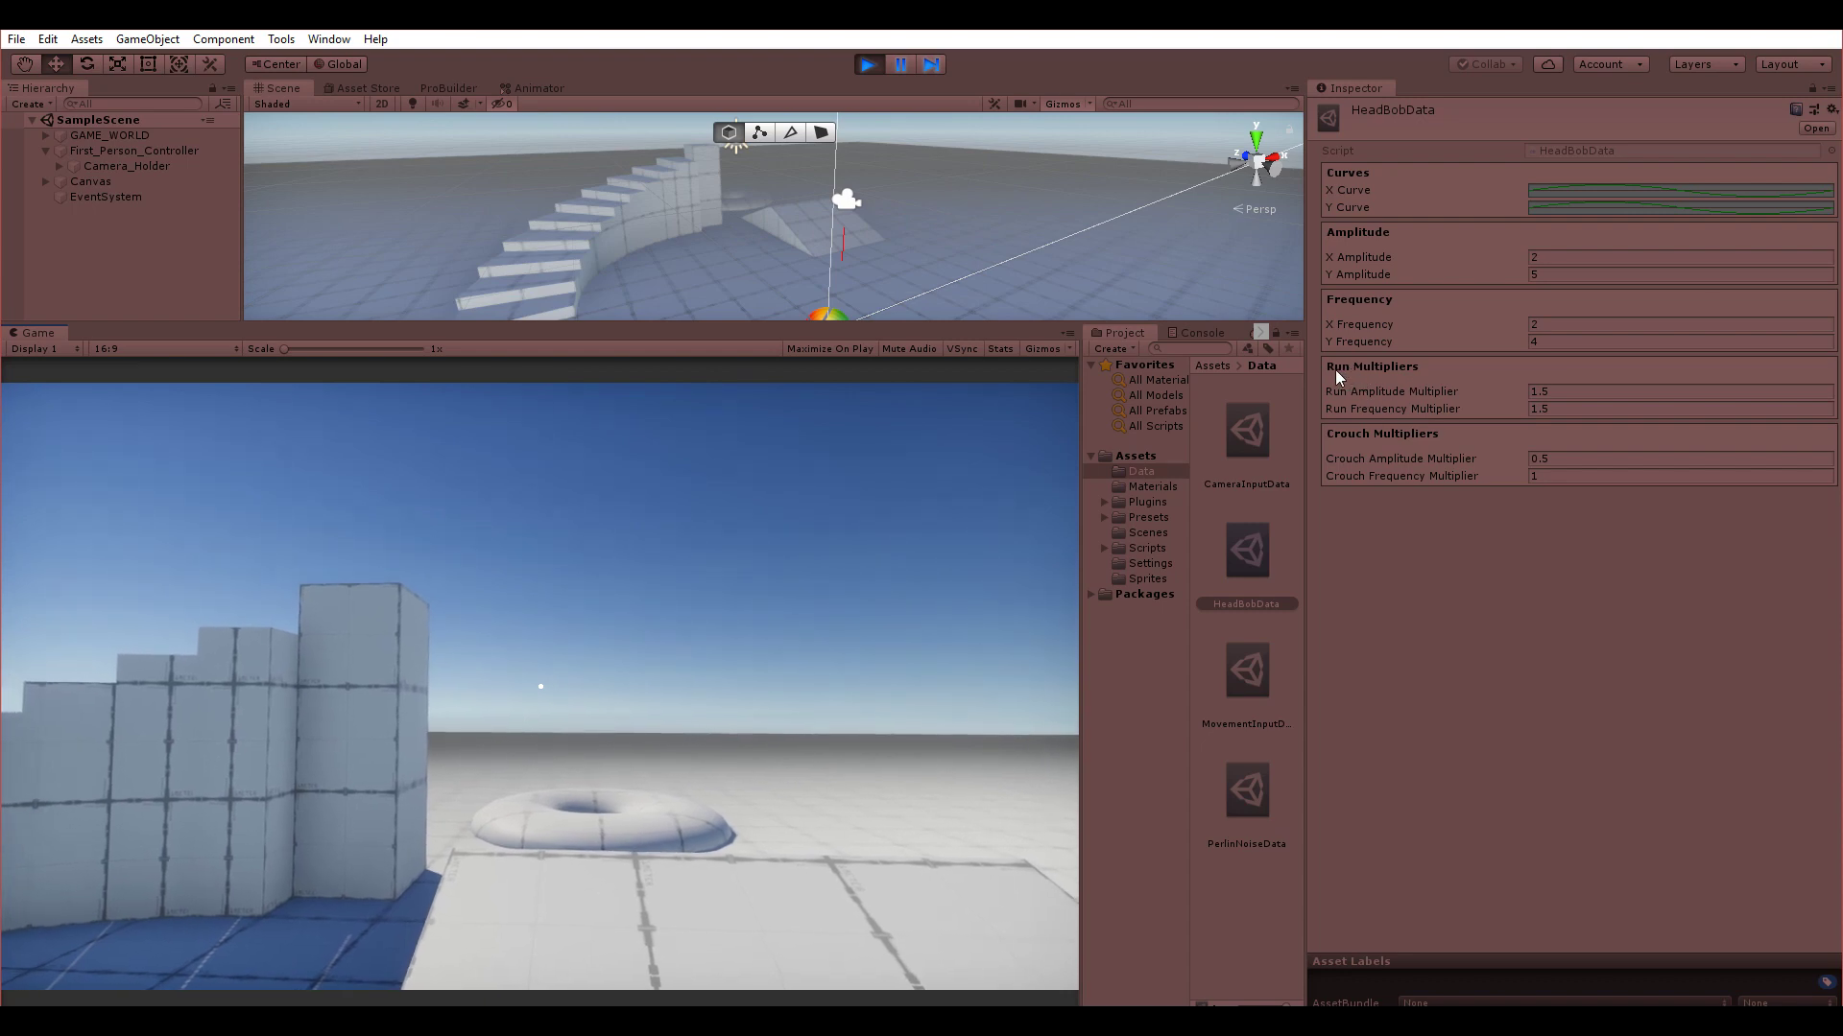
# - Set HeadBobData's X Amplitude back to 0.05 and Y Amplitude back to 0.1, and stop the play test
pyautogui.press('w')
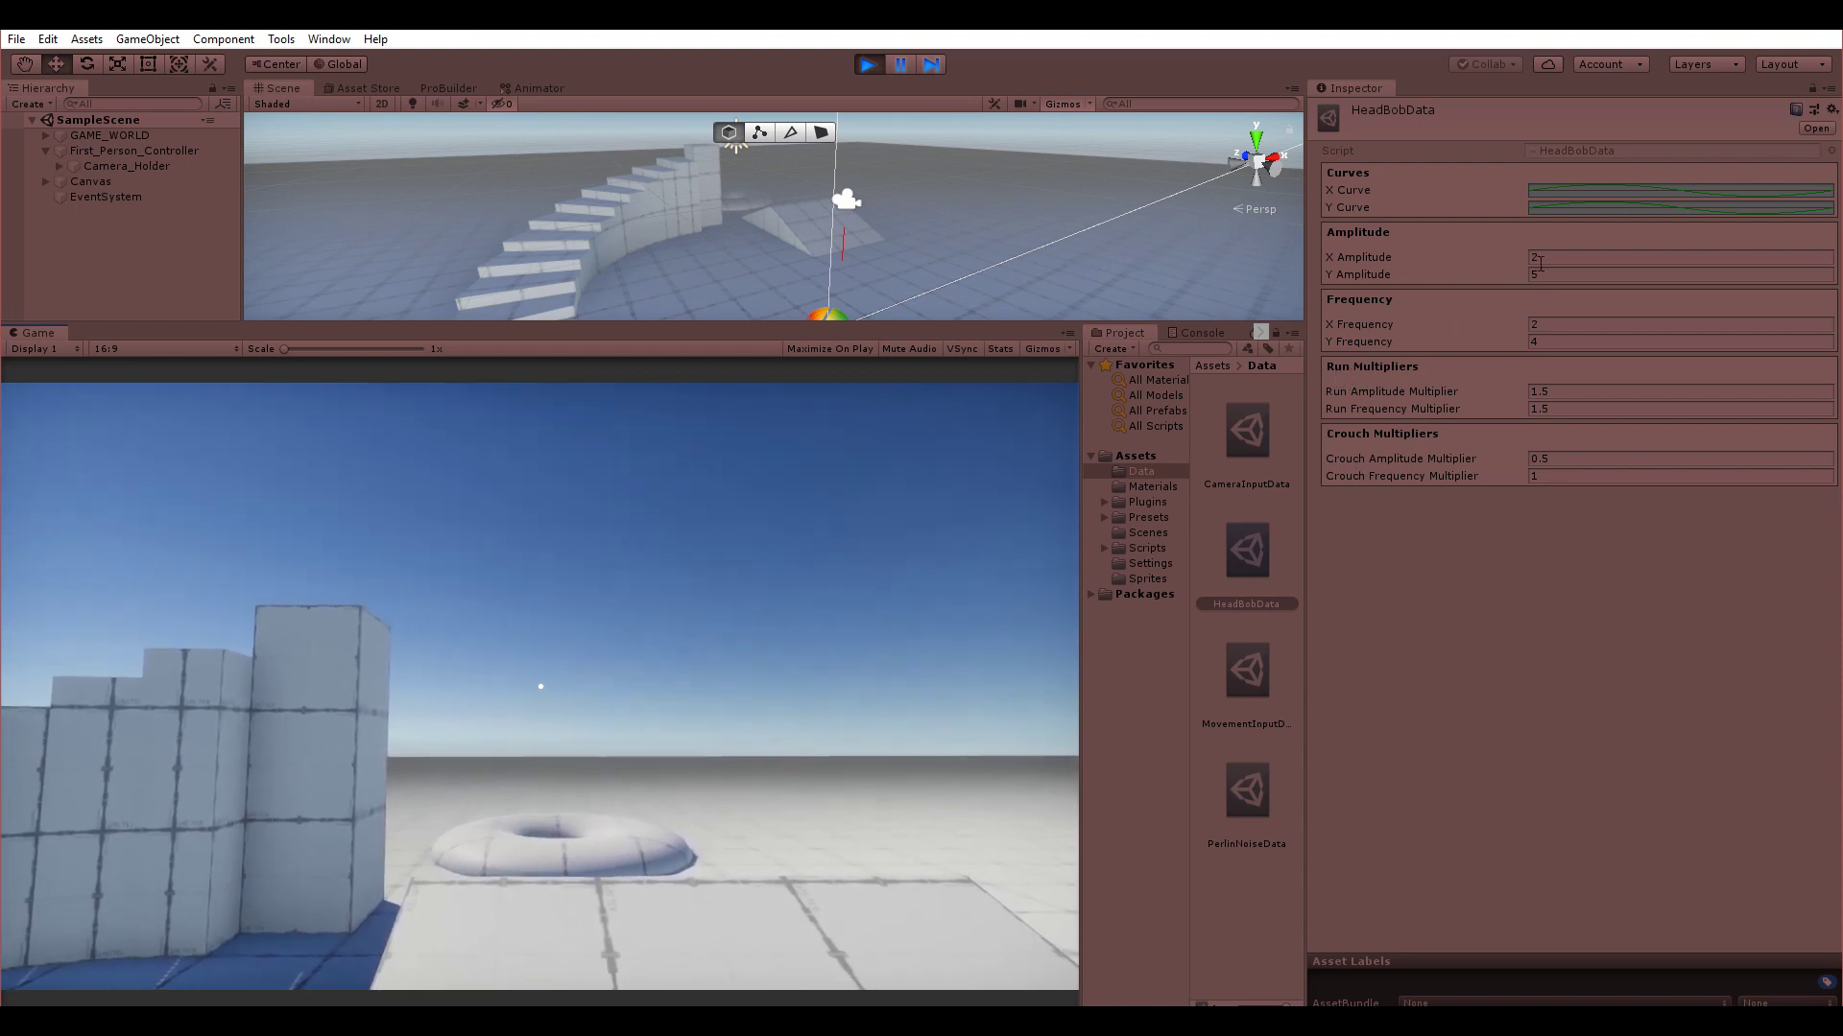
pyautogui.click(1493, 257)
pyautogui.write('0.')
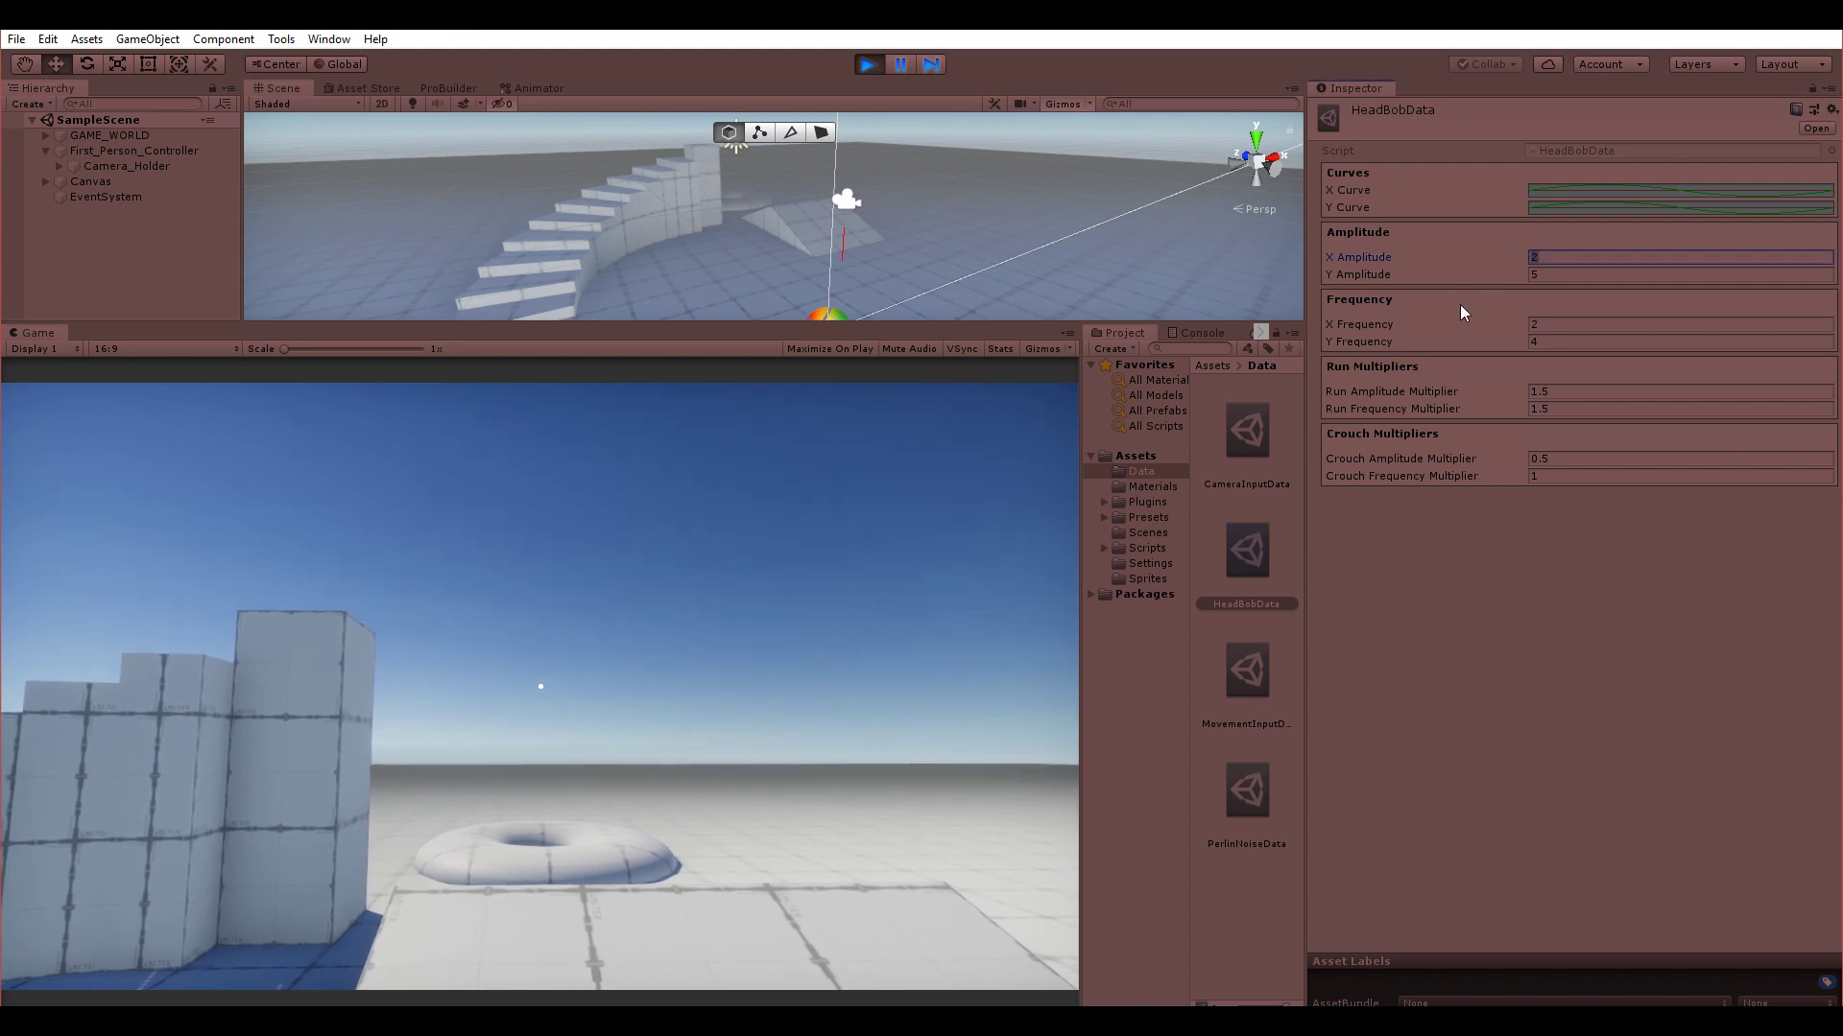
pyautogui.write('05')
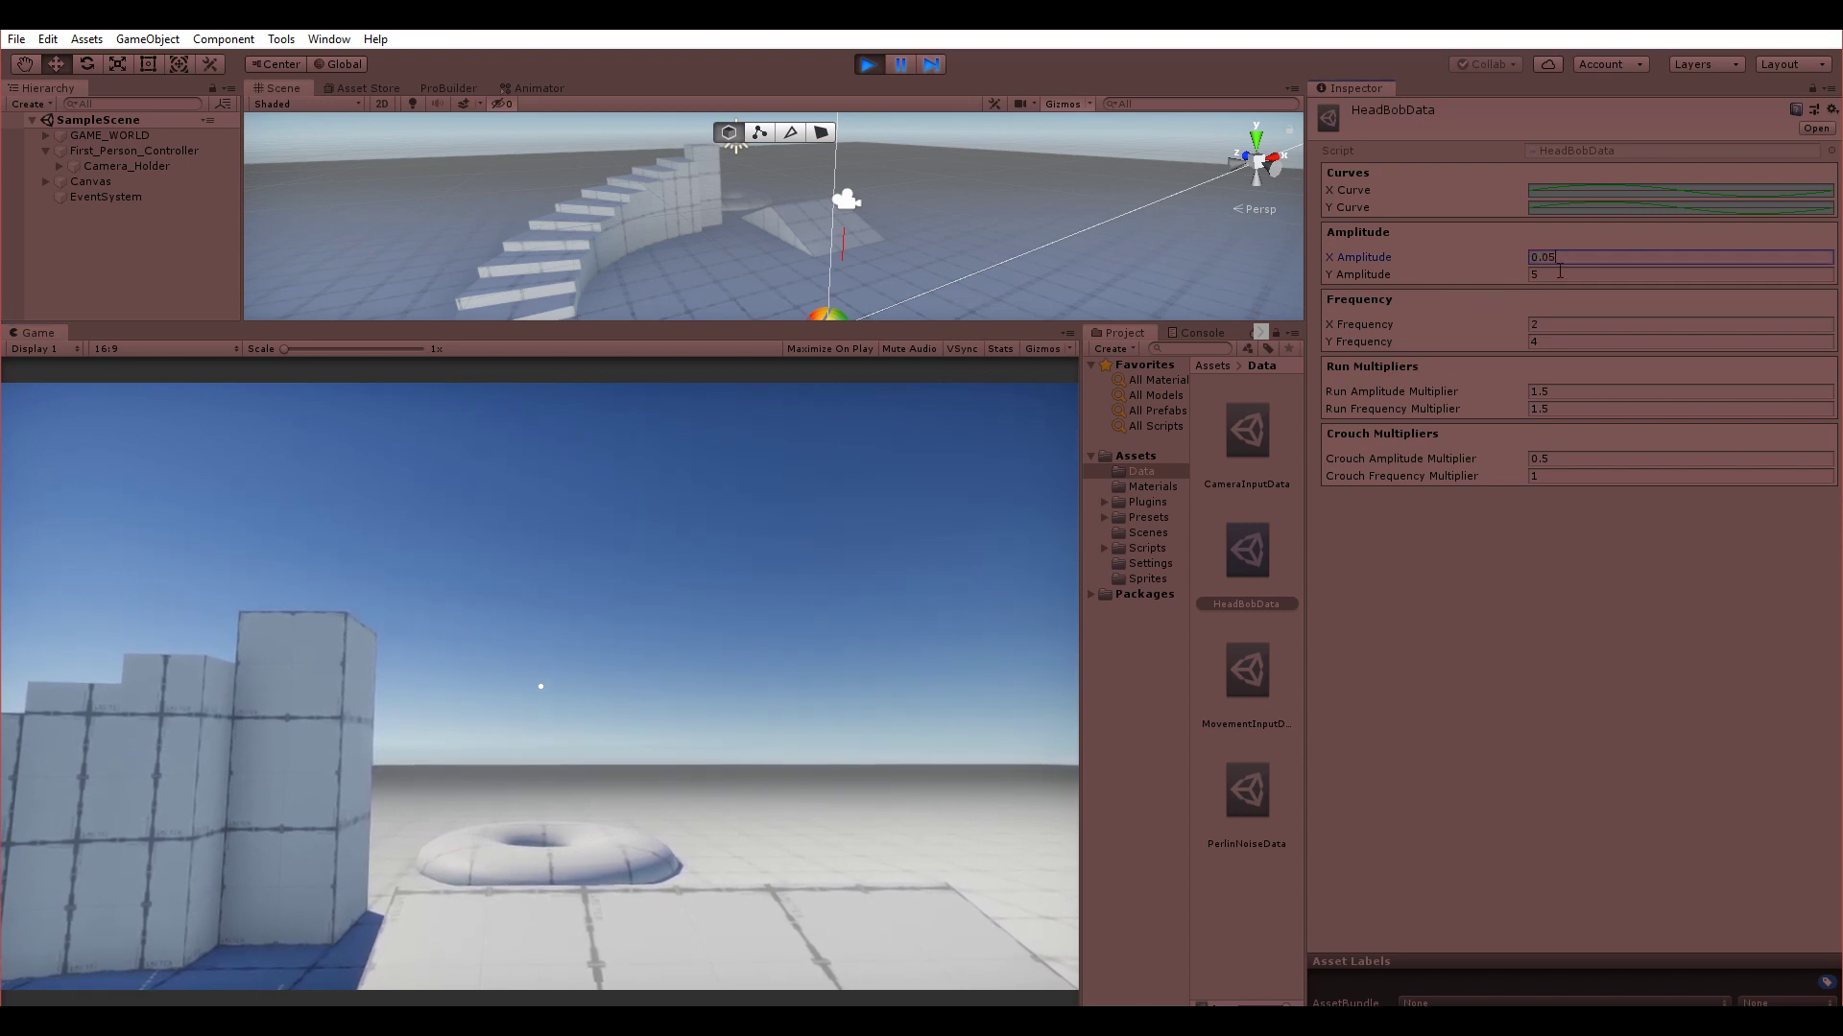
pyautogui.click(1514, 274)
pyautogui.write('0.1')
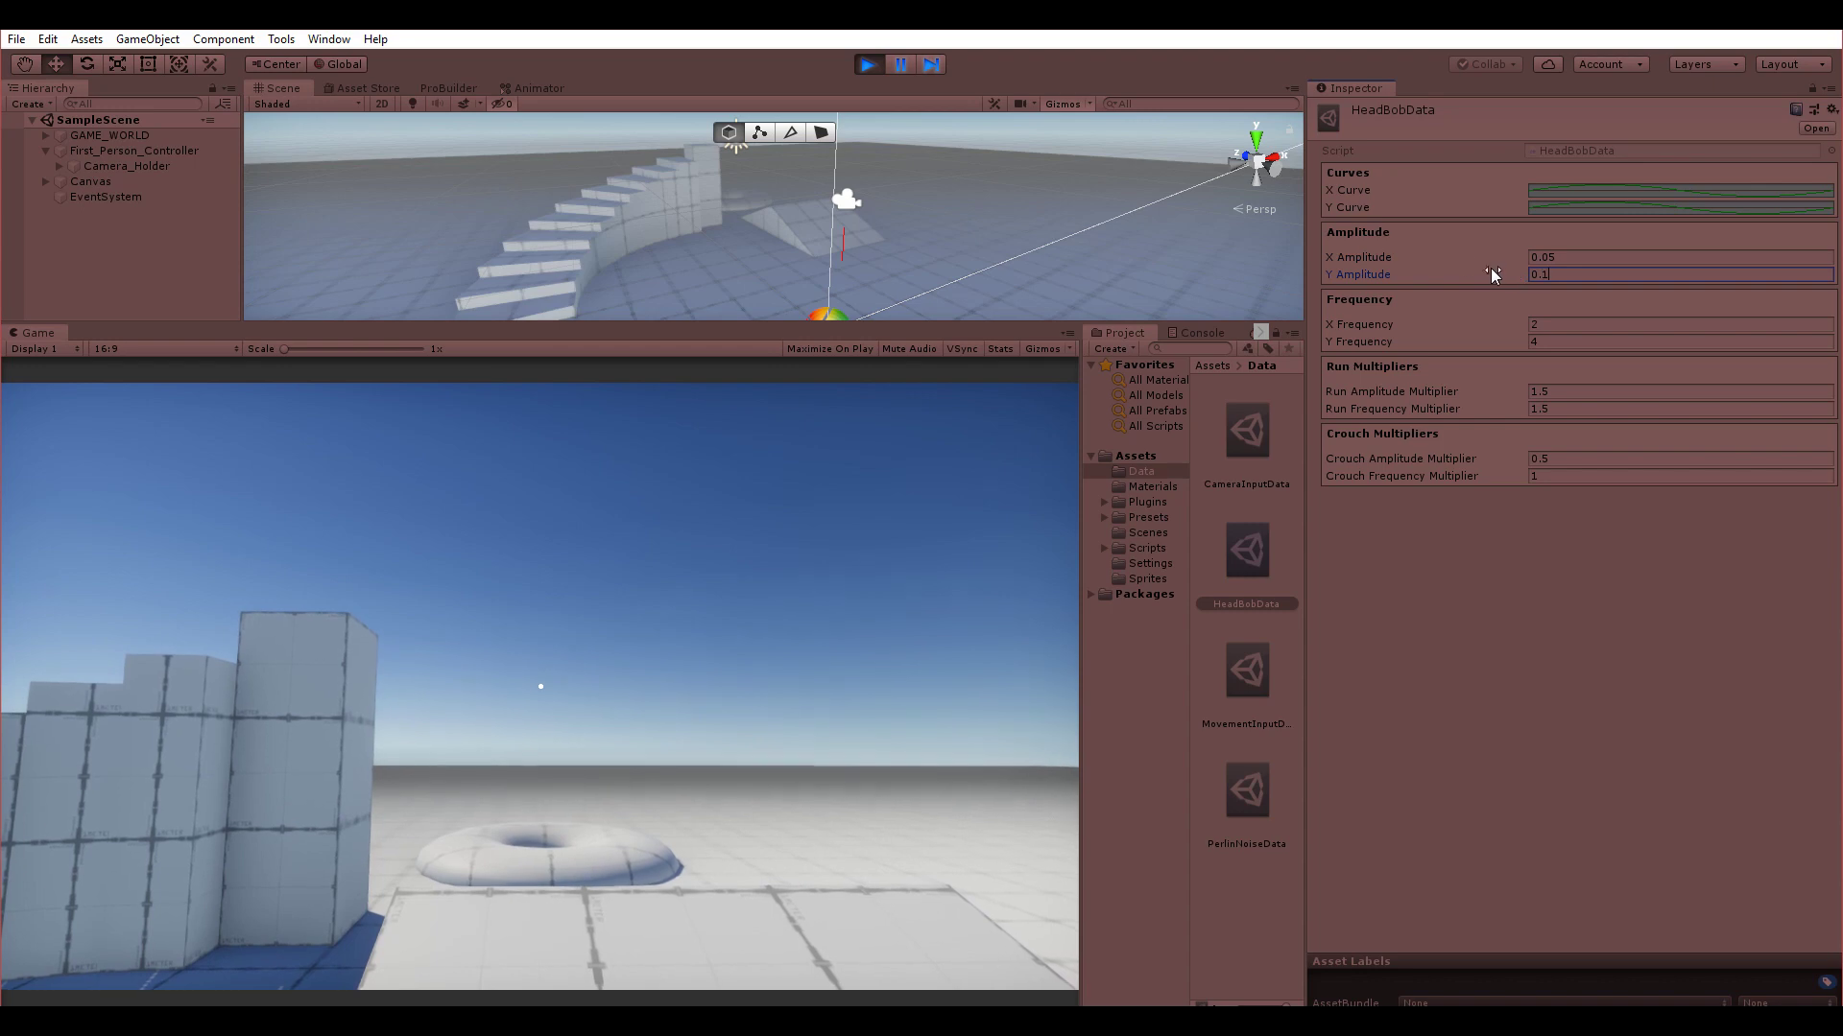
pyautogui.click(868, 64)
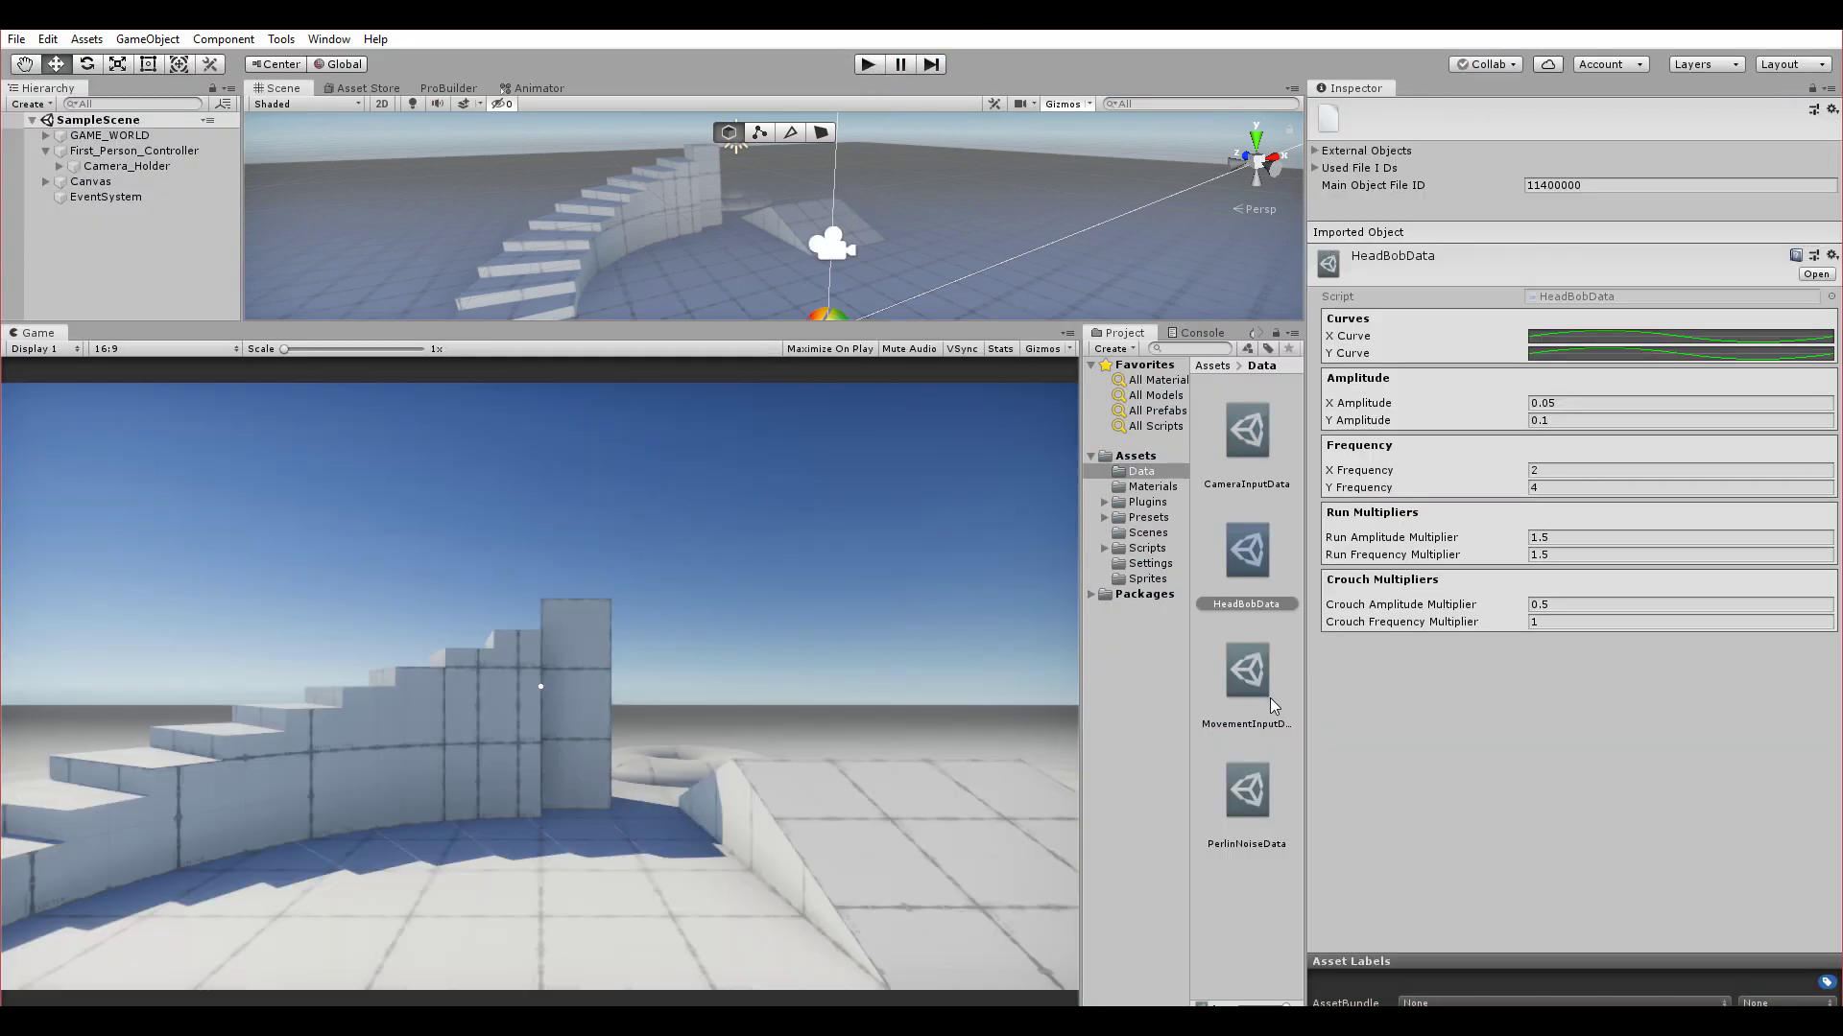
# - Look through the MovementInputData, PerlinNoiseData and CameraInputData assets, and open the project's Plugins folder
pyautogui.click(1248, 676)
pyautogui.click(1267, 798)
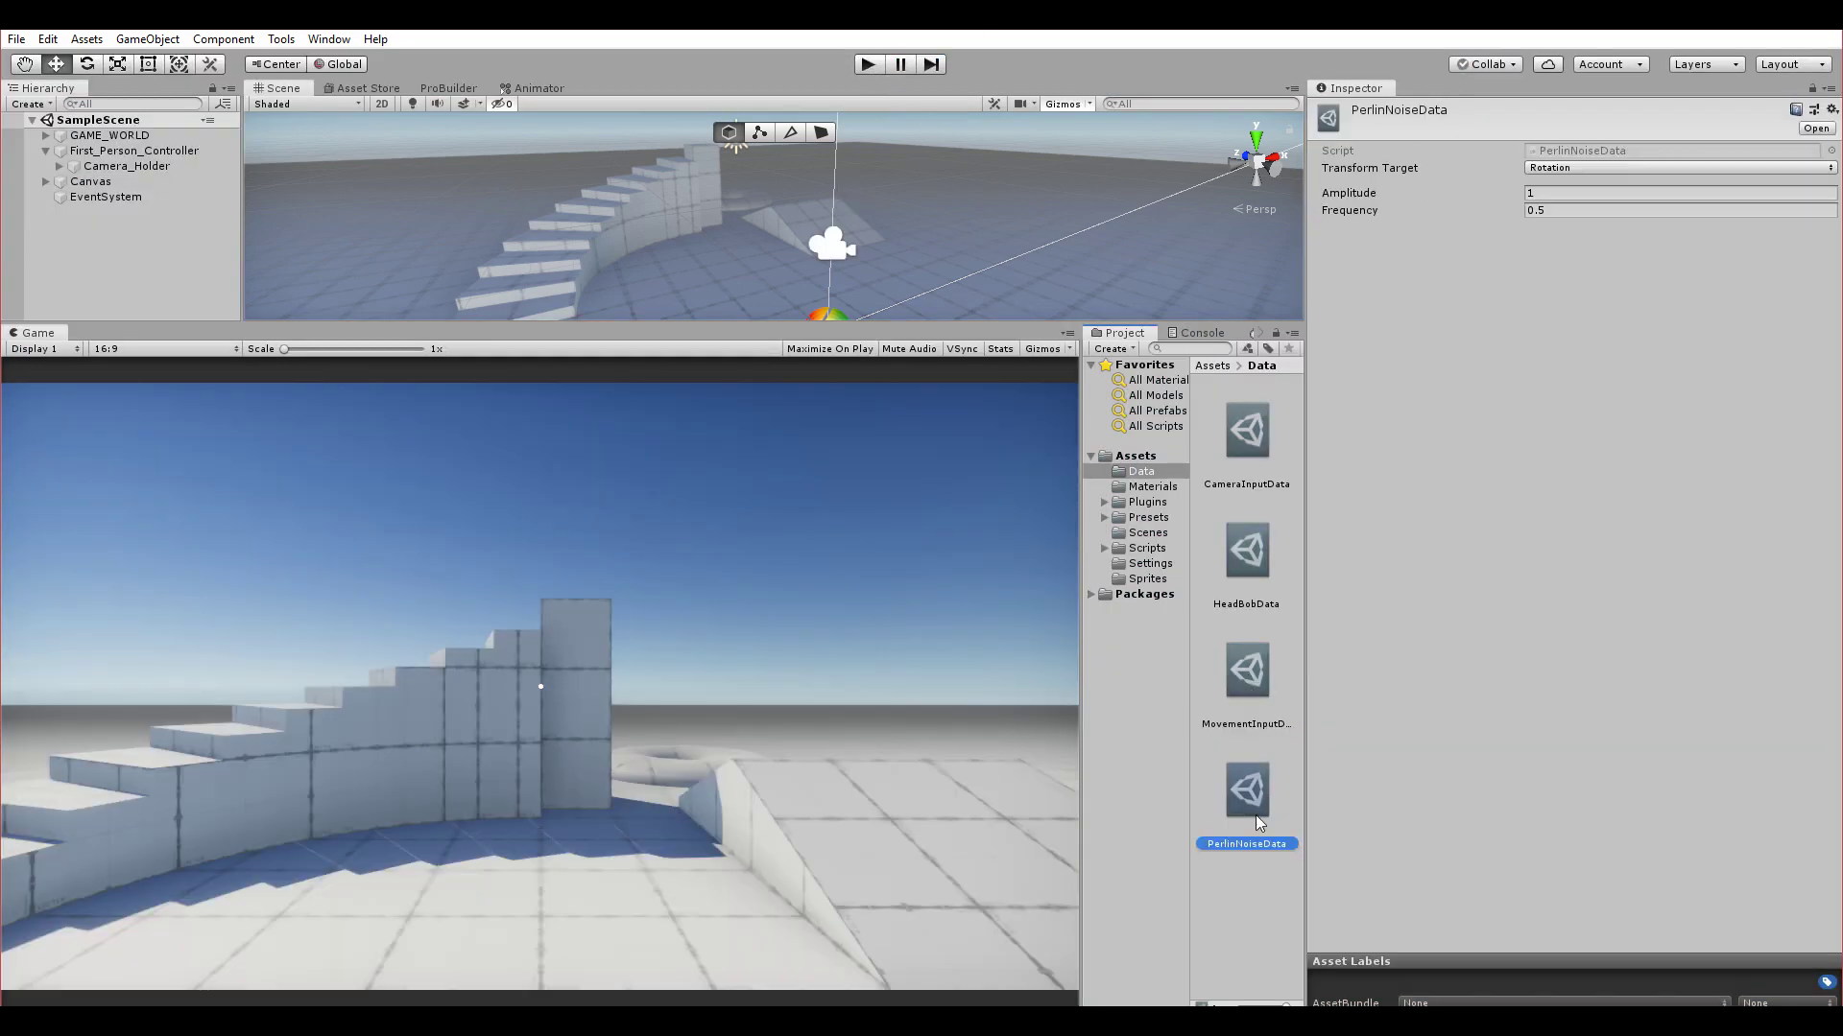
pyautogui.click(1261, 446)
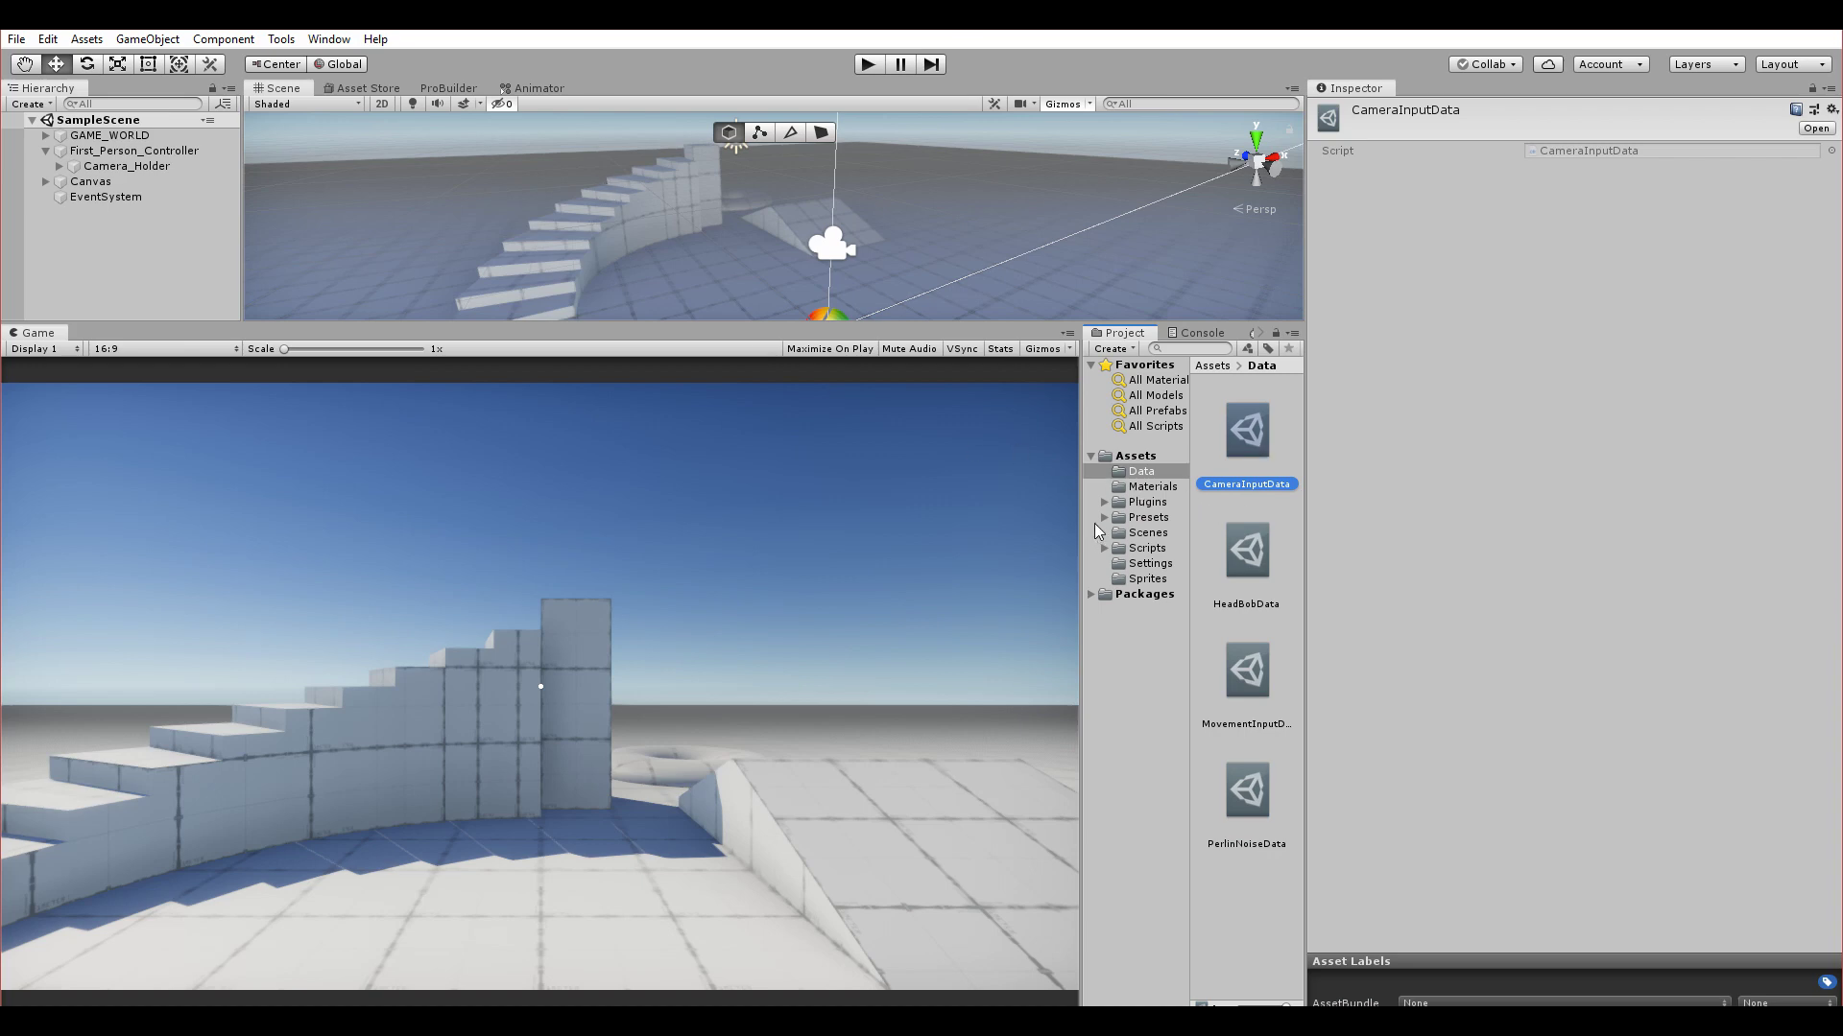
pyautogui.click(1139, 502)
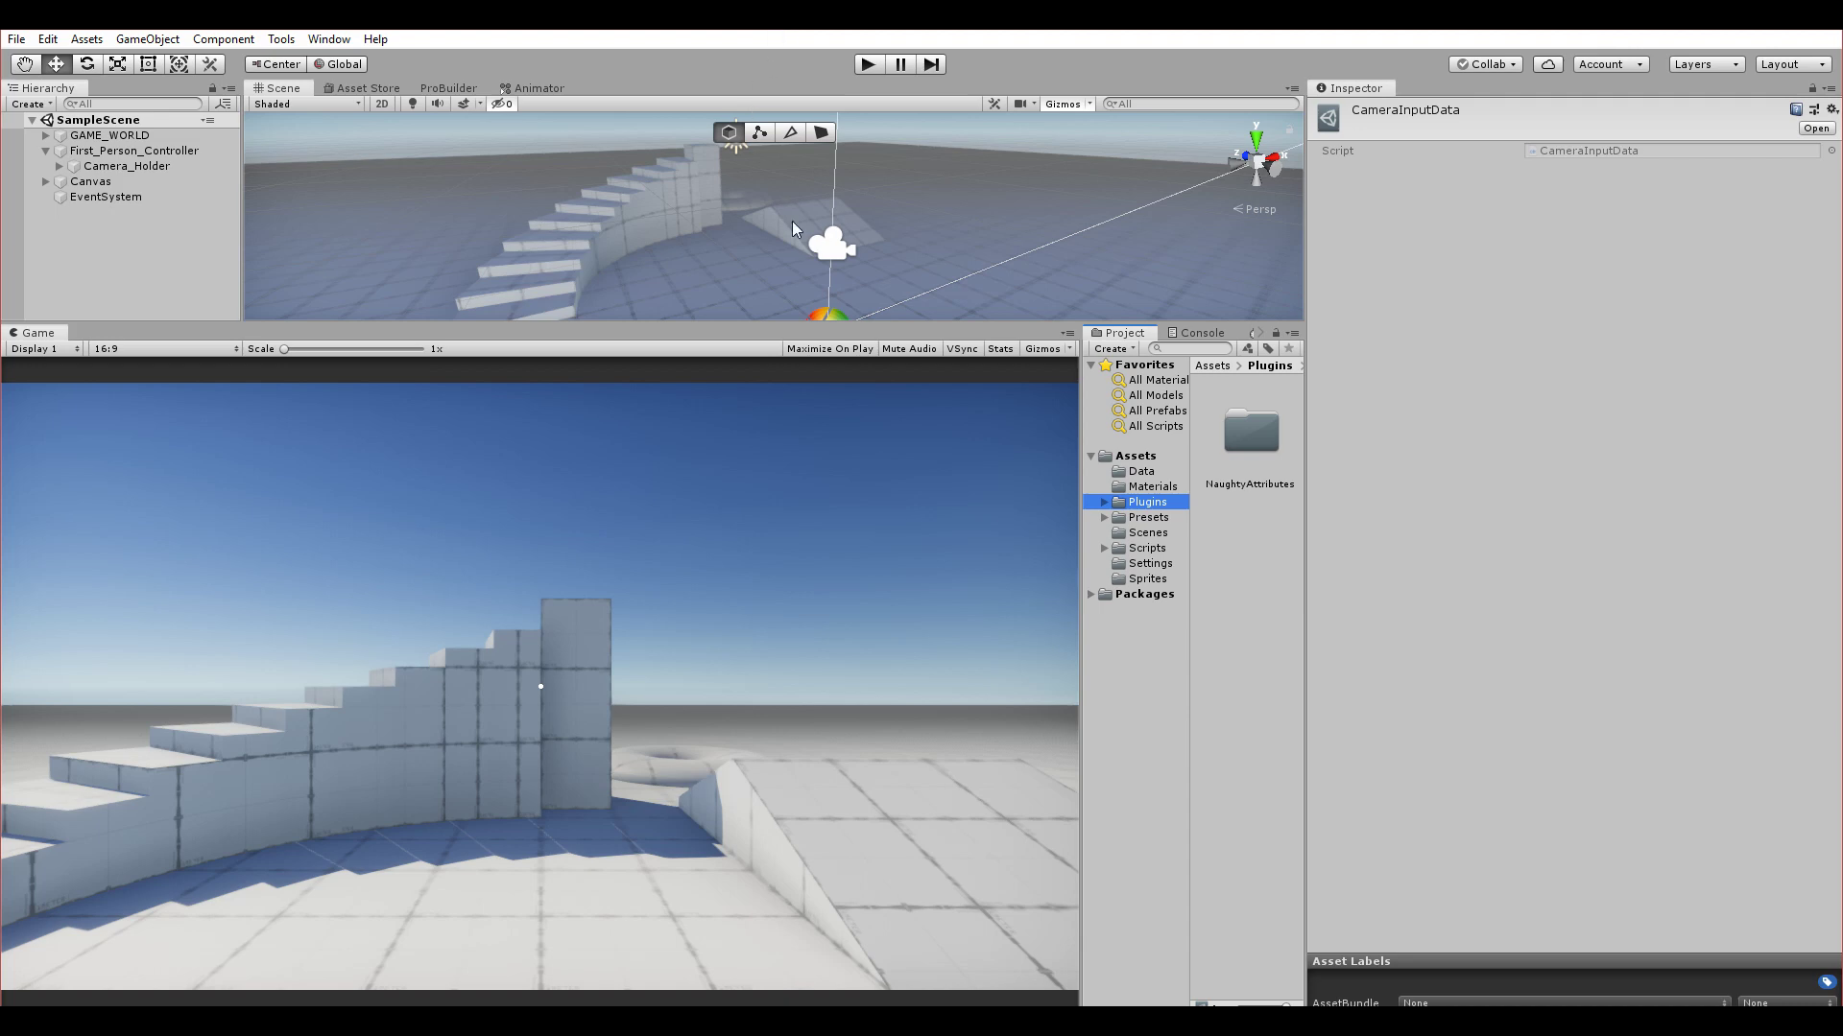
# - Rearrange the editor layout with a large Scene view, a small Game view and a wide Project window
pyautogui.moveTo(785, 246); pyautogui.dragTo(722, 144, button='right')
pyautogui.press('w')
pyautogui.press('s')
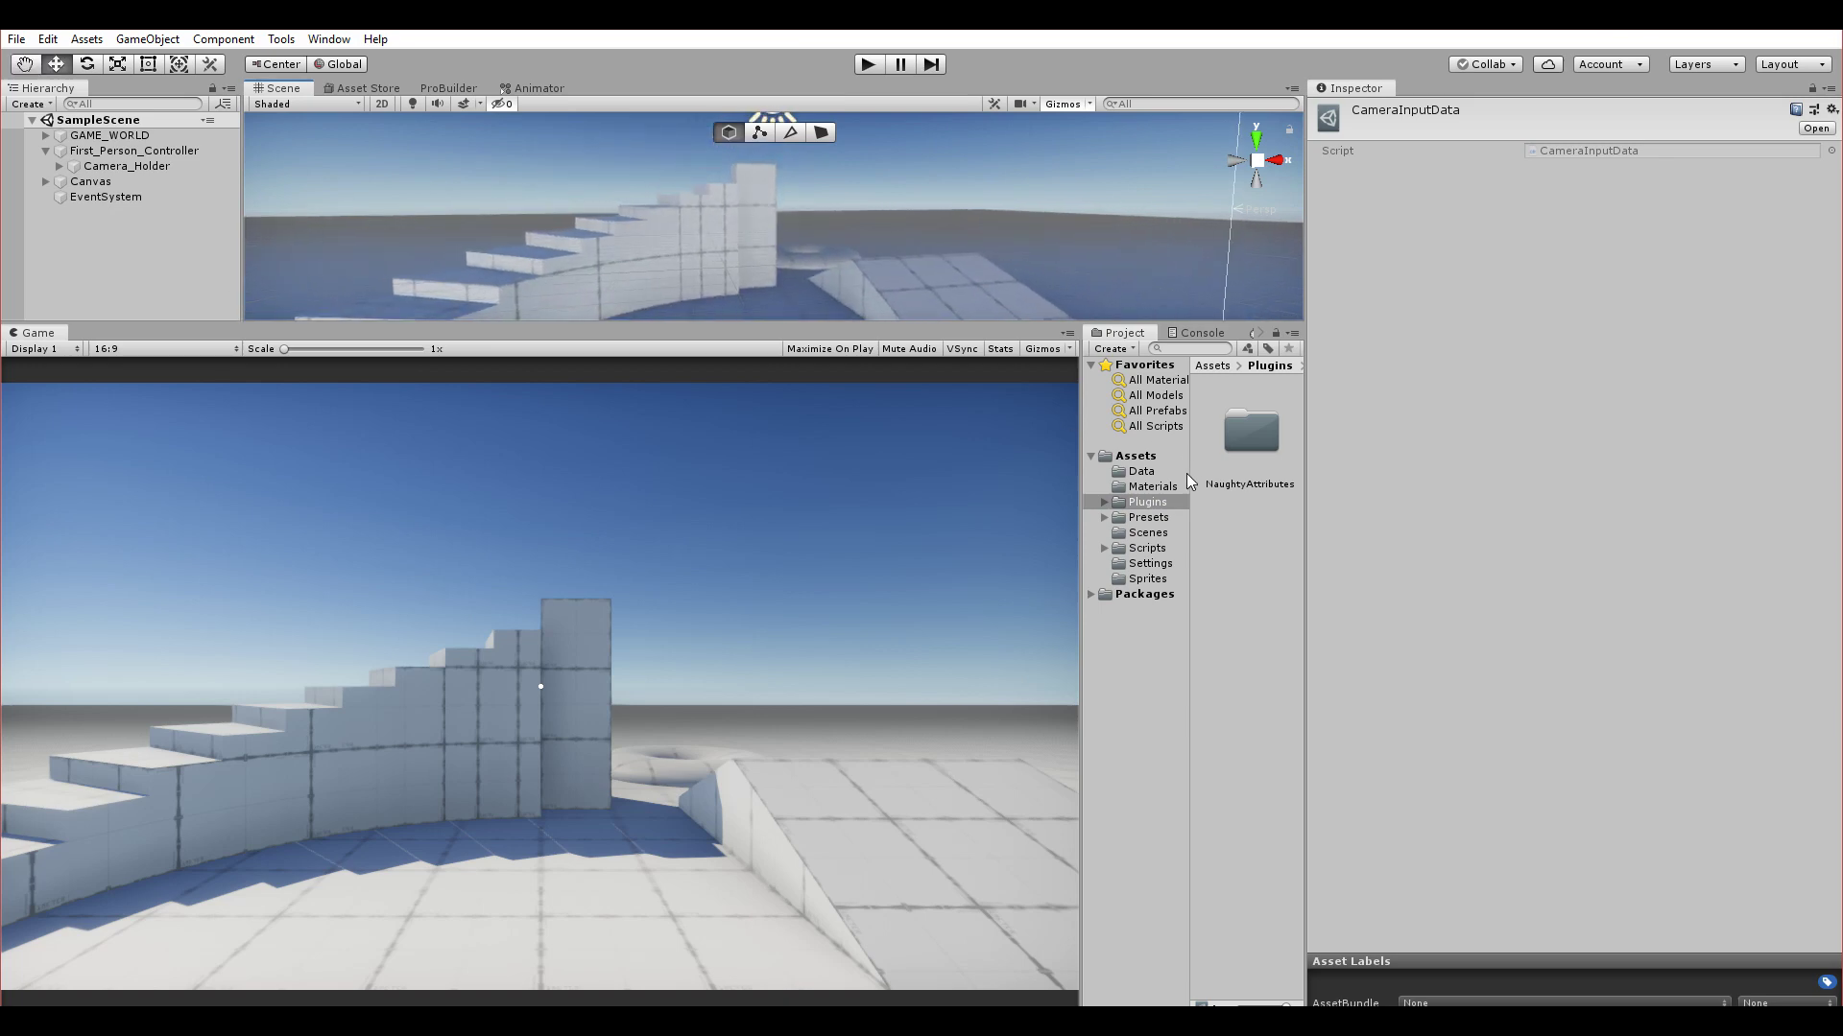
pyautogui.moveTo(1013, 332); pyautogui.dragTo(1013, 379)
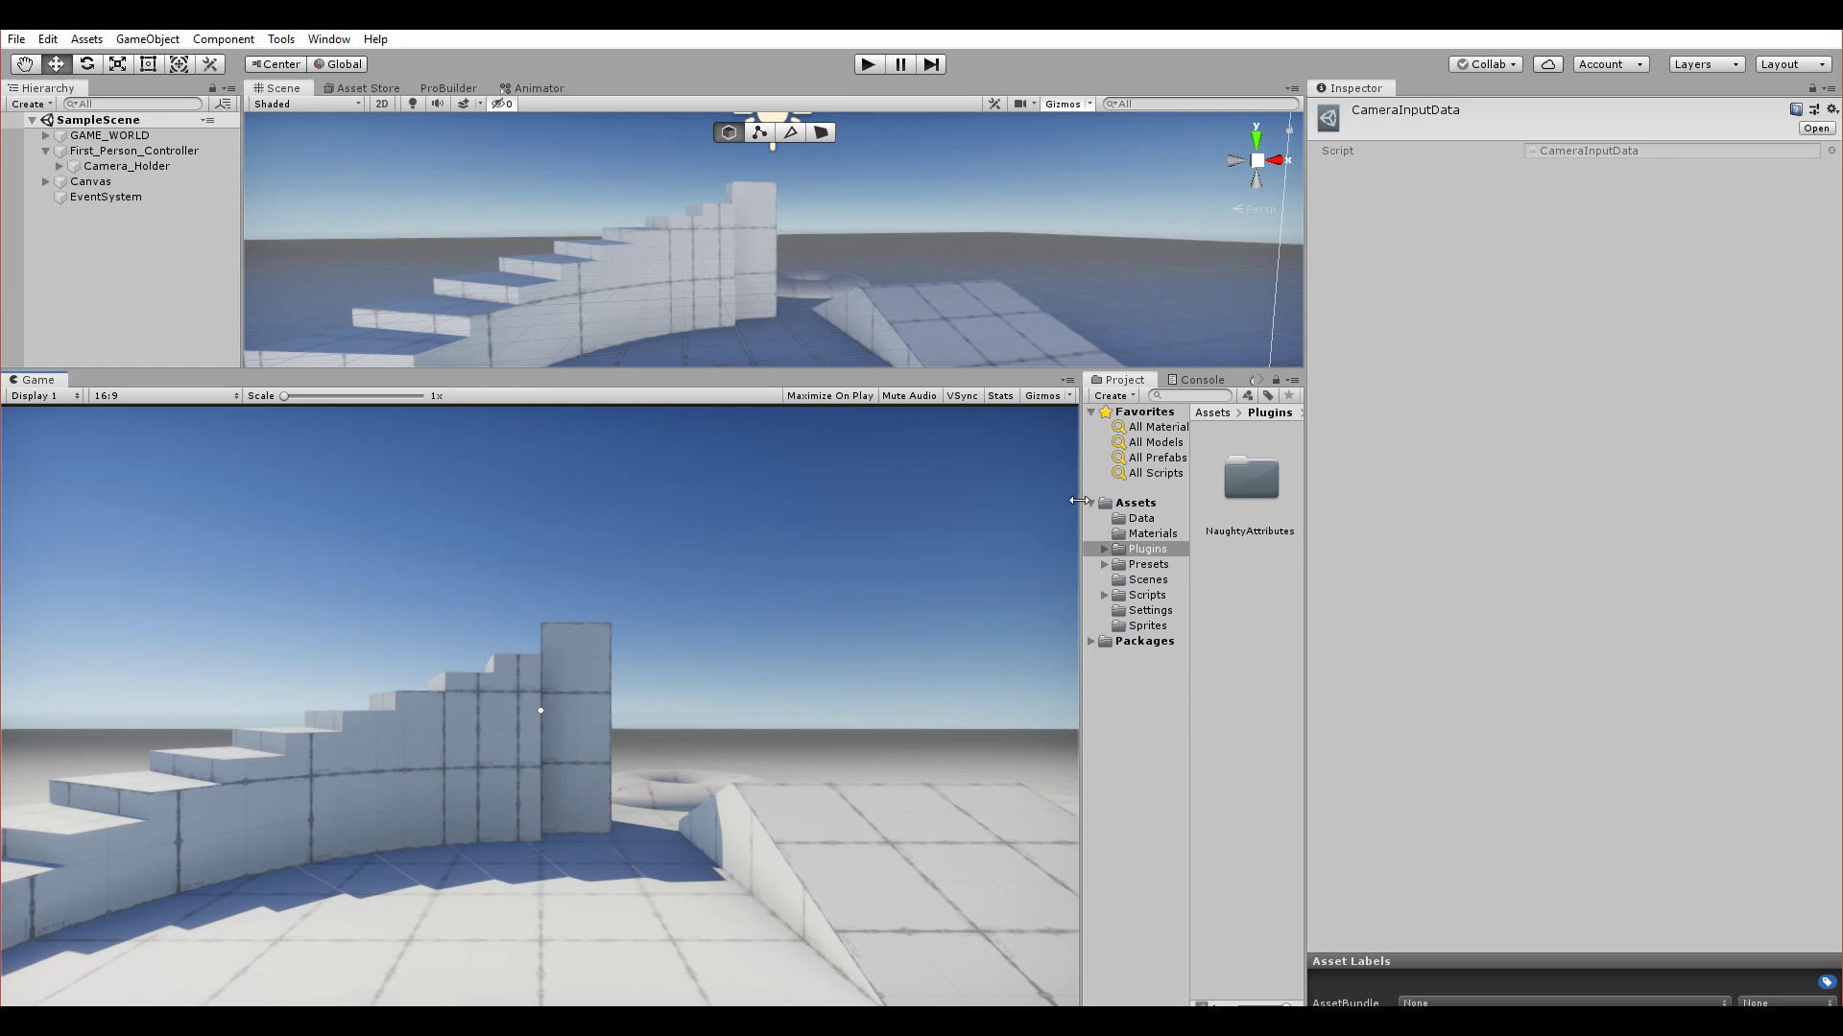
pyautogui.moveTo(1081, 523); pyautogui.dragTo(500, 526)
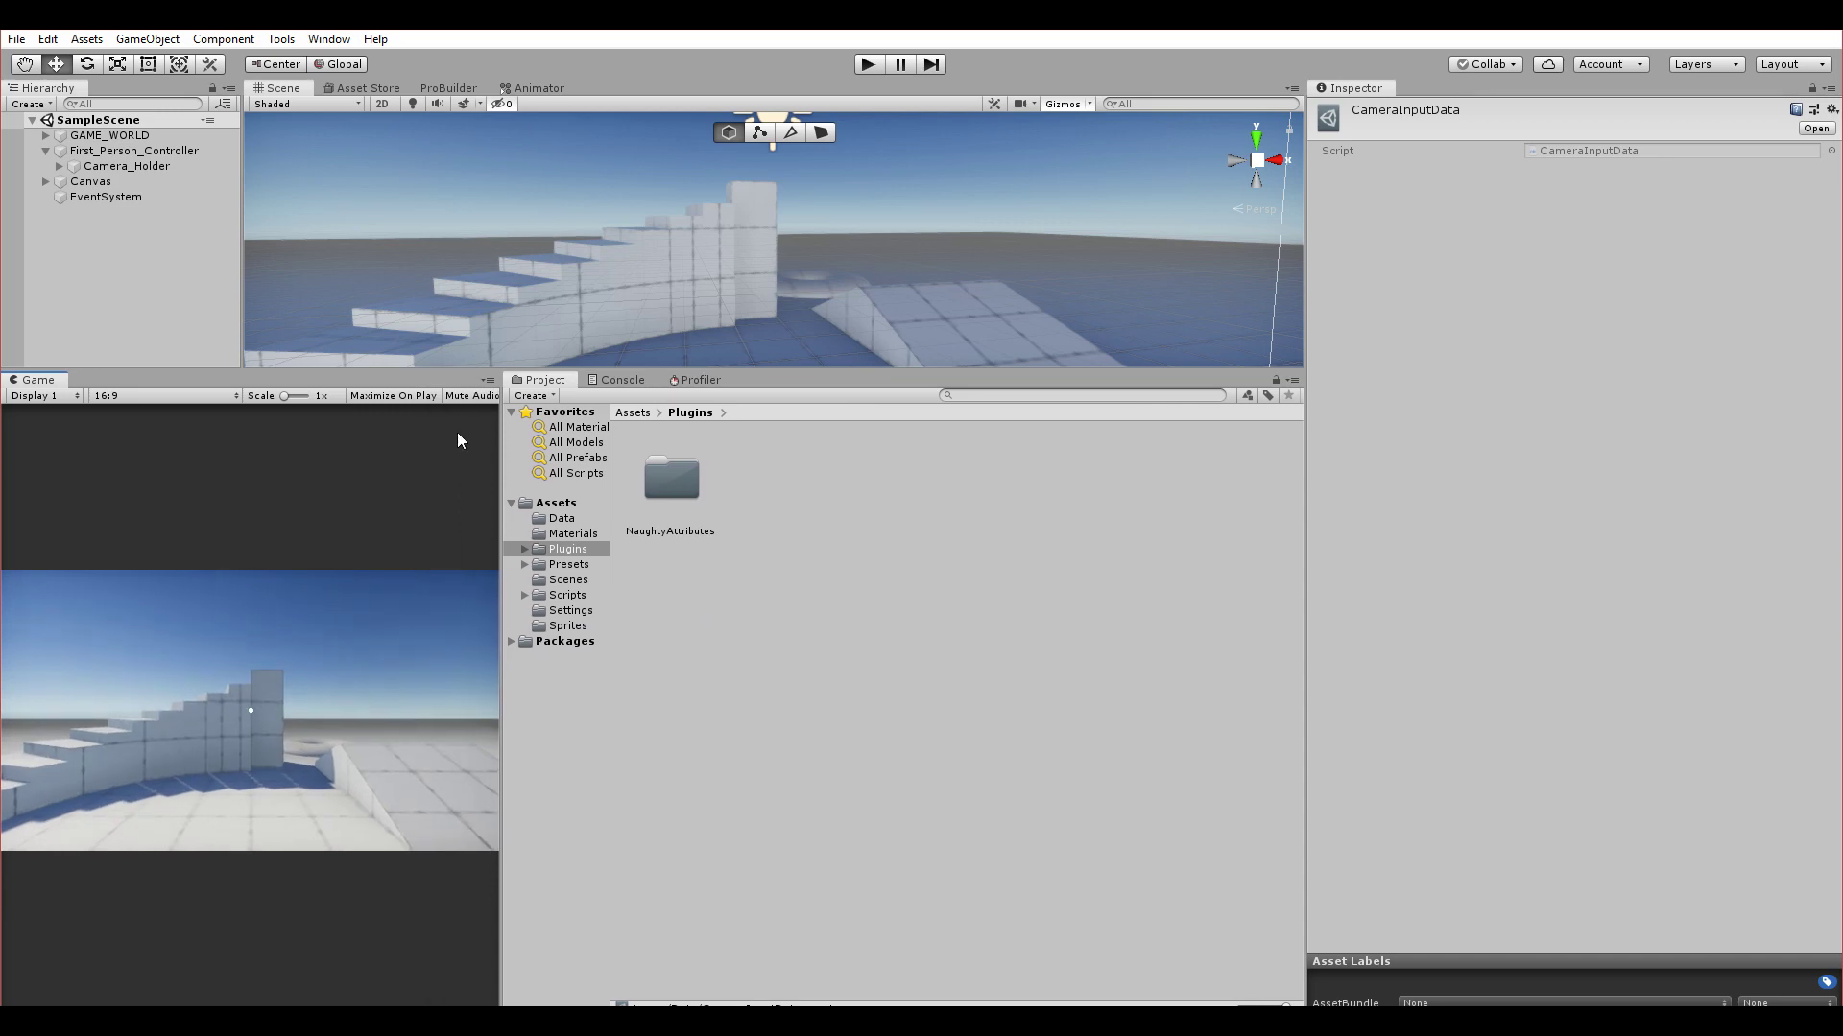
pyautogui.moveTo(429, 371); pyautogui.dragTo(419, 687)
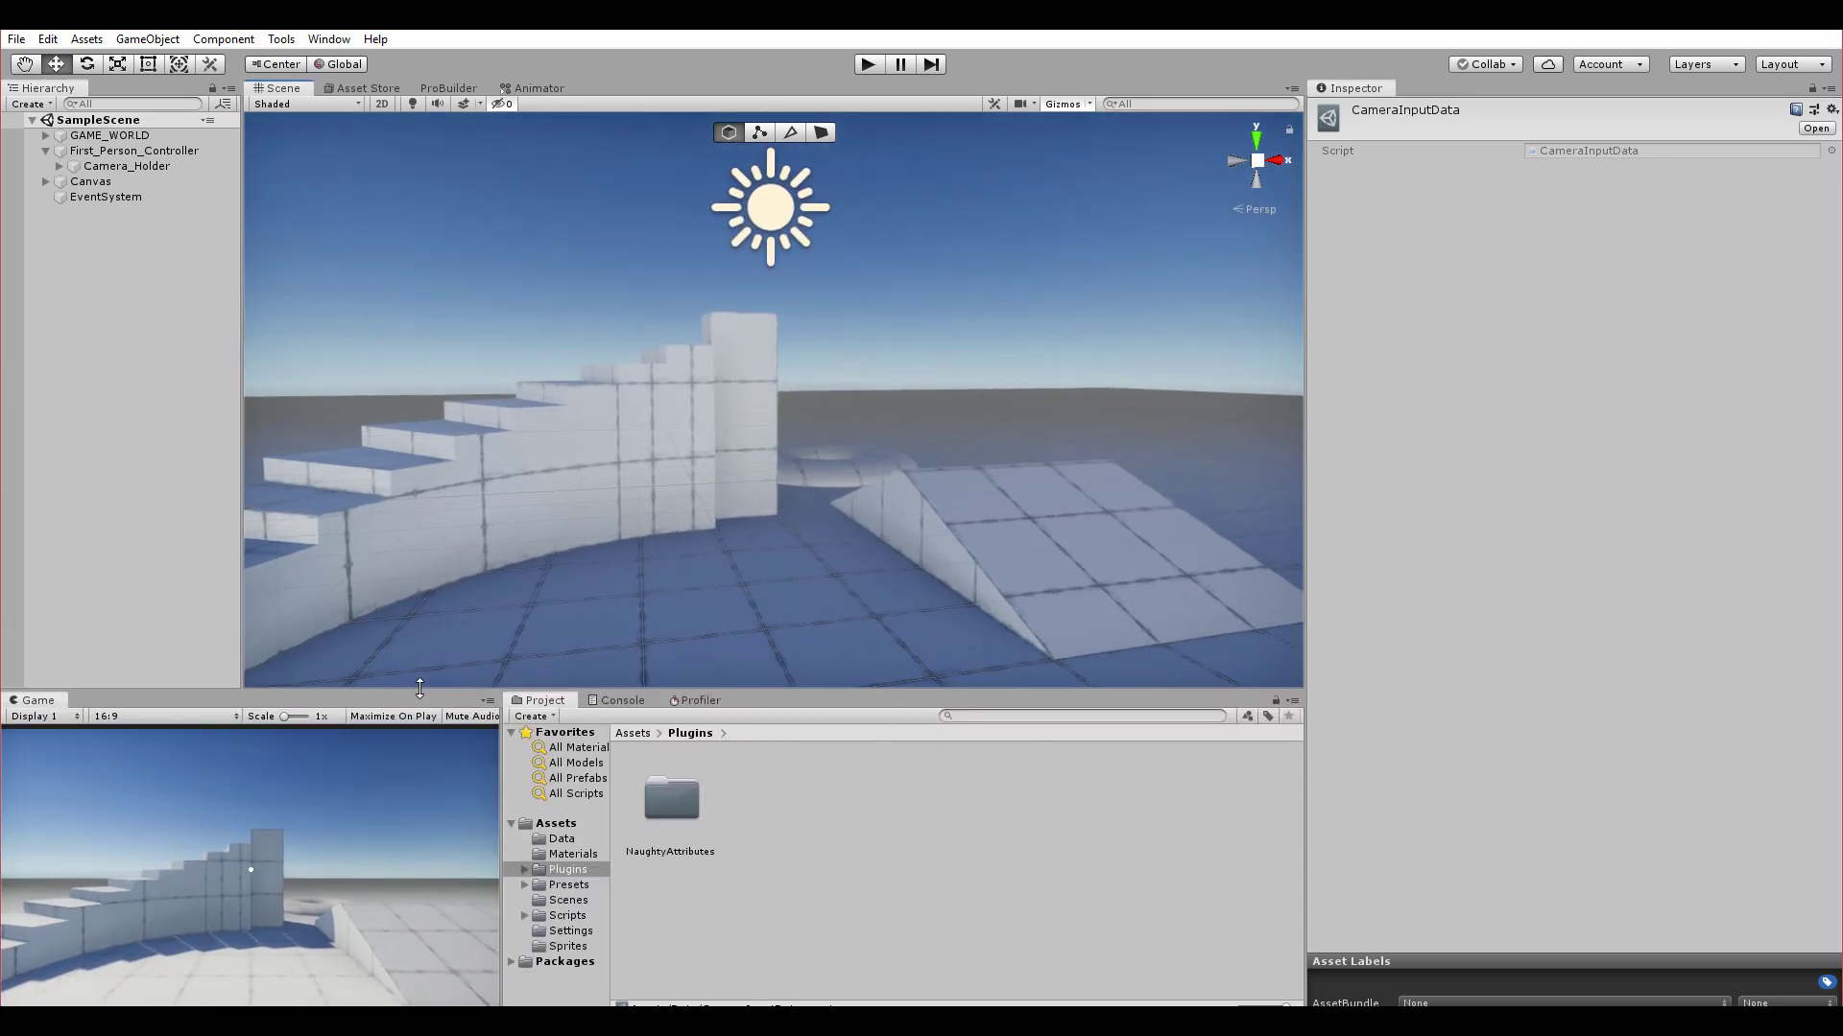
pyautogui.moveTo(580, 691); pyautogui.dragTo(572, 660)
pyautogui.moveTo(501, 722); pyautogui.dragTo(553, 721)
pyautogui.click(904, 802)
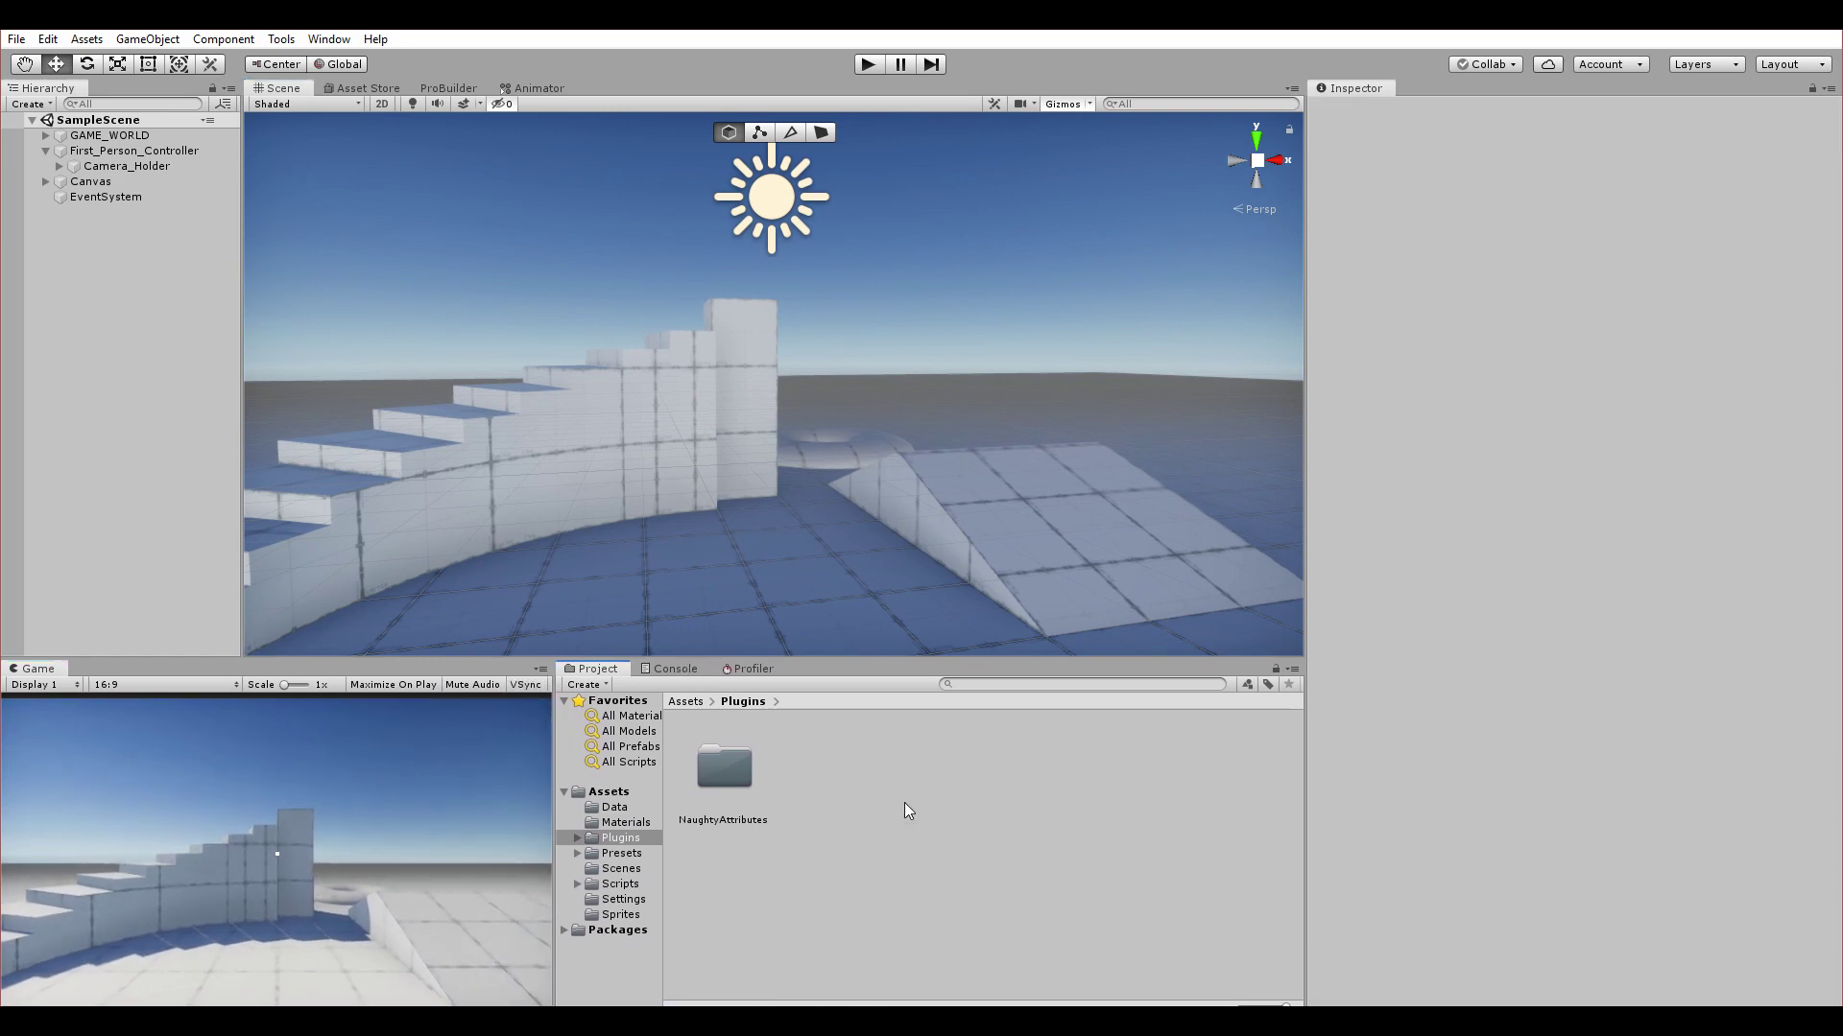
pyautogui.press('w')
pyautogui.moveTo(854, 415); pyautogui.dragTo(846, 422, button='right')
pyautogui.press('s')
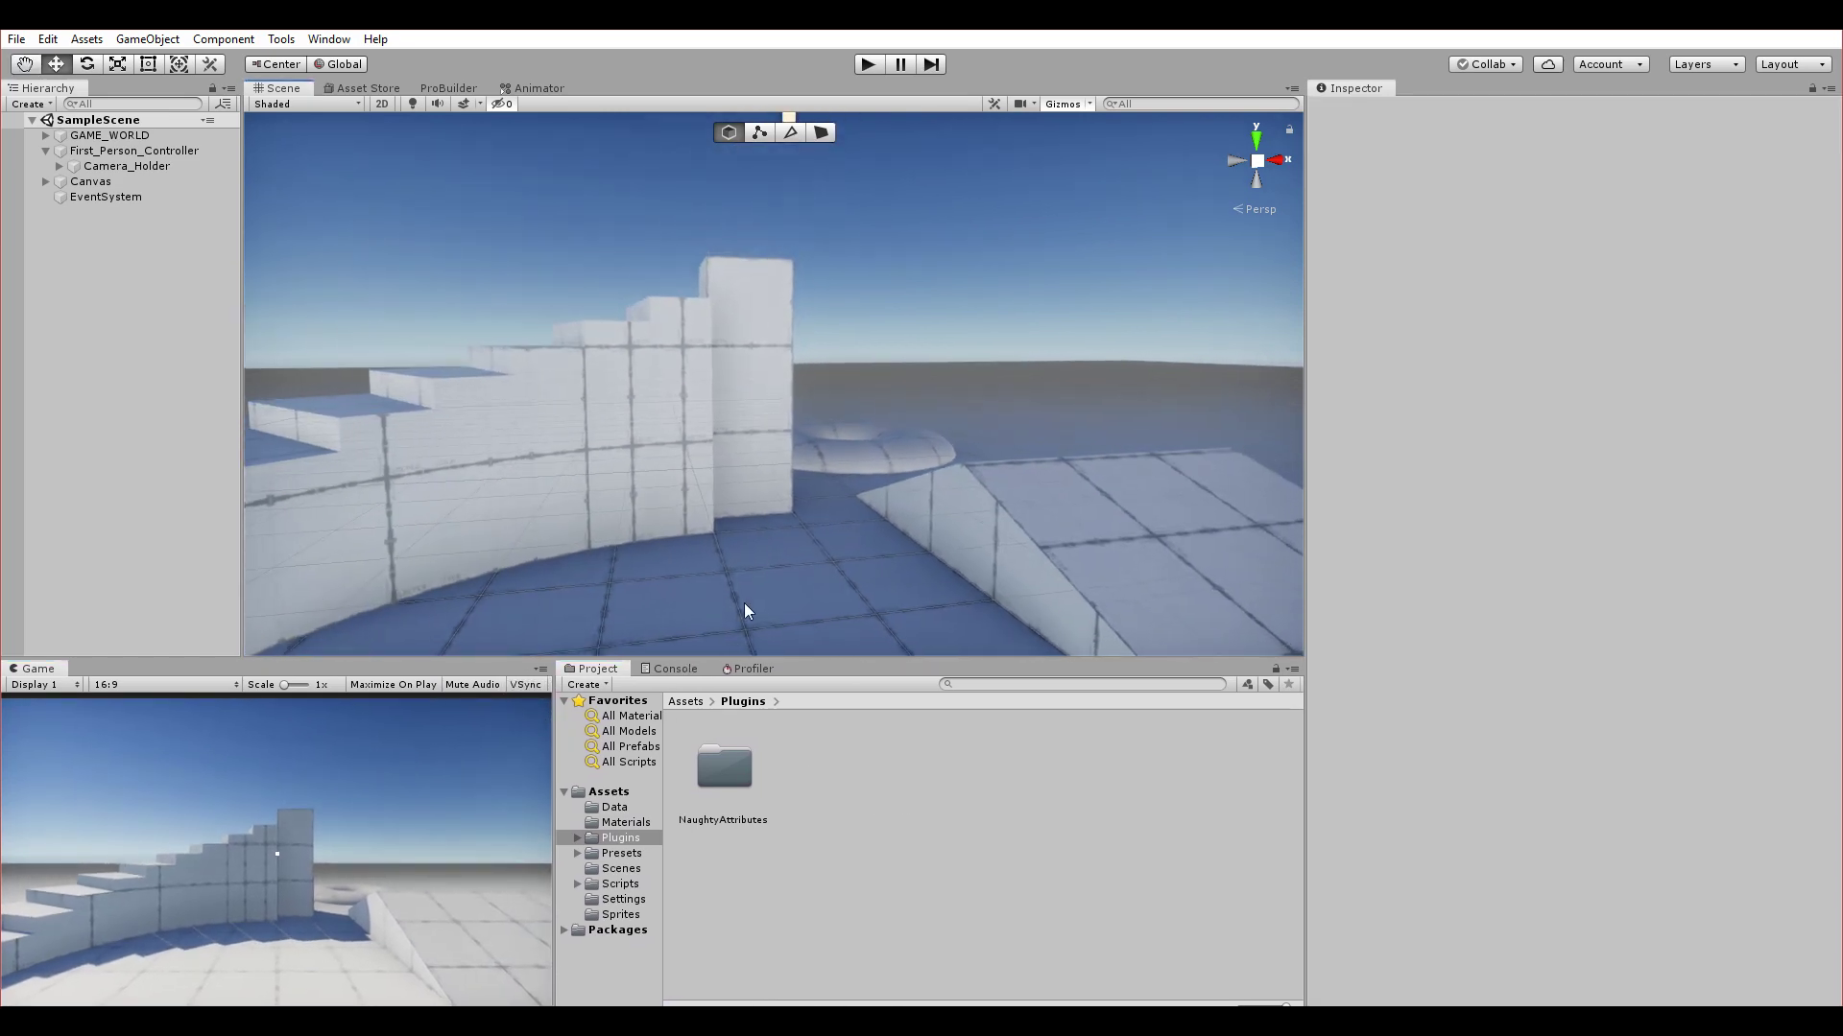
# - Open the Presets folder, and select First_Person_Controller in the scene to examine its script settings
pyautogui.click(621, 854)
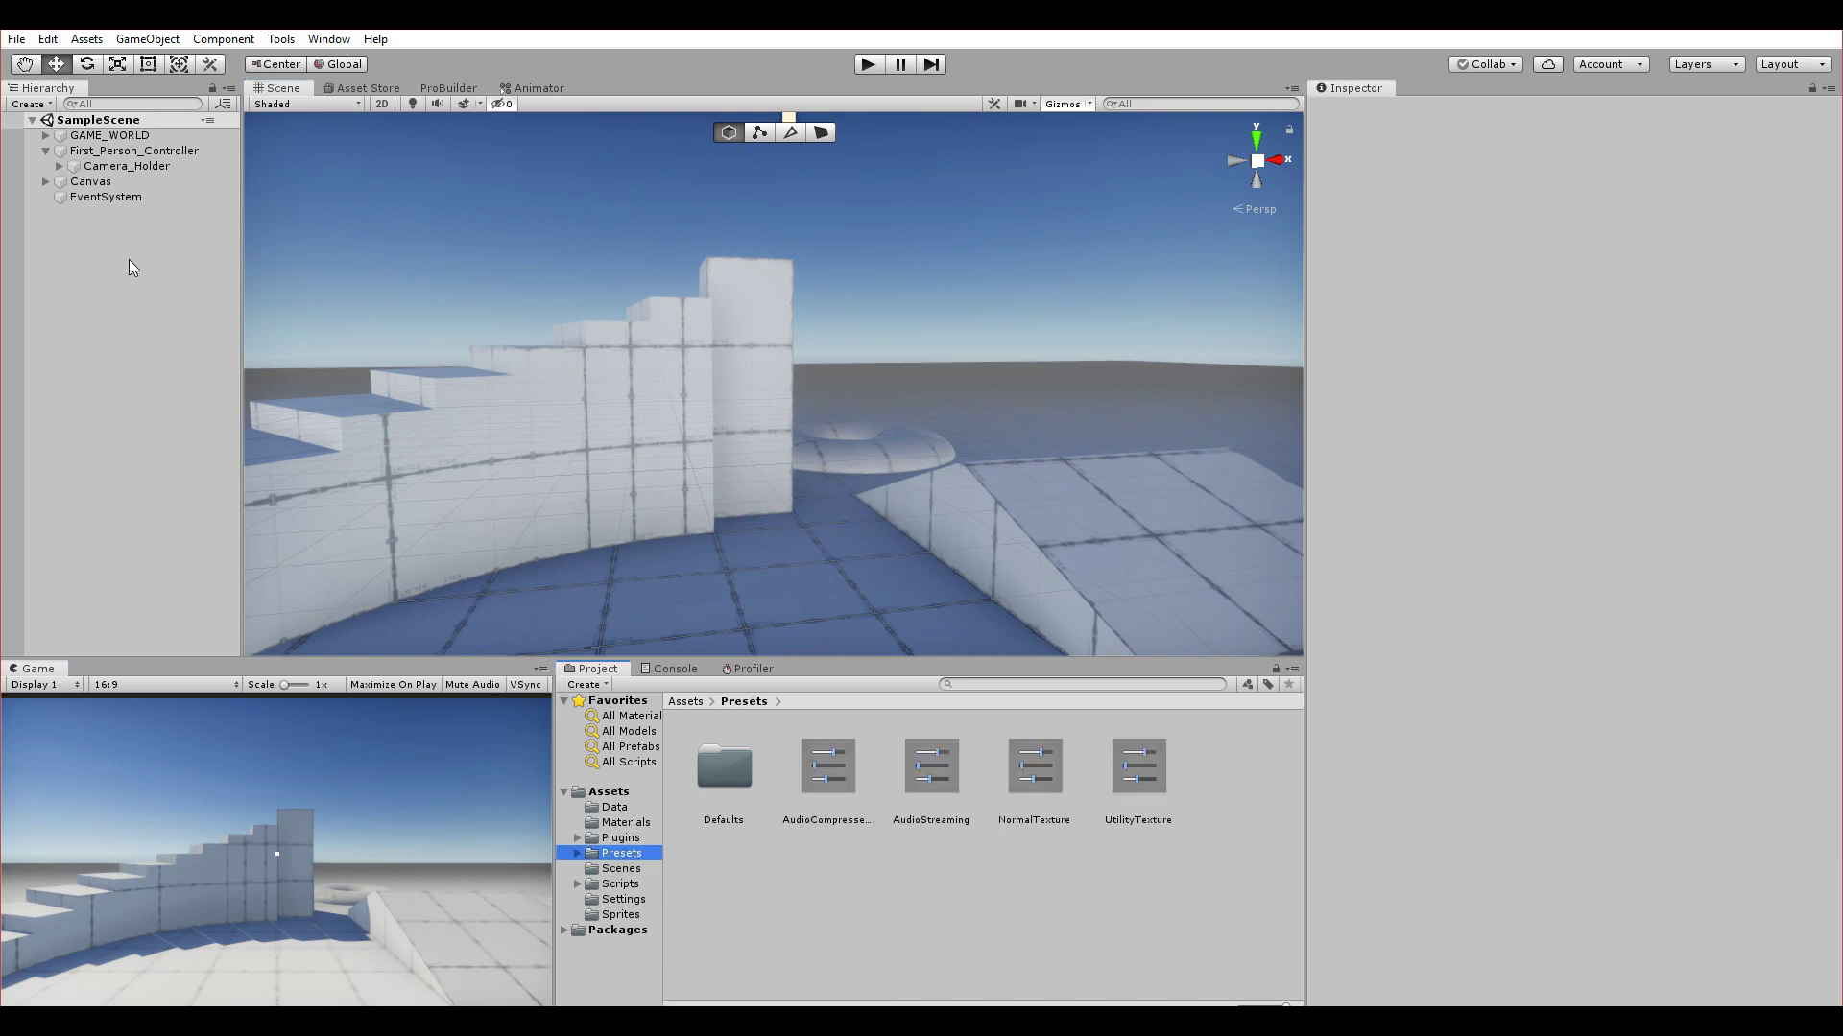
pyautogui.click(134, 151)
pyautogui.scroll(-4, 1576, 854)
pyautogui.scroll(4, 1506, 671)
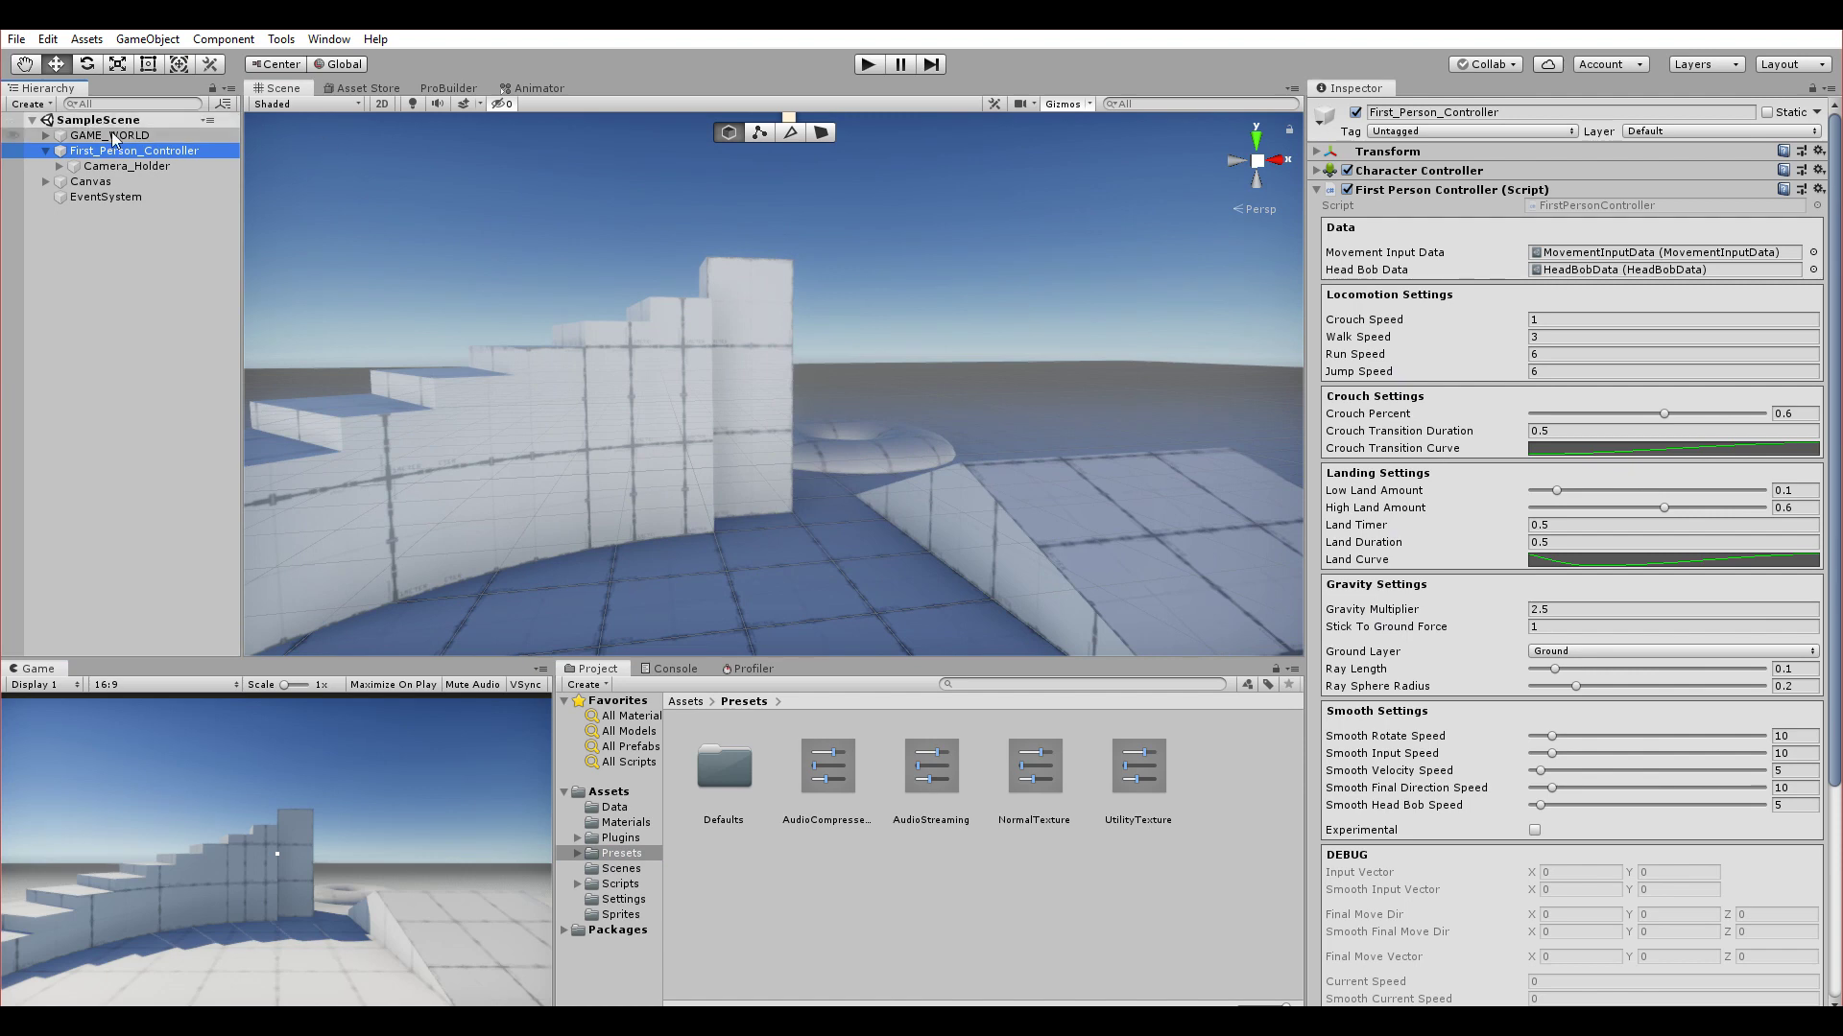
# - Examine Camera_Holder's Camera Controller settings, and look through the project's Scenes, Plugins, Presets and Sprites folders
pyautogui.click(94, 166)
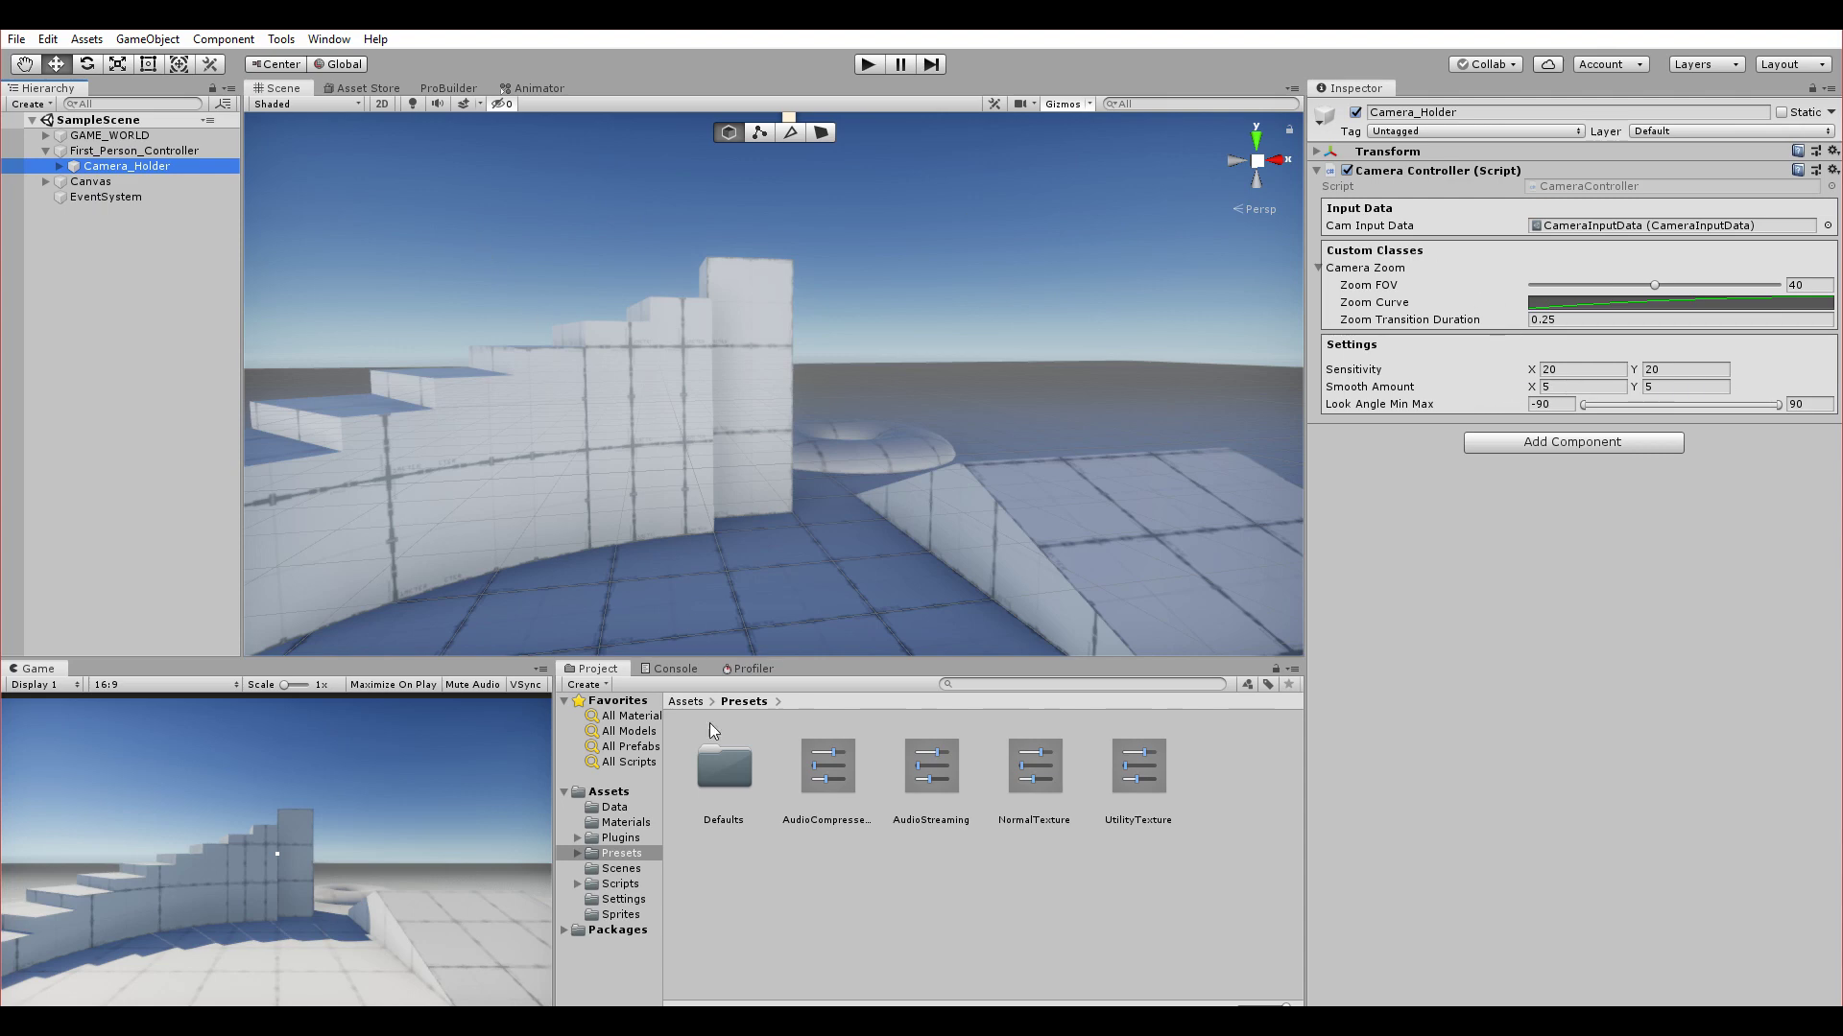
pyautogui.click(615, 869)
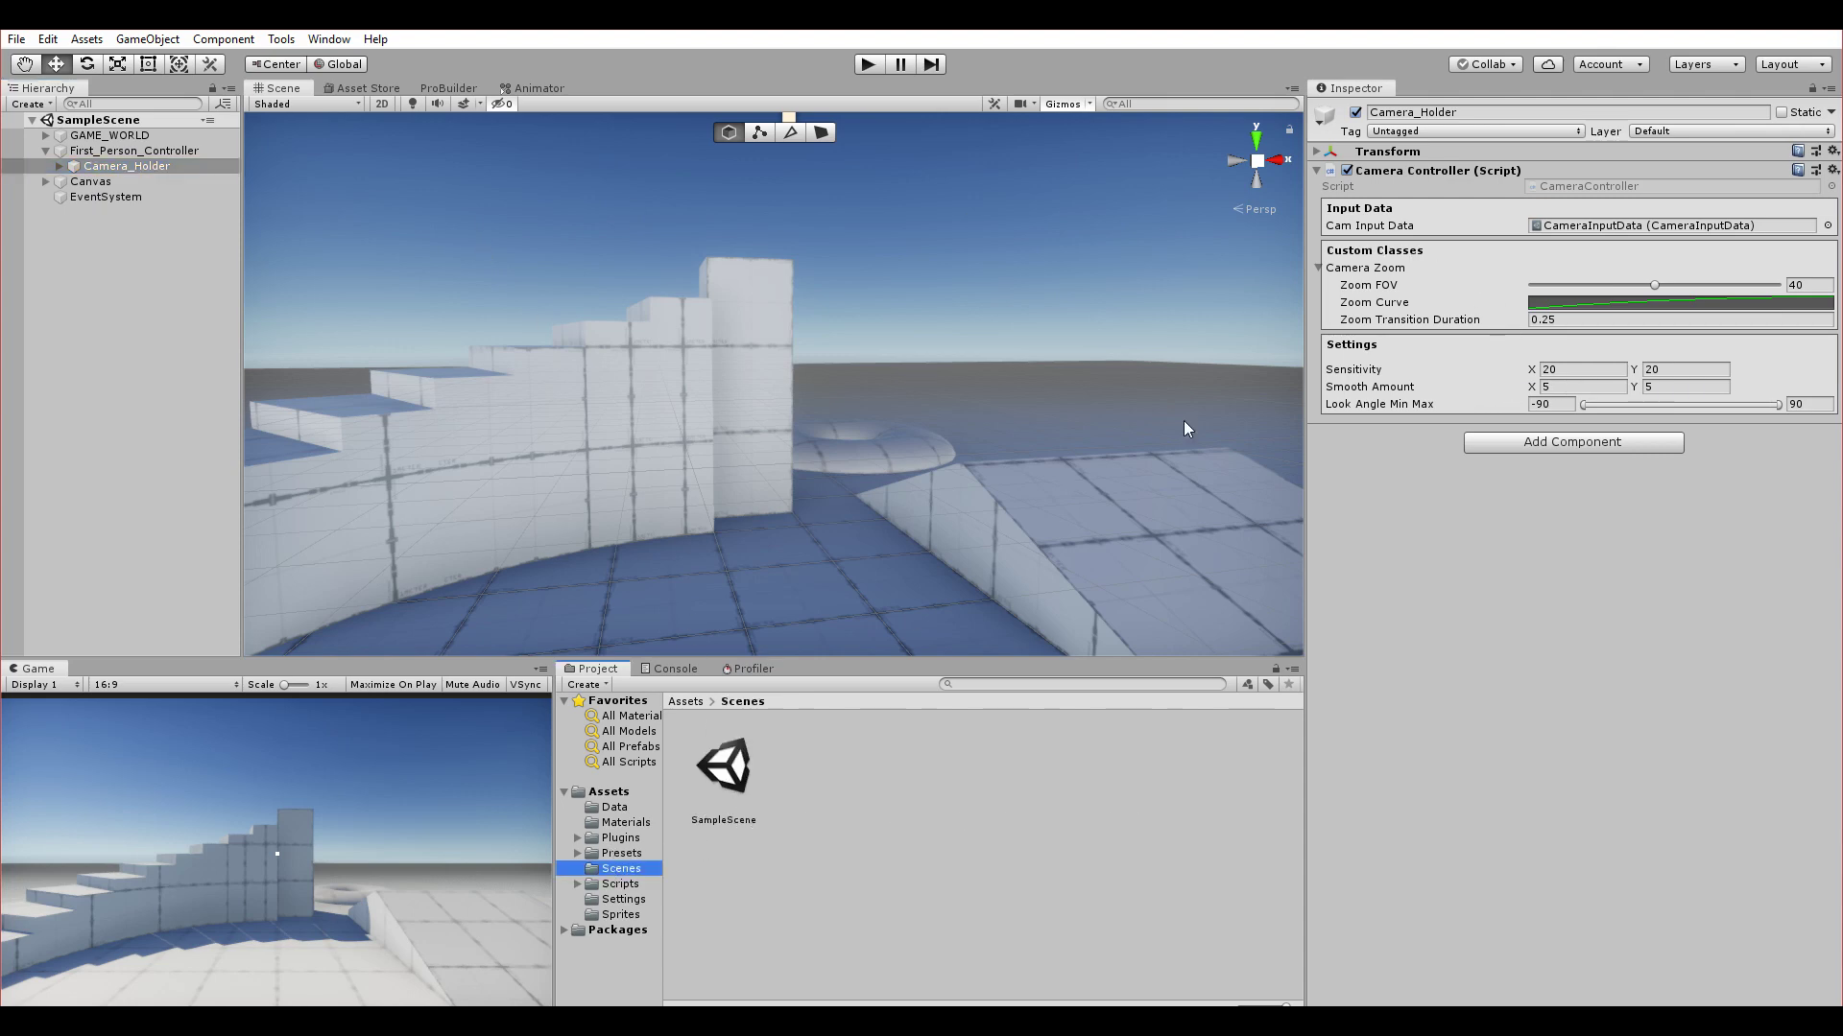
pyautogui.click(619, 840)
pyautogui.click(621, 854)
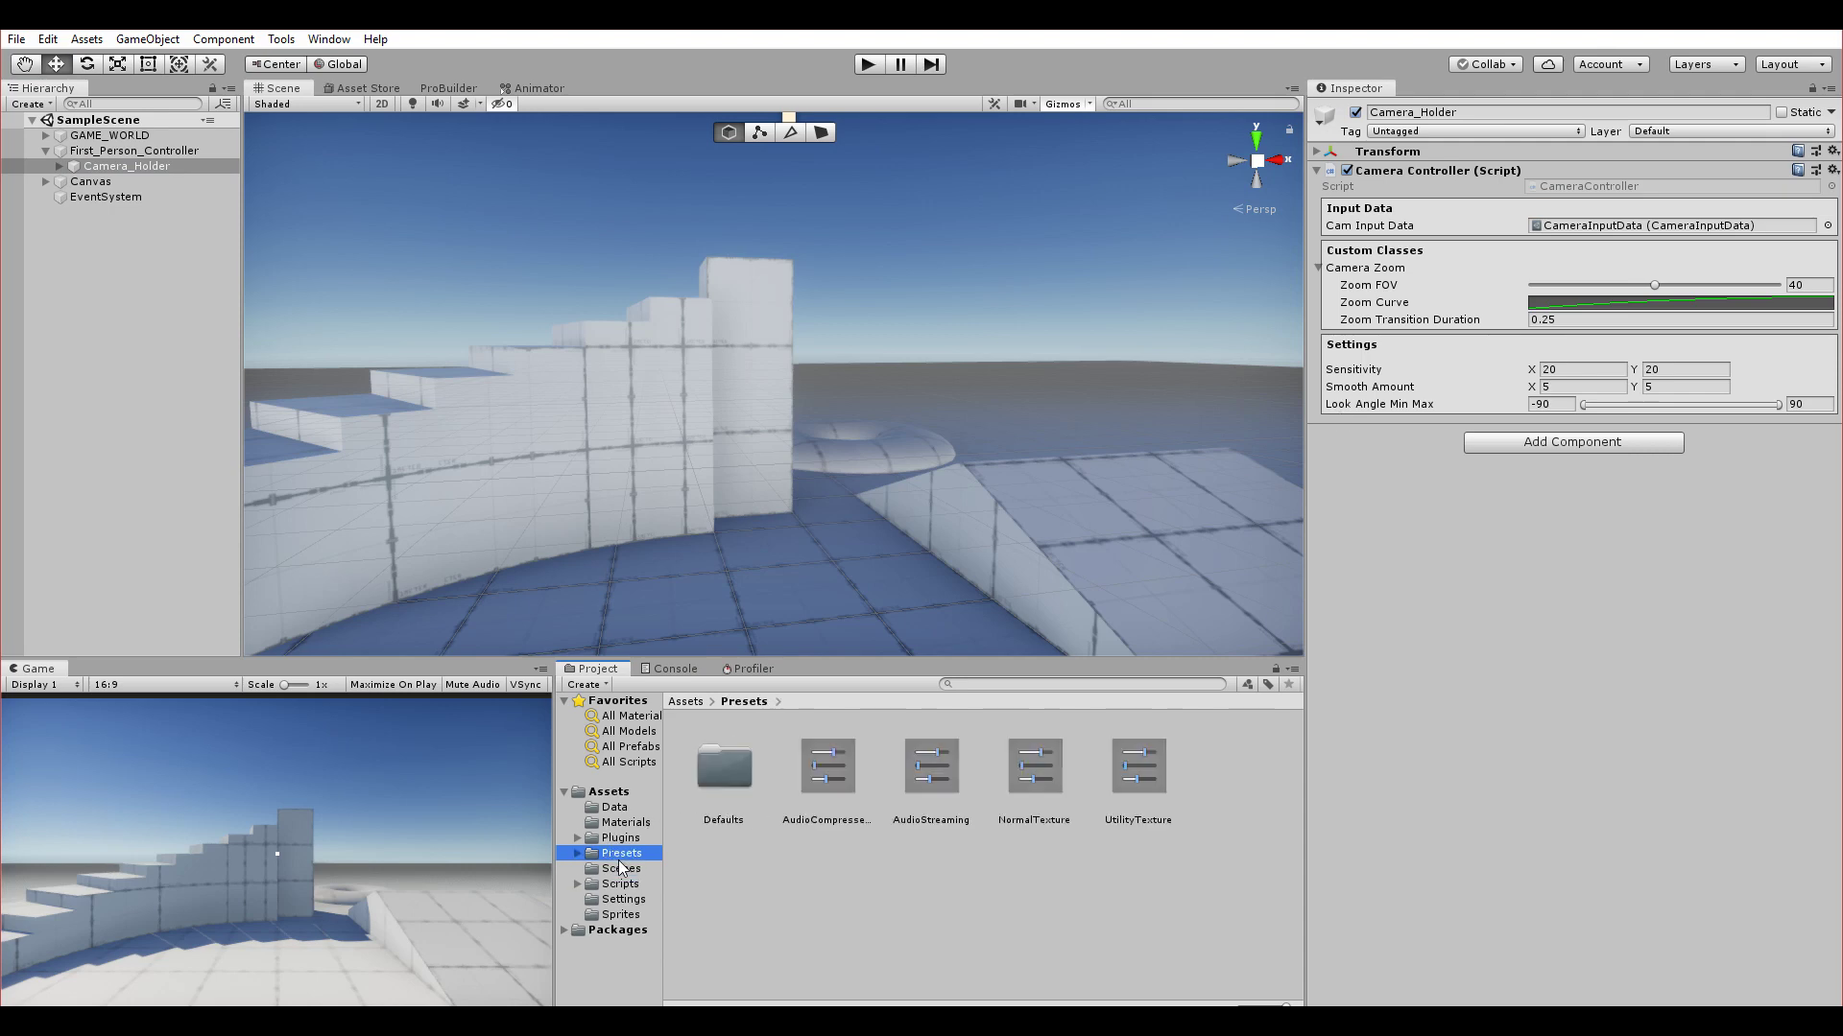
pyautogui.click(629, 916)
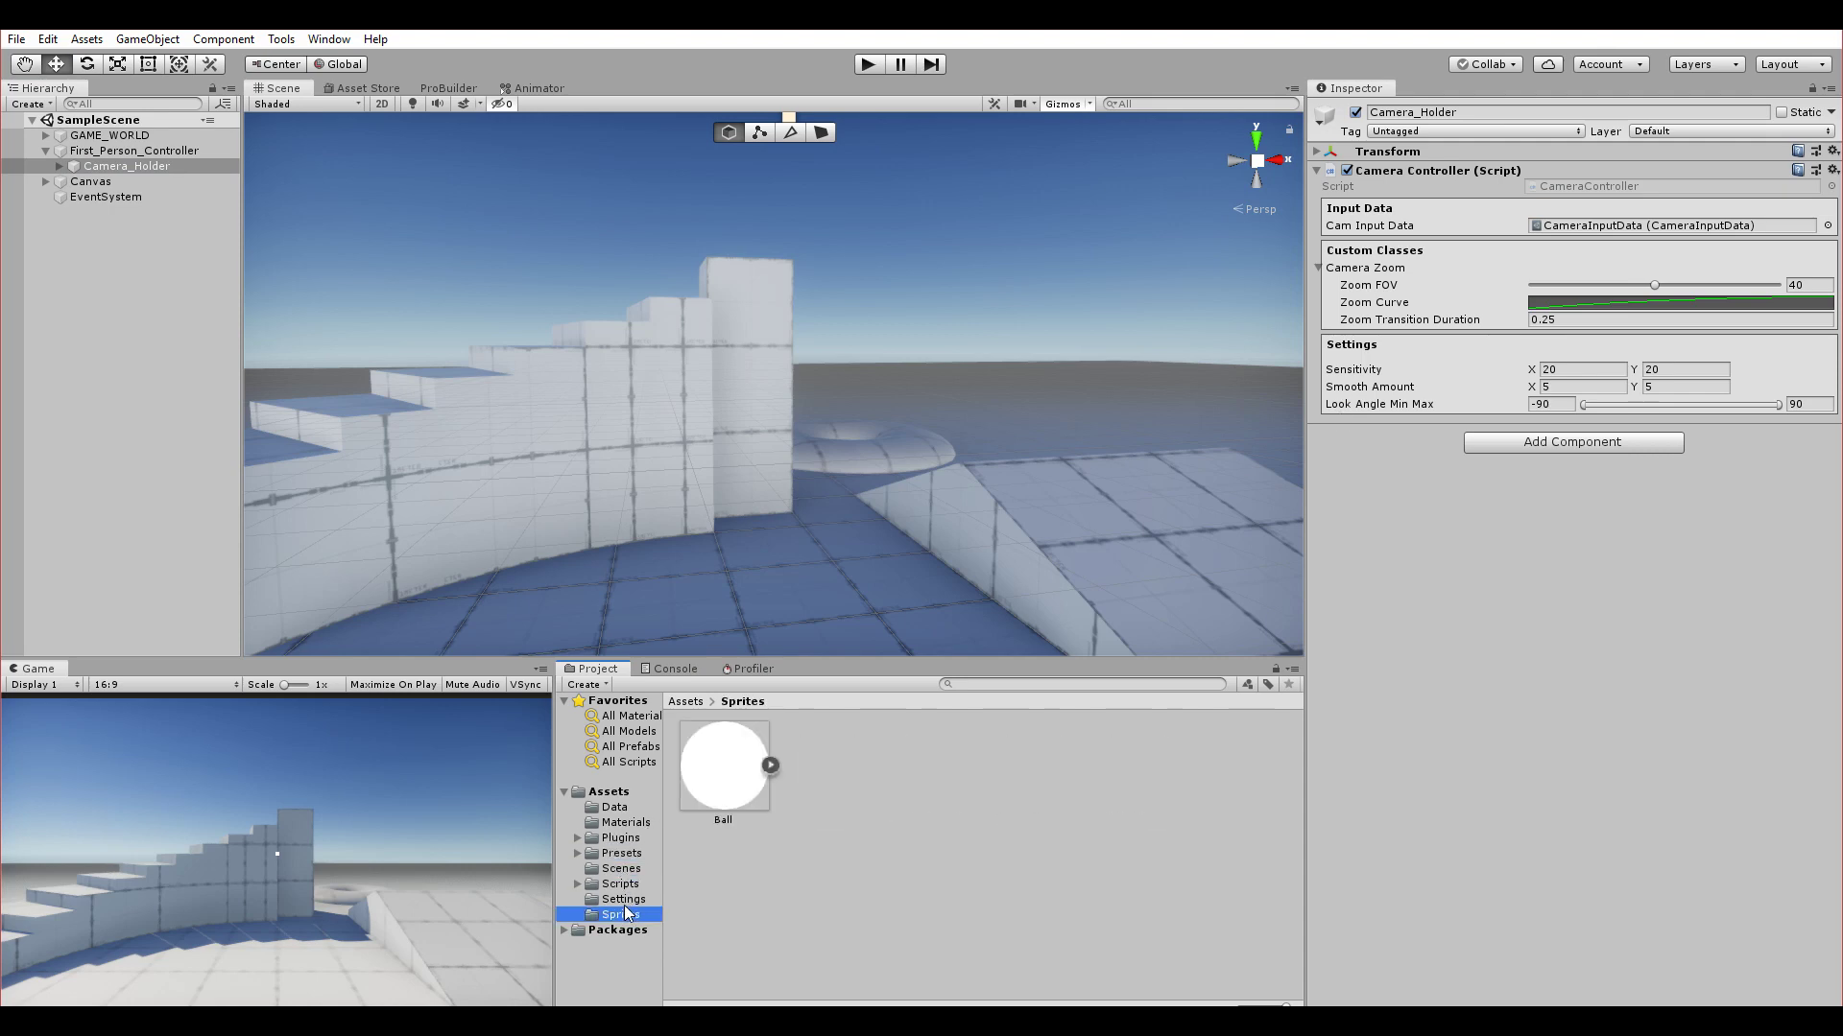
# - Look inside the Camera_Controller scripts folder, and open the FirstPersonController script from the First_Person_Controller folder in the code editor
pyautogui.click(620, 883)
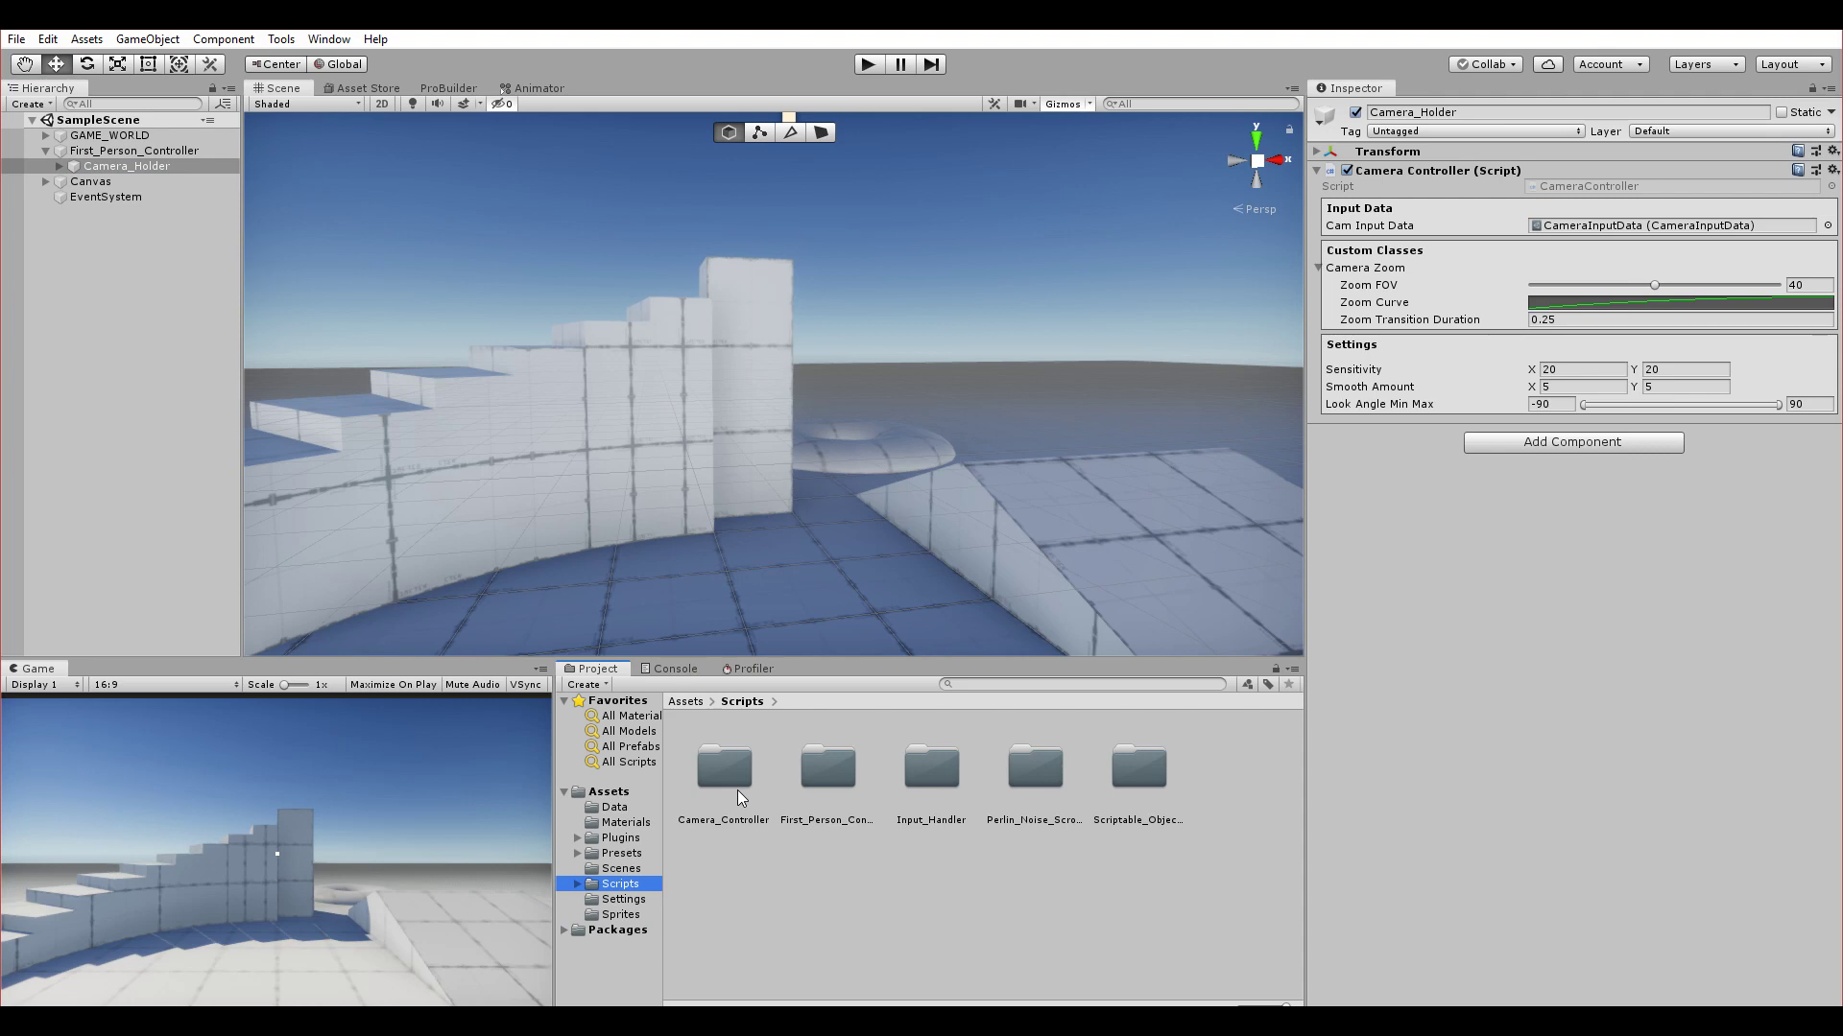
pyautogui.doubleClick(737, 790)
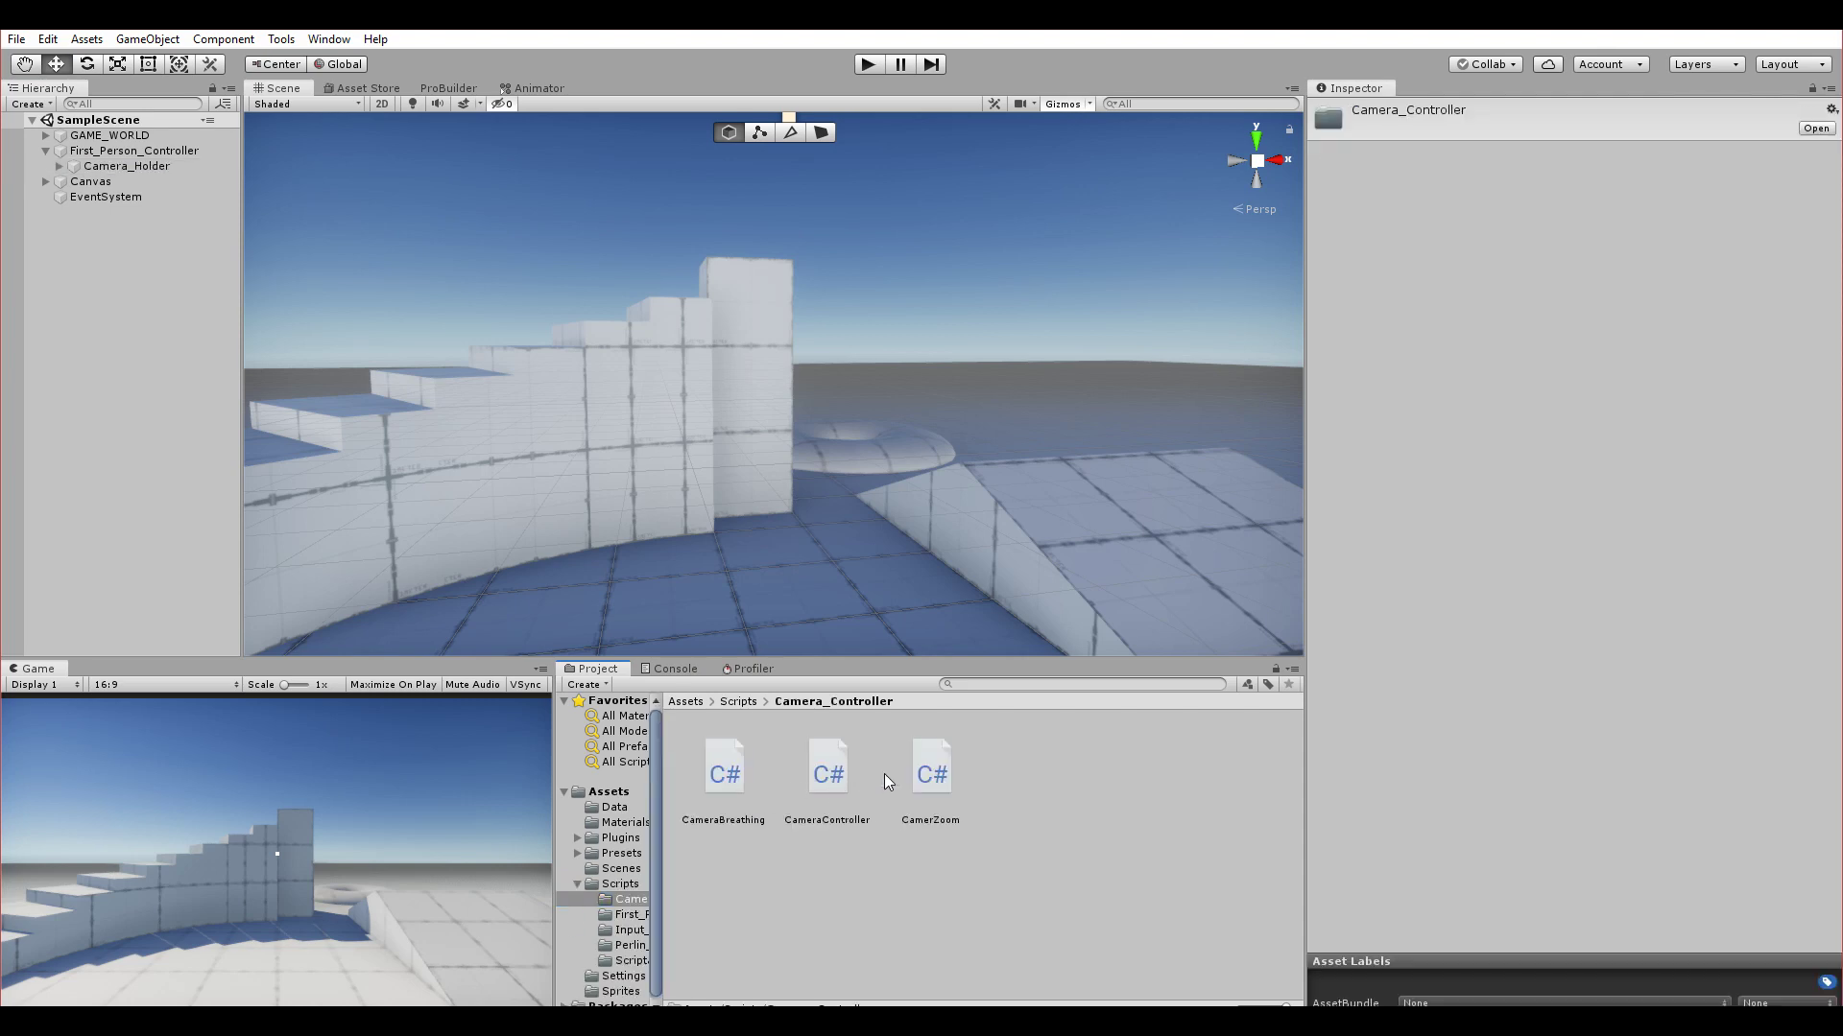
pyautogui.click(739, 702)
pyautogui.doubleClick(830, 770)
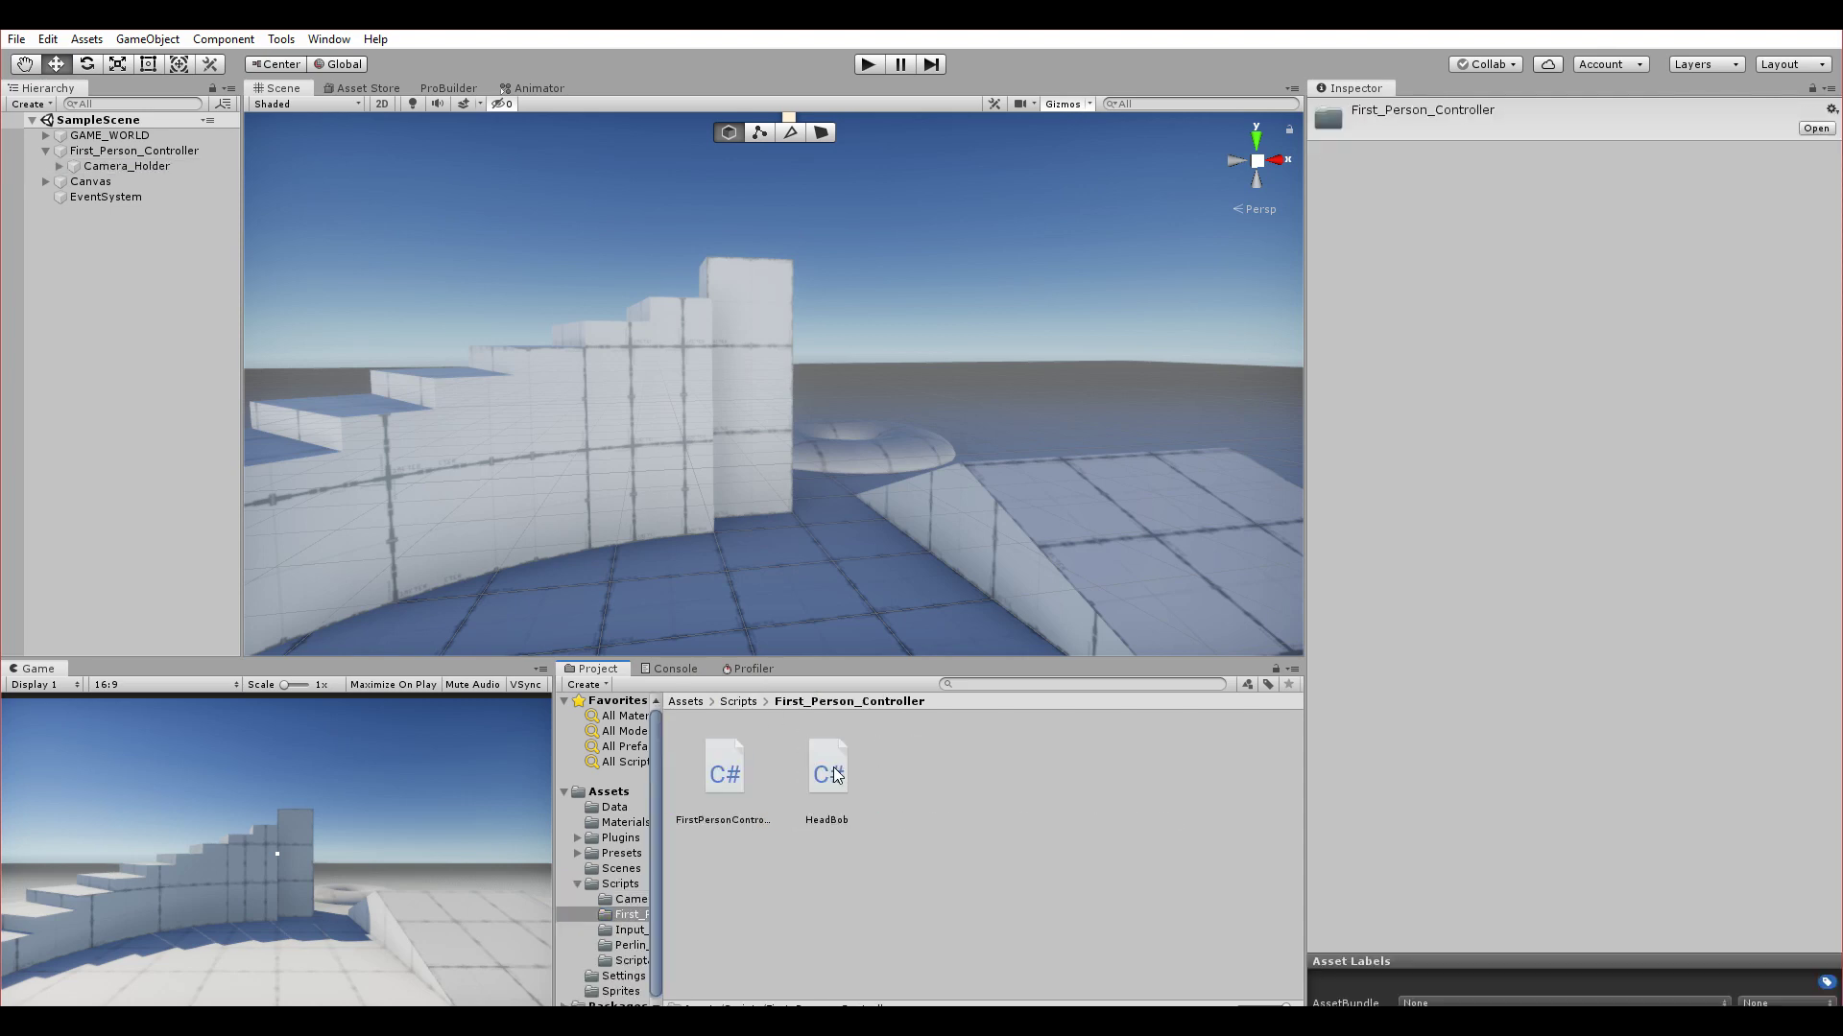
pyautogui.doubleClick(737, 776)
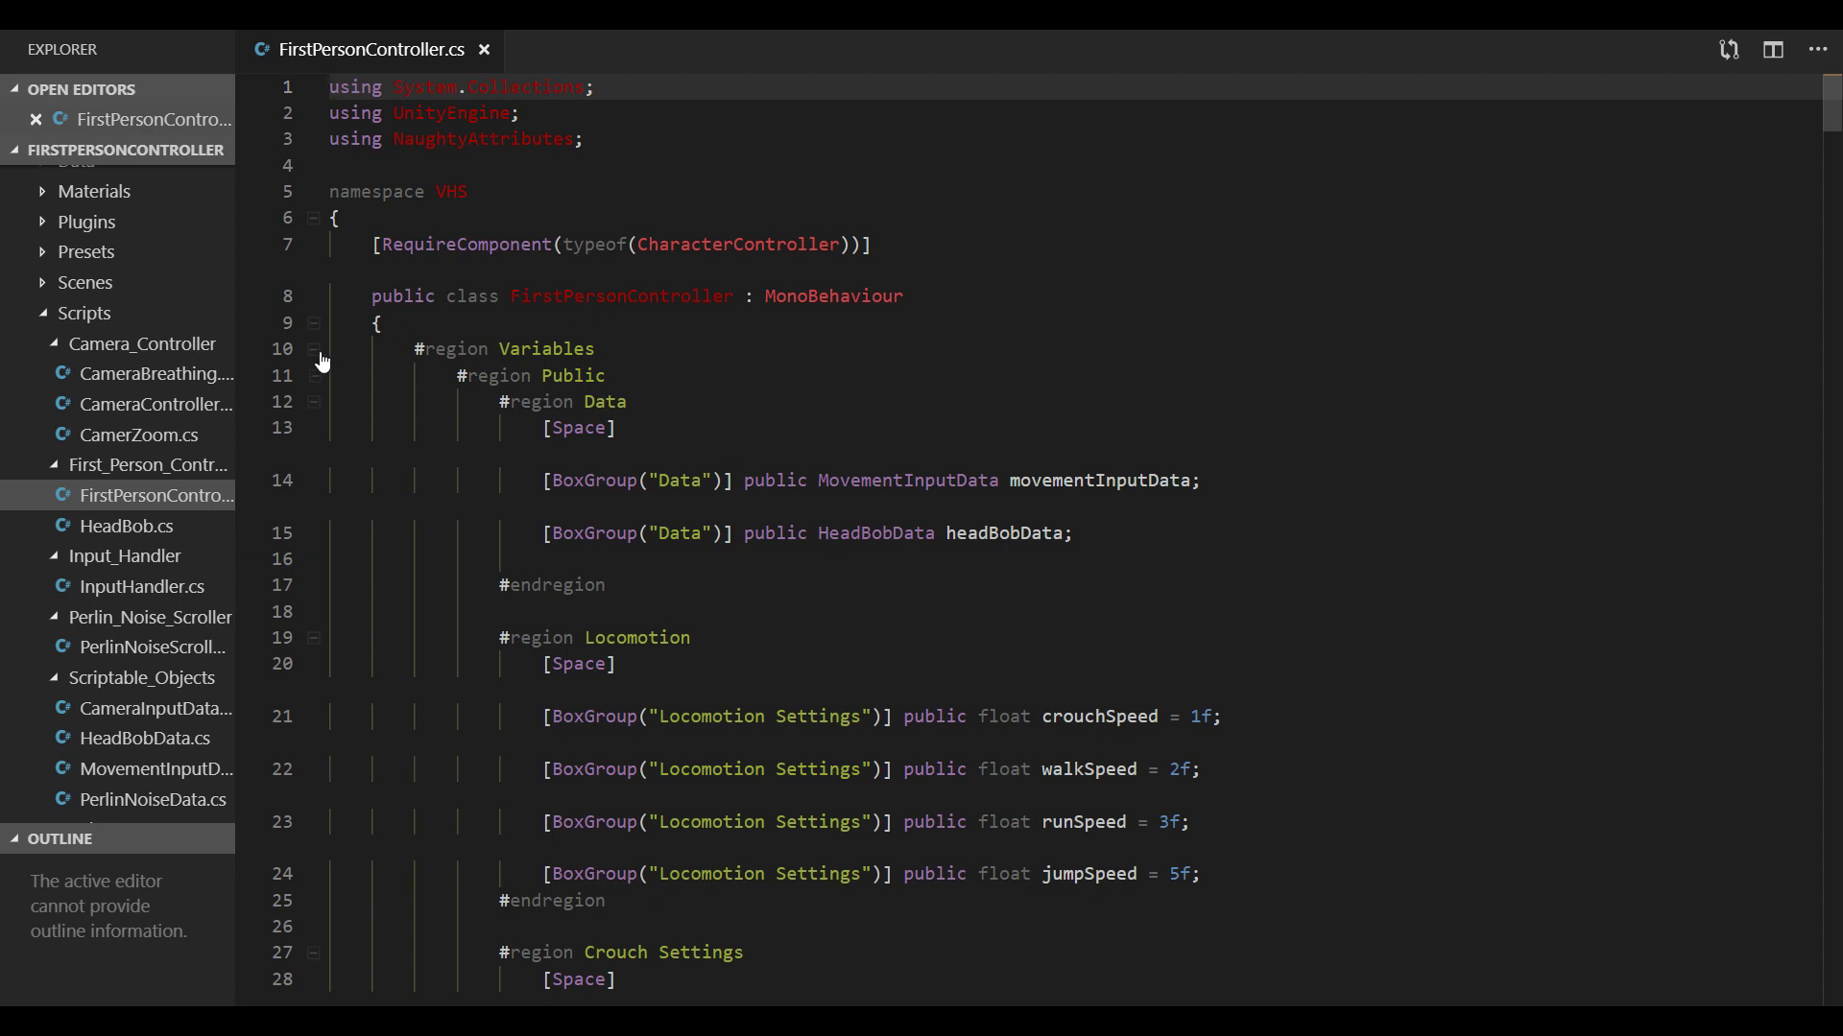
# - Fold the regions of FirstPersonController.cs, and unfold Variables and its Public region to show the settings groups
pyautogui.click(315, 351)
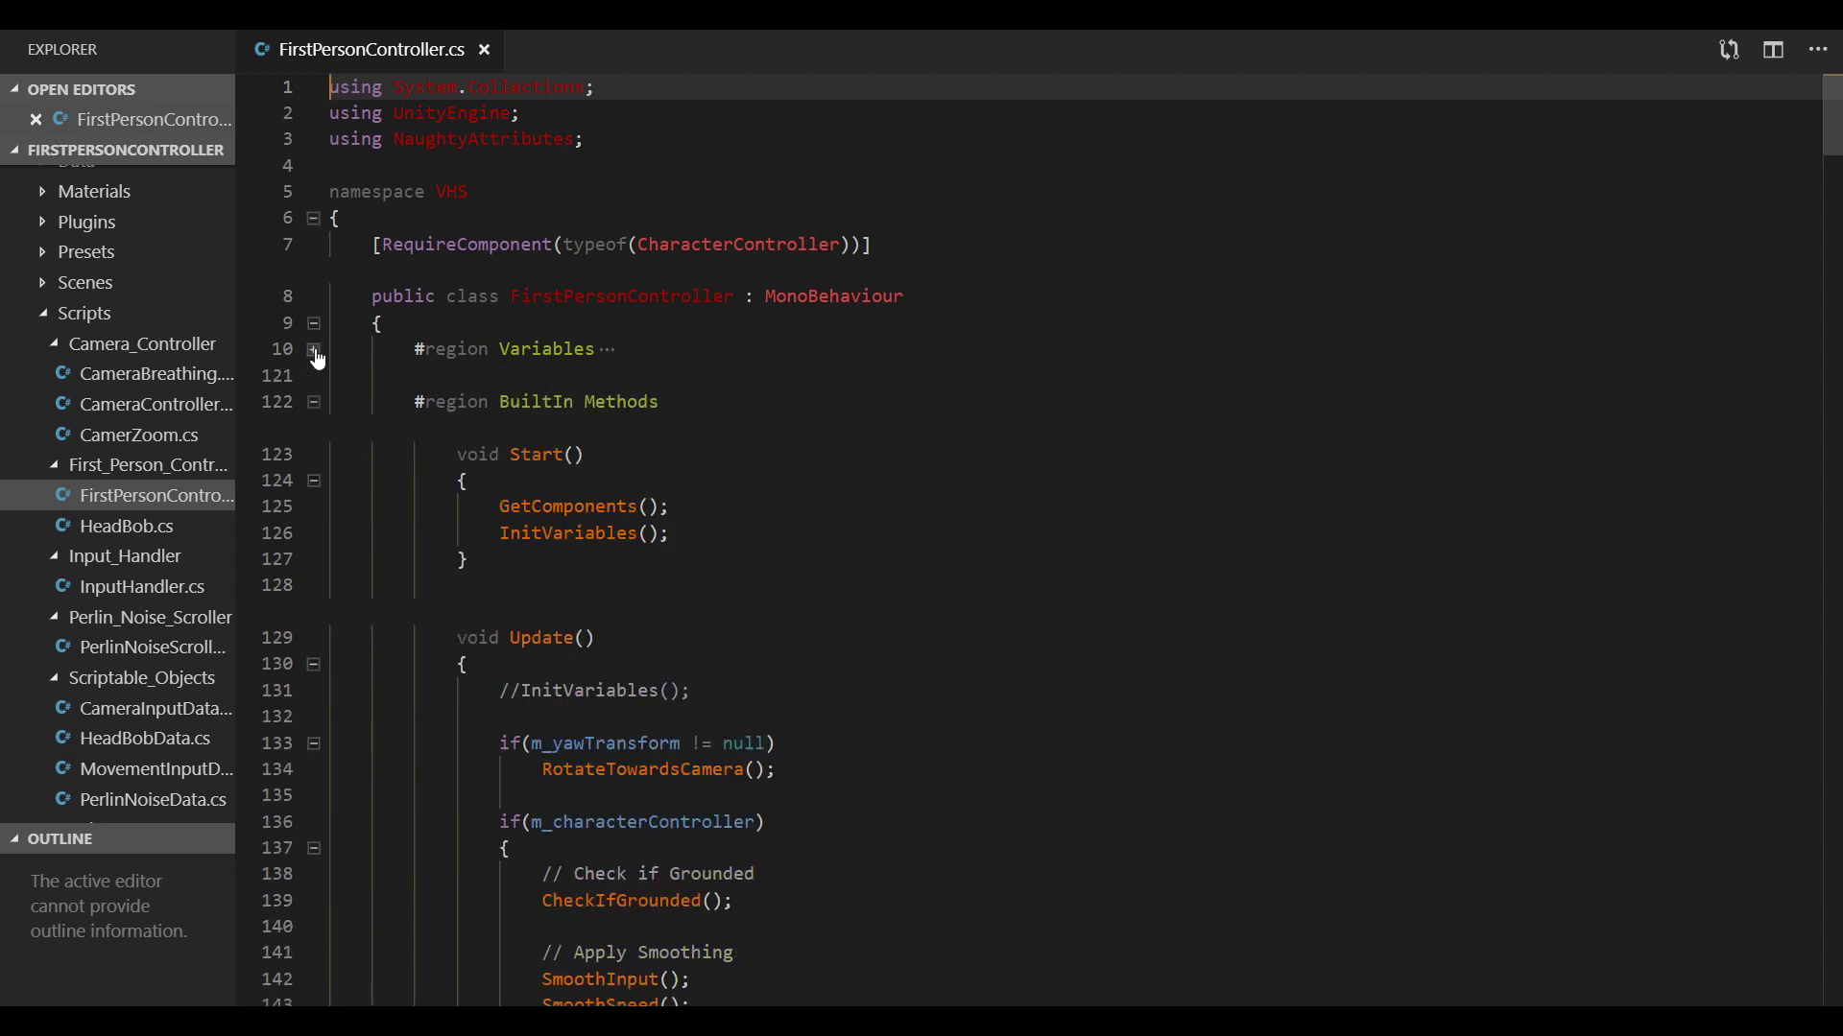
pyautogui.click(314, 352)
pyautogui.click(315, 326)
pyautogui.click(315, 326)
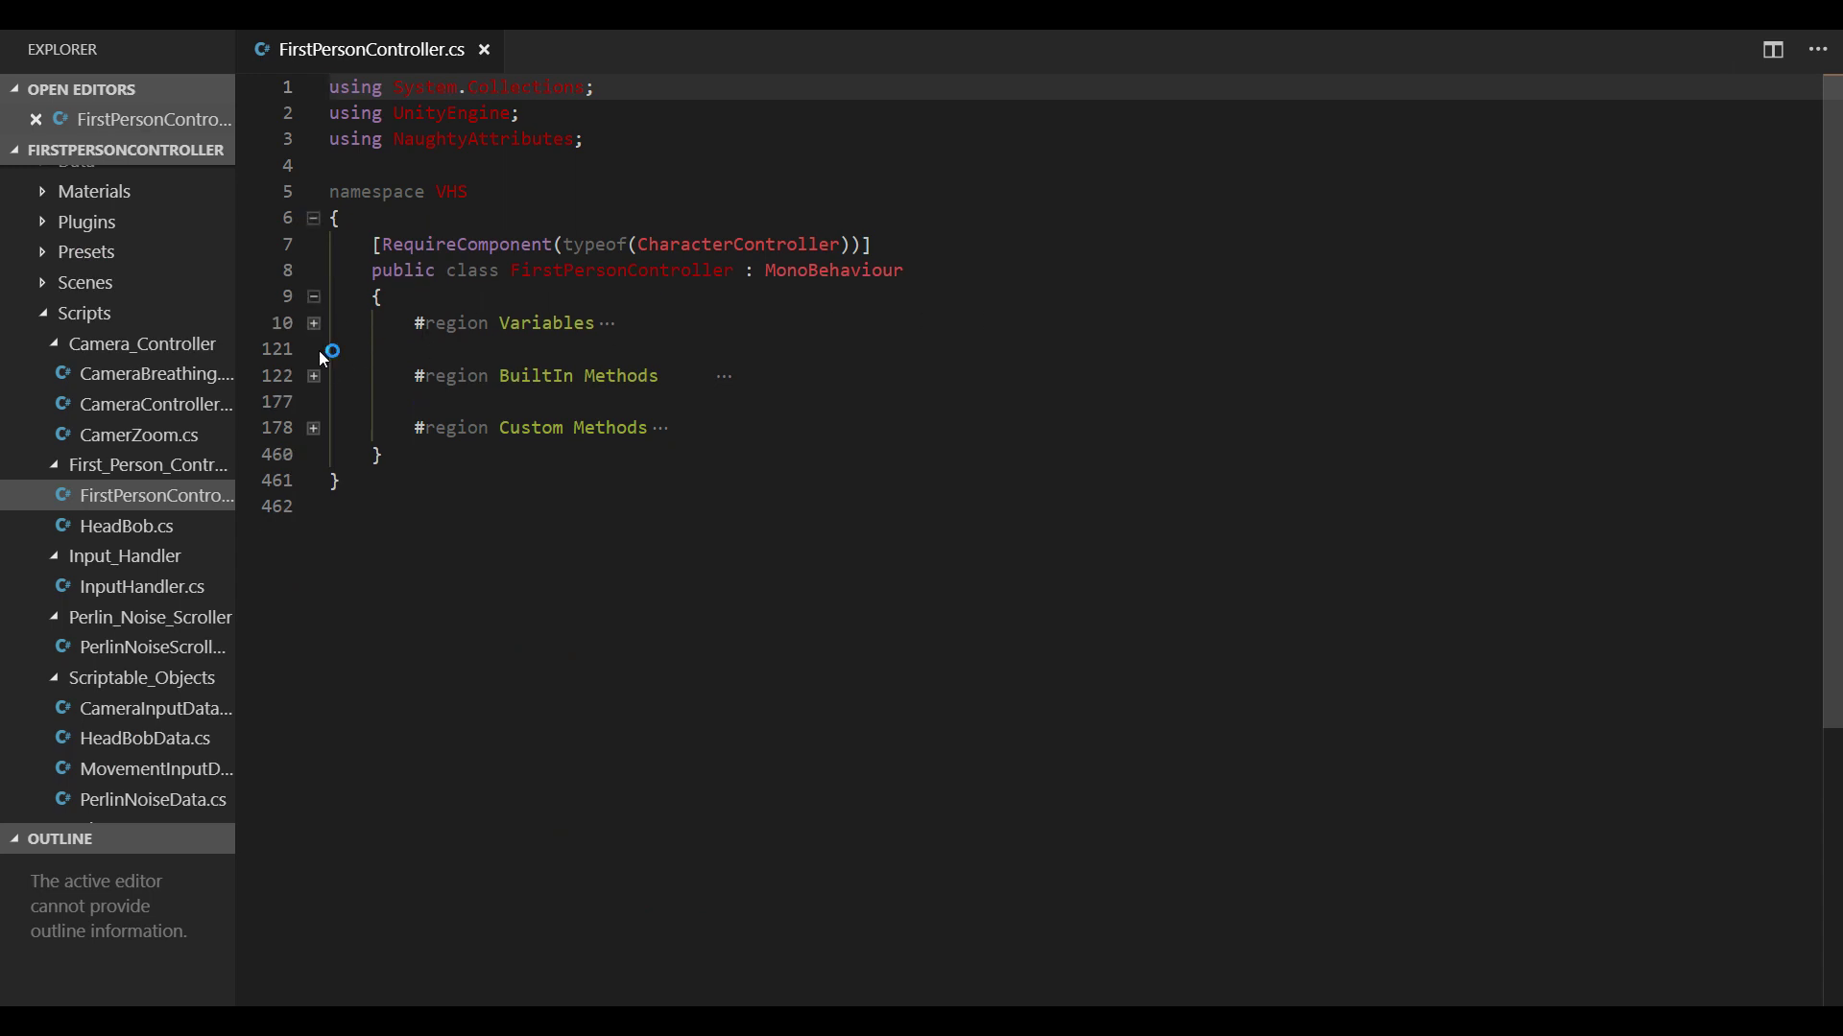
pyautogui.click(314, 326)
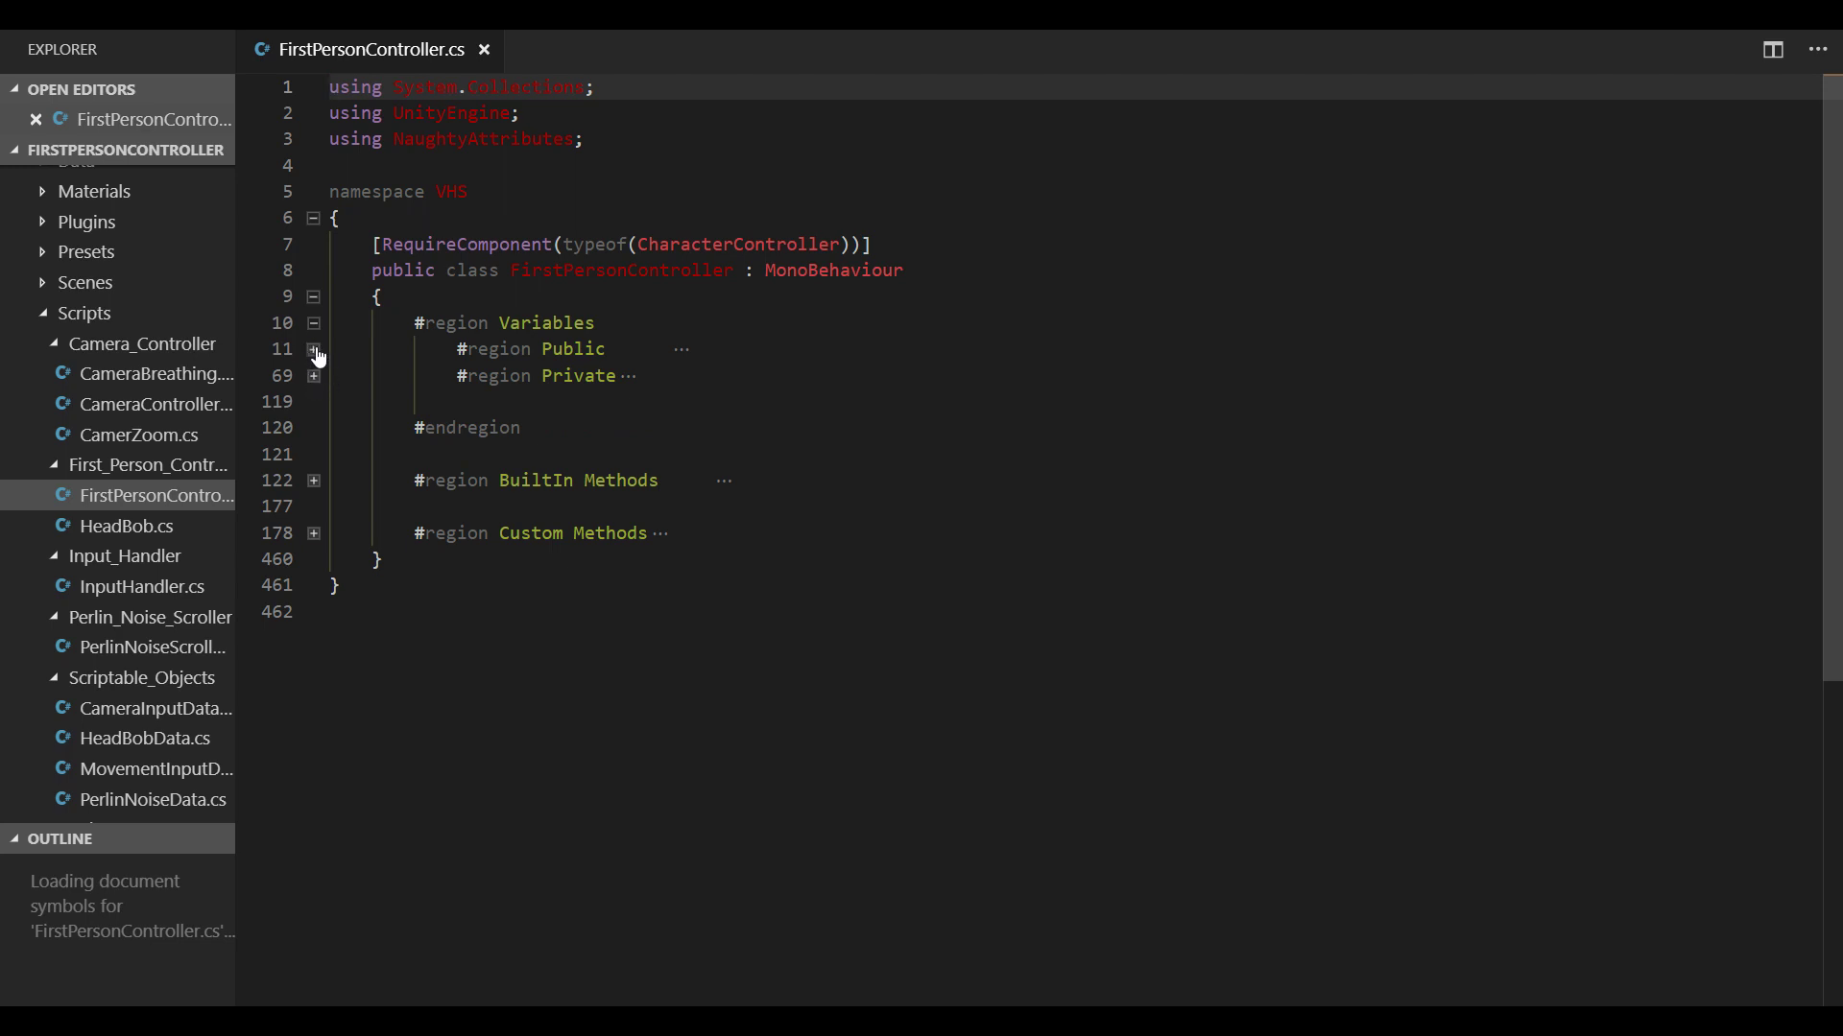
pyautogui.click(315, 351)
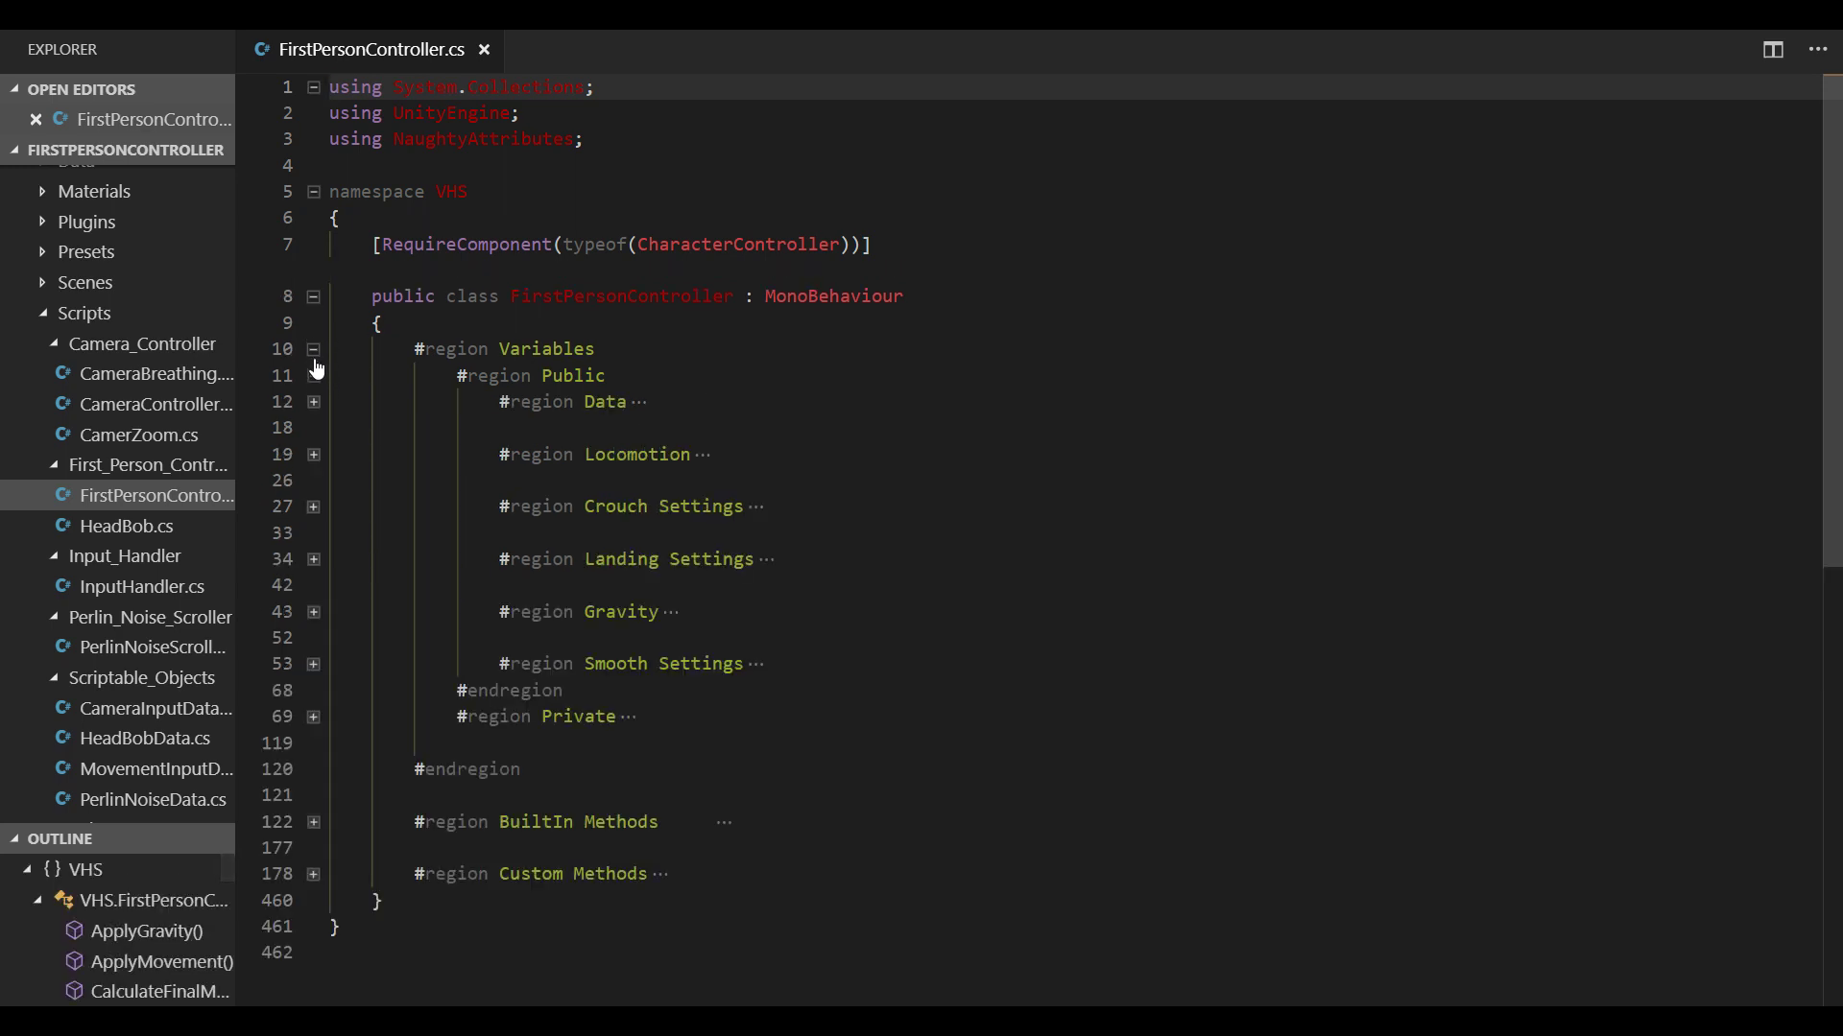
# - Fold the Variables region, unfold BuiltIn Methods, and read through the Start and Update methods
pyautogui.click(315, 351)
pyautogui.click(315, 407)
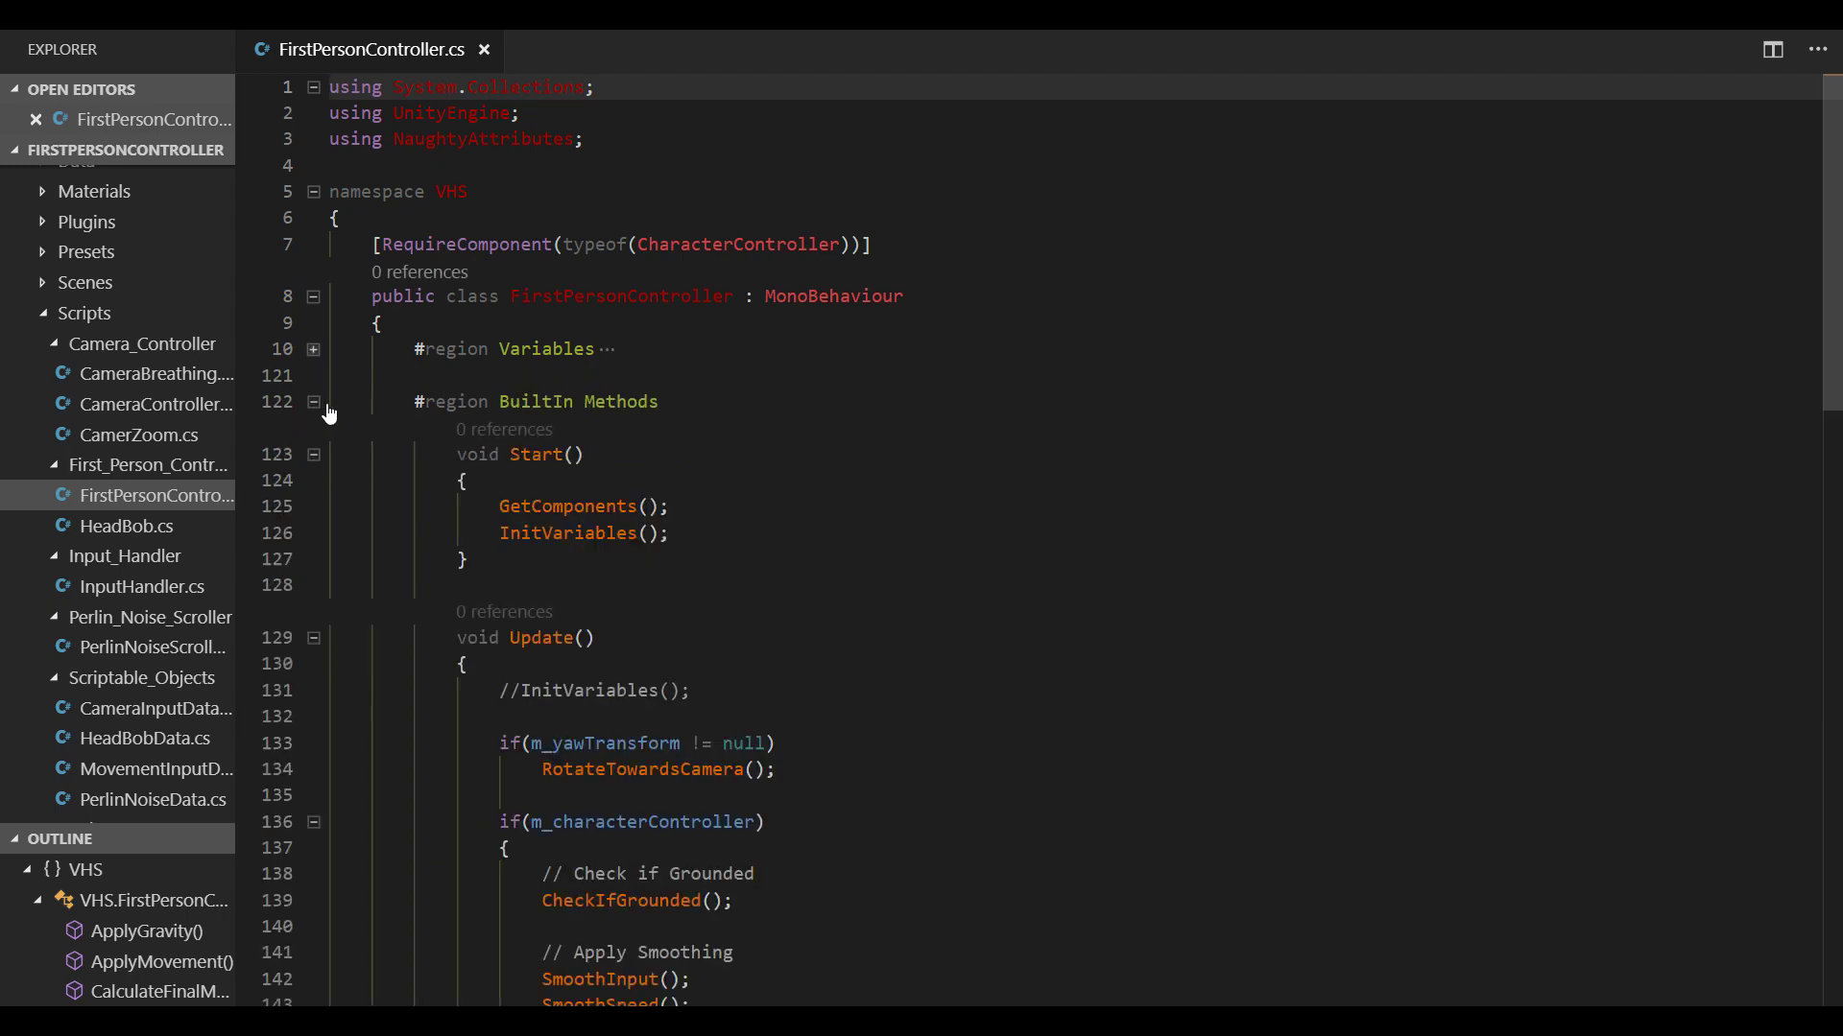
pyautogui.scroll(-4, 329, 412)
pyautogui.scroll(4, 326, 405)
pyautogui.scroll(-6, 326, 400)
pyautogui.scroll(6, 326, 391)
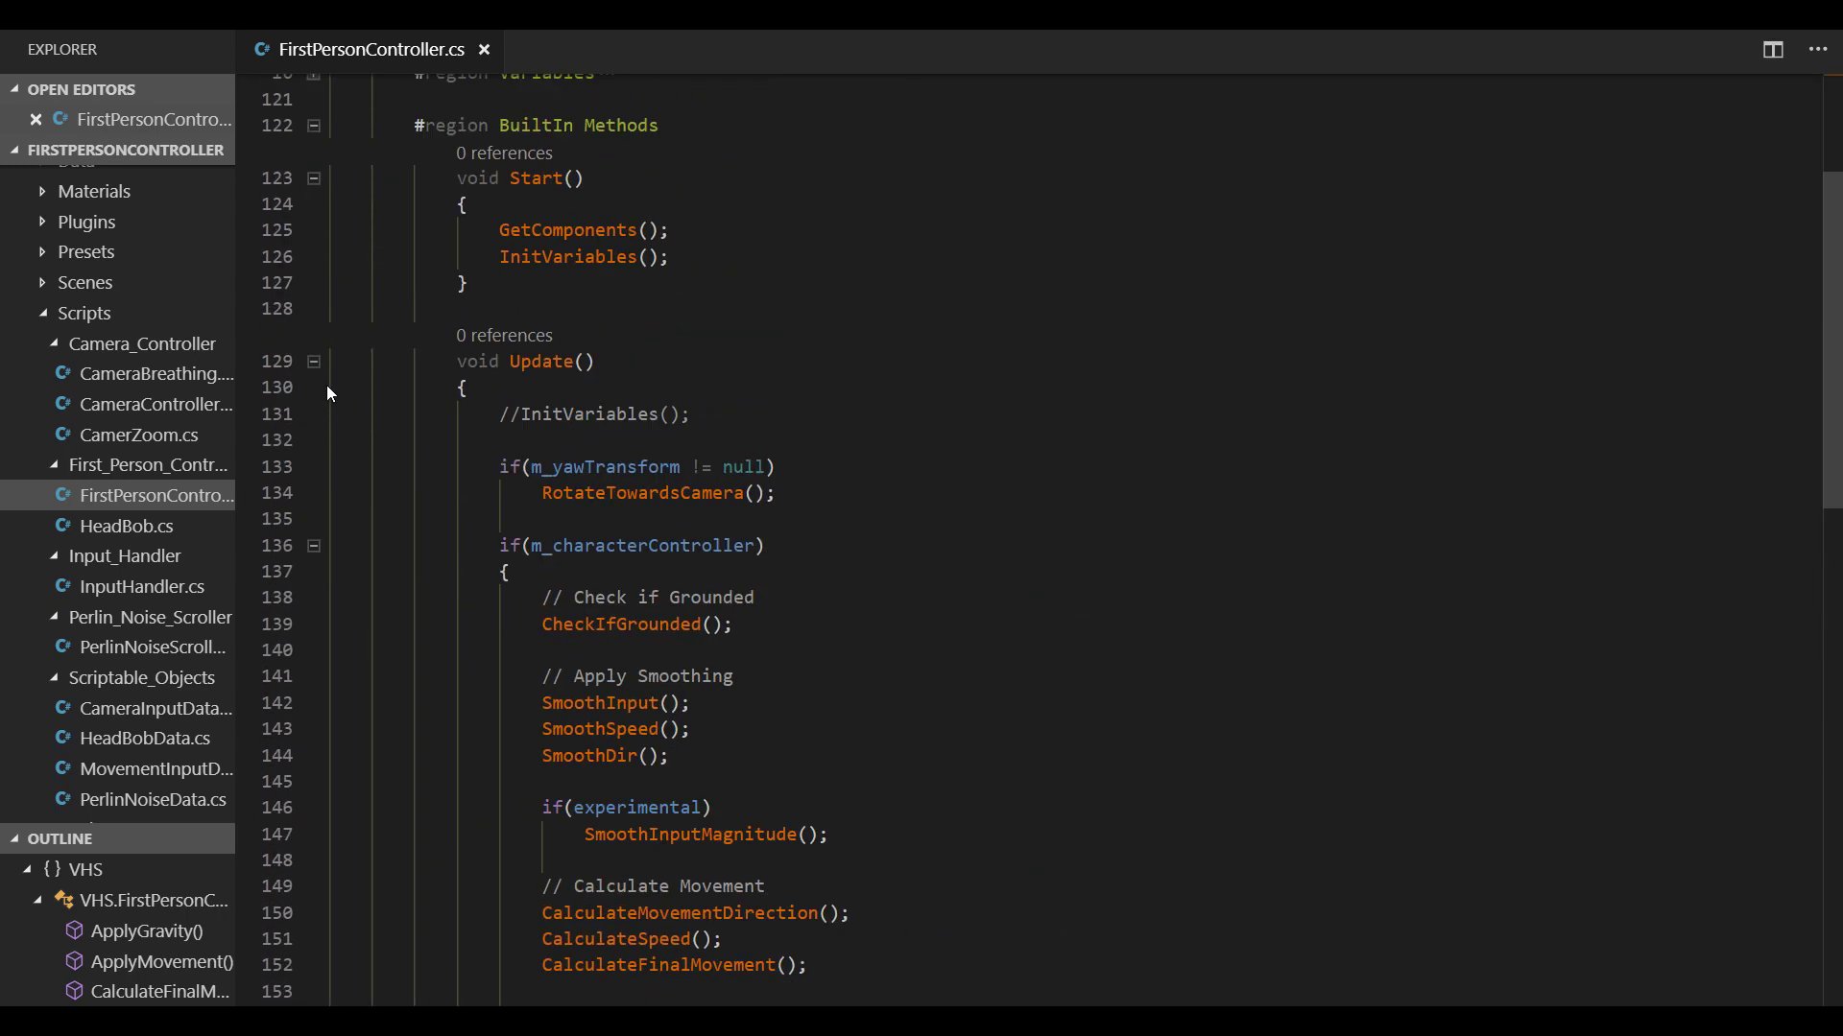
pyautogui.scroll(-5, 327, 384)
pyautogui.scroll(-3, 343, 576)
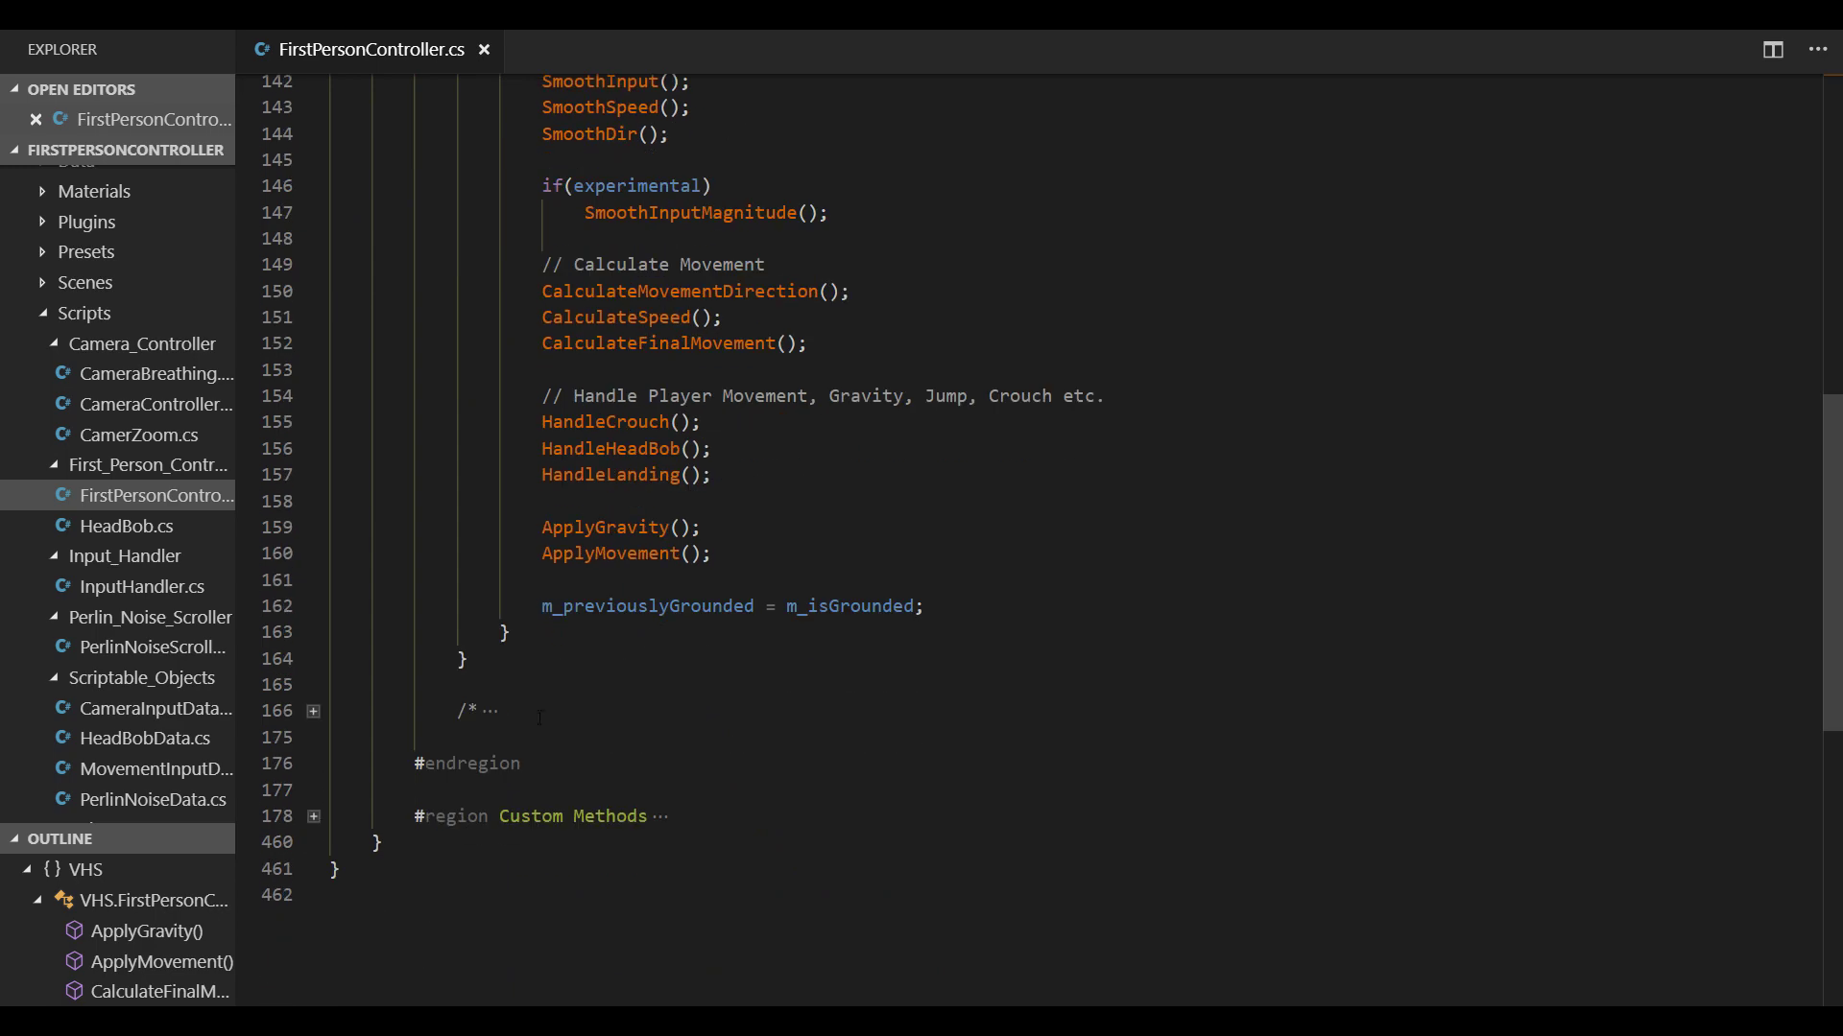
pyautogui.scroll(2, 346, 725)
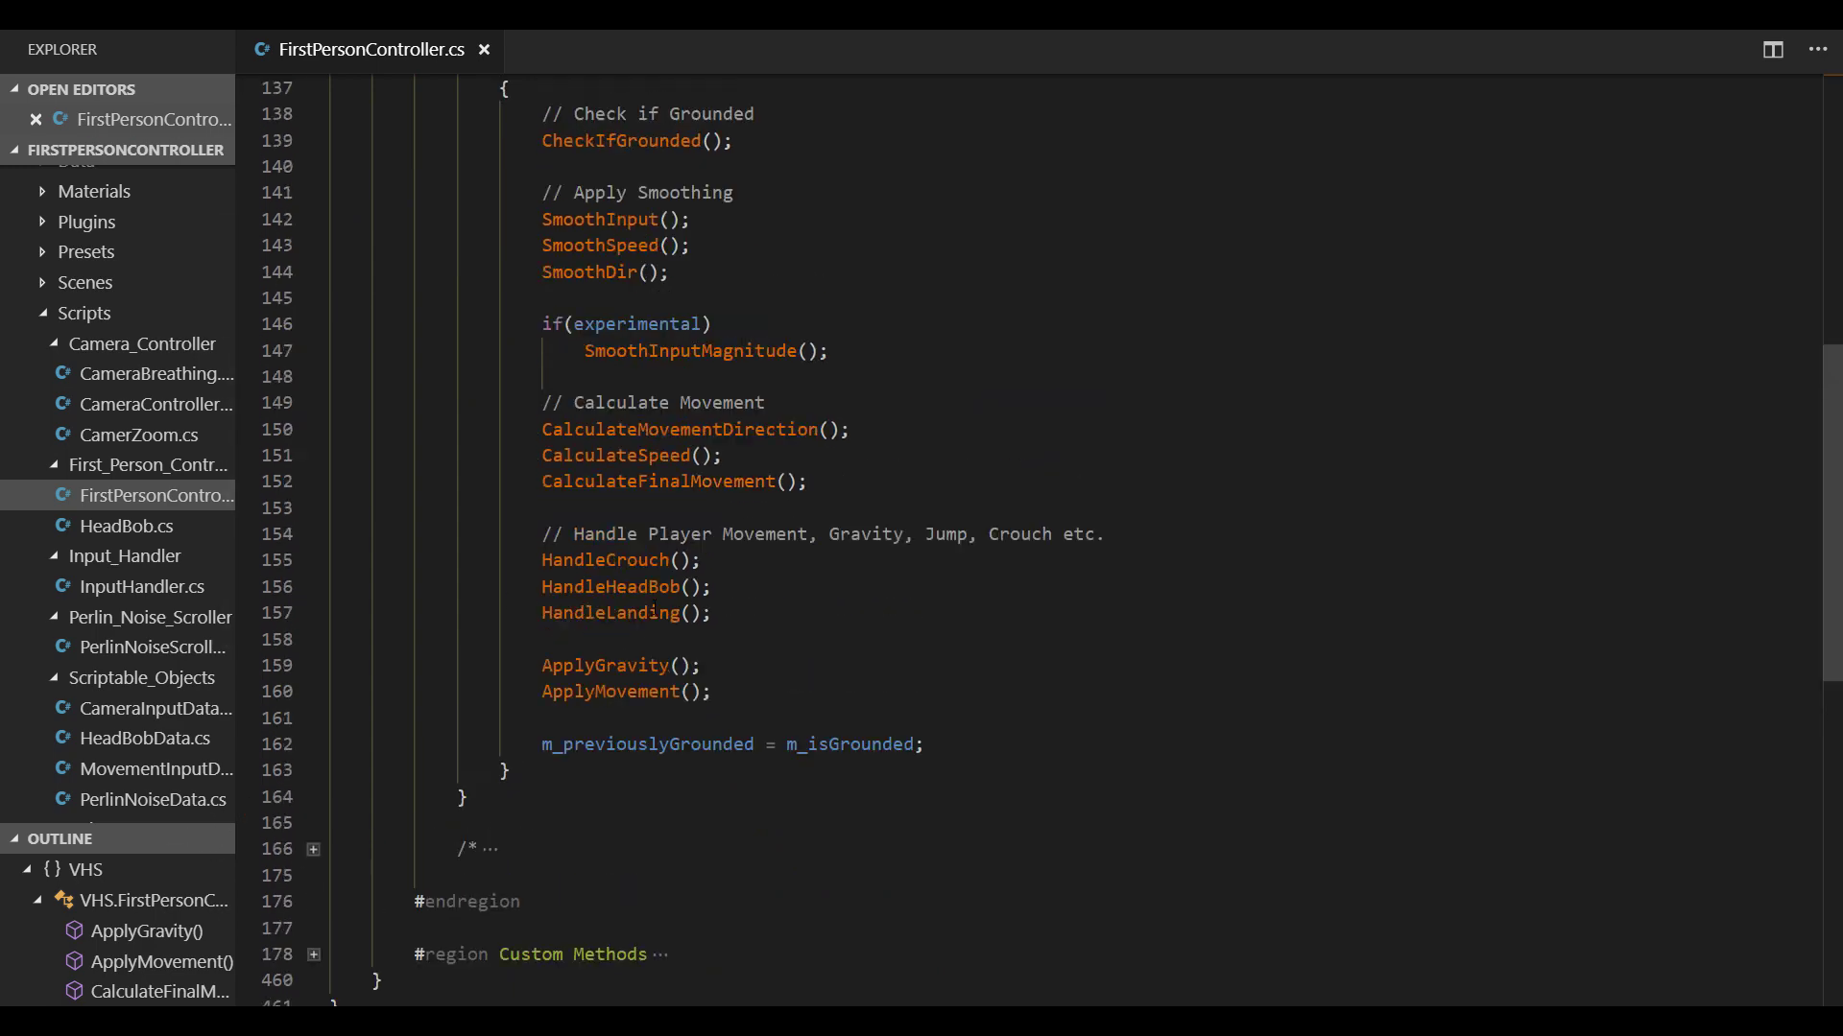
# - Unfold the Custom Methods region and its Initialize Methods region, and read through GetComponents and InitVariables
pyautogui.click(315, 955)
pyautogui.scroll(-8, 451, 568)
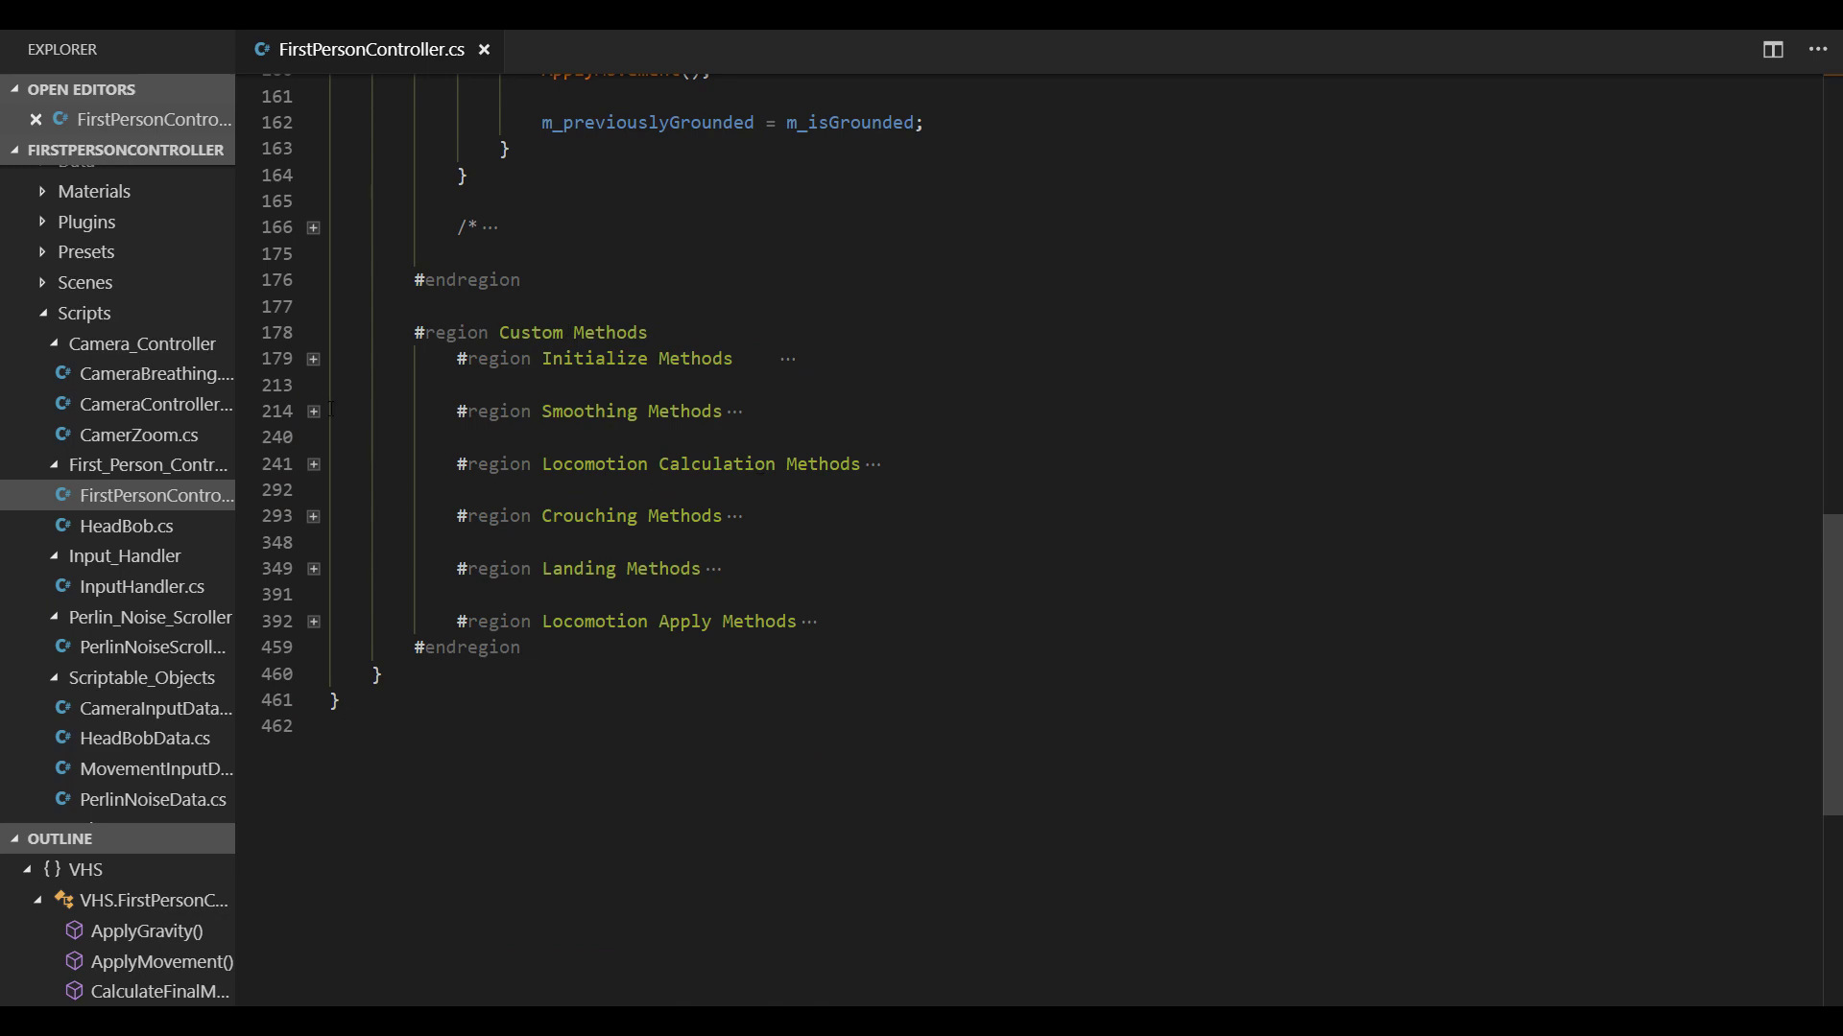
pyautogui.click(315, 361)
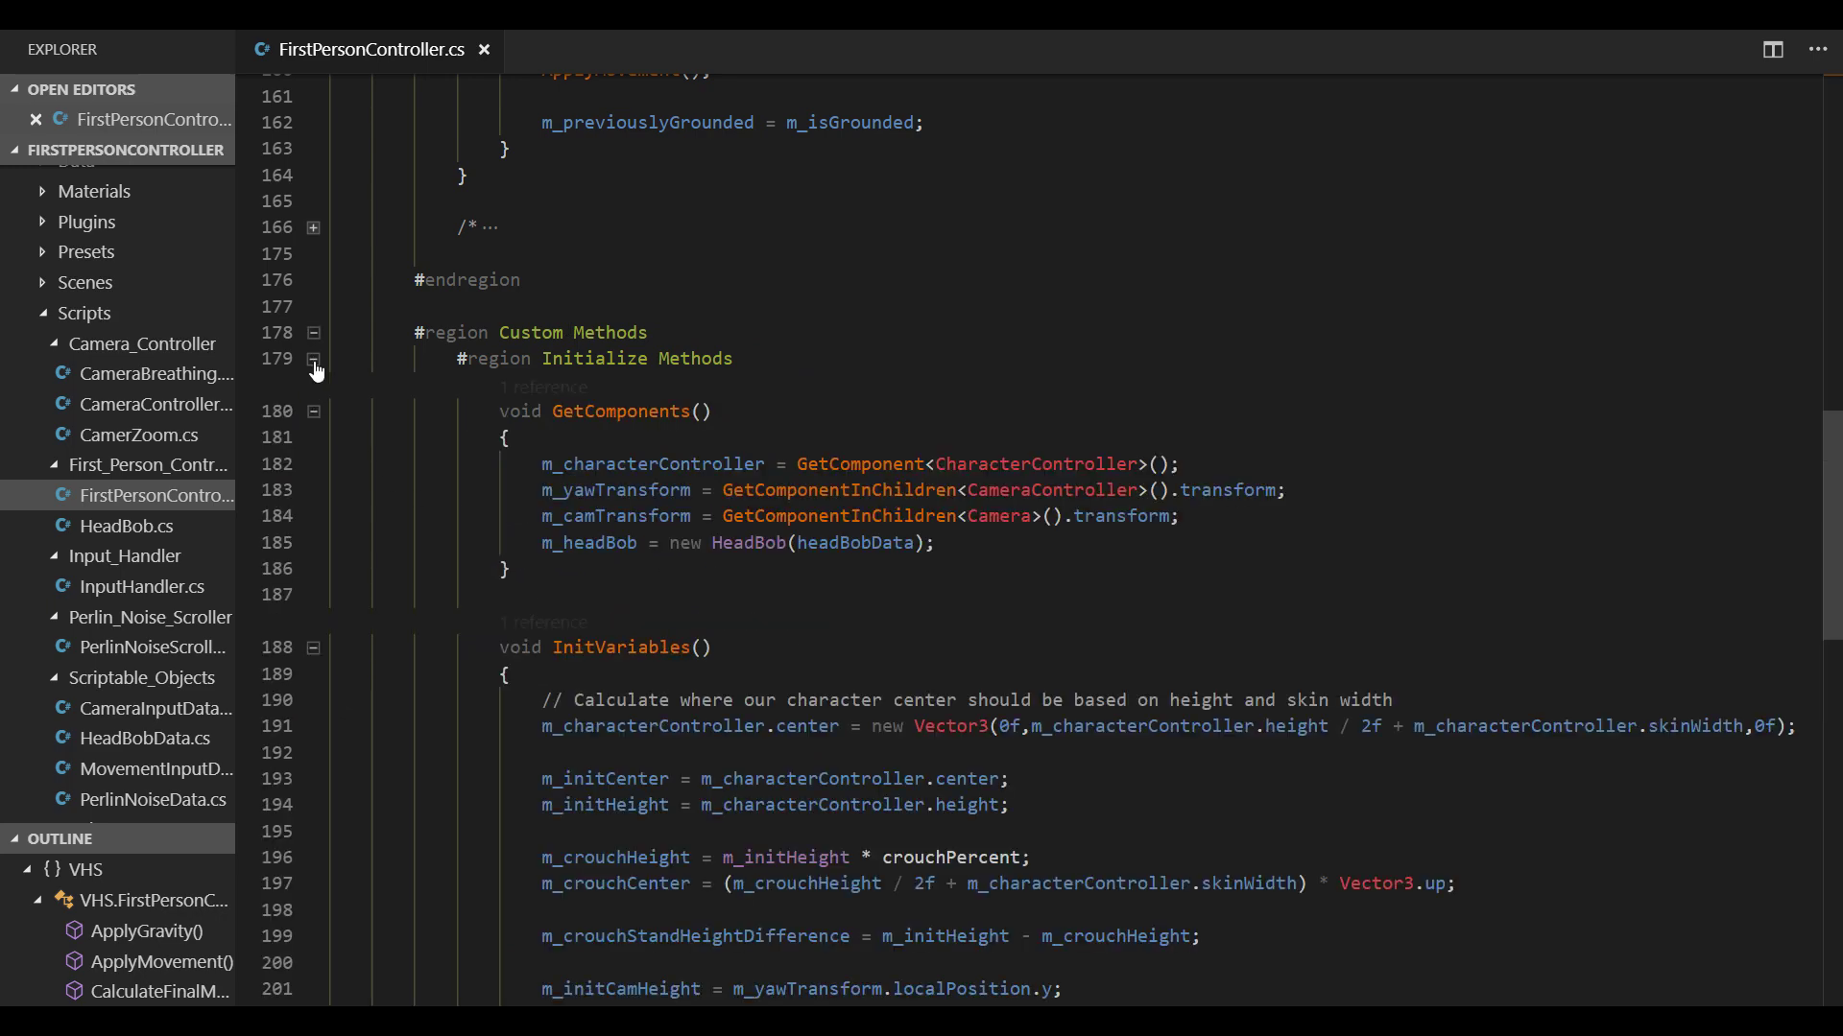
pyautogui.scroll(-9, 456, 542)
pyautogui.scroll(1, 457, 542)
pyautogui.scroll(3, 457, 542)
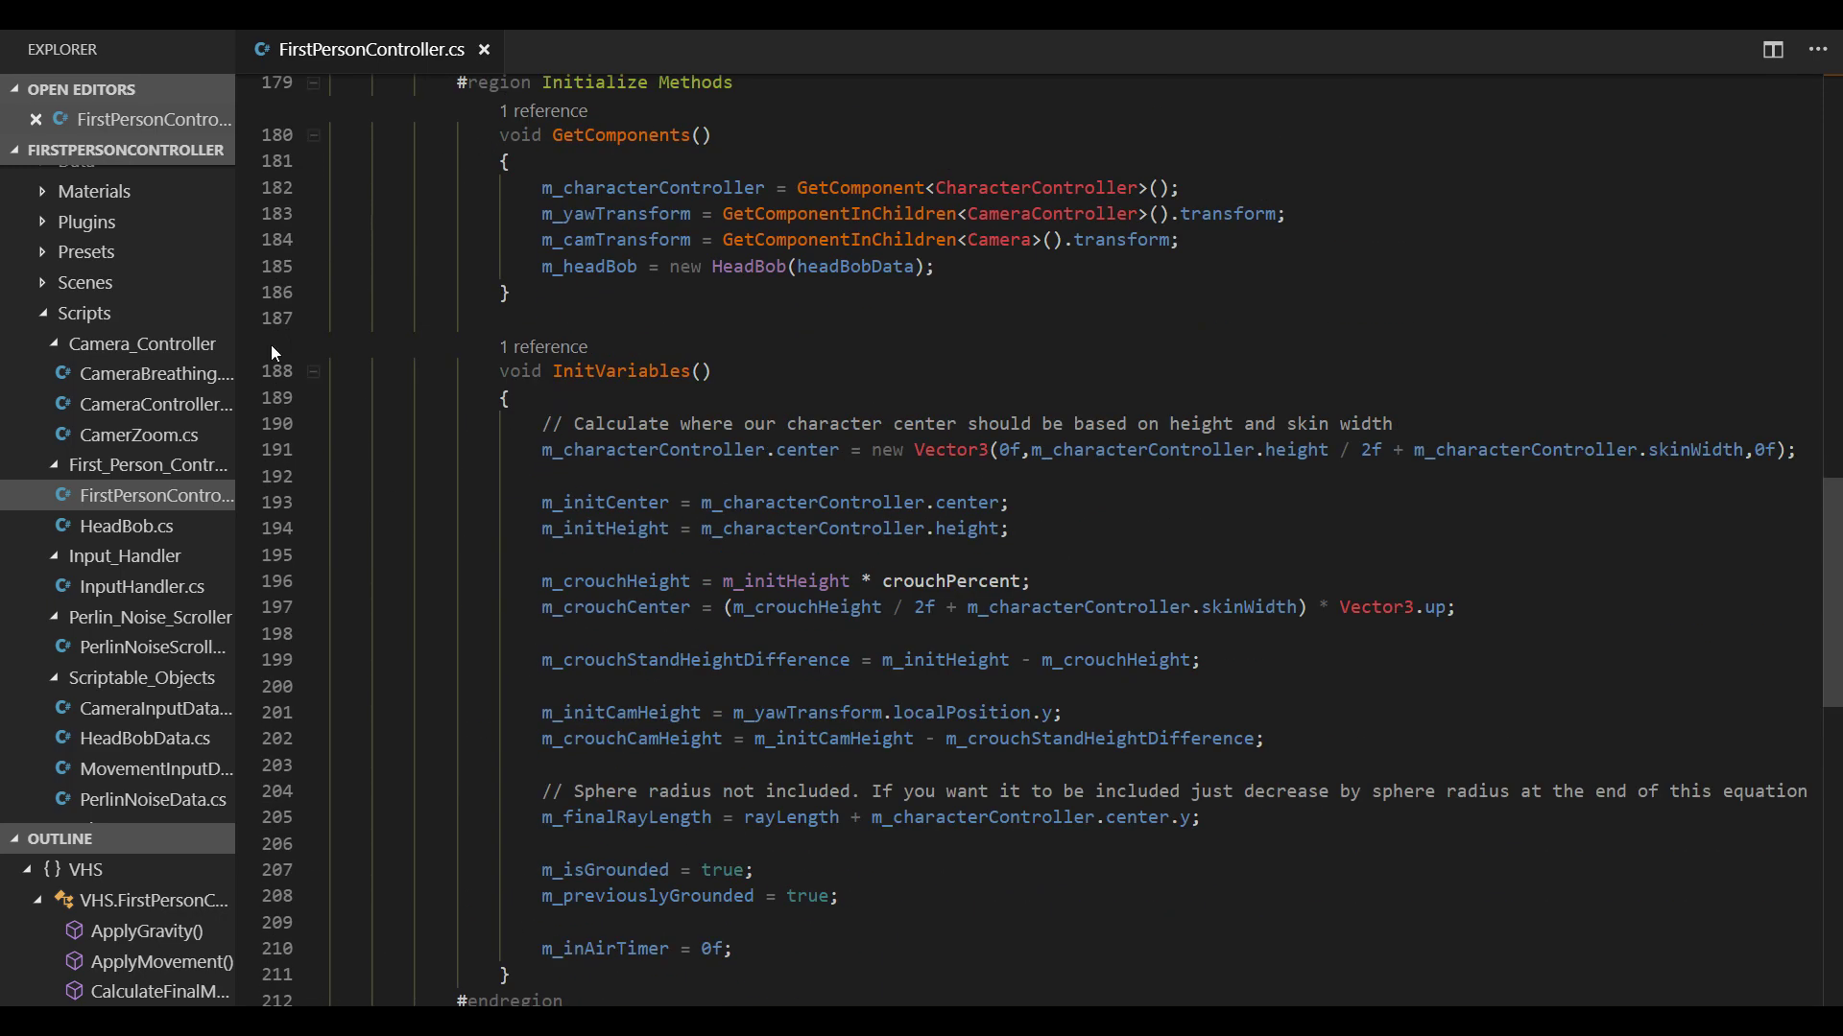
# - Fold the InitVariables method, and return to the method calls inside Update
pyautogui.click(313, 371)
pyautogui.scroll(10, 573, 472)
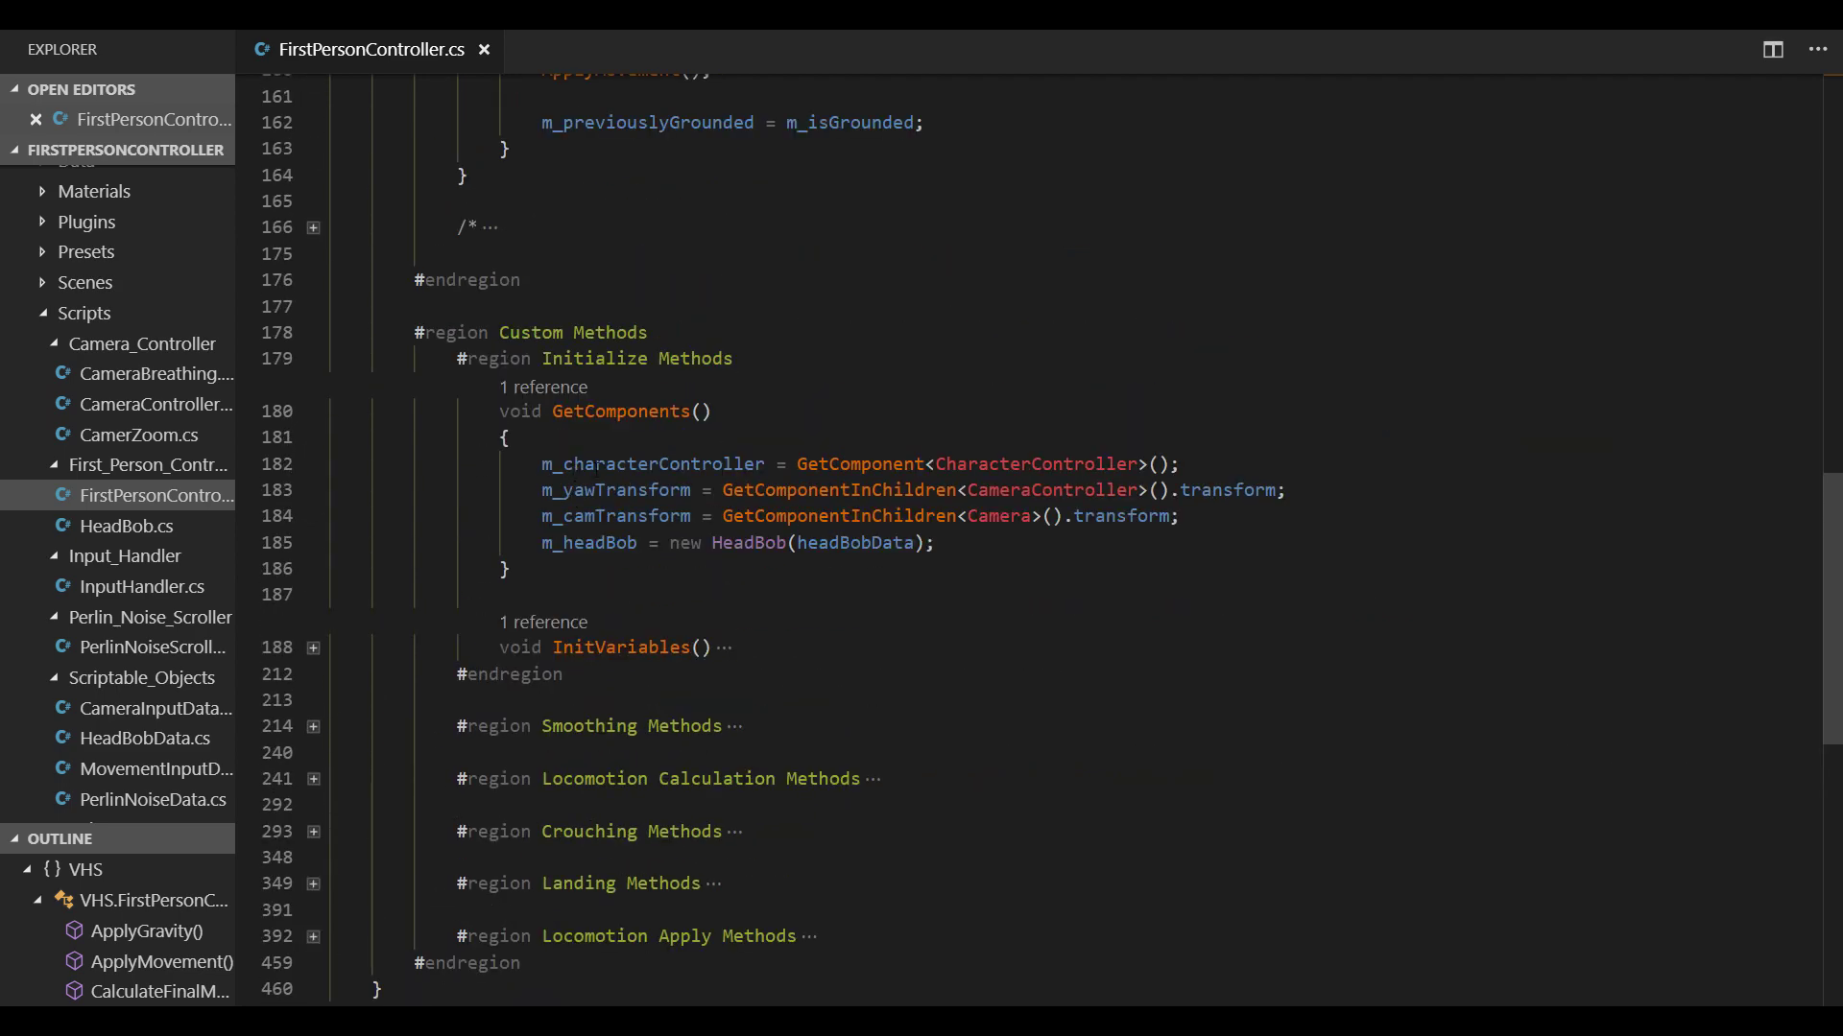
pyautogui.scroll(4, 1459, 219)
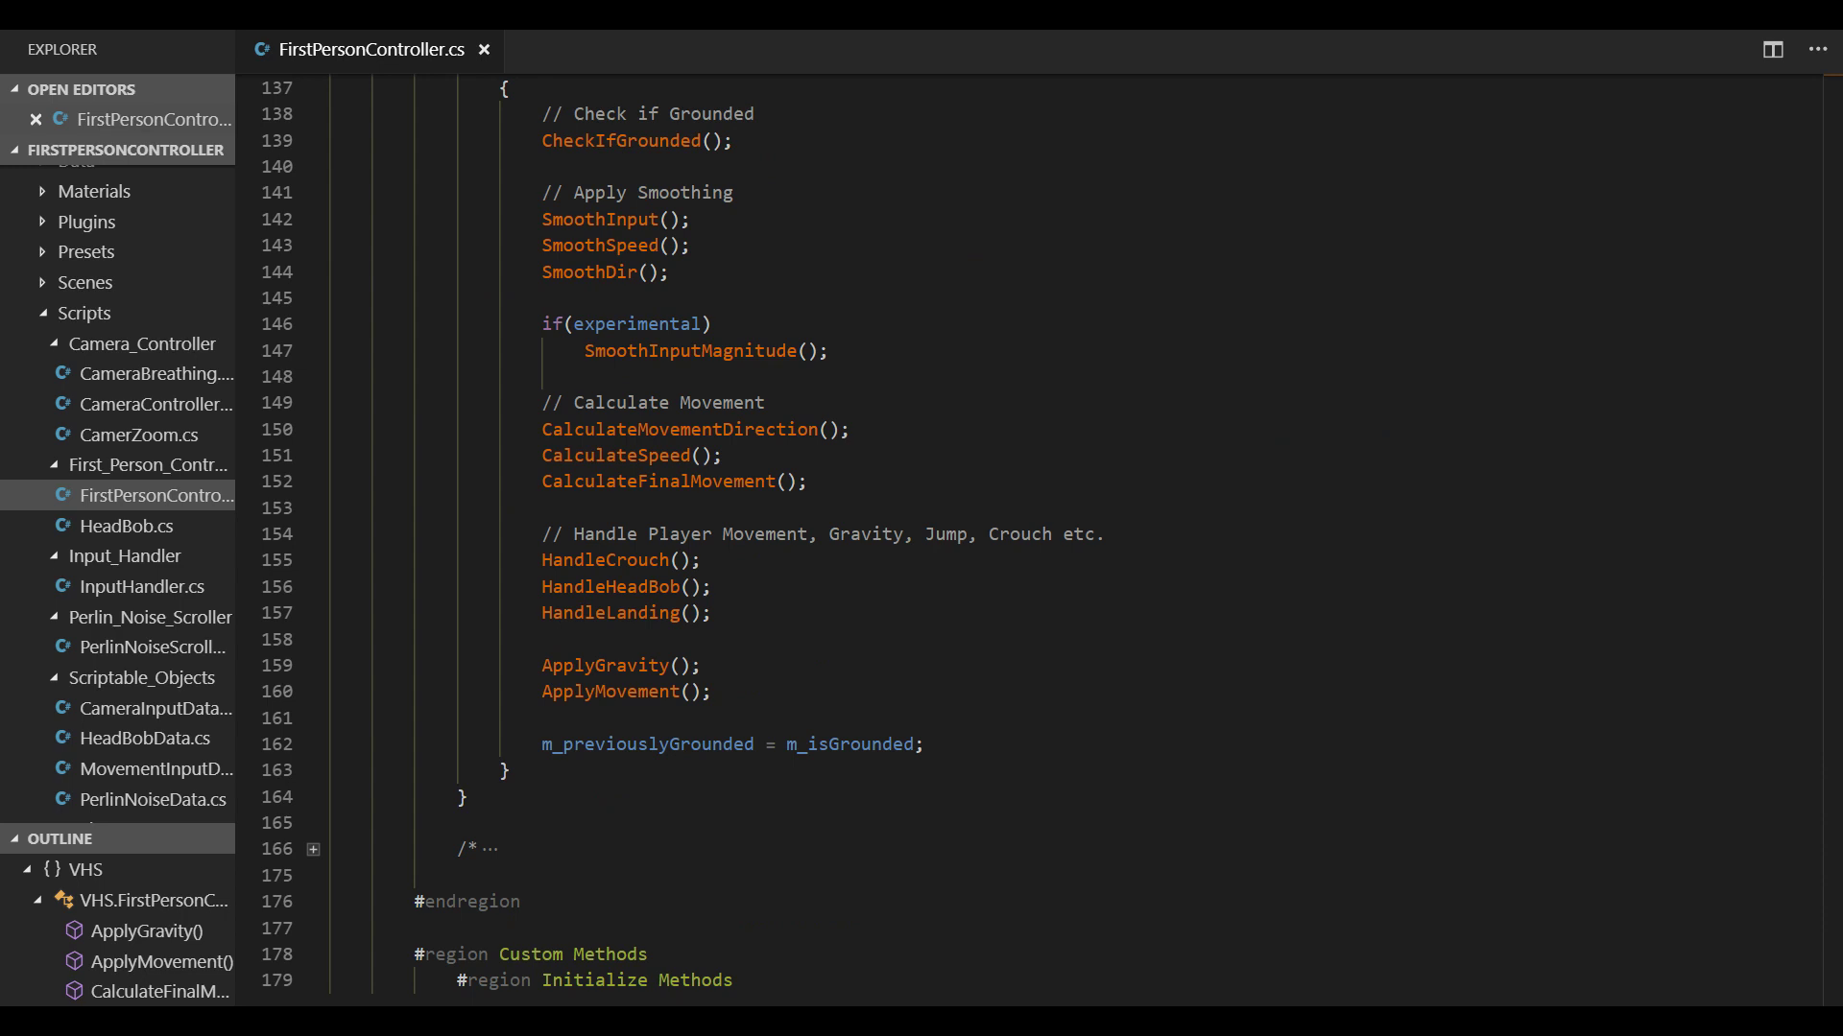
pyautogui.moveTo(1333, 45)
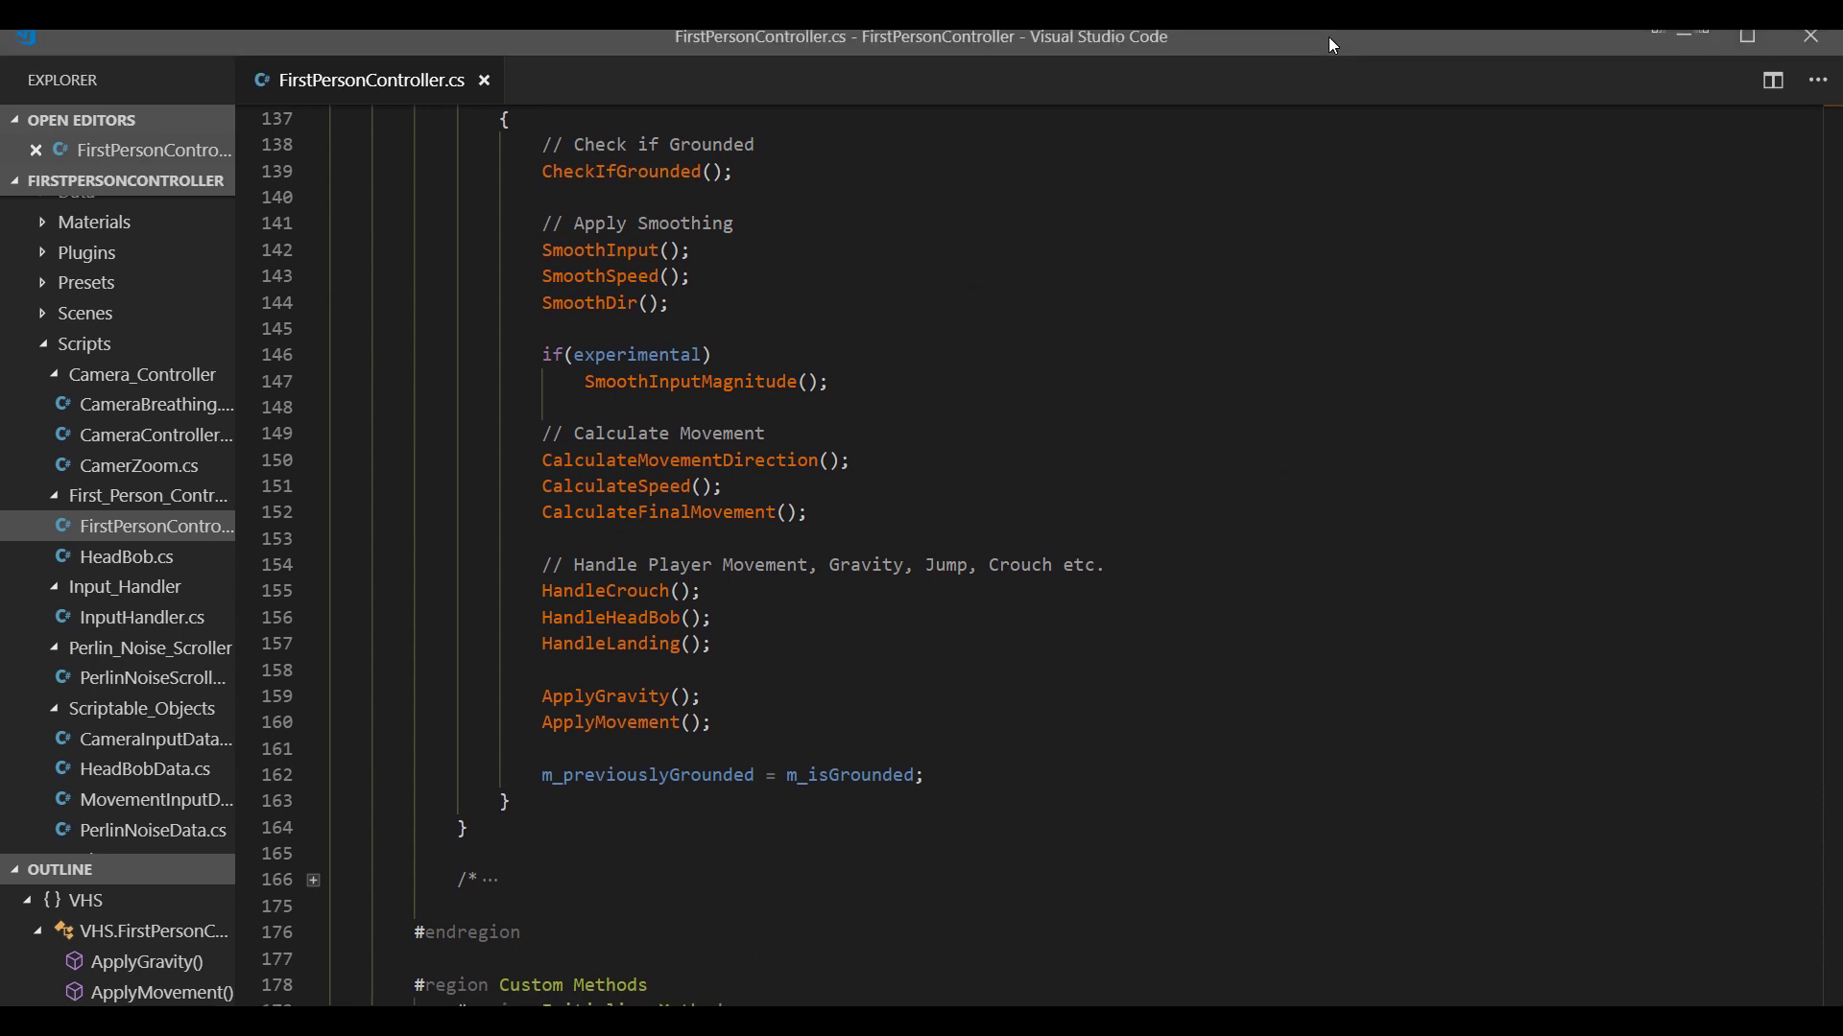